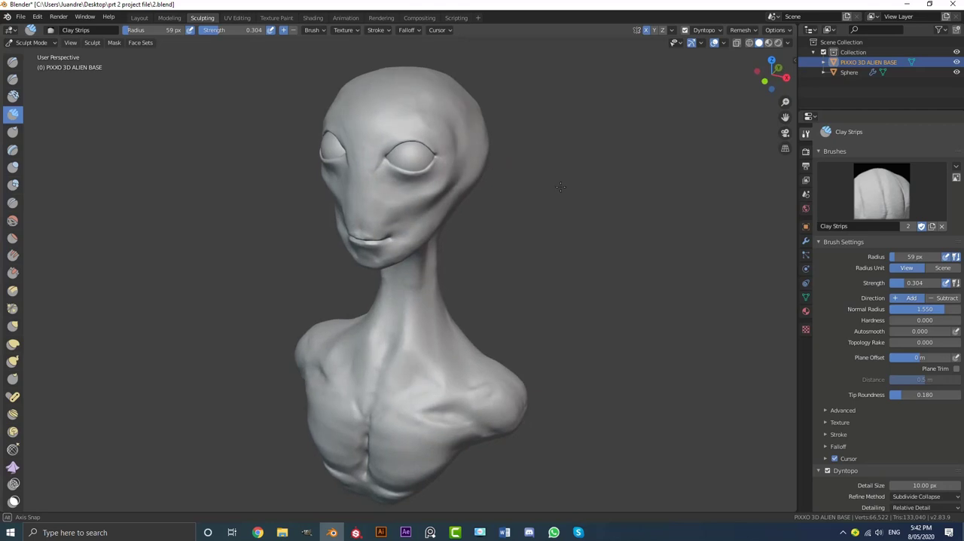
Examine the finished alien bust from several angles, including the face, eyes, neck and chest
{"action": "middle_click_drag", "start_coordinate": [561, 227], "coordinate": [490, 223]}
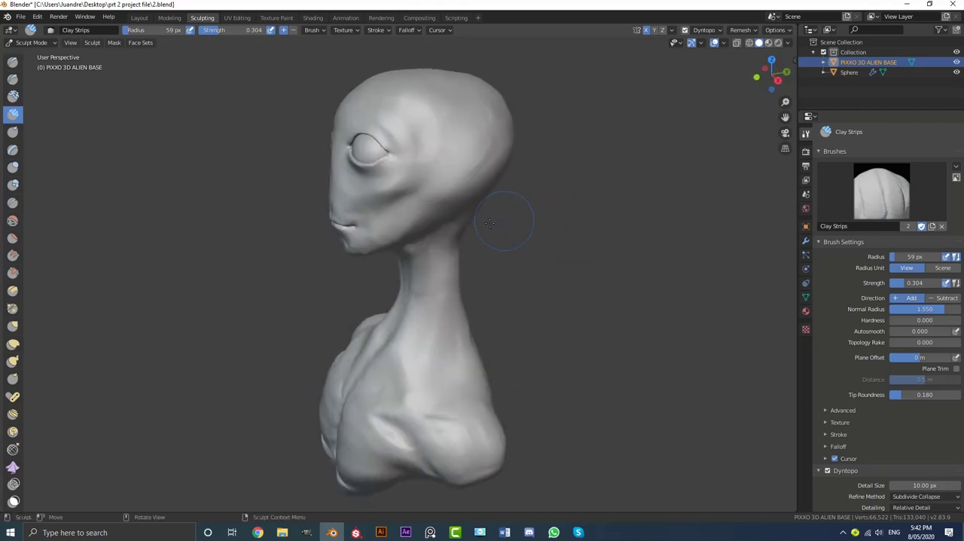
{"action": "middle_click_drag", "start_coordinate": [360, 393], "coordinate": [393, 370]}
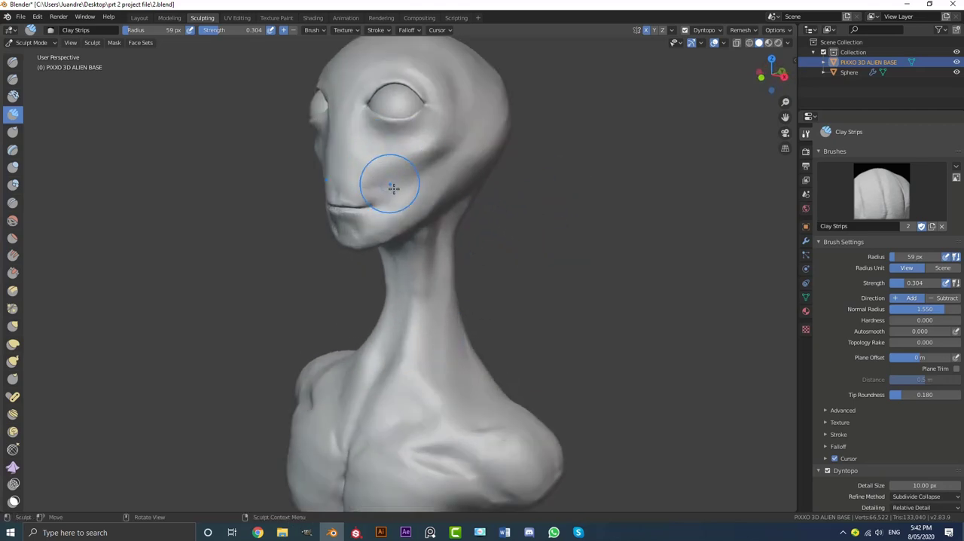
{"action": "middle_click_drag", "start_coordinate": [387, 187], "coordinate": [456, 218]}
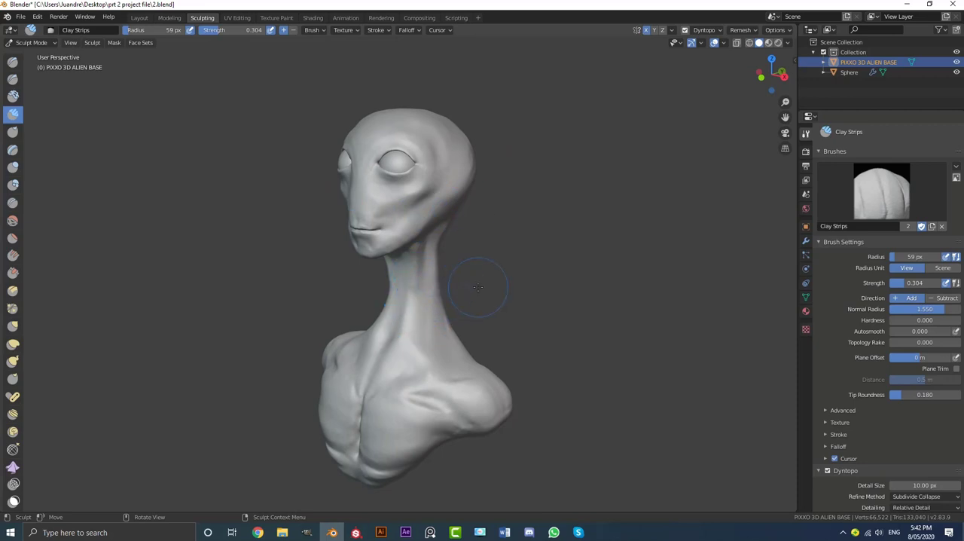
{"action": "middle_click_drag", "start_coordinate": [469, 246], "coordinate": [499, 252]}
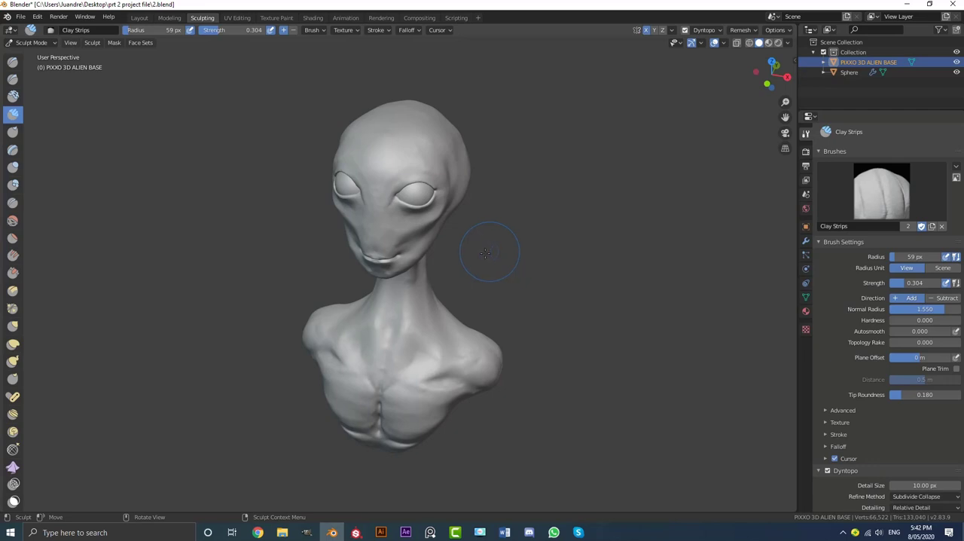
{"action": "mouse_move", "coordinate": [485, 253]}
{"action": "middle_mouse_down"}
{"action": "mouse_move", "coordinate": [446, 254]}
{"action": "mouse_move", "coordinate": [458, 247]}
{"action": "mouse_move", "coordinate": [445, 235]}
{"action": "mouse_move", "coordinate": [378, 224]}
{"action": "mouse_move", "coordinate": [452, 226]}
{"action": "middle_mouse_up"}
{"action": "scroll", "coordinate": [518, 206], "scroll_direction": "up", "scroll_amount": 3}
{"action": "middle_click_drag", "start_coordinate": [518, 206], "coordinate": [476, 223]}
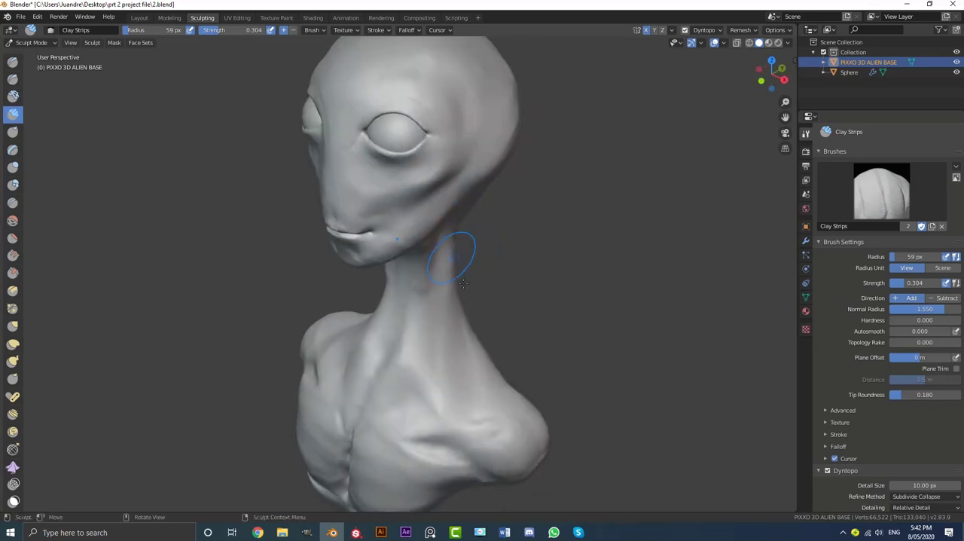
{"action": "middle_click_drag", "start_coordinate": [444, 334], "coordinate": [441, 248]}
{"action": "scroll", "coordinate": [433, 223], "scroll_direction": "up", "scroll_amount": 2}
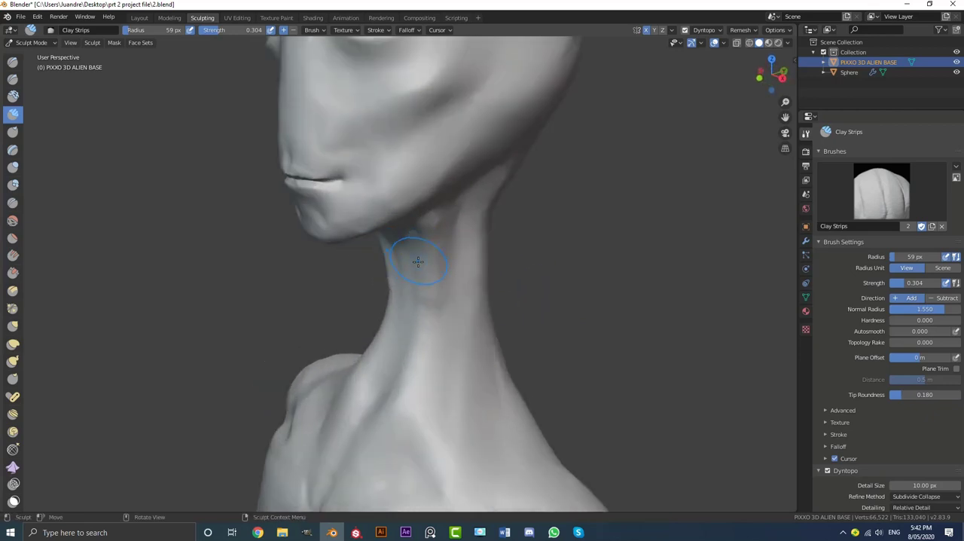
{"action": "scroll", "coordinate": [418, 262], "scroll_direction": "down", "scroll_amount": 2}
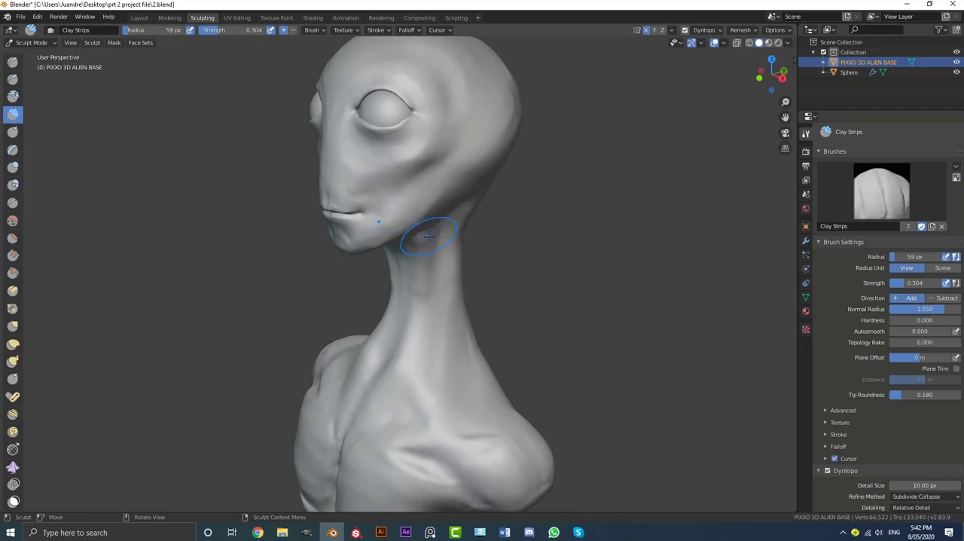
{"action": "middle_click_drag", "start_coordinate": [441, 221], "coordinate": [365, 284]}
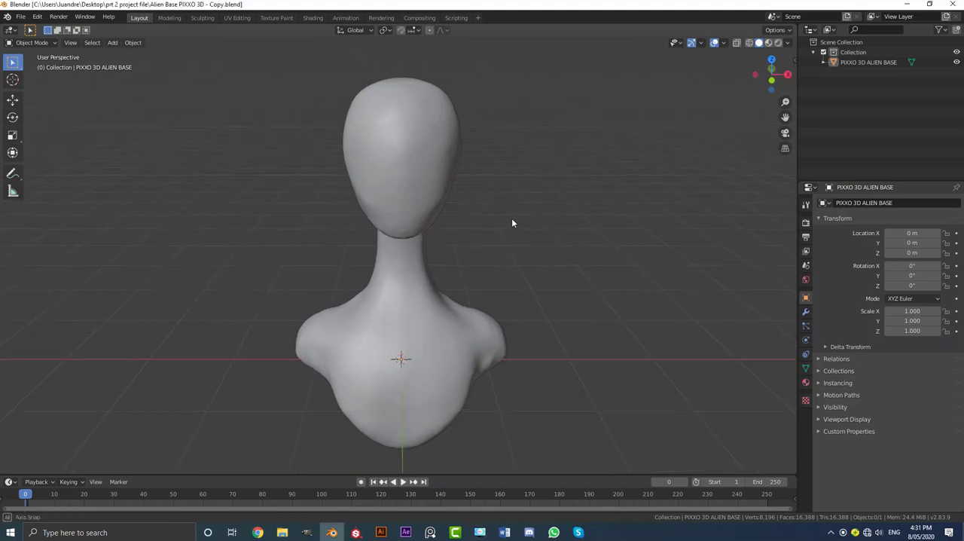
Select the alien base bust, switch to sculpting it, and enable Dyntopo despite the vertex data warning
{"action": "left_click", "coordinate": [423, 172]}
{"action": "middle_click_drag", "start_coordinate": [452, 212], "coordinate": [432, 208]}
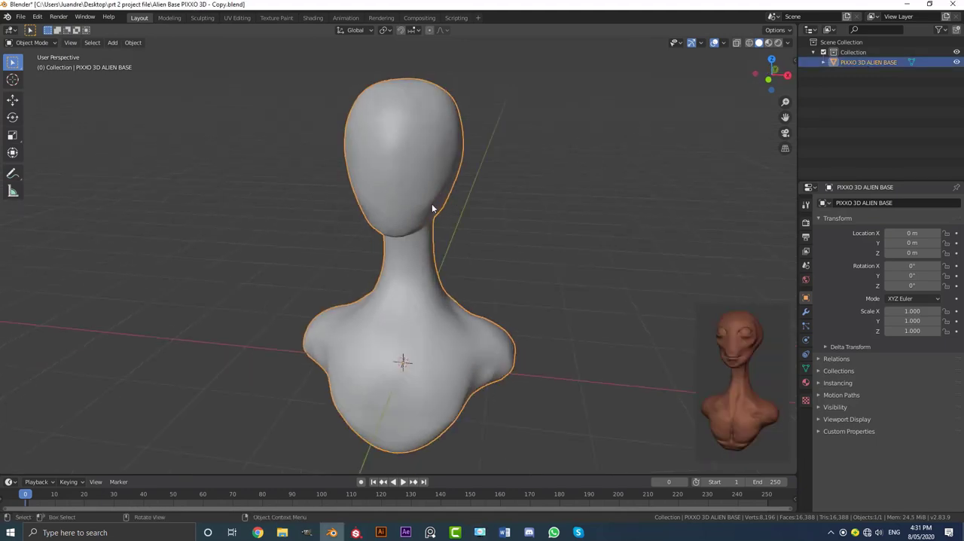
{"action": "left_click", "coordinate": [202, 17]}
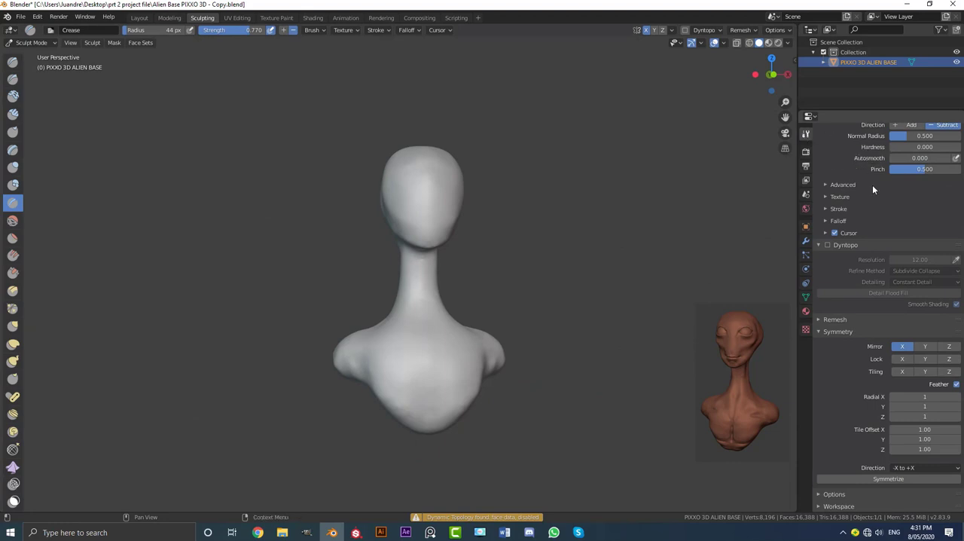
{"action": "left_click", "coordinate": [829, 244]}
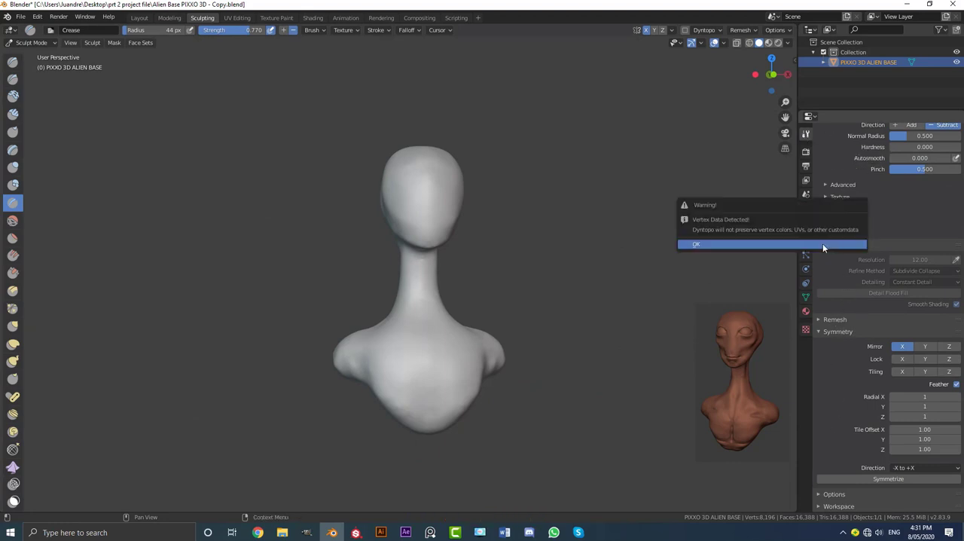
{"action": "left_click", "coordinate": [748, 245]}
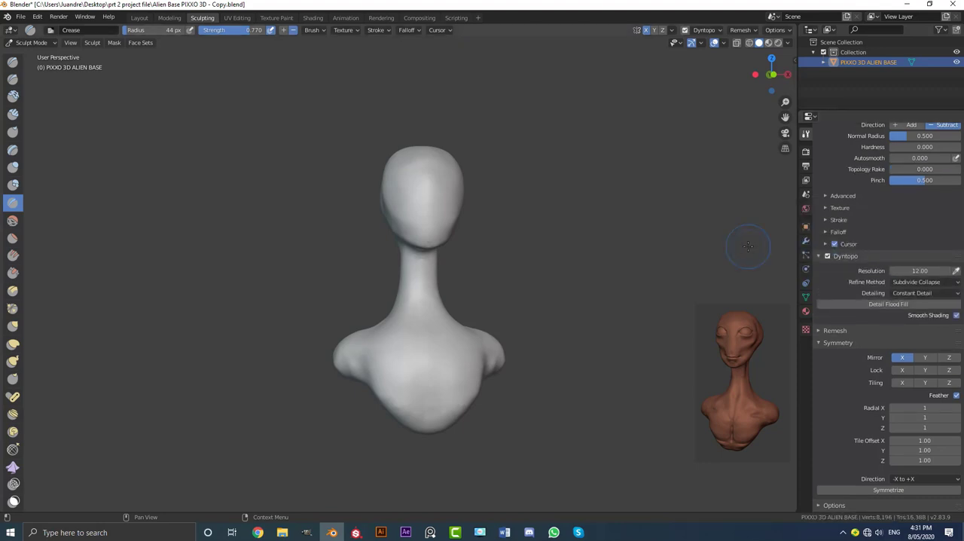
Set the Dyntopo constant-detail resolution to 10
{"action": "middle_click_drag", "start_coordinate": [495, 280], "coordinate": [497, 208]}
{"action": "scroll", "coordinate": [401, 240], "scroll_direction": "up", "scroll_amount": 2}
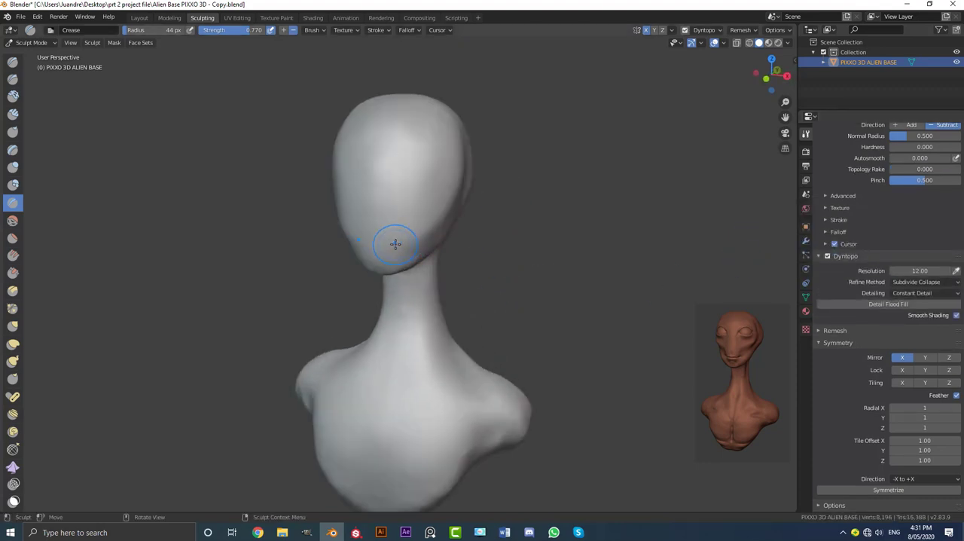
{"action": "left_click", "coordinate": [913, 270]}
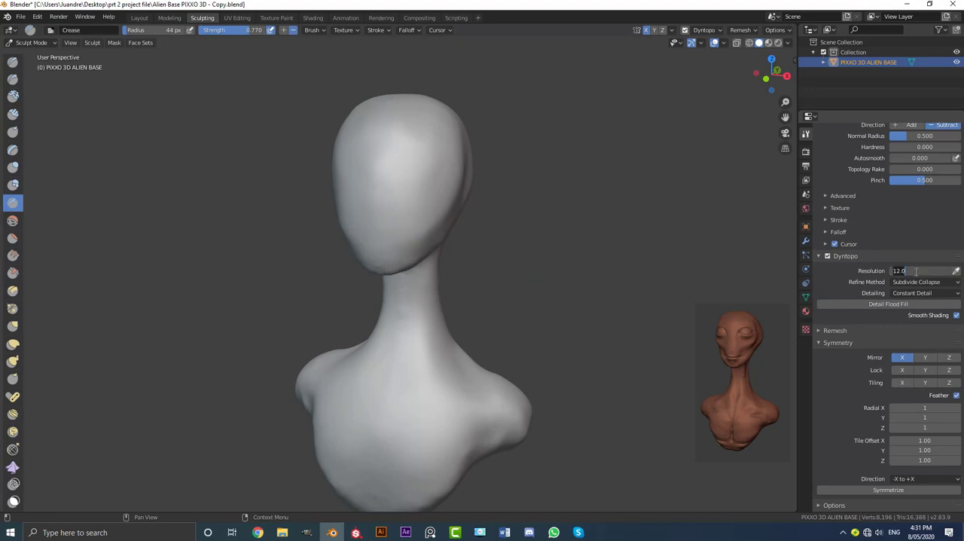
{"action": "type", "text": "15"}
{"action": "key", "text": "Return"}
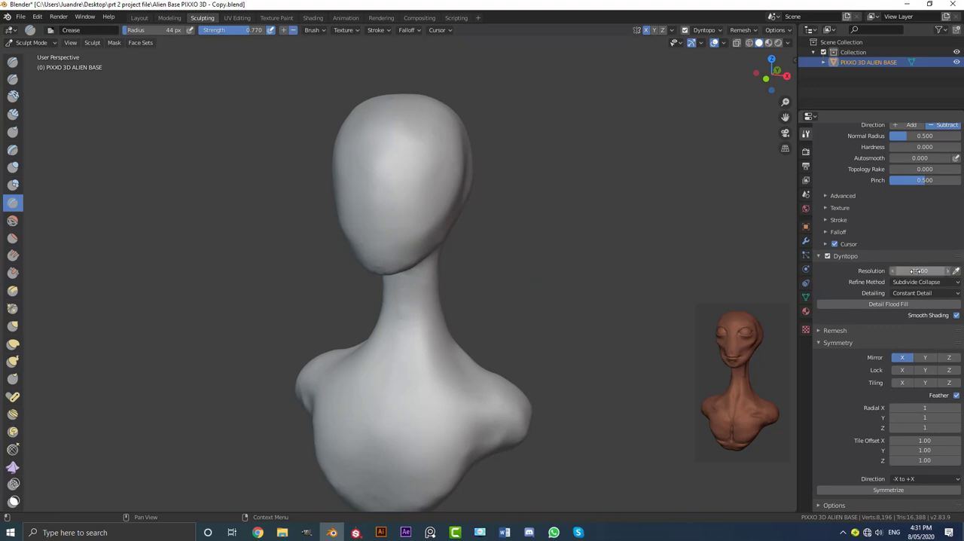
Change the Dyntopo detailing to Relative Detail with a detail size of 10 px
{"action": "left_click", "coordinate": [908, 293]}
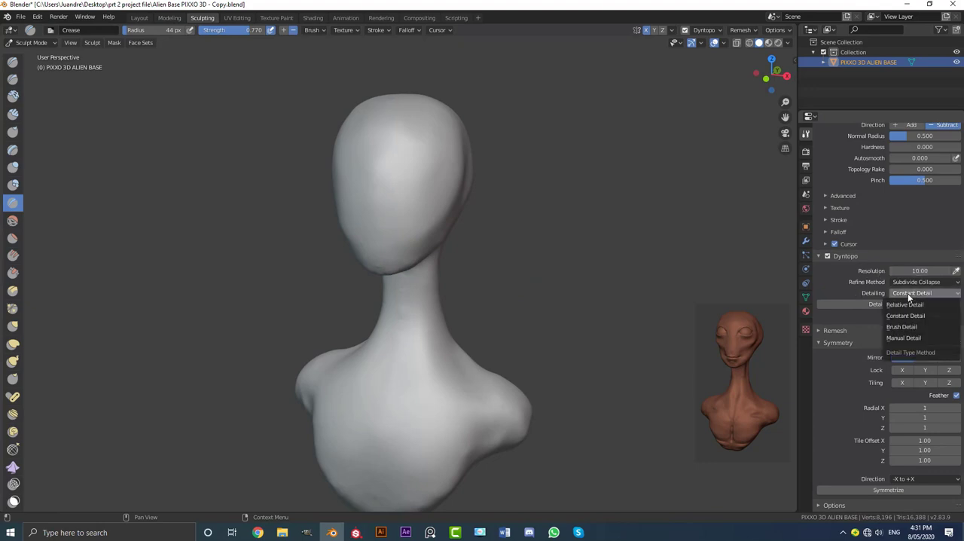
{"action": "left_click", "coordinate": [915, 302]}
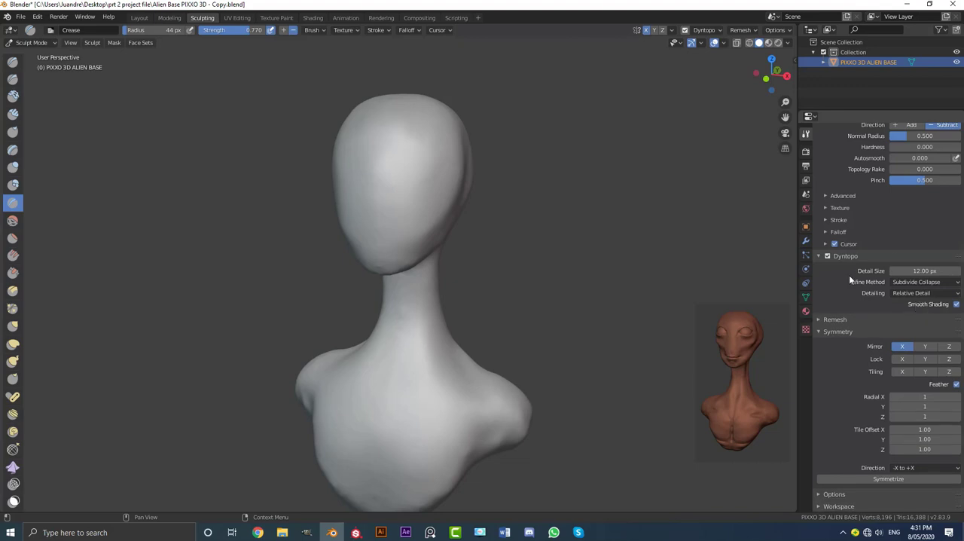
{"action": "left_click", "coordinate": [901, 268]}
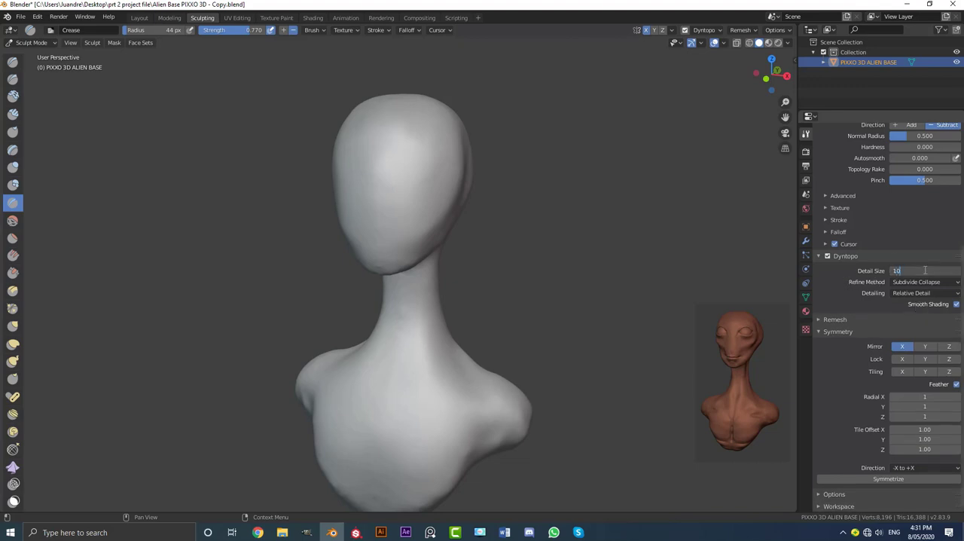
{"action": "type", "text": "10"}
{"action": "key", "text": "Return"}
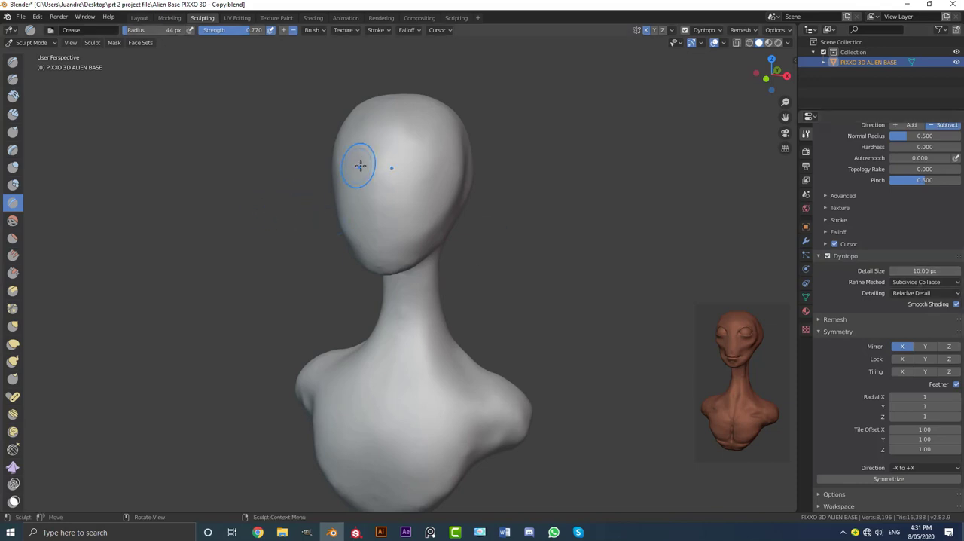
Choose the Clay Strips brush and enlarge its radius to 83 px for work on the eye area
{"action": "mouse_move", "coordinate": [360, 165]}
{"action": "middle_mouse_down"}
{"action": "mouse_move", "coordinate": [383, 148]}
{"action": "mouse_move", "coordinate": [372, 142]}
{"action": "mouse_move", "coordinate": [369, 156]}
{"action": "middle_mouse_up"}
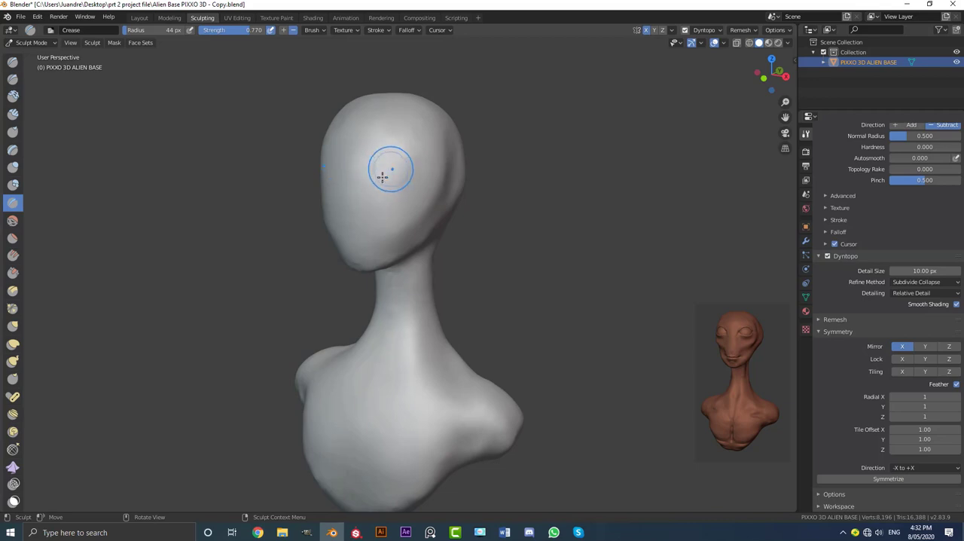
{"action": "middle_click_drag", "start_coordinate": [400, 189], "coordinate": [466, 141]}
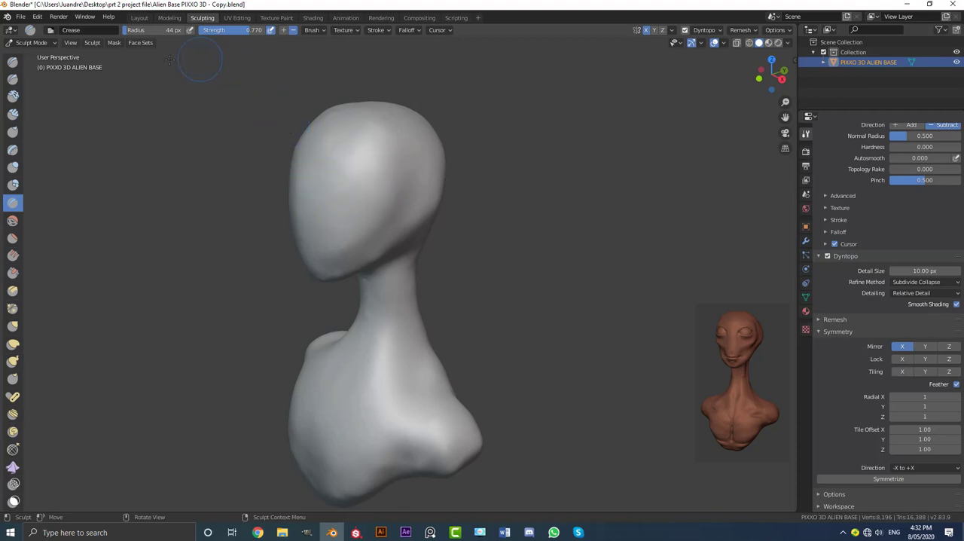
{"action": "left_click", "coordinate": [14, 114]}
{"action": "scroll", "coordinate": [365, 173], "scroll_direction": "up", "scroll_amount": 2}
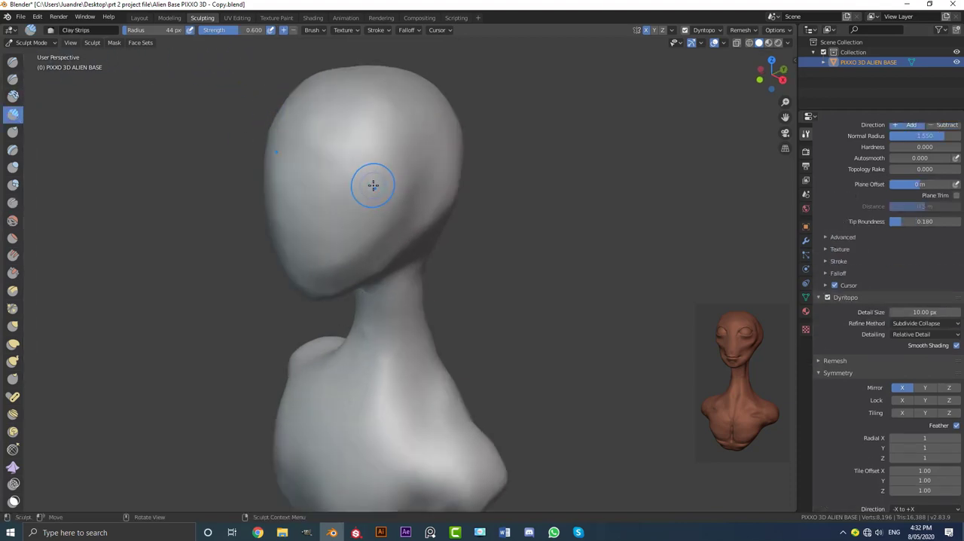
{"action": "middle_click_drag", "start_coordinate": [339, 201], "coordinate": [351, 187]}
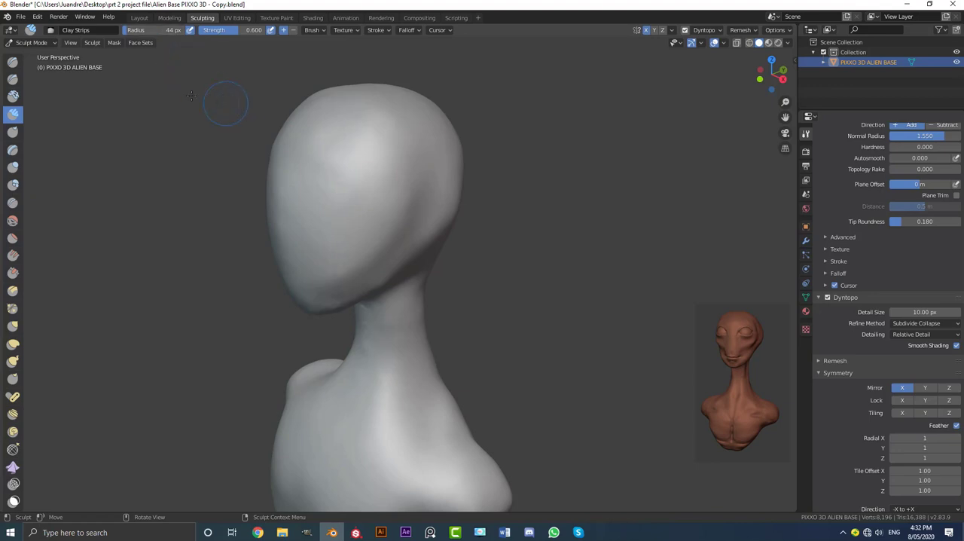
{"action": "scroll", "coordinate": [292, 188], "scroll_direction": "up", "scroll_amount": 1}
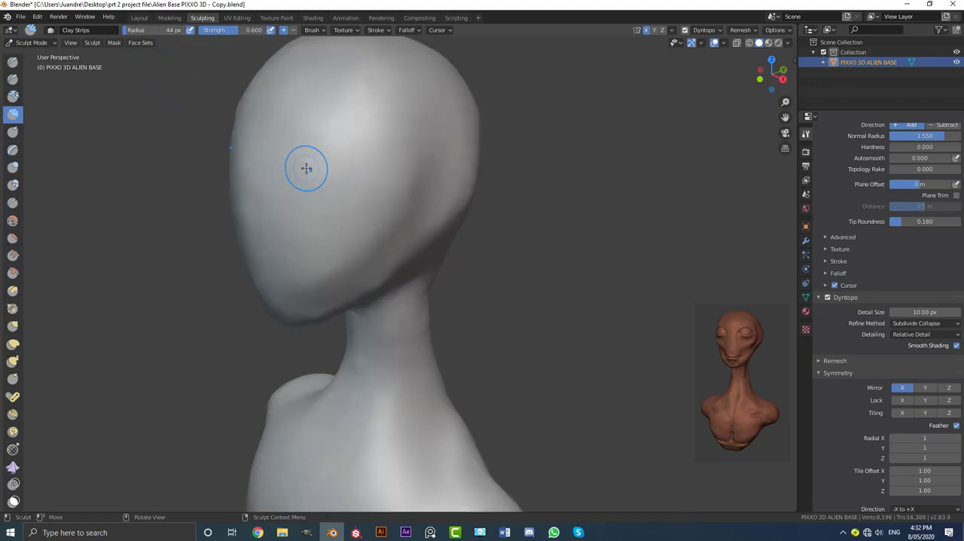
{"action": "middle_click_drag", "start_coordinate": [306, 164], "coordinate": [330, 187], "text": "shift"}
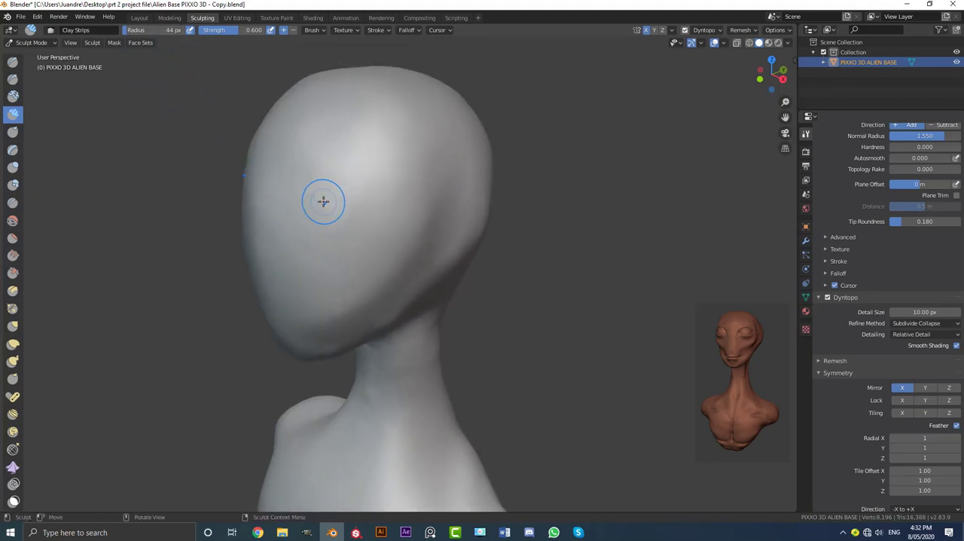
{"action": "key", "text": "f"}
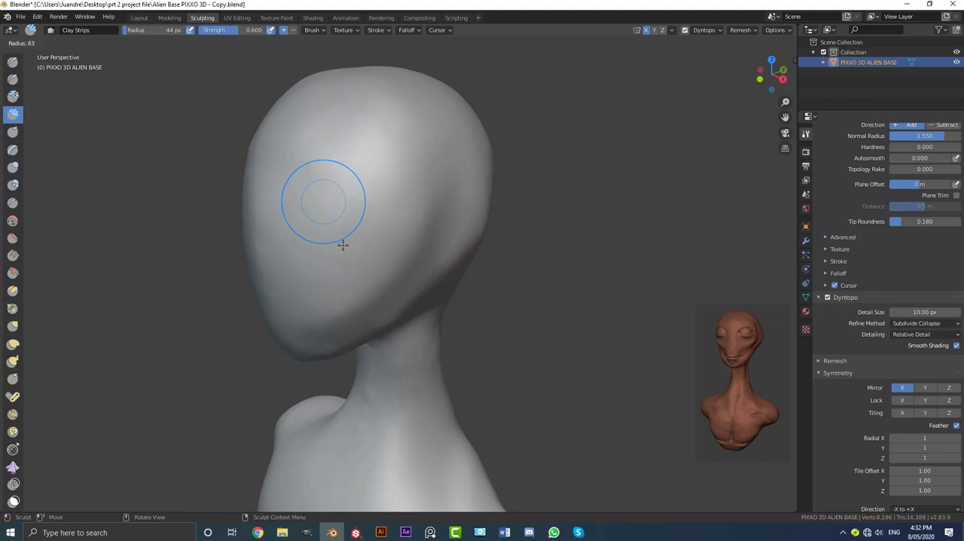
{"action": "left_click", "coordinate": [342, 245]}
{"action": "middle_click_drag", "start_coordinate": [377, 195], "coordinate": [398, 201]}
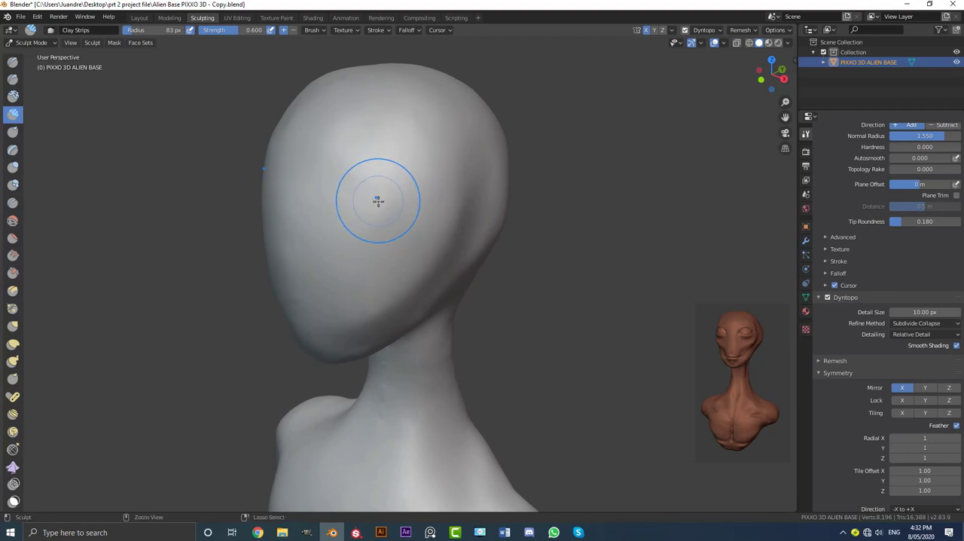
Carve deep, rounded eye sockets symmetrically into the face with subtracting Clay Strips strokes and smooth their rims
{"action": "left_click_drag", "start_coordinate": [369, 196], "coordinate": [358, 209]}
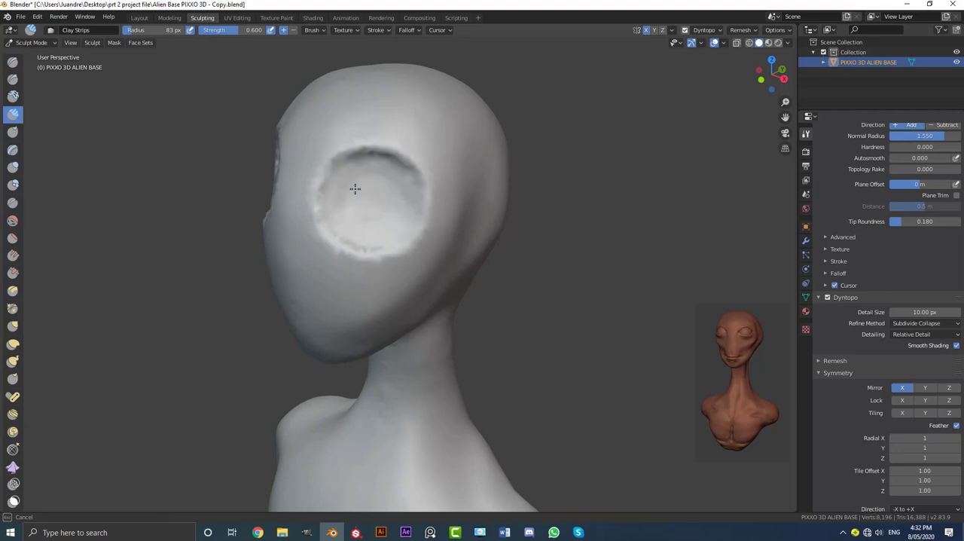
{"action": "mouse_move", "coordinate": [371, 191]}
{"action": "middle_mouse_down"}
{"action": "mouse_move", "coordinate": [394, 194]}
{"action": "mouse_move", "coordinate": [363, 191]}
{"action": "mouse_move", "coordinate": [407, 253]}
{"action": "middle_mouse_up"}
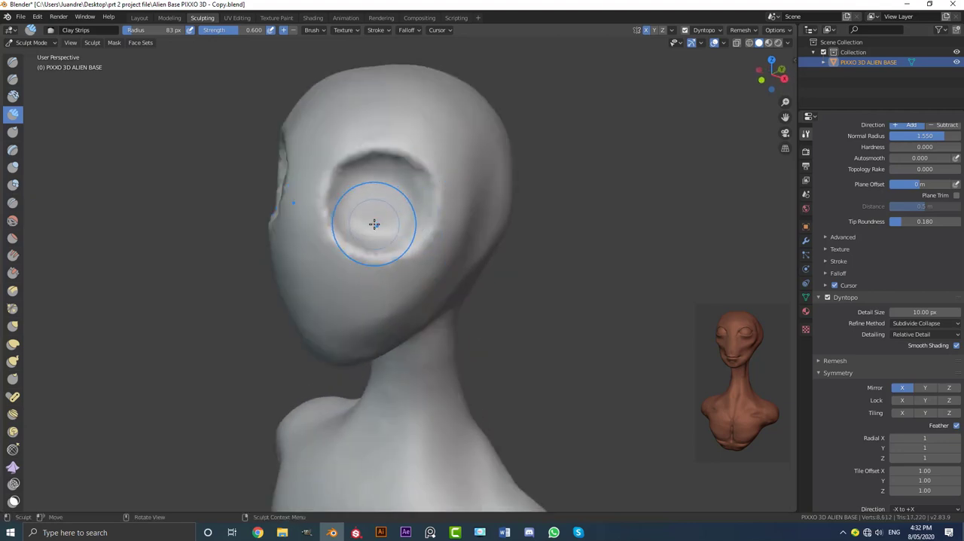
{"action": "mouse_move", "coordinate": [377, 210]}
{"action": "left_mouse_down"}
{"action": "mouse_move", "coordinate": [369, 175]}
{"action": "mouse_move", "coordinate": [344, 240]}
{"action": "left_mouse_up"}
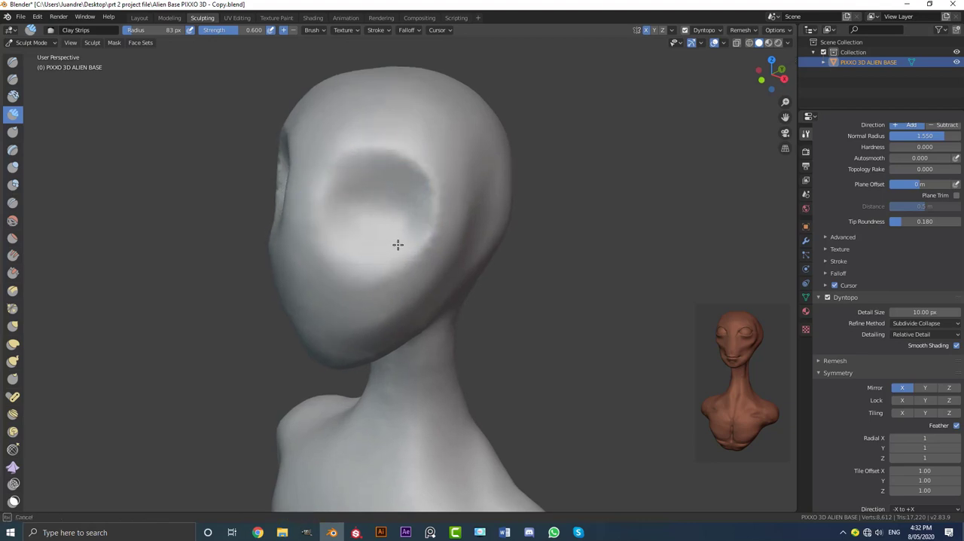
{"action": "left_click_drag", "start_coordinate": [411, 195], "coordinate": [381, 193]}
{"action": "mouse_move", "coordinate": [381, 194]}
{"action": "middle_mouse_down"}
{"action": "mouse_move", "coordinate": [329, 189]}
{"action": "mouse_move", "coordinate": [348, 194]}
{"action": "mouse_move", "coordinate": [394, 256]}
{"action": "mouse_move", "coordinate": [450, 278]}
{"action": "mouse_move", "coordinate": [415, 260]}
{"action": "middle_mouse_up"}
{"action": "scroll", "coordinate": [400, 258], "scroll_direction": "up", "scroll_amount": 3}
{"action": "scroll", "coordinate": [449, 278], "scroll_direction": "up", "scroll_amount": 1}
{"action": "mouse_move", "coordinate": [415, 259]}
{"action": "left_mouse_down"}
{"action": "mouse_move", "coordinate": [429, 249]}
{"action": "mouse_move", "coordinate": [402, 256]}
{"action": "mouse_move", "coordinate": [406, 279]}
{"action": "mouse_move", "coordinate": [381, 241]}
{"action": "mouse_move", "coordinate": [399, 229]}
{"action": "mouse_move", "coordinate": [437, 231]}
{"action": "mouse_move", "coordinate": [431, 290]}
{"action": "mouse_move", "coordinate": [387, 241]}
{"action": "left_mouse_up"}
{"action": "mouse_move", "coordinate": [387, 241]}
{"action": "middle_mouse_down"}
{"action": "mouse_move", "coordinate": [469, 250]}
{"action": "mouse_move", "coordinate": [442, 247]}
{"action": "mouse_move", "coordinate": [454, 266]}
{"action": "middle_mouse_up"}
{"action": "mouse_move", "coordinate": [455, 265]}
{"action": "left_mouse_down", "text": "shift"}
{"action": "mouse_move", "coordinate": [486, 237]}
{"action": "mouse_move", "coordinate": [422, 215]}
{"action": "mouse_move", "coordinate": [380, 259]}
{"action": "mouse_move", "coordinate": [482, 299]}
{"action": "mouse_move", "coordinate": [444, 235]}
{"action": "left_mouse_up", "text": "shift"}
{"action": "scroll", "coordinate": [444, 235], "scroll_direction": "down", "scroll_amount": 5}
{"action": "mouse_move", "coordinate": [445, 235]}
{"action": "middle_mouse_down"}
{"action": "mouse_move", "coordinate": [533, 249]}
{"action": "mouse_move", "coordinate": [504, 249]}
{"action": "mouse_move", "coordinate": [514, 245]}
{"action": "middle_mouse_up"}
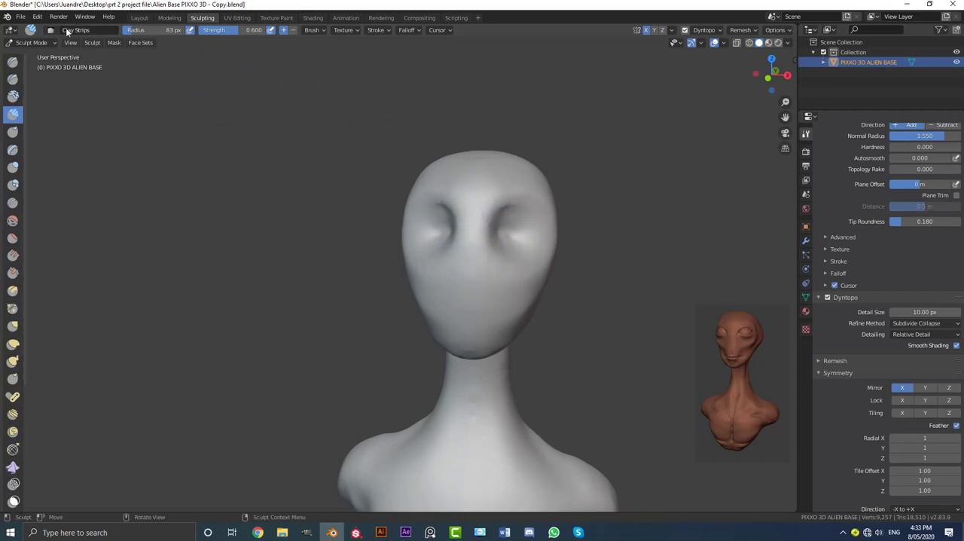
Return the bust to Object Mode and deselect it
{"action": "left_click", "coordinate": [36, 43]}
{"action": "left_click", "coordinate": [30, 55]}
{"action": "scroll", "coordinate": [421, 253], "scroll_direction": "down", "scroll_amount": 3}
{"action": "key", "text": "alt+a"}
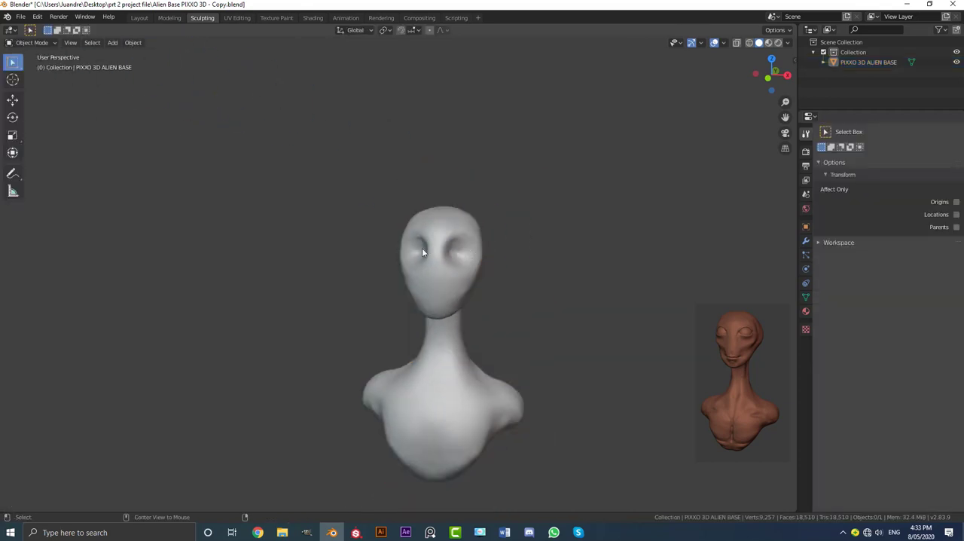
Add a UV sphere mesh for the eye while in the front orthographic view
{"action": "key", "text": "KP_1"}
{"action": "scroll", "coordinate": [369, 203], "scroll_direction": "up", "scroll_amount": 4}
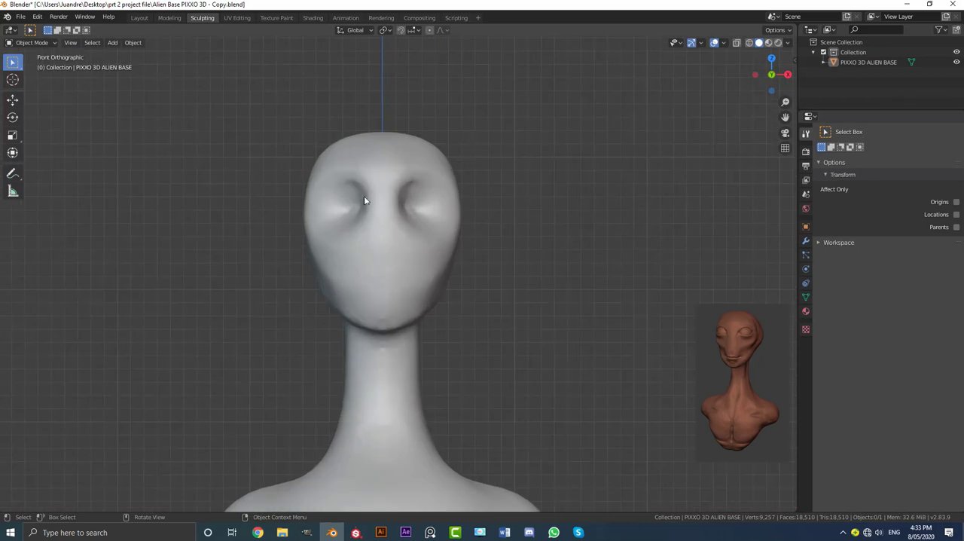
{"action": "key", "text": "shift+a"}
{"action": "mouse_move", "coordinate": [351, 191]}
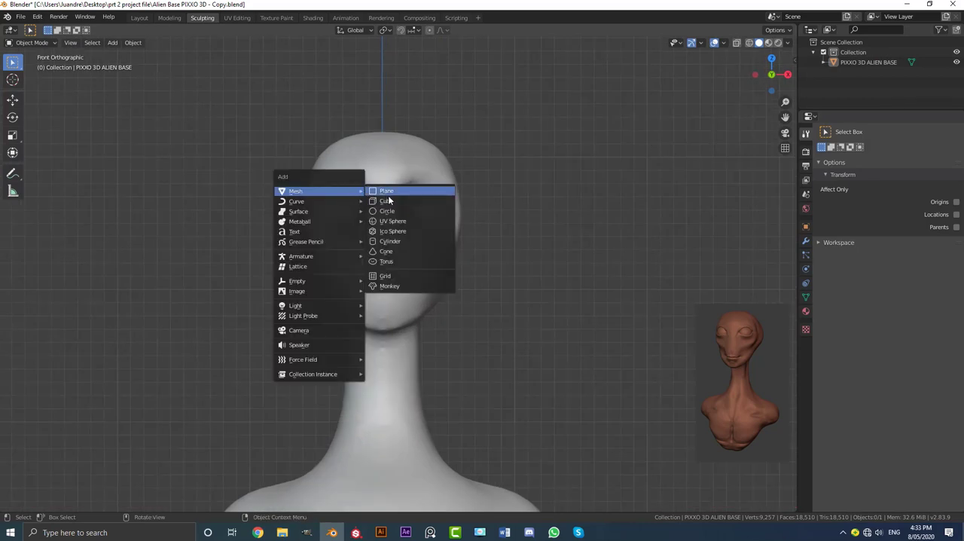
{"action": "left_click", "coordinate": [406, 224]}
{"action": "scroll", "coordinate": [400, 229], "scroll_direction": "down", "scroll_amount": 3}
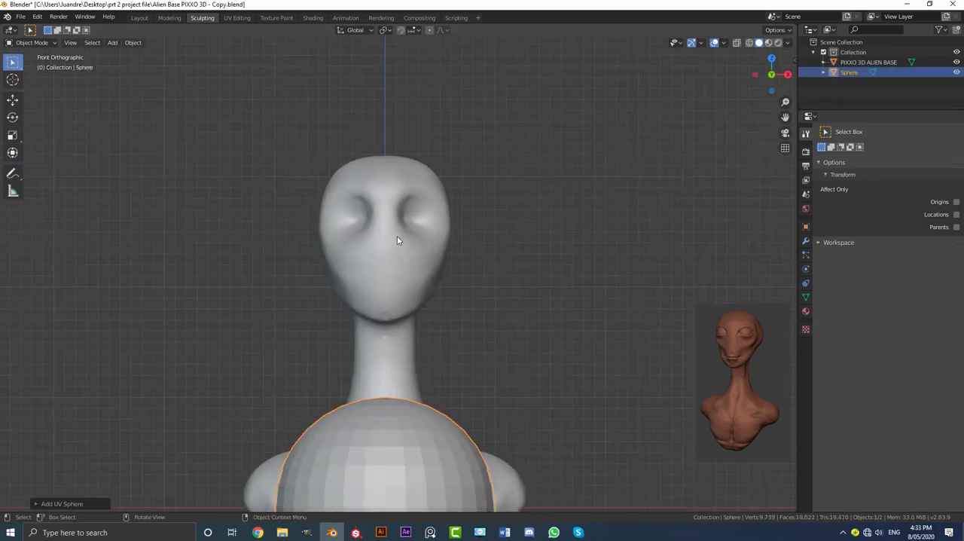
Apply smooth shading to the newly added UV sphere
{"action": "left_click", "coordinate": [133, 43]}
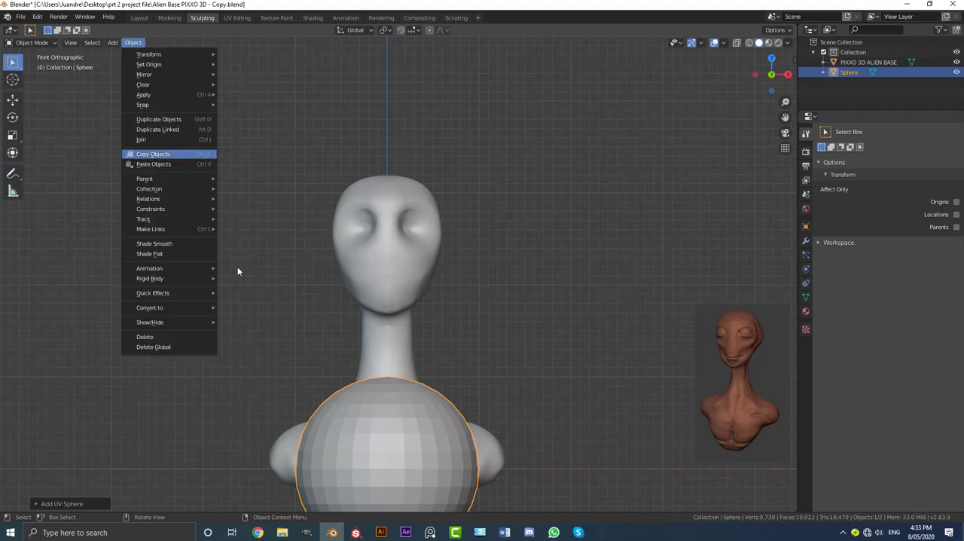
{"action": "left_click", "coordinate": [172, 243]}
{"action": "scroll", "coordinate": [360, 313], "scroll_direction": "down", "scroll_amount": 2}
{"action": "scroll", "coordinate": [354, 324], "scroll_direction": "up", "scroll_amount": 2}
Move the sphere up to the head in front view and shrink it to the size of the eye socket on the +X side
{"action": "key", "text": "g"}
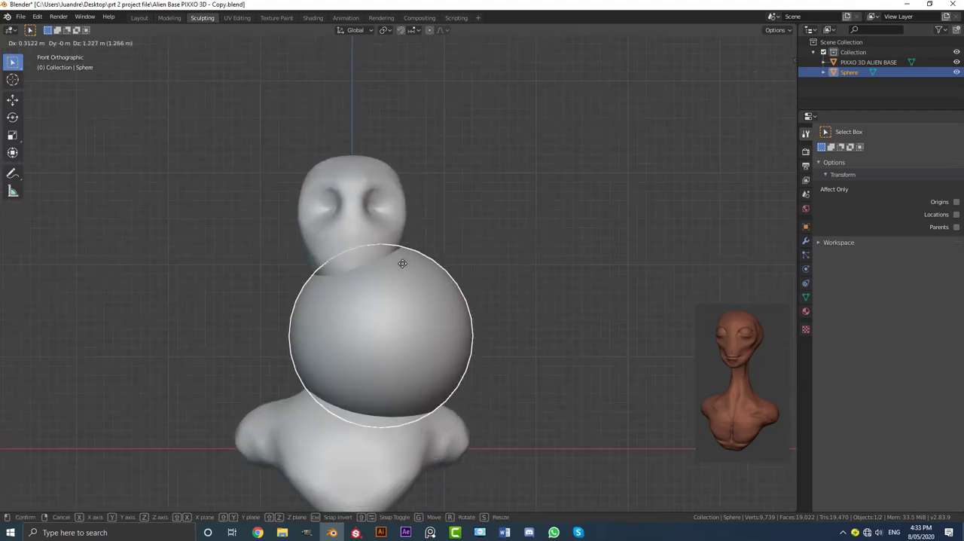
{"action": "left_click", "coordinate": [397, 188]}
{"action": "scroll", "coordinate": [550, 374], "scroll_direction": "up", "scroll_amount": 2}
{"action": "key", "text": "s"}
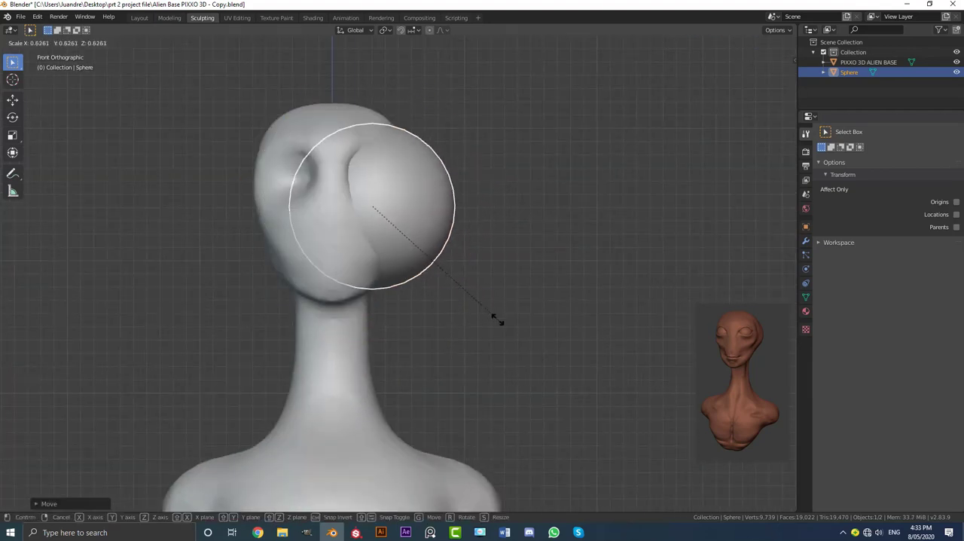
{"action": "left_click", "coordinate": [419, 252]}
{"action": "key", "text": "g"}
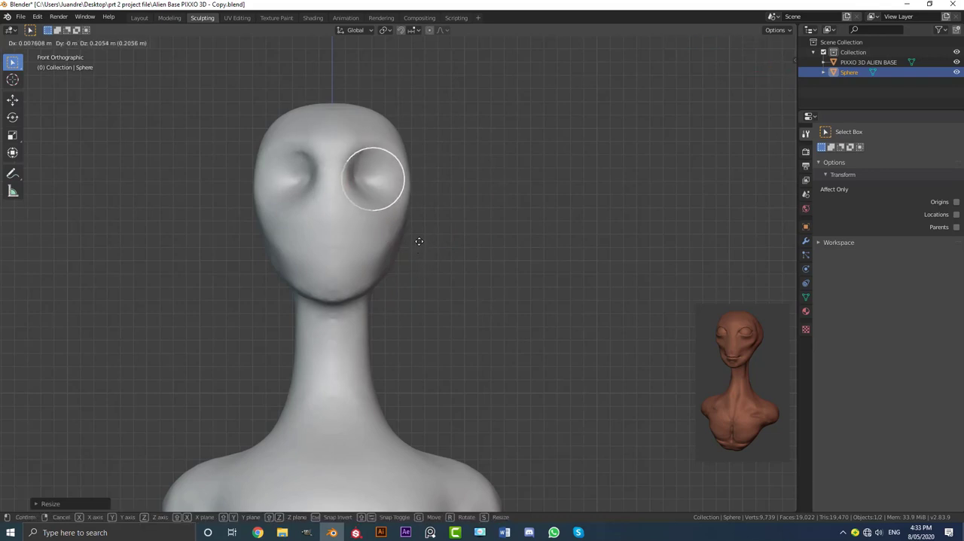
{"action": "left_click", "coordinate": [421, 238]}
Move the eye sphere forward into its socket in the right orthographic view and scale it down slightly
{"action": "key", "text": "KP_3"}
{"action": "scroll", "coordinate": [426, 242], "scroll_direction": "up", "scroll_amount": 2}
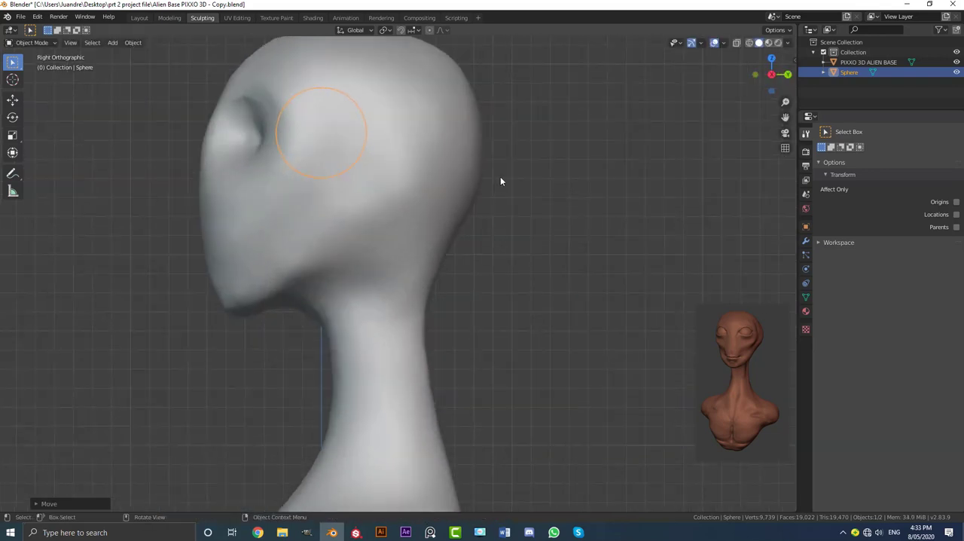
{"action": "key", "text": "g"}
{"action": "left_click", "coordinate": [441, 181]}
{"action": "scroll", "coordinate": [437, 183], "scroll_direction": "down", "scroll_amount": 4}
{"action": "middle_click_drag", "start_coordinate": [384, 186], "coordinate": [427, 197]}
{"action": "scroll", "coordinate": [429, 202], "scroll_direction": "up", "scroll_amount": 3}
{"action": "key", "text": "s"}
{"action": "left_click", "coordinate": [473, 267]}
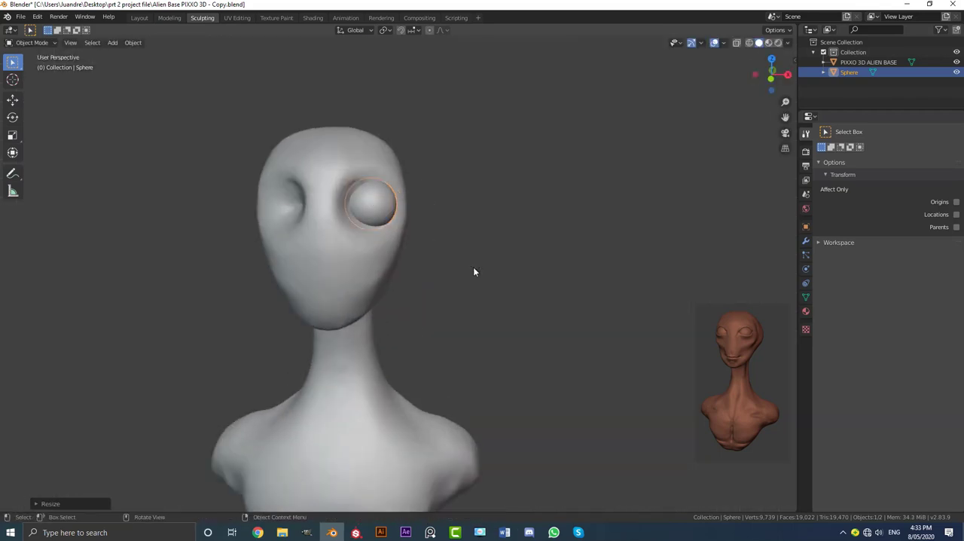
Nudge the eye sphere in front view so it sits centred in the socket
{"action": "key", "text": "KP_1"}
{"action": "scroll", "coordinate": [303, 251], "scroll_direction": "up", "scroll_amount": 2}
{"action": "key", "text": "g"}
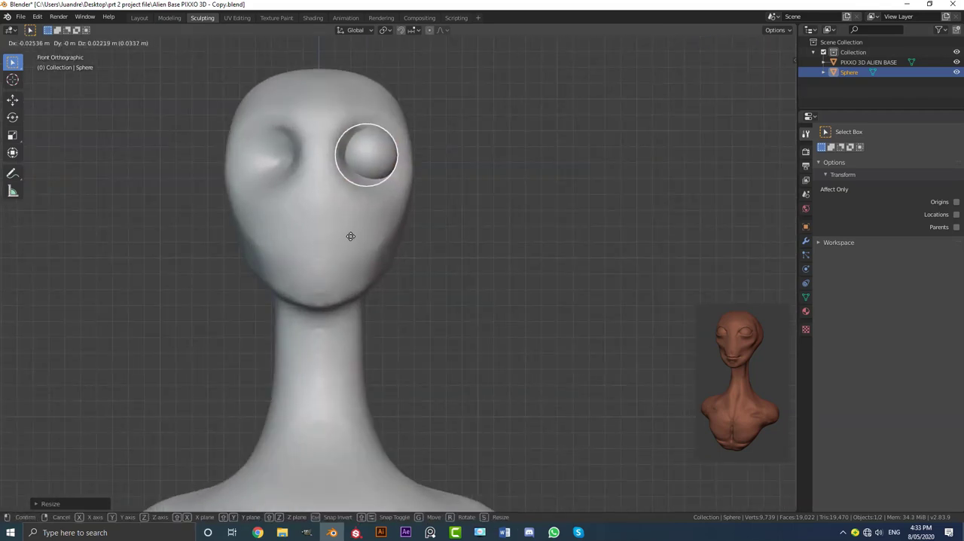
{"action": "left_click", "coordinate": [351, 236]}
Add a Mirror modifier to the eye sphere on the X axis with PIXXO 3D ALIEN BASE as the mirror object
{"action": "left_click", "coordinate": [806, 241]}
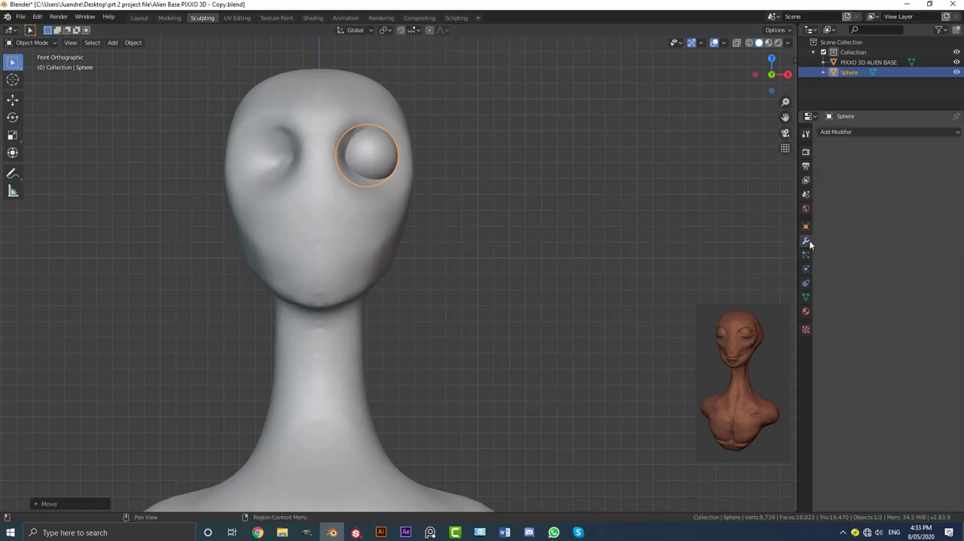
{"action": "left_click", "coordinate": [837, 133]}
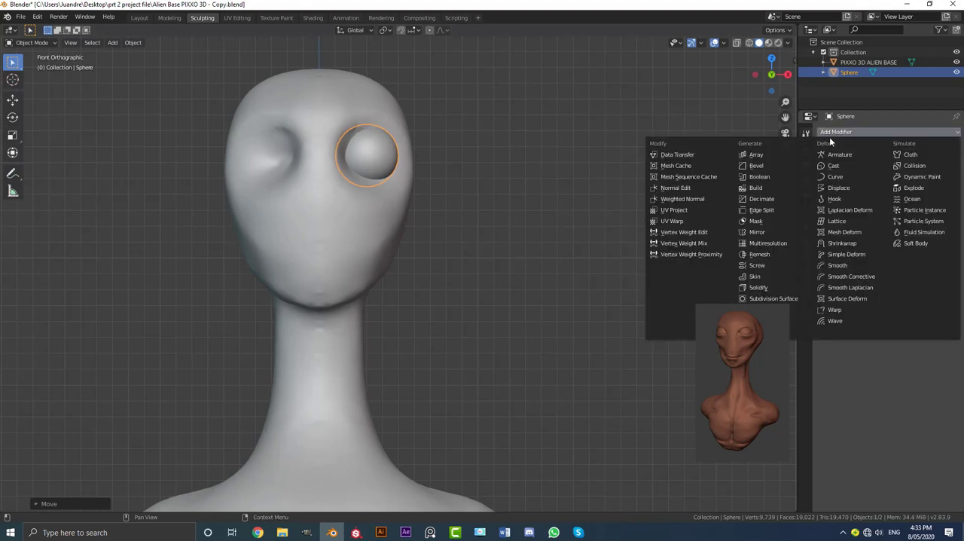
{"action": "left_click", "coordinate": [756, 232]}
{"action": "left_click", "coordinate": [953, 236]}
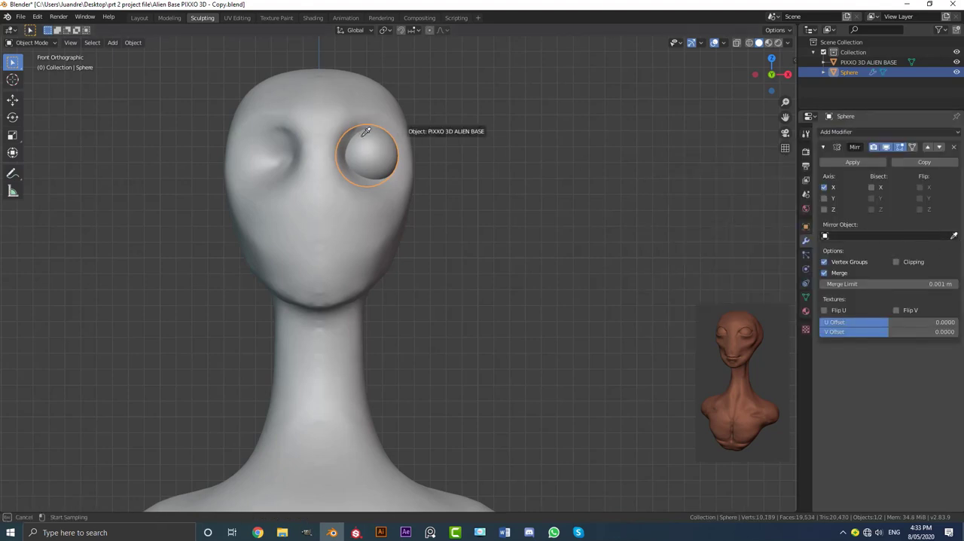
{"action": "left_click", "coordinate": [324, 81]}
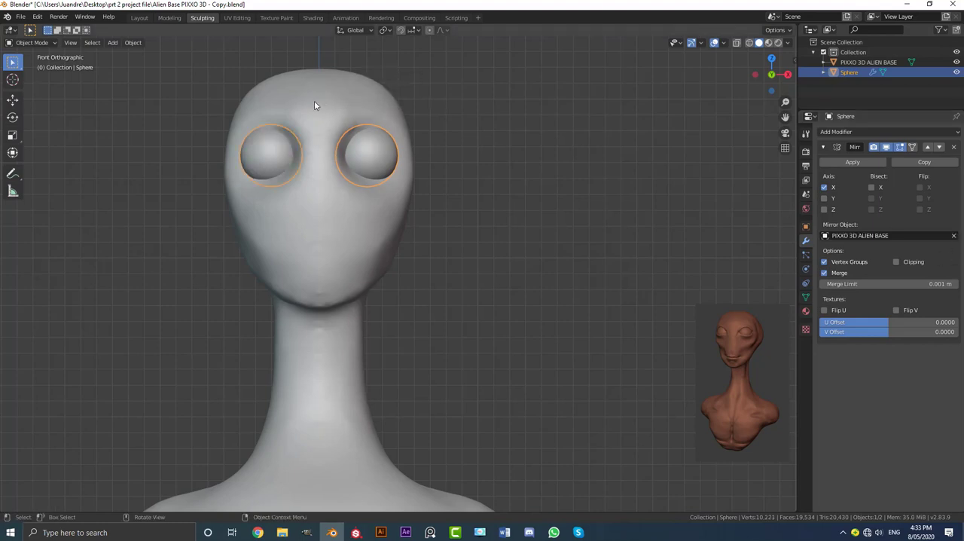
Reposition the mirrored eyeballs so that they fit naturally into both sockets when seen from an angle
{"action": "middle_click_drag", "start_coordinate": [318, 101], "coordinate": [360, 152]}
{"action": "key", "text": "g"}
{"action": "left_click", "coordinate": [379, 140]}
{"action": "key", "text": "alt+a"}
{"action": "left_click", "coordinate": [369, 221]}
{"action": "key", "text": "g"}
{"action": "left_click", "coordinate": [372, 209]}
Switch the alien bust to Sculpt Mode and enable Dyntopo, accepting the loss of custom data
{"action": "left_click", "coordinate": [358, 152]}
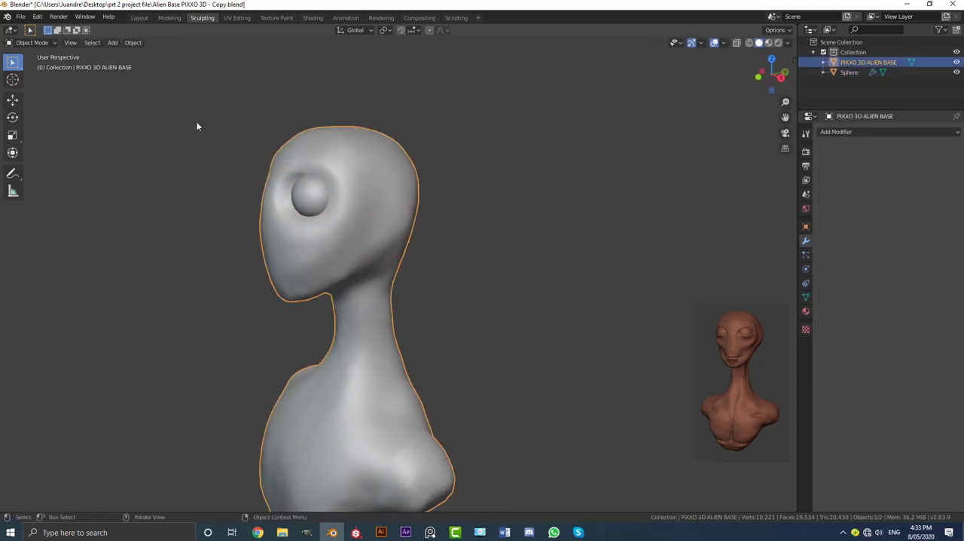
{"action": "left_click", "coordinate": [32, 42]}
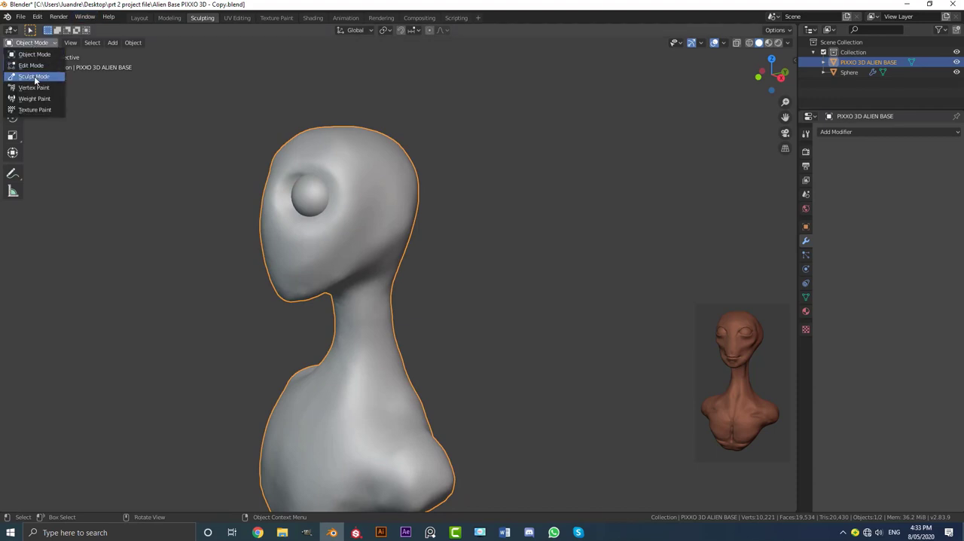
{"action": "left_click", "coordinate": [36, 78]}
{"action": "left_click", "coordinate": [806, 134]}
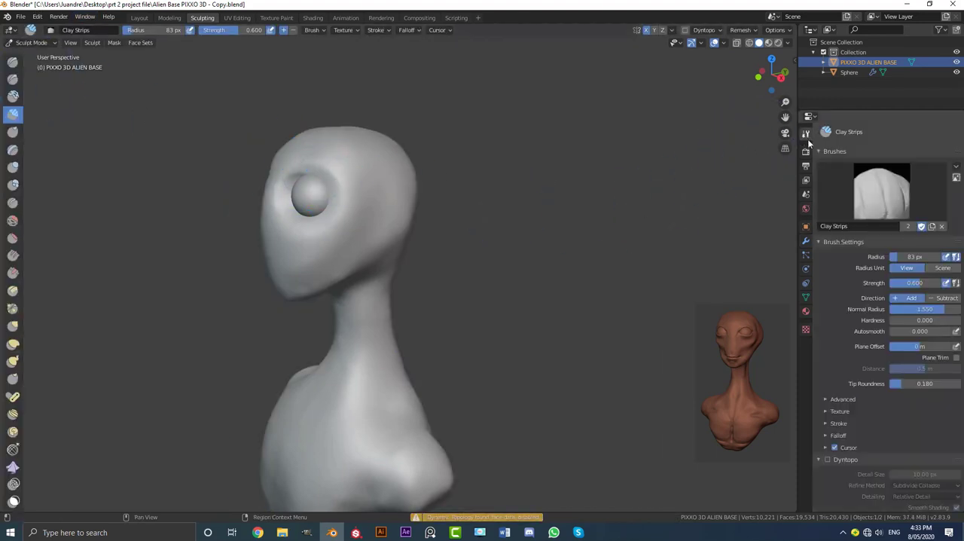
{"action": "left_click", "coordinate": [827, 459]}
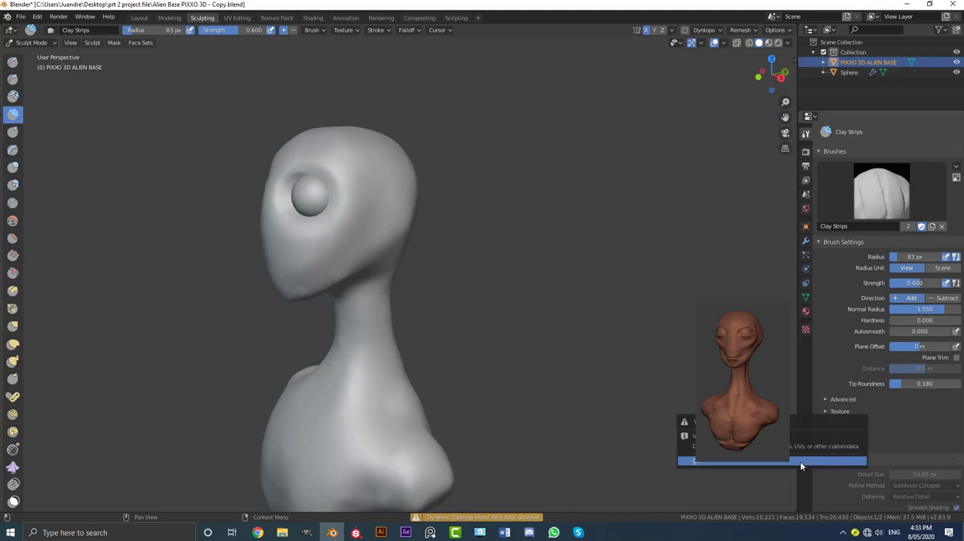
{"action": "left_click", "coordinate": [768, 461]}
Set the Clay Strips radius to 87 px and build an arched upper eyelid ridge over the eyeballs
{"action": "middle_click_drag", "start_coordinate": [366, 312], "coordinate": [420, 312]}
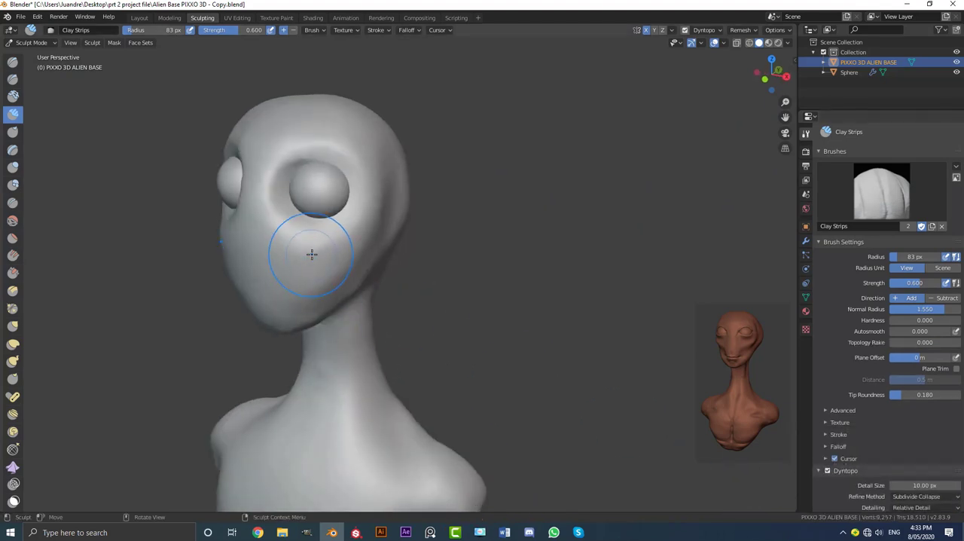
{"action": "key", "text": "KP_1"}
{"action": "middle_click_drag", "start_coordinate": [312, 254], "coordinate": [313, 340], "text": "shift"}
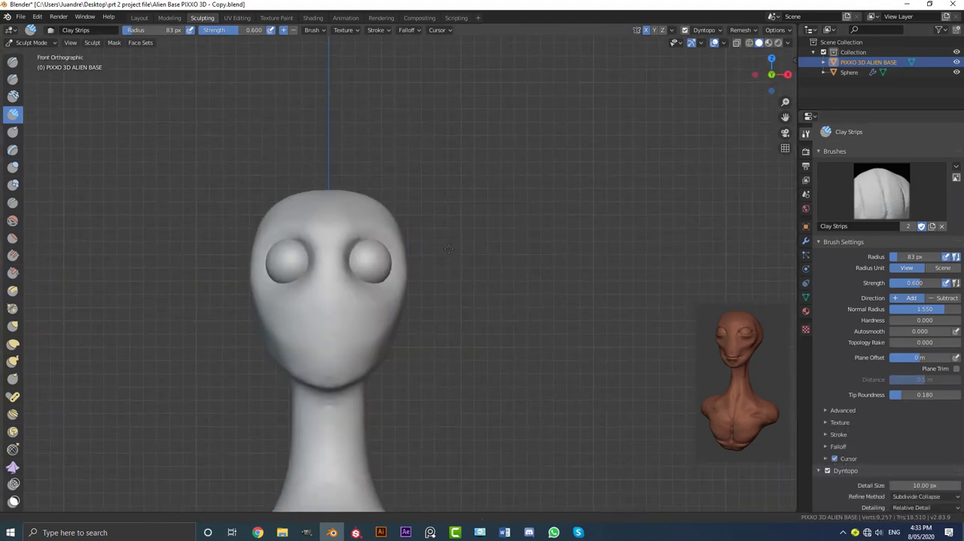
{"action": "middle_click_drag", "start_coordinate": [399, 255], "coordinate": [344, 254]}
{"action": "middle_click_drag", "start_coordinate": [272, 254], "coordinate": [307, 258], "text": "shift"}
{"action": "scroll", "coordinate": [307, 258], "scroll_direction": "up", "scroll_amount": 2}
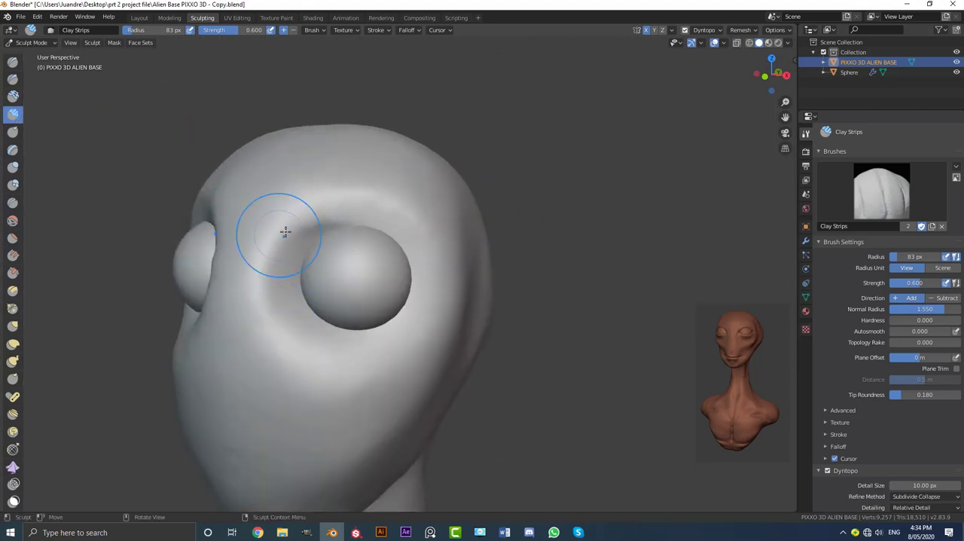
{"action": "mouse_move", "coordinate": [284, 231]}
{"action": "middle_mouse_down"}
{"action": "mouse_move", "coordinate": [331, 226]}
{"action": "mouse_move", "coordinate": [301, 230]}
{"action": "mouse_move", "coordinate": [326, 231]}
{"action": "mouse_move", "coordinate": [274, 163]}
{"action": "middle_mouse_up"}
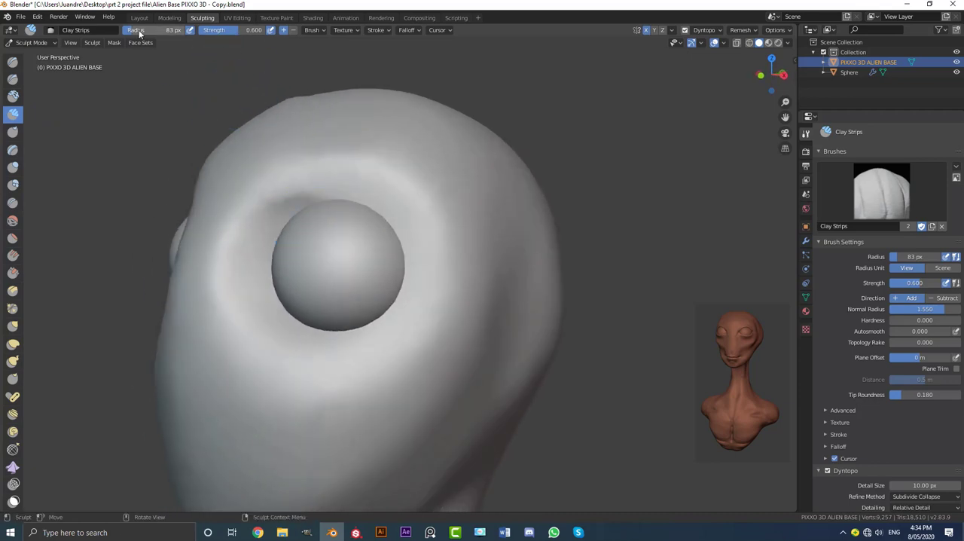
{"action": "middle_click_drag", "start_coordinate": [308, 205], "coordinate": [257, 184]}
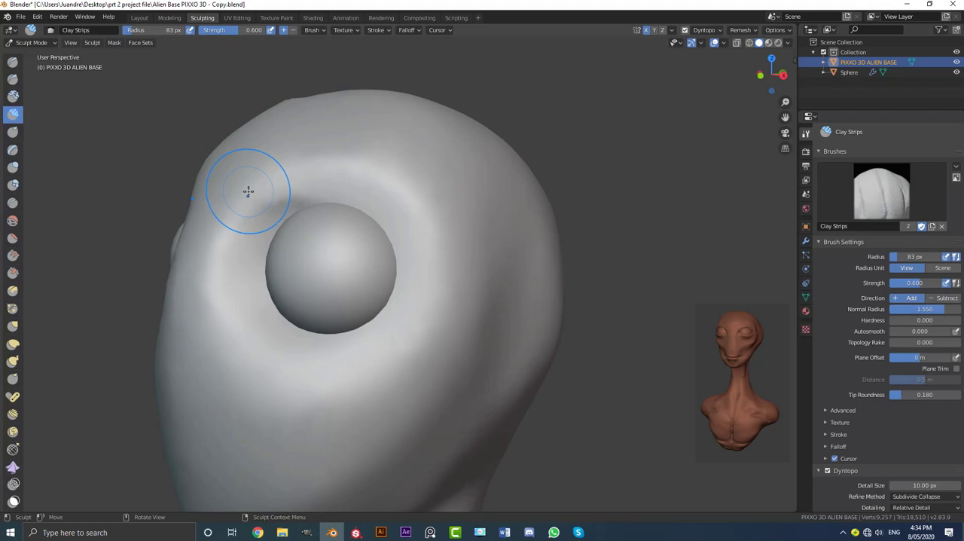
{"action": "key", "text": "f"}
{"action": "left_click", "coordinate": [251, 195]}
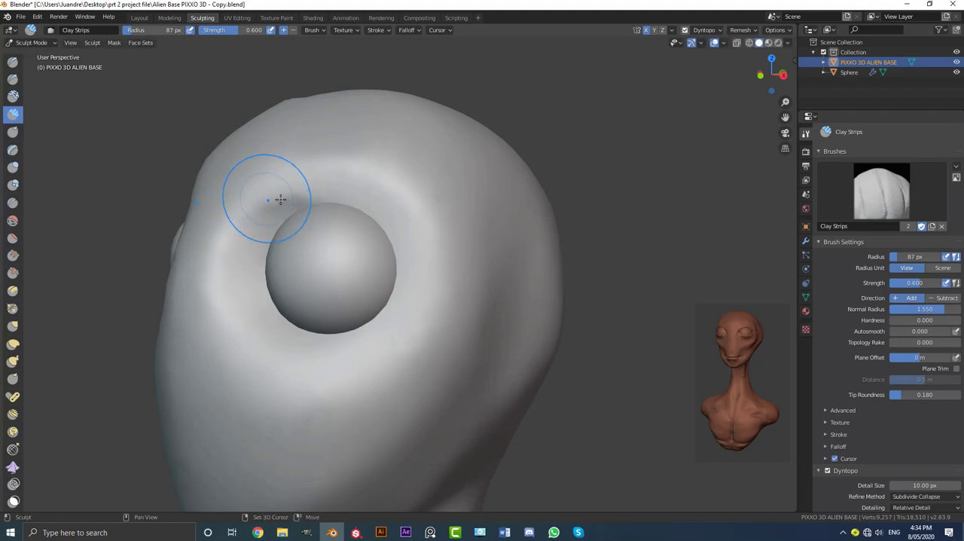
{"action": "middle_click_drag", "start_coordinate": [280, 200], "coordinate": [302, 209]}
{"action": "mouse_move", "coordinate": [325, 159]}
{"action": "left_mouse_down"}
{"action": "mouse_move", "coordinate": [252, 168]}
{"action": "mouse_move", "coordinate": [207, 224]}
{"action": "mouse_move", "coordinate": [237, 187]}
{"action": "mouse_move", "coordinate": [313, 163]}
{"action": "mouse_move", "coordinate": [400, 194]}
{"action": "mouse_move", "coordinate": [432, 245]}
{"action": "mouse_move", "coordinate": [349, 159]}
{"action": "mouse_move", "coordinate": [269, 162]}
{"action": "mouse_move", "coordinate": [188, 245]}
{"action": "left_mouse_up"}
Build a curved lower eyelid with Clay Strips beneath the eyeball, joining the upper lid at both corners
{"action": "scroll", "coordinate": [302, 260], "scroll_direction": "down", "scroll_amount": 6}
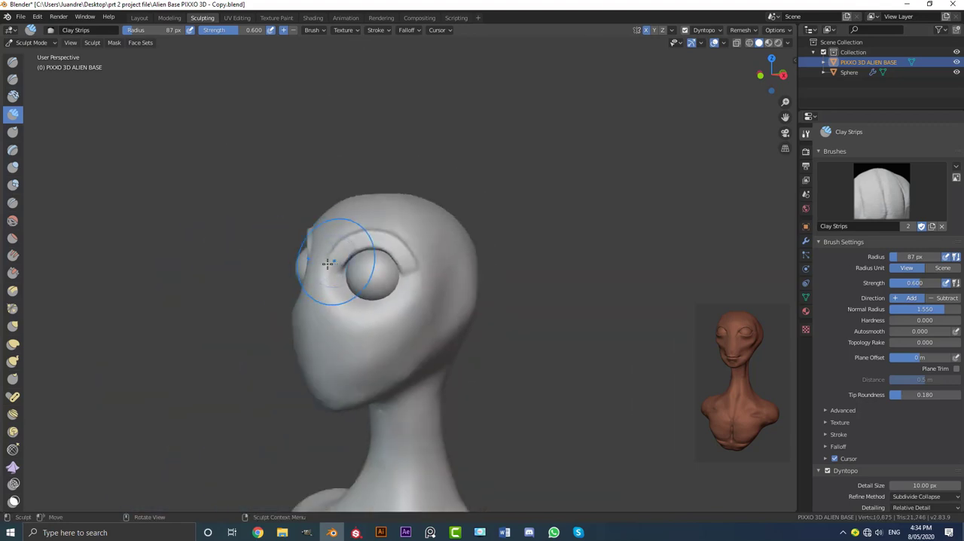
{"action": "mouse_move", "coordinate": [329, 265]}
{"action": "middle_mouse_down"}
{"action": "mouse_move", "coordinate": [272, 265]}
{"action": "mouse_move", "coordinate": [320, 278]}
{"action": "mouse_move", "coordinate": [354, 333]}
{"action": "middle_mouse_up"}
{"action": "scroll", "coordinate": [377, 260], "scroll_direction": "up", "scroll_amount": 6}
{"action": "middle_click_drag", "start_coordinate": [381, 252], "coordinate": [408, 270]}
{"action": "mouse_move", "coordinate": [435, 222]}
{"action": "left_mouse_down"}
{"action": "mouse_move", "coordinate": [338, 272]}
{"action": "mouse_move", "coordinate": [274, 232]}
{"action": "mouse_move", "coordinate": [256, 204]}
{"action": "mouse_move", "coordinate": [344, 273]}
{"action": "mouse_move", "coordinate": [438, 220]}
{"action": "mouse_move", "coordinate": [317, 272]}
{"action": "left_mouse_up"}
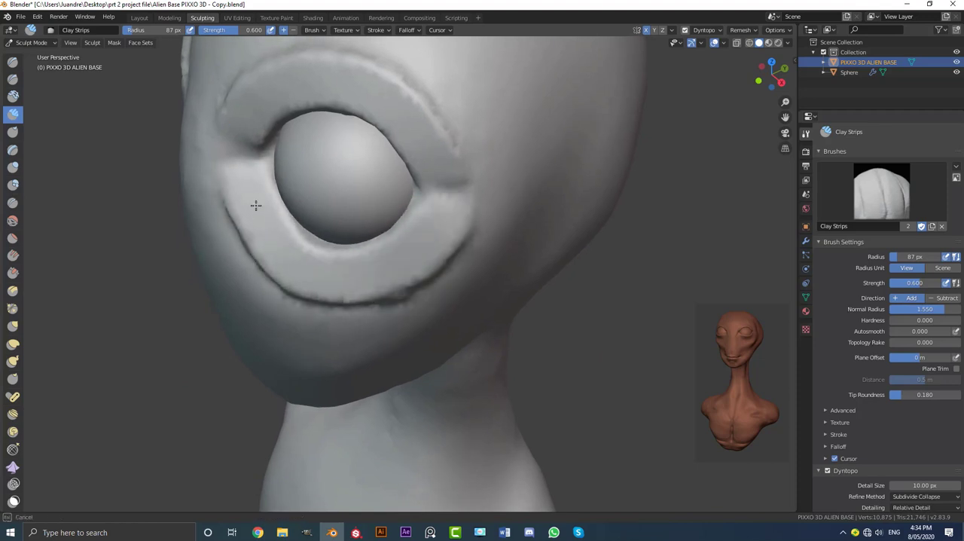
Add Clay Strips volume to the cheek below the lower eyelid, from the nose side toward the outer corner
{"action": "scroll", "coordinate": [364, 221], "scroll_direction": "down", "scroll_amount": 2}
{"action": "middle_click_drag", "start_coordinate": [313, 244], "coordinate": [362, 266]}
{"action": "scroll", "coordinate": [362, 267], "scroll_direction": "up", "scroll_amount": 2}
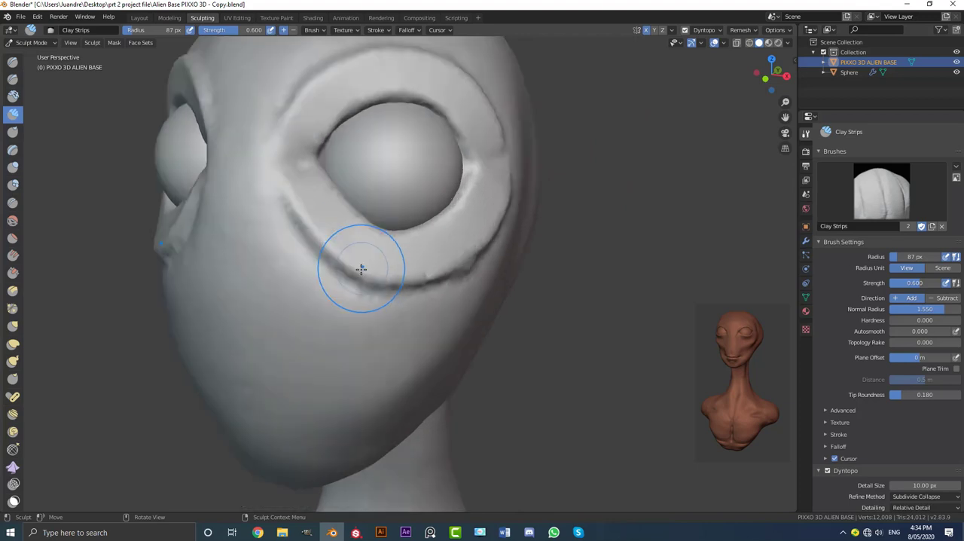
{"action": "scroll", "coordinate": [394, 284], "scroll_direction": "up", "scroll_amount": 2}
{"action": "mouse_move", "coordinate": [467, 300]}
{"action": "left_mouse_down"}
{"action": "mouse_move", "coordinate": [384, 310]}
{"action": "mouse_move", "coordinate": [264, 208]}
{"action": "mouse_move", "coordinate": [285, 234]}
{"action": "mouse_move", "coordinate": [384, 295]}
{"action": "mouse_move", "coordinate": [454, 299]}
{"action": "left_mouse_up"}
{"action": "mouse_move", "coordinate": [454, 299]}
{"action": "middle_mouse_down"}
{"action": "mouse_move", "coordinate": [424, 280]}
{"action": "mouse_move", "coordinate": [437, 269]}
{"action": "mouse_move", "coordinate": [423, 287]}
{"action": "middle_mouse_up"}
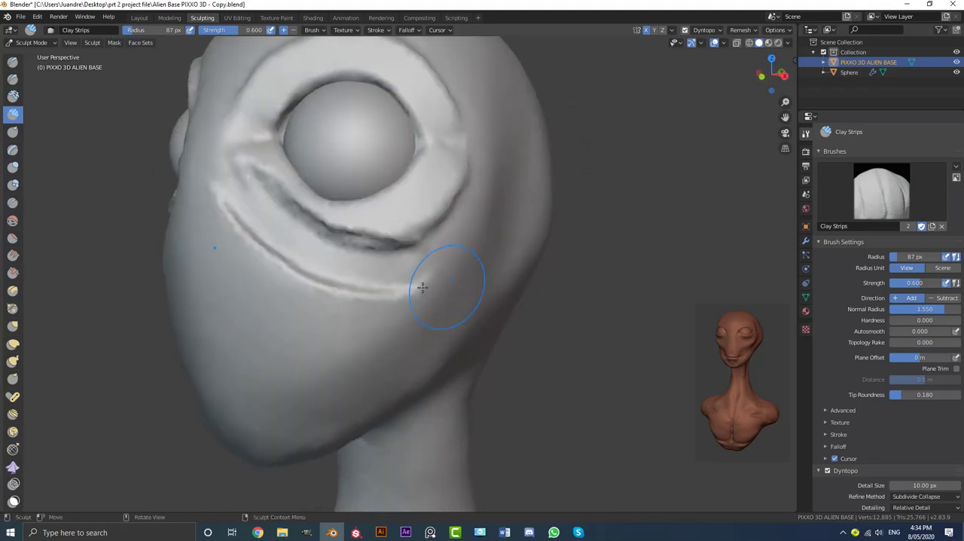
{"action": "mouse_move", "coordinate": [277, 250]}
{"action": "left_mouse_down"}
{"action": "mouse_move", "coordinate": [281, 295]}
{"action": "mouse_move", "coordinate": [260, 224]}
{"action": "mouse_move", "coordinate": [282, 295]}
{"action": "mouse_move", "coordinate": [310, 264]}
{"action": "mouse_move", "coordinate": [300, 258]}
{"action": "left_mouse_up"}
Reduce the brush radius to 42 px, then fill and smooth the groove between the lower eyelid and cheek
{"action": "key", "text": "f"}
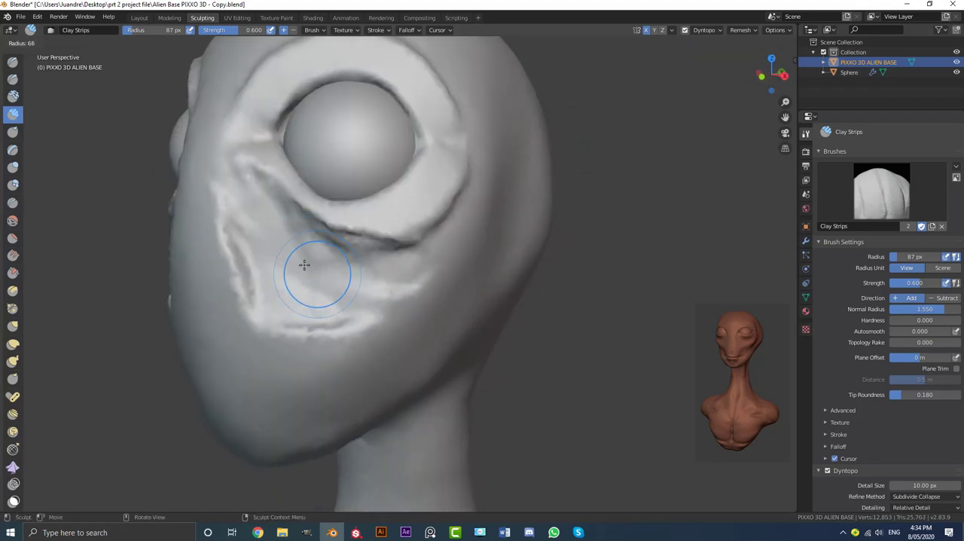
{"action": "left_click", "coordinate": [295, 249]}
{"action": "mouse_move", "coordinate": [361, 221]}
{"action": "middle_mouse_down"}
{"action": "mouse_move", "coordinate": [370, 194]}
{"action": "mouse_move", "coordinate": [372, 248]}
{"action": "mouse_move", "coordinate": [377, 221]}
{"action": "middle_mouse_up"}
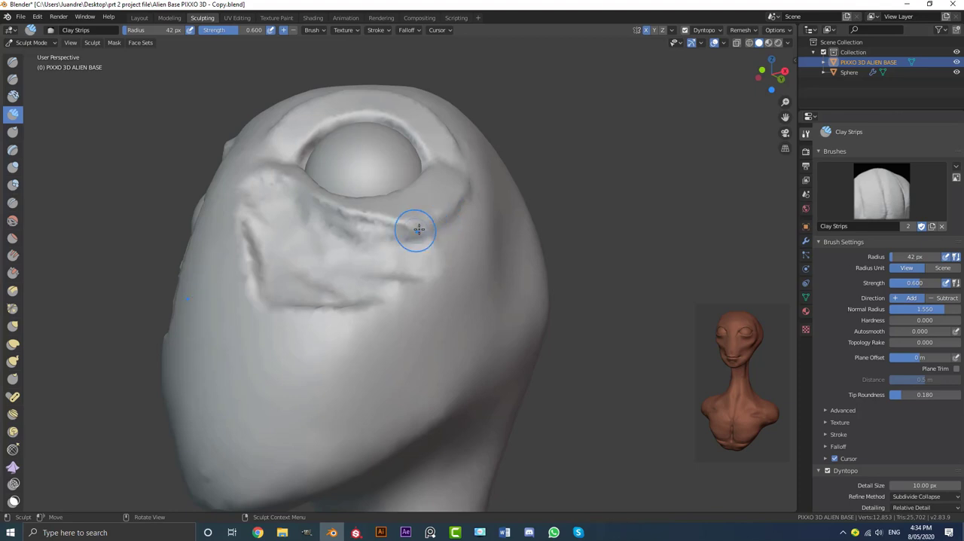
{"action": "left_click_drag", "start_coordinate": [452, 218], "coordinate": [372, 223]}
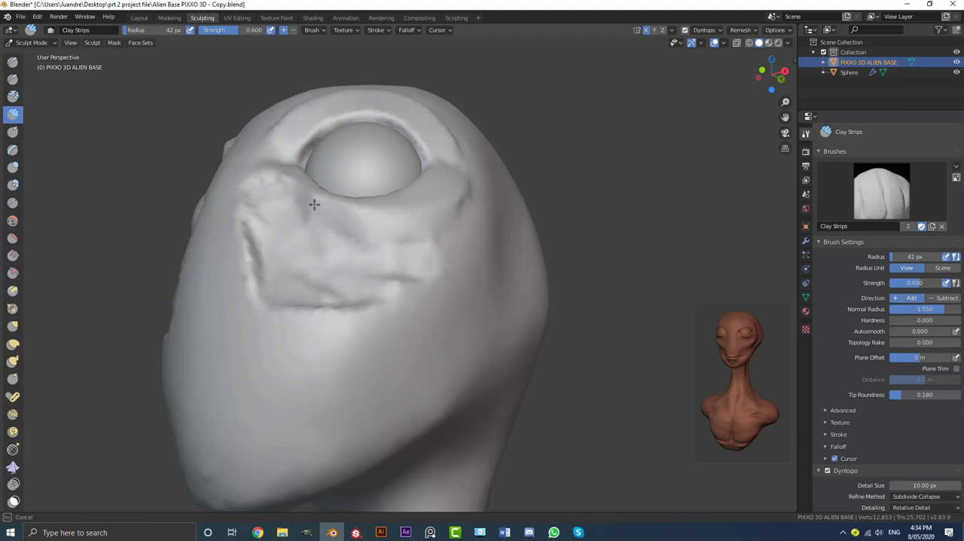
{"action": "middle_click_drag", "start_coordinate": [469, 181], "coordinate": [447, 193]}
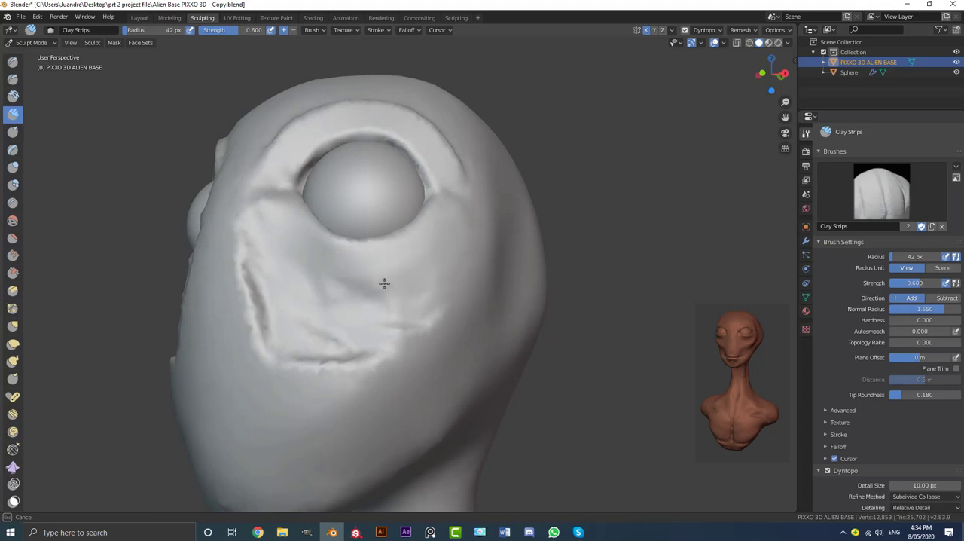
Enlarge the brush radius to 88 px and smooth the built-up cheek area into the face
{"action": "key", "text": "f"}
{"action": "left_click", "coordinate": [284, 301]}
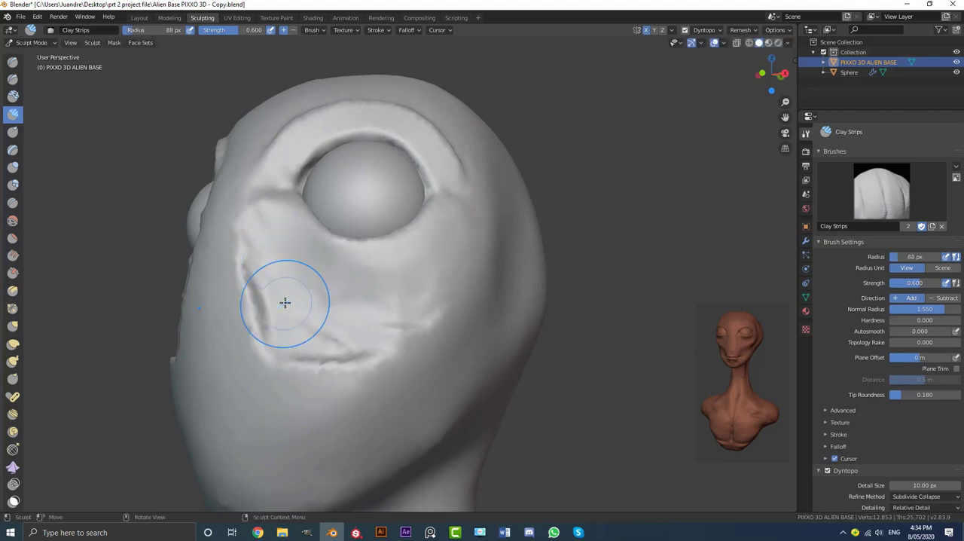
{"action": "mouse_move", "coordinate": [256, 278]}
{"action": "left_mouse_down"}
{"action": "mouse_move", "coordinate": [293, 342]}
{"action": "mouse_move", "coordinate": [429, 310]}
{"action": "left_mouse_up"}
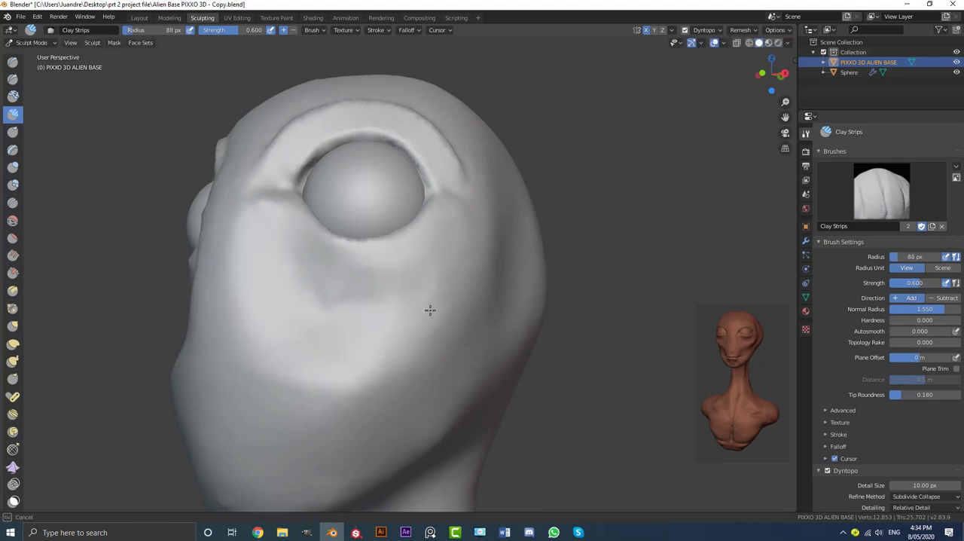
{"action": "middle_click_drag", "start_coordinate": [296, 272], "coordinate": [422, 310]}
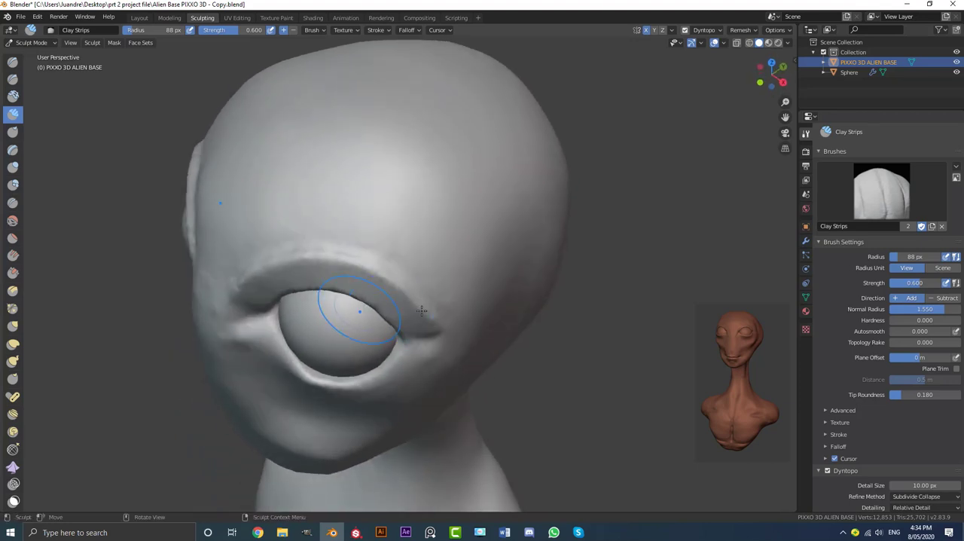
Smooth the upper eyelid ridge and the eye corners into the brow and surrounding face
{"action": "left_click_drag", "start_coordinate": [364, 253], "coordinate": [271, 256]}
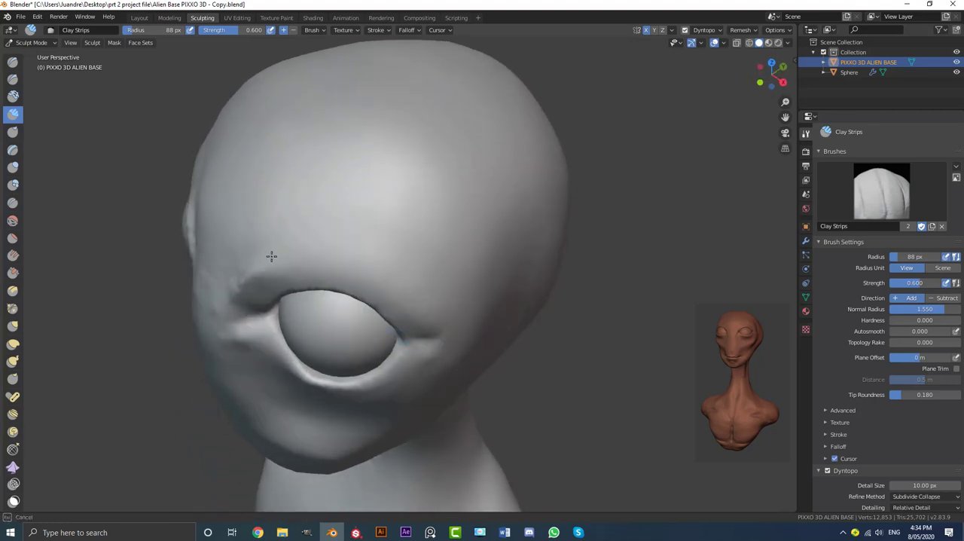
{"action": "middle_click_drag", "start_coordinate": [238, 285], "coordinate": [460, 325]}
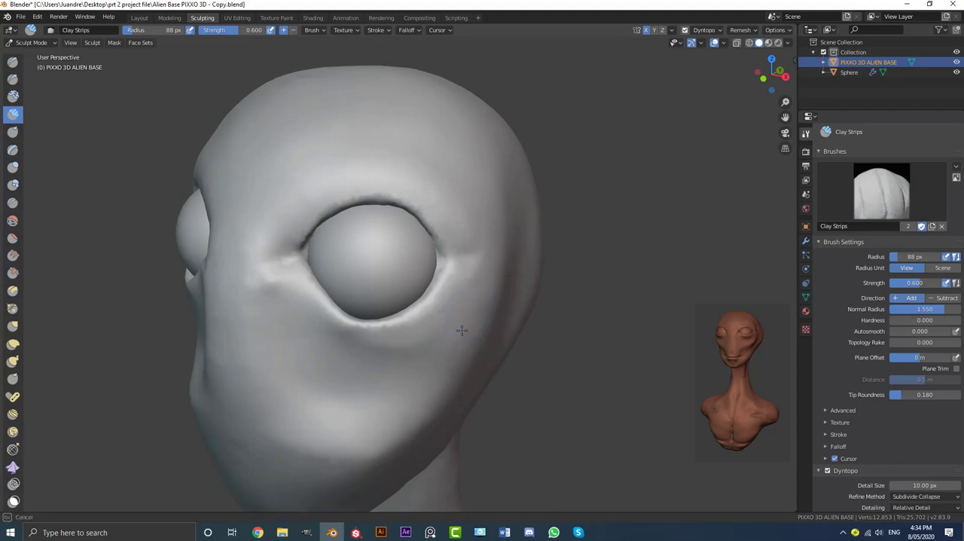
{"action": "mouse_move", "coordinate": [262, 278]}
{"action": "middle_mouse_down"}
{"action": "mouse_move", "coordinate": [369, 304]}
{"action": "mouse_move", "coordinate": [359, 291]}
{"action": "middle_mouse_up"}
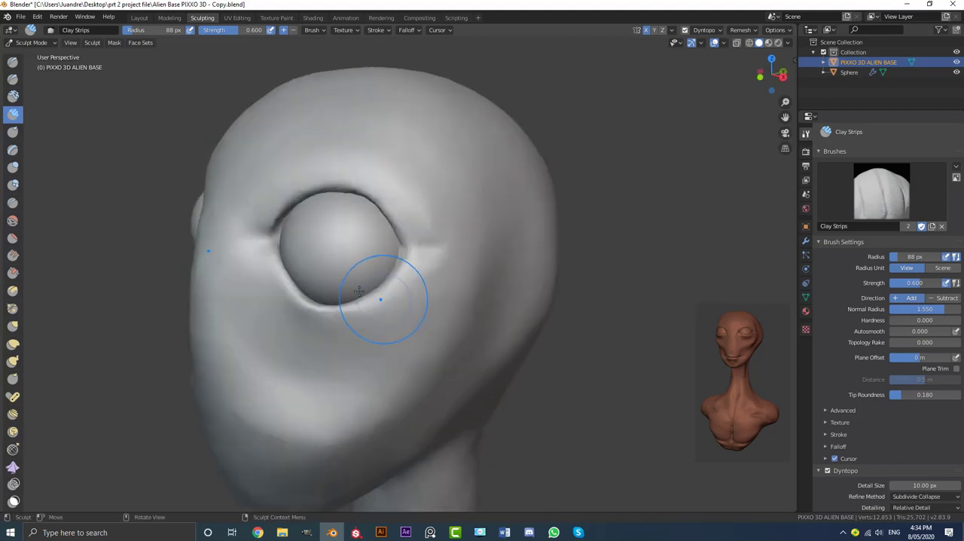
Build up the outer eye corner and adjoining lower eyelid with the Draw brush at a 54 px radius
{"action": "left_click", "coordinate": [13, 65]}
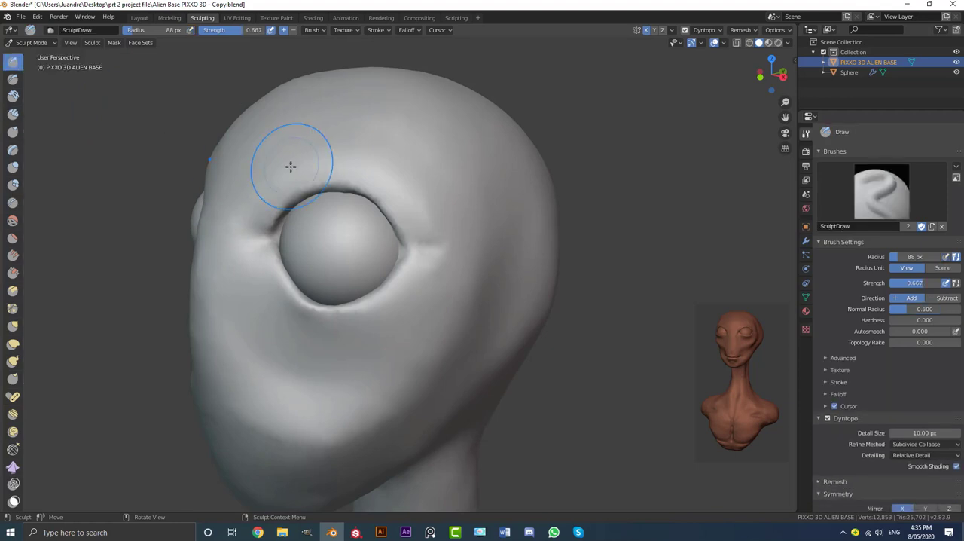
{"action": "mouse_move", "coordinate": [289, 164]}
{"action": "middle_mouse_down"}
{"action": "mouse_move", "coordinate": [321, 205]}
{"action": "mouse_move", "coordinate": [290, 196]}
{"action": "middle_mouse_up"}
{"action": "scroll", "coordinate": [290, 196], "scroll_direction": "up", "scroll_amount": 3}
{"action": "key", "text": "f"}
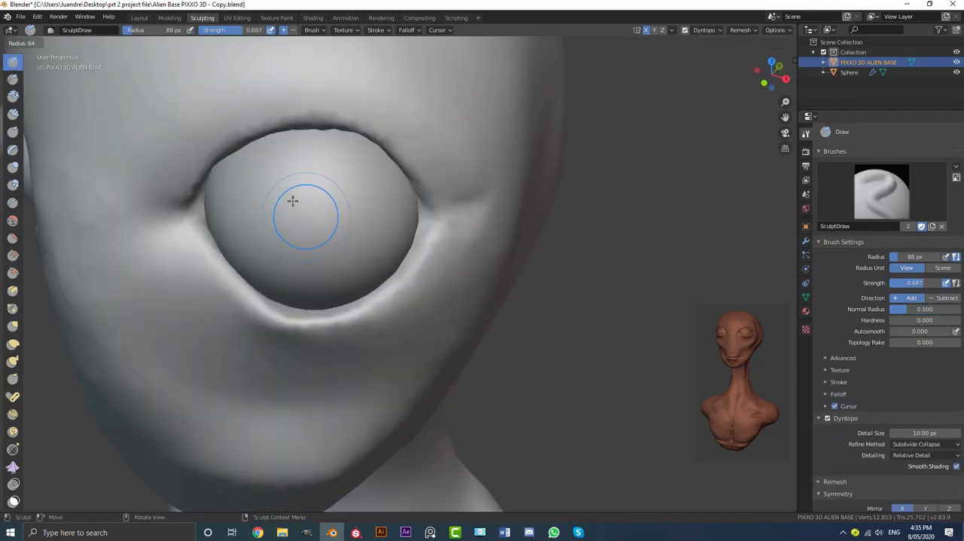
{"action": "left_click", "coordinate": [302, 213]}
{"action": "scroll", "coordinate": [429, 245], "scroll_direction": "up", "scroll_amount": 2}
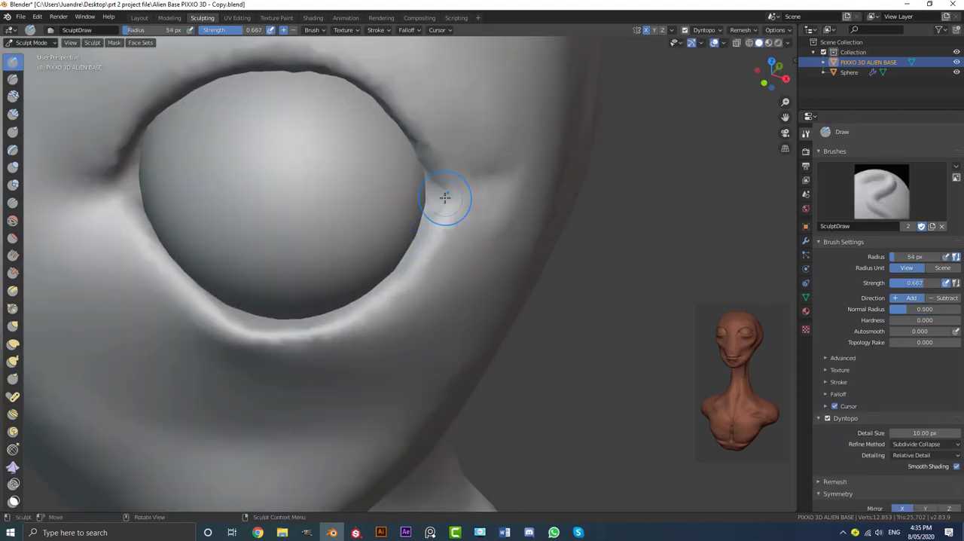
{"action": "middle_click_drag", "start_coordinate": [445, 197], "coordinate": [466, 221]}
{"action": "mouse_move", "coordinate": [490, 215]}
{"action": "left_mouse_down"}
{"action": "mouse_move", "coordinate": [461, 288]}
{"action": "mouse_move", "coordinate": [390, 331]}
{"action": "mouse_move", "coordinate": [318, 341]}
{"action": "mouse_move", "coordinate": [222, 314]}
{"action": "mouse_move", "coordinate": [183, 248]}
{"action": "mouse_move", "coordinate": [144, 221]}
{"action": "mouse_move", "coordinate": [179, 241]}
{"action": "mouse_move", "coordinate": [228, 314]}
{"action": "mouse_move", "coordinate": [316, 348]}
{"action": "mouse_move", "coordinate": [407, 332]}
{"action": "mouse_move", "coordinate": [486, 252]}
{"action": "mouse_move", "coordinate": [463, 222]}
{"action": "mouse_move", "coordinate": [452, 295]}
{"action": "mouse_move", "coordinate": [354, 339]}
{"action": "mouse_move", "coordinate": [275, 343]}
{"action": "mouse_move", "coordinate": [208, 274]}
{"action": "mouse_move", "coordinate": [254, 319]}
{"action": "mouse_move", "coordinate": [366, 334]}
{"action": "mouse_move", "coordinate": [437, 297]}
{"action": "mouse_move", "coordinate": [492, 199]}
{"action": "left_mouse_up"}
Enlarge the Draw brush radius to 78 px and thicken the upper and lower eyelids into raised rims around the eyeball
{"action": "key", "text": "f"}
{"action": "left_click", "coordinate": [472, 248]}
{"action": "scroll", "coordinate": [494, 192], "scroll_direction": "down", "scroll_amount": 7}
{"action": "mouse_move", "coordinate": [411, 320]}
{"action": "middle_mouse_down"}
{"action": "mouse_move", "coordinate": [399, 267]}
{"action": "mouse_move", "coordinate": [372, 323]}
{"action": "mouse_move", "coordinate": [394, 303]}
{"action": "mouse_move", "coordinate": [426, 321]}
{"action": "middle_mouse_up"}
{"action": "scroll", "coordinate": [372, 324], "scroll_direction": "up", "scroll_amount": 6}
{"action": "scroll", "coordinate": [430, 326], "scroll_direction": "up", "scroll_amount": 3}
{"action": "mouse_move", "coordinate": [434, 346]}
{"action": "left_mouse_down"}
{"action": "mouse_move", "coordinate": [403, 289]}
{"action": "mouse_move", "coordinate": [236, 202]}
{"action": "mouse_move", "coordinate": [172, 211]}
{"action": "left_mouse_up"}
{"action": "scroll", "coordinate": [198, 220], "scroll_direction": "down", "scroll_amount": 1}
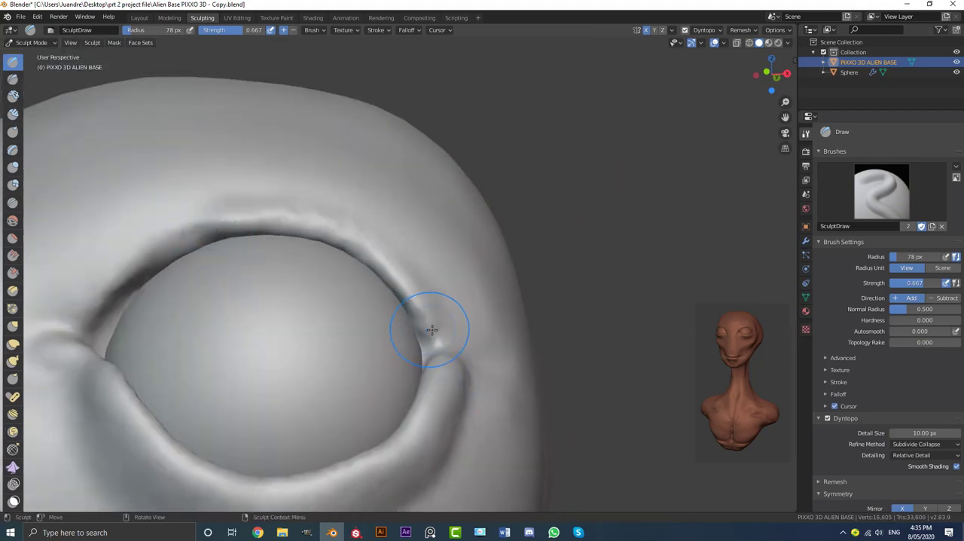
Add volume at the outer eye corner where the lids meet and blend it into the temple
{"action": "mouse_move", "coordinate": [432, 329]}
{"action": "left_mouse_down"}
{"action": "mouse_move", "coordinate": [402, 271]}
{"action": "mouse_move", "coordinate": [302, 221]}
{"action": "mouse_move", "coordinate": [211, 220]}
{"action": "mouse_move", "coordinate": [131, 274]}
{"action": "mouse_move", "coordinate": [95, 320]}
{"action": "mouse_move", "coordinate": [140, 266]}
{"action": "mouse_move", "coordinate": [212, 231]}
{"action": "mouse_move", "coordinate": [325, 233]}
{"action": "mouse_move", "coordinate": [399, 280]}
{"action": "mouse_move", "coordinate": [439, 326]}
{"action": "left_mouse_up"}
{"action": "scroll", "coordinate": [438, 319], "scroll_direction": "down", "scroll_amount": 4}
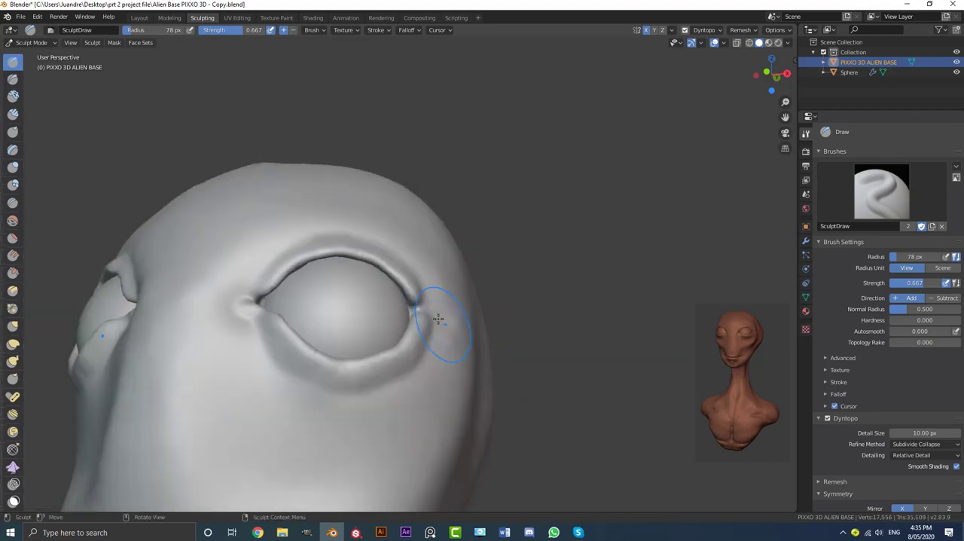
{"action": "scroll", "coordinate": [438, 319], "scroll_direction": "down", "scroll_amount": 1}
{"action": "middle_click_drag", "start_coordinate": [438, 319], "coordinate": [418, 299]}
{"action": "scroll", "coordinate": [413, 335], "scroll_direction": "up", "scroll_amount": 1}
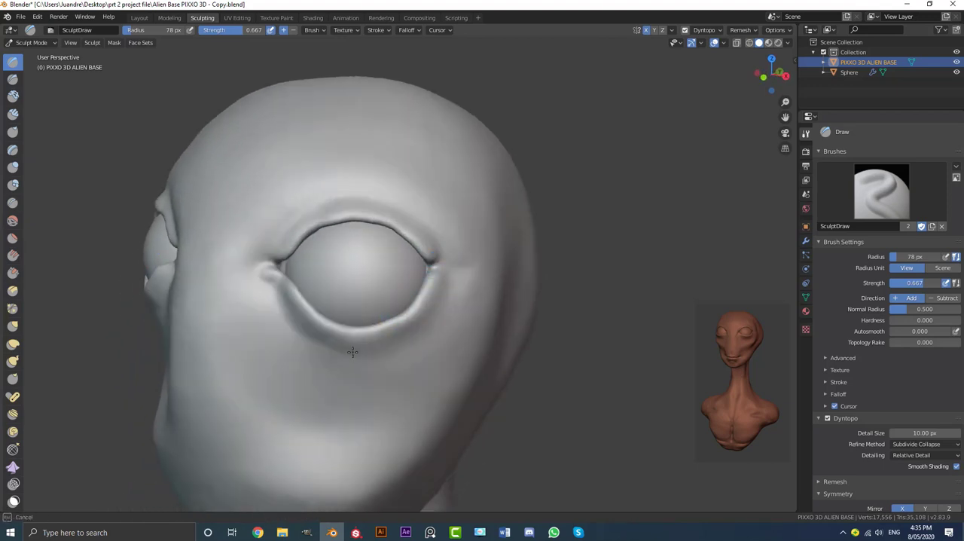
{"action": "middle_click_drag", "start_coordinate": [458, 261], "coordinate": [415, 277]}
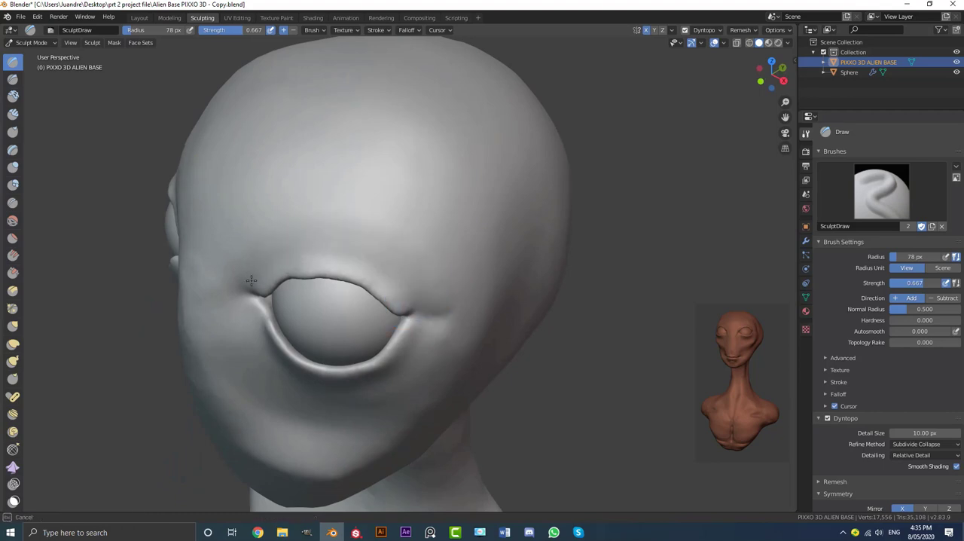
Smooth the inner eye corner and the upper eyelid rim into the brow
{"action": "left_click_drag", "start_coordinate": [252, 280], "coordinate": [276, 293]}
{"action": "mouse_move", "coordinate": [278, 293]}
{"action": "middle_mouse_down"}
{"action": "mouse_move", "coordinate": [313, 250]}
{"action": "mouse_move", "coordinate": [347, 265]}
{"action": "middle_mouse_up"}
{"action": "scroll", "coordinate": [342, 293], "scroll_direction": "up", "scroll_amount": 2}
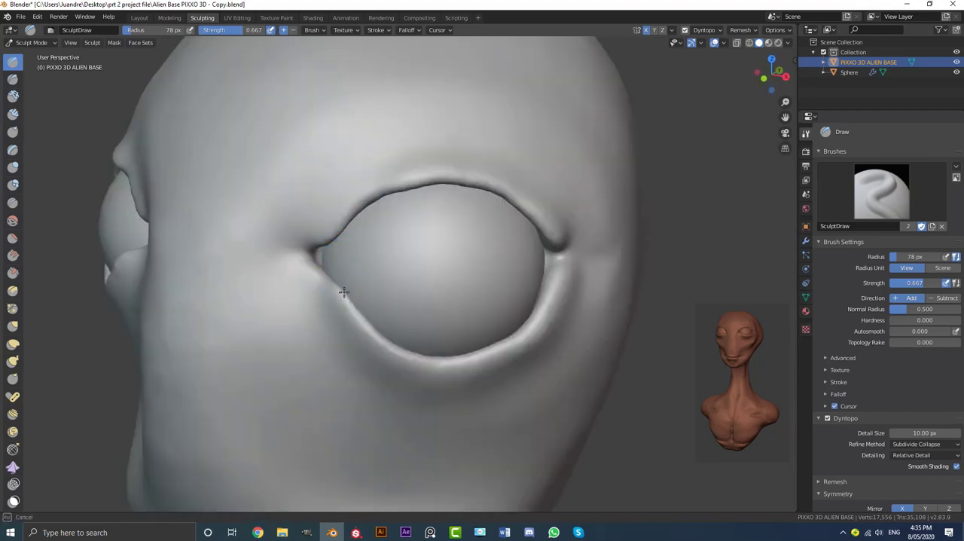
{"action": "scroll", "coordinate": [404, 297], "scroll_direction": "down", "scroll_amount": 3}
{"action": "mouse_move", "coordinate": [404, 297]}
{"action": "middle_mouse_down"}
{"action": "mouse_move", "coordinate": [399, 303]}
{"action": "mouse_move", "coordinate": [407, 297]}
{"action": "middle_mouse_up"}
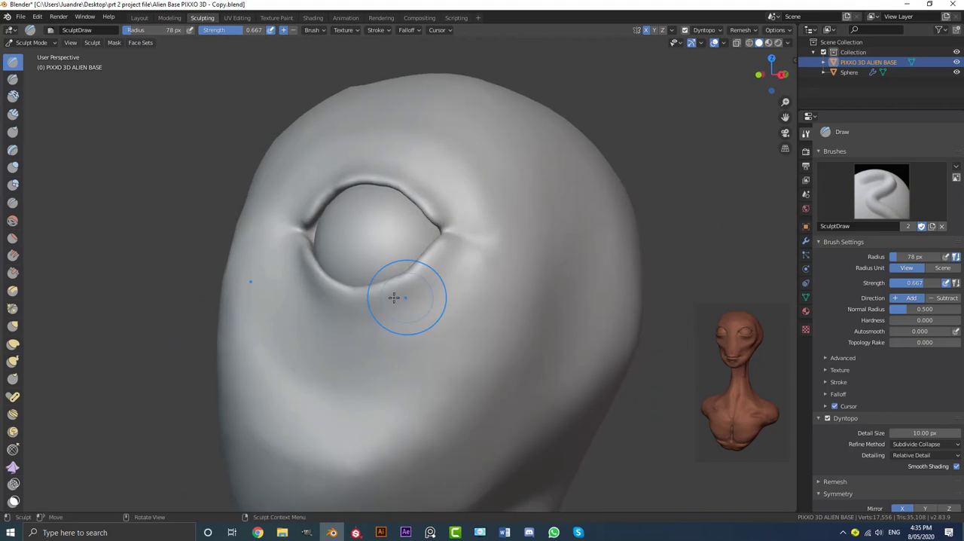
With the Grab brush at a 145 px radius, reshape the lower eyelid and the outer eye corner around the eyeball
{"action": "left_click", "coordinate": [14, 325]}
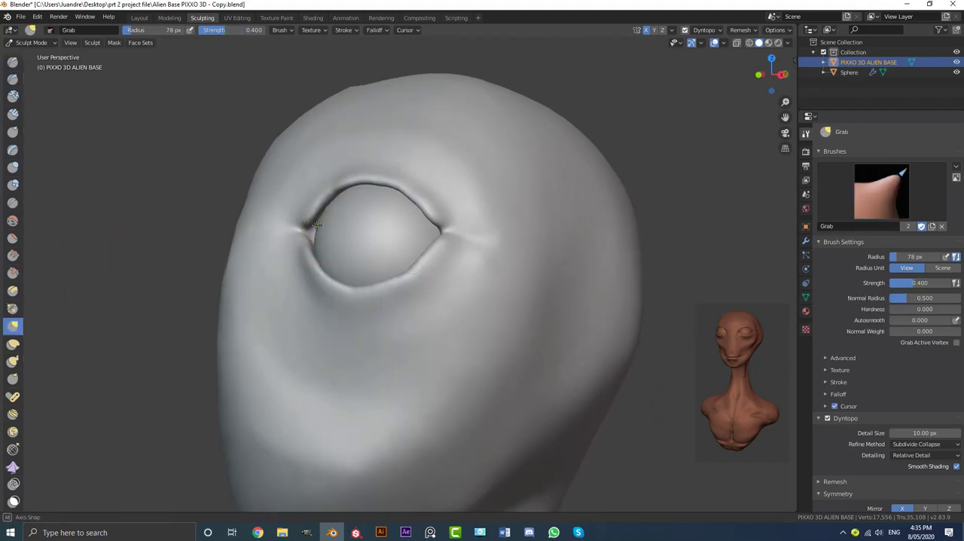
{"action": "scroll", "coordinate": [315, 223], "scroll_direction": "up", "scroll_amount": 1}
{"action": "key", "text": "f"}
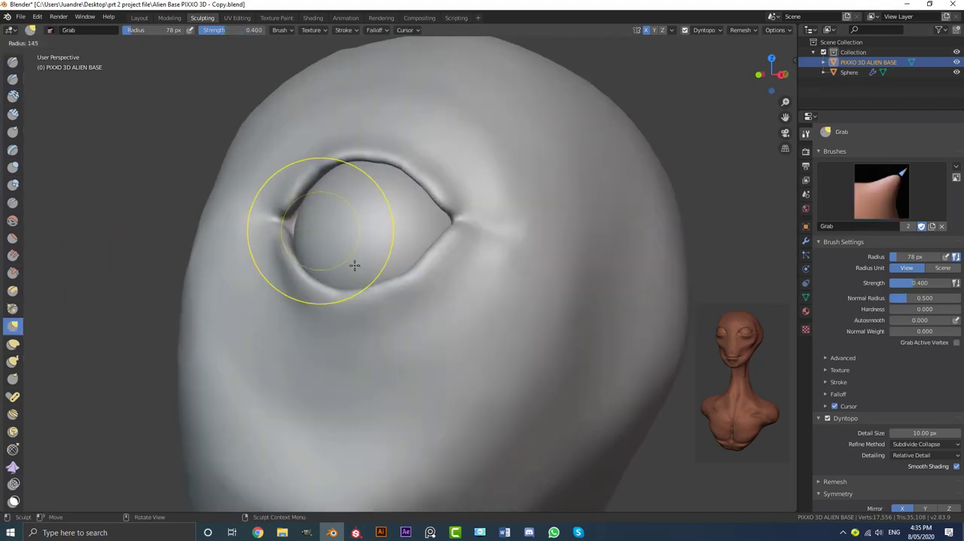
{"action": "left_click", "coordinate": [354, 265]}
{"action": "middle_click_drag", "start_coordinate": [354, 265], "coordinate": [374, 254]}
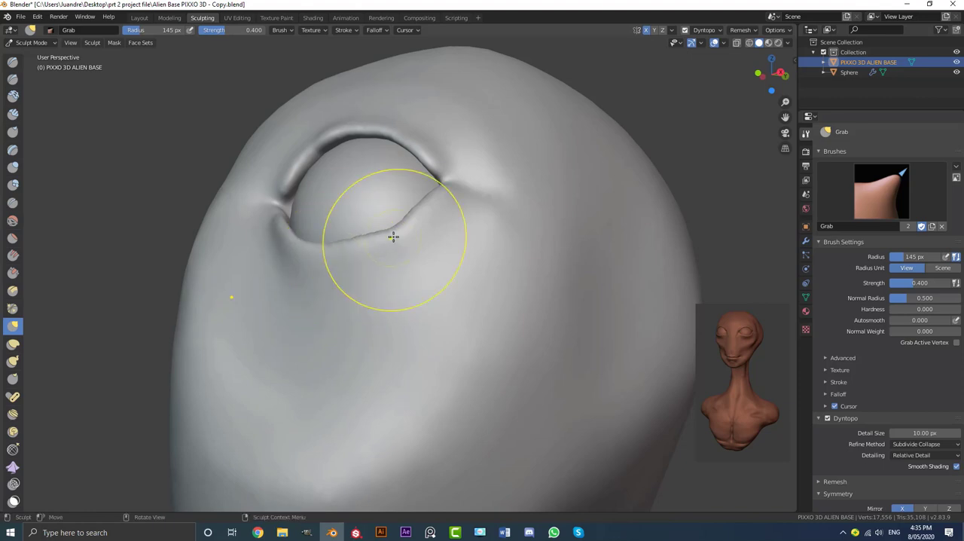
{"action": "mouse_move", "coordinate": [393, 219]}
{"action": "middle_mouse_down"}
{"action": "mouse_move", "coordinate": [400, 226]}
{"action": "mouse_move", "coordinate": [406, 201]}
{"action": "mouse_move", "coordinate": [388, 262]}
{"action": "mouse_move", "coordinate": [438, 236]}
{"action": "middle_mouse_up"}
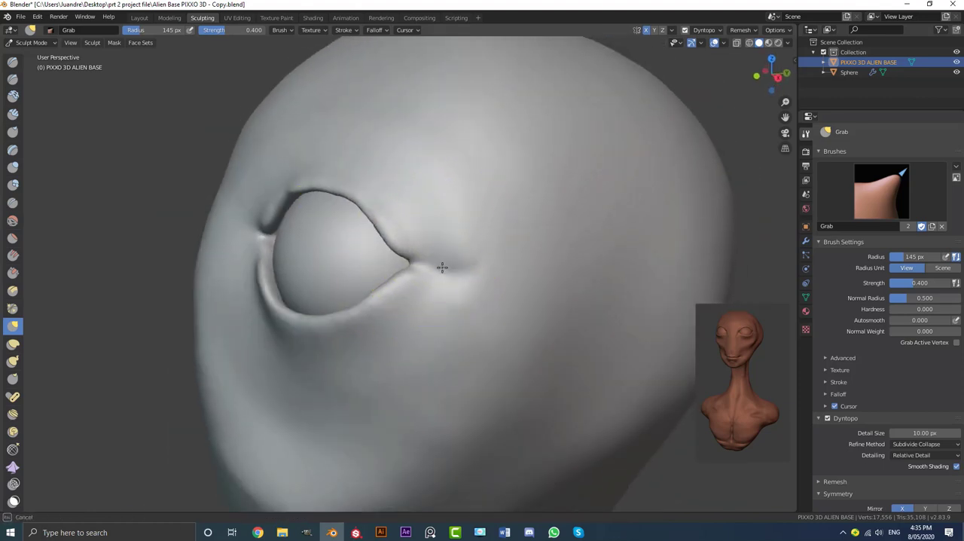
{"action": "left_click_drag", "start_coordinate": [449, 270], "coordinate": [469, 281]}
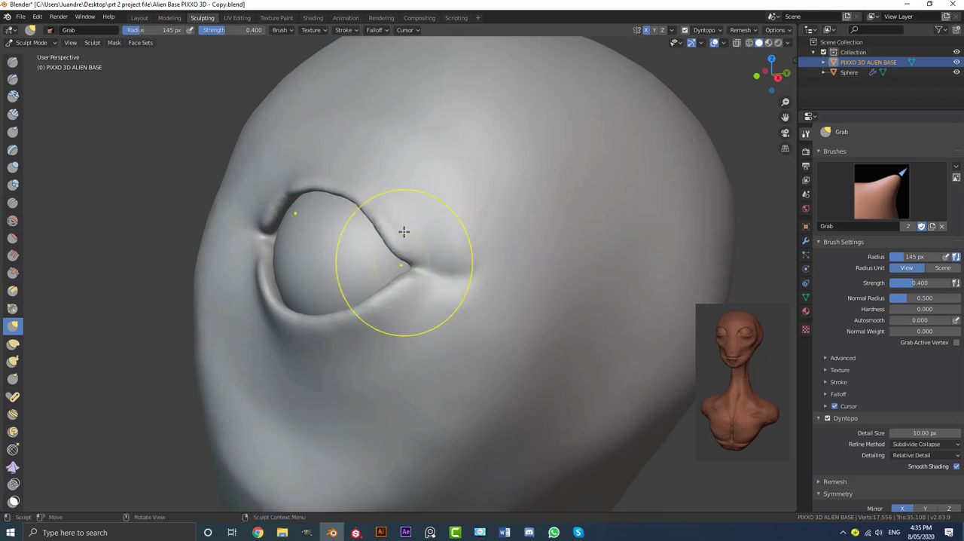
Grab the upper eyelid edge along its length and pull it into an even curve fitted over the eyeball
{"action": "mouse_move", "coordinate": [355, 192]}
{"action": "middle_mouse_down"}
{"action": "mouse_move", "coordinate": [379, 213]}
{"action": "mouse_move", "coordinate": [370, 263]}
{"action": "mouse_move", "coordinate": [467, 315]}
{"action": "middle_mouse_up"}
{"action": "left_click_drag", "start_coordinate": [468, 315], "coordinate": [465, 320]}
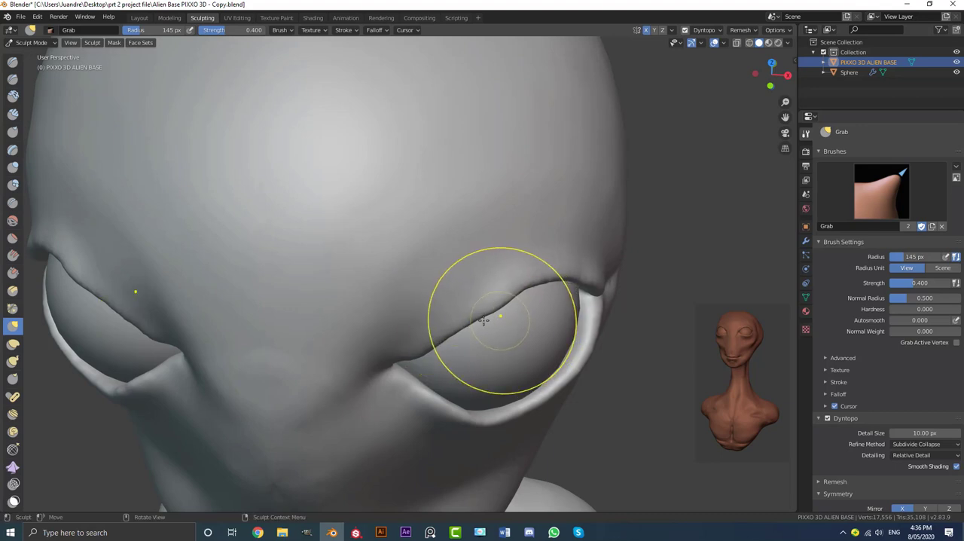
{"action": "middle_click_drag", "start_coordinate": [509, 312], "coordinate": [468, 334]}
{"action": "left_click_drag", "start_coordinate": [452, 357], "coordinate": [453, 369]}
{"action": "middle_click_drag", "start_coordinate": [463, 360], "coordinate": [383, 308]}
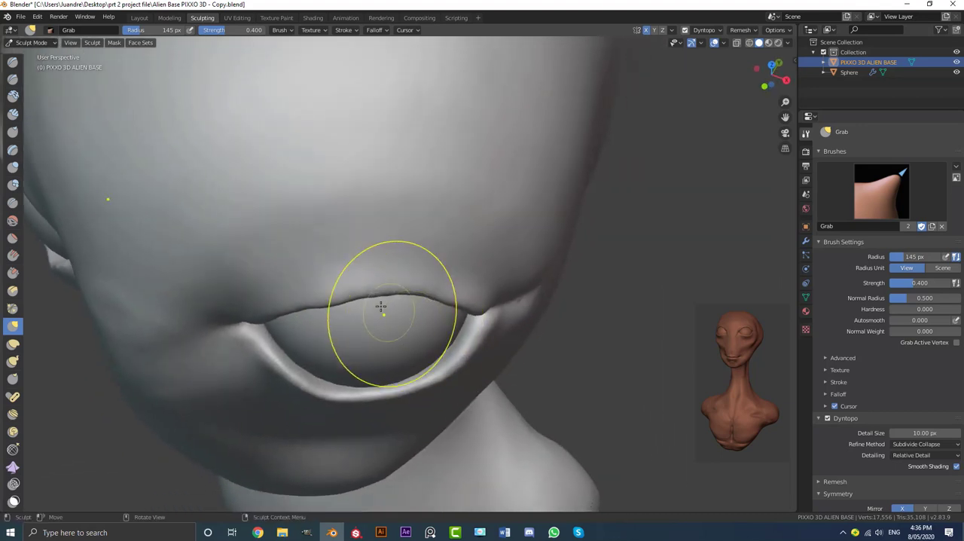
{"action": "left_click_drag", "start_coordinate": [383, 308], "coordinate": [379, 296]}
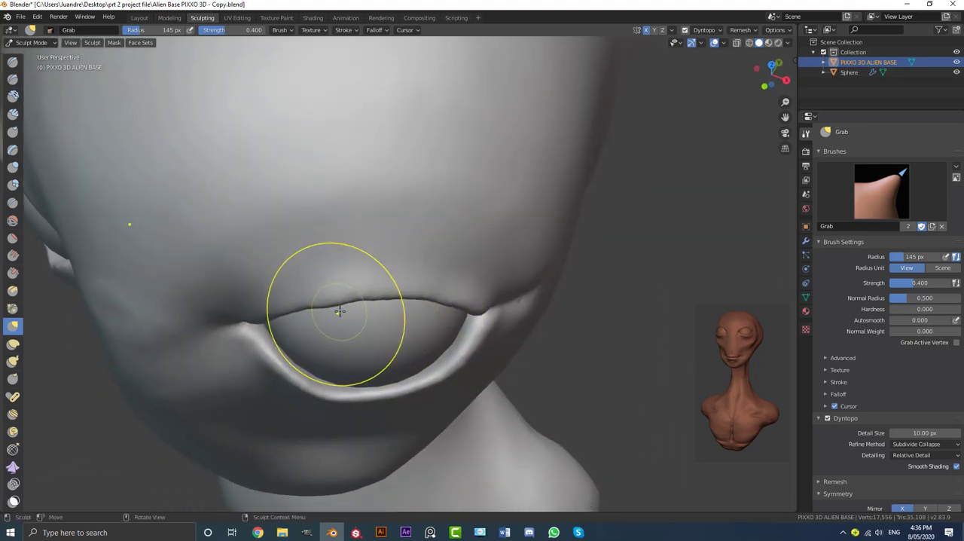
{"action": "middle_click_drag", "start_coordinate": [334, 308], "coordinate": [345, 301]}
{"action": "left_click_drag", "start_coordinate": [344, 301], "coordinate": [366, 307]}
Adjust the inner eye corner and the lower lid edge with Grab so they sit closer to the eyeball
{"action": "scroll", "coordinate": [420, 310], "scroll_direction": "down", "scroll_amount": 3}
{"action": "middle_click_drag", "start_coordinate": [411, 320], "coordinate": [344, 266]}
{"action": "scroll", "coordinate": [304, 262], "scroll_direction": "up", "scroll_amount": 3}
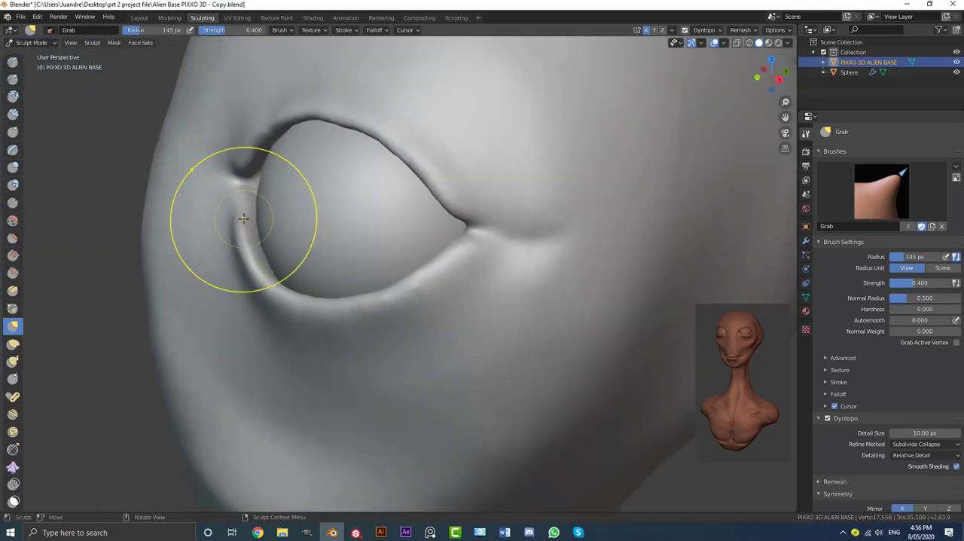
{"action": "left_click_drag", "start_coordinate": [253, 216], "coordinate": [251, 241]}
{"action": "middle_click_drag", "start_coordinate": [270, 250], "coordinate": [250, 263]}
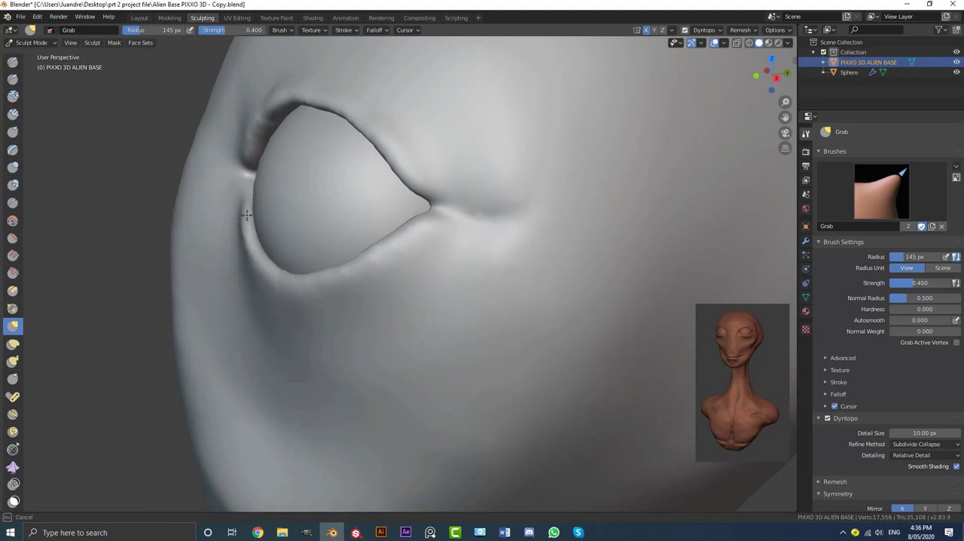
{"action": "mouse_move", "coordinate": [299, 277]}
{"action": "middle_mouse_down"}
{"action": "mouse_move", "coordinate": [243, 282]}
{"action": "mouse_move", "coordinate": [259, 316]}
{"action": "mouse_move", "coordinate": [324, 316]}
{"action": "mouse_move", "coordinate": [420, 254]}
{"action": "middle_mouse_up"}
{"action": "mouse_move", "coordinate": [397, 275]}
{"action": "left_mouse_down"}
{"action": "mouse_move", "coordinate": [409, 257]}
{"action": "mouse_move", "coordinate": [443, 263]}
{"action": "left_mouse_up"}
{"action": "scroll", "coordinate": [420, 279], "scroll_direction": "up", "scroll_amount": 3}
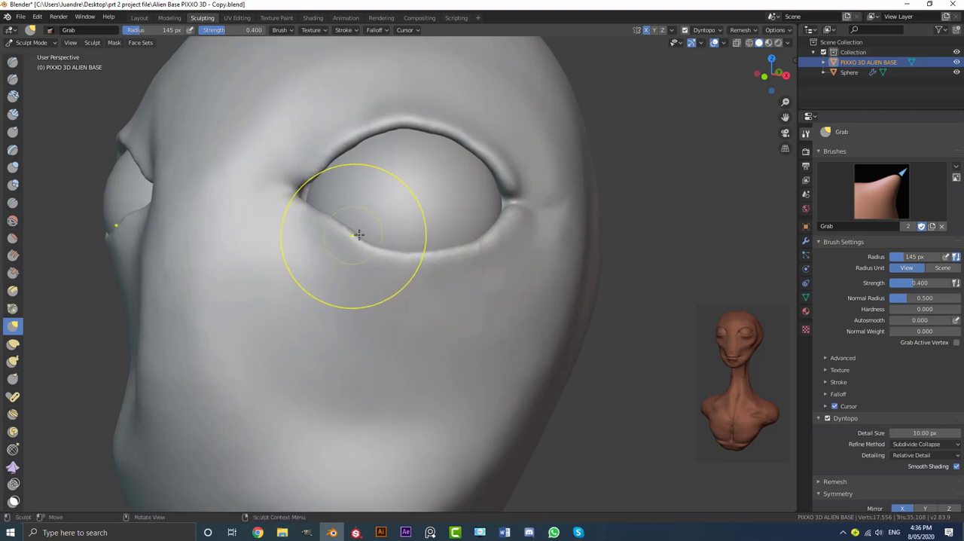
Pull the inner and middle parts of the lower eyelid up against the eyeball to even out its curve
{"action": "middle_click_drag", "start_coordinate": [359, 233], "coordinate": [379, 221]}
{"action": "left_click_drag", "start_coordinate": [383, 229], "coordinate": [391, 225]}
{"action": "mouse_move", "coordinate": [392, 227]}
{"action": "middle_mouse_down"}
{"action": "mouse_move", "coordinate": [400, 217]}
{"action": "mouse_move", "coordinate": [394, 169]}
{"action": "middle_mouse_up"}
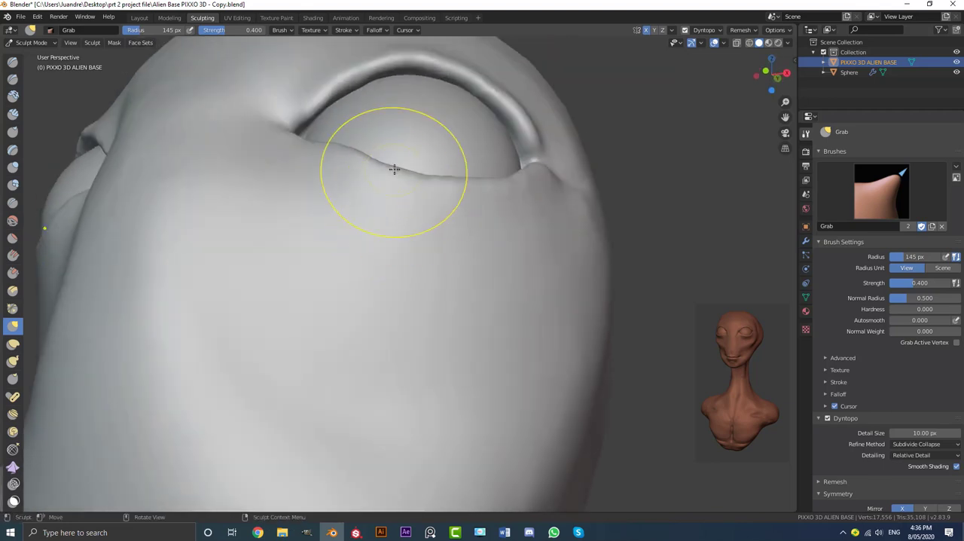
{"action": "left_click_drag", "start_coordinate": [397, 160], "coordinate": [398, 159]}
{"action": "middle_click_drag", "start_coordinate": [427, 183], "coordinate": [366, 228]}
{"action": "left_click_drag", "start_coordinate": [387, 280], "coordinate": [382, 272]}
Examine the eyelid shapes and the overall proportions of the head from a wider view
{"action": "scroll", "coordinate": [400, 267], "scroll_direction": "down", "scroll_amount": 3}
{"action": "mouse_move", "coordinate": [405, 266]}
{"action": "middle_mouse_down"}
{"action": "mouse_move", "coordinate": [493, 263]}
{"action": "mouse_move", "coordinate": [387, 268]}
{"action": "mouse_move", "coordinate": [435, 264]}
{"action": "middle_mouse_up"}
{"action": "scroll", "coordinate": [426, 265], "scroll_direction": "down", "scroll_amount": 5}
{"action": "scroll", "coordinate": [450, 264], "scroll_direction": "down", "scroll_amount": 3}
{"action": "scroll", "coordinate": [446, 260], "scroll_direction": "up", "scroll_amount": 6}
{"action": "left_click_drag", "start_coordinate": [482, 249], "coordinate": [472, 241]}
{"action": "scroll", "coordinate": [409, 243], "scroll_direction": "down", "scroll_amount": 3}
{"action": "middle_click_drag", "start_coordinate": [409, 243], "coordinate": [344, 254]}
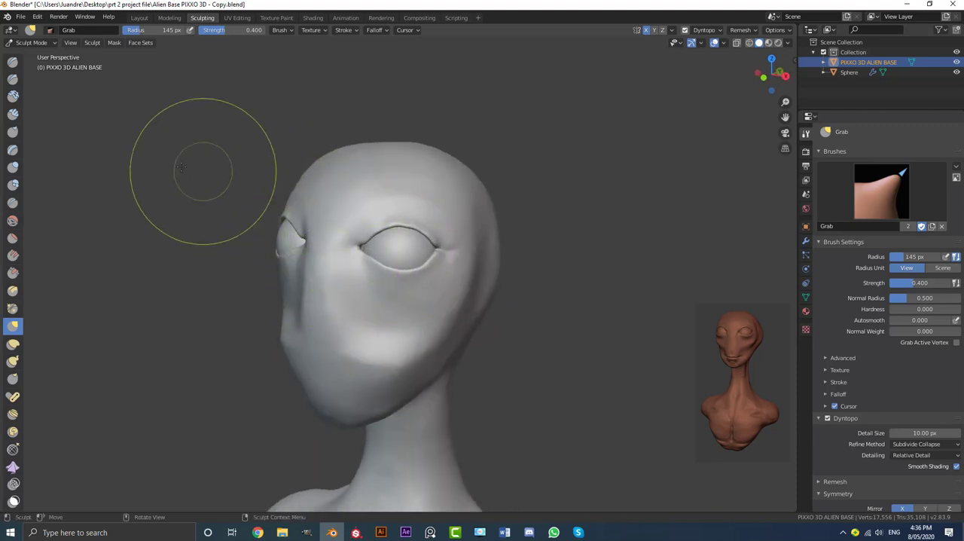
Build up and smooth the cheek from beside the mouth area toward the outer cheekbone using Clay Strips at an 89 px radius
{"action": "left_click", "coordinate": [13, 113]}
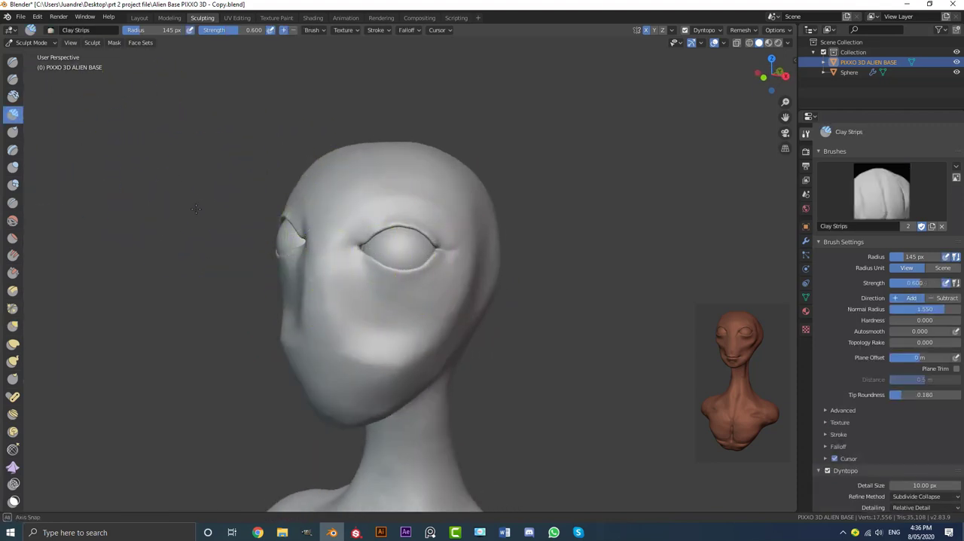
{"action": "scroll", "coordinate": [195, 208], "scroll_direction": "up", "scroll_amount": 2}
{"action": "key", "text": "f"}
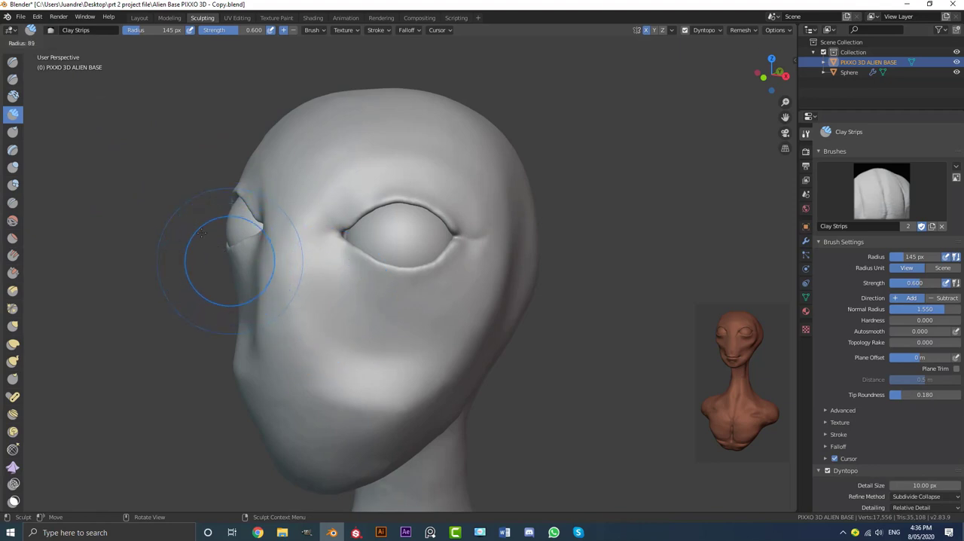
{"action": "left_click", "coordinate": [201, 233]}
{"action": "middle_click_drag", "start_coordinate": [279, 331], "coordinate": [310, 241]}
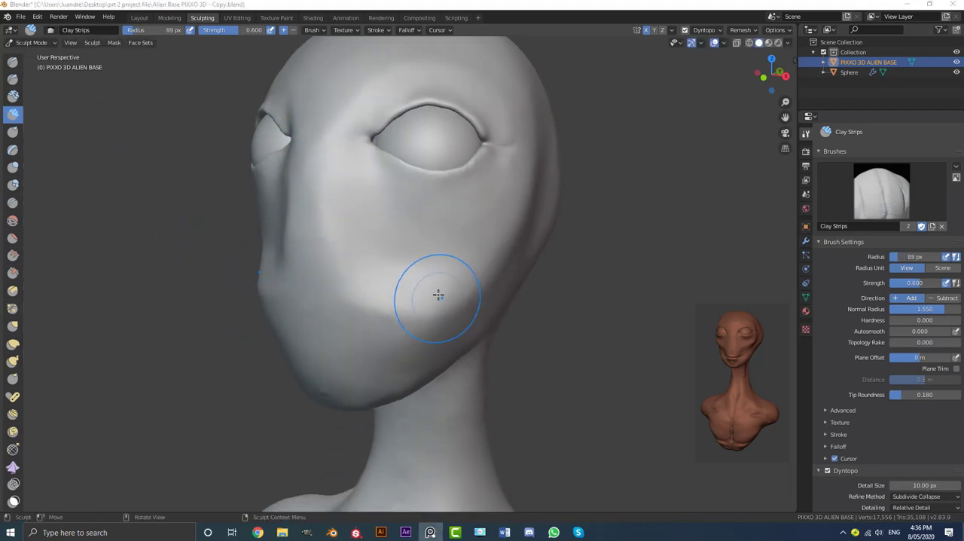
{"action": "mouse_move", "coordinate": [437, 294]}
{"action": "middle_mouse_down"}
{"action": "mouse_move", "coordinate": [344, 394]}
{"action": "mouse_move", "coordinate": [319, 383]}
{"action": "mouse_move", "coordinate": [331, 292]}
{"action": "mouse_move", "coordinate": [376, 301]}
{"action": "mouse_move", "coordinate": [417, 278]}
{"action": "mouse_move", "coordinate": [533, 163]}
{"action": "middle_mouse_up"}
{"action": "mouse_move", "coordinate": [536, 180]}
{"action": "left_mouse_down"}
{"action": "mouse_move", "coordinate": [470, 255]}
{"action": "mouse_move", "coordinate": [355, 308]}
{"action": "mouse_move", "coordinate": [489, 233]}
{"action": "mouse_move", "coordinate": [528, 177]}
{"action": "left_mouse_up"}
{"action": "mouse_move", "coordinate": [528, 174]}
{"action": "middle_mouse_down"}
{"action": "mouse_move", "coordinate": [551, 157]}
{"action": "mouse_move", "coordinate": [537, 147]}
{"action": "middle_mouse_up"}
{"action": "mouse_move", "coordinate": [518, 155]}
{"action": "left_mouse_down"}
{"action": "mouse_move", "coordinate": [458, 209]}
{"action": "mouse_move", "coordinate": [335, 265]}
{"action": "left_mouse_up"}
{"action": "mouse_move", "coordinate": [550, 190]}
{"action": "left_mouse_down"}
{"action": "mouse_move", "coordinate": [527, 237]}
{"action": "mouse_move", "coordinate": [365, 327]}
{"action": "left_mouse_up"}
{"action": "mouse_move", "coordinate": [349, 278]}
{"action": "middle_mouse_down"}
{"action": "mouse_move", "coordinate": [389, 286]}
{"action": "mouse_move", "coordinate": [387, 251]}
{"action": "mouse_move", "coordinate": [409, 260]}
{"action": "mouse_move", "coordinate": [360, 259]}
{"action": "middle_mouse_up"}
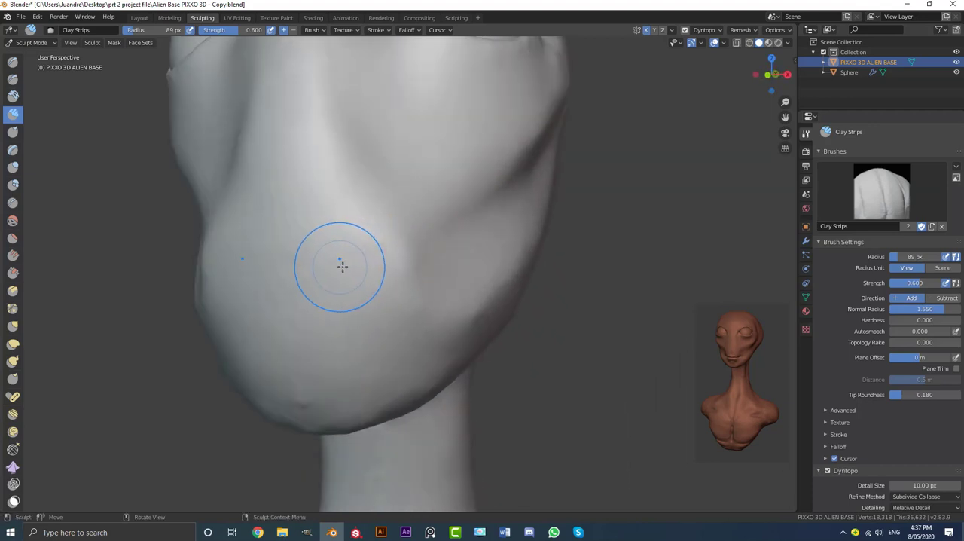
Reduce the Clay Strips radius to 47 px and lay a raised ridge from beside the nose around the muzzle to the chin
{"action": "key", "text": "f"}
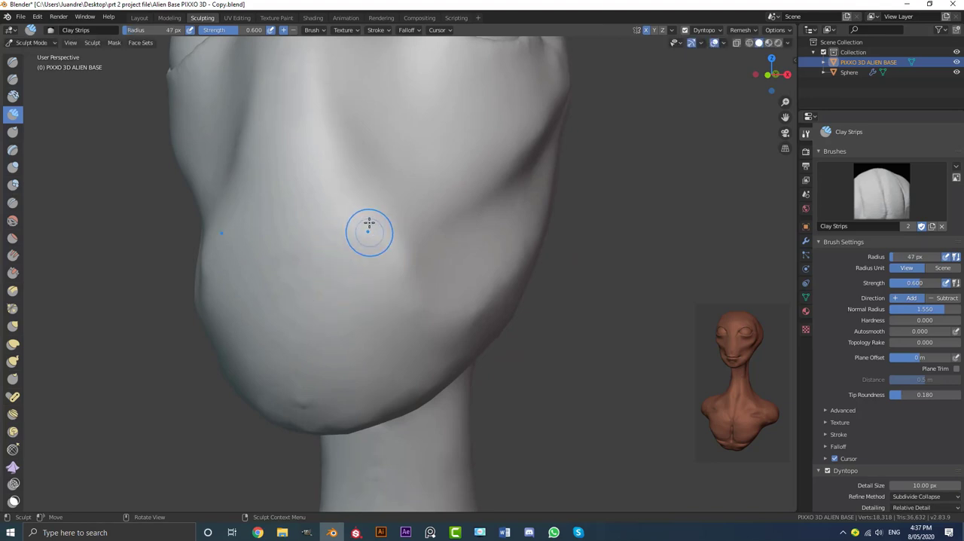
{"action": "mouse_move", "coordinate": [361, 199]}
{"action": "left_mouse_down"}
{"action": "mouse_move", "coordinate": [387, 276]}
{"action": "mouse_move", "coordinate": [349, 164]}
{"action": "left_mouse_up"}
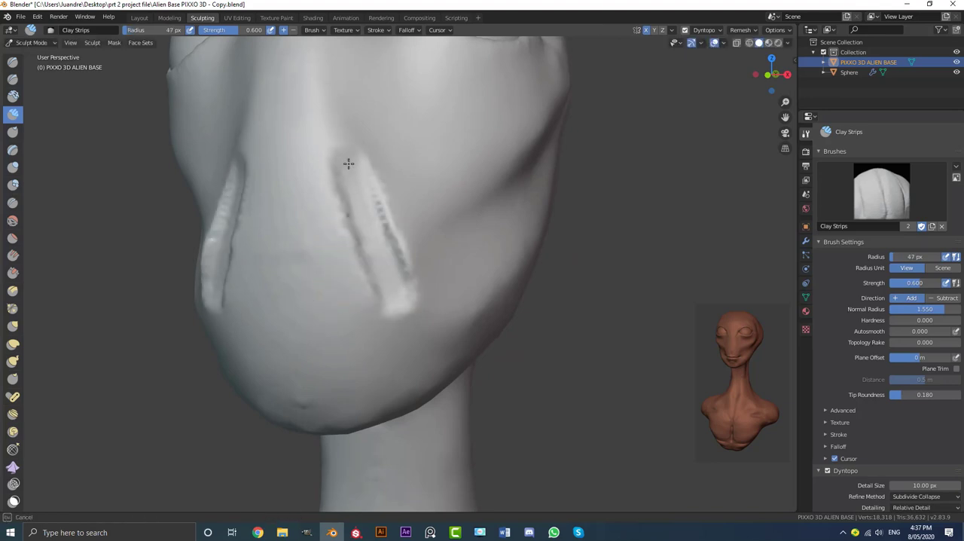
{"action": "mouse_move", "coordinate": [395, 308]}
{"action": "middle_mouse_down"}
{"action": "mouse_move", "coordinate": [394, 284]}
{"action": "mouse_move", "coordinate": [377, 329]}
{"action": "middle_mouse_up"}
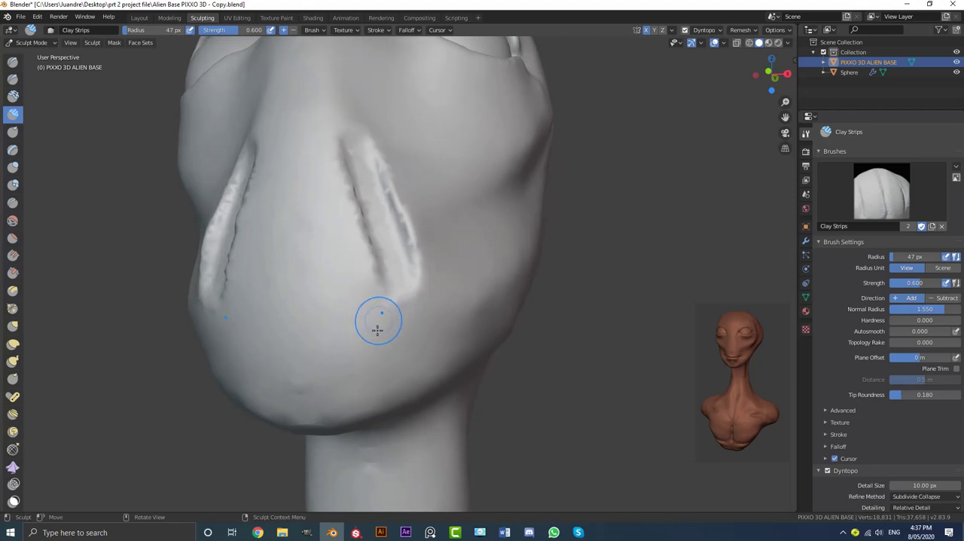
{"action": "mouse_move", "coordinate": [405, 289]}
{"action": "left_mouse_down"}
{"action": "mouse_move", "coordinate": [339, 366]}
{"action": "mouse_move", "coordinate": [398, 276]}
{"action": "mouse_move", "coordinate": [364, 359]}
{"action": "left_mouse_up"}
{"action": "mouse_move", "coordinate": [365, 359]}
{"action": "middle_mouse_down"}
{"action": "mouse_move", "coordinate": [361, 351]}
{"action": "mouse_move", "coordinate": [381, 346]}
{"action": "mouse_move", "coordinate": [355, 336]}
{"action": "mouse_move", "coordinate": [409, 308]}
{"action": "mouse_move", "coordinate": [351, 323]}
{"action": "mouse_move", "coordinate": [381, 190]}
{"action": "middle_mouse_up"}
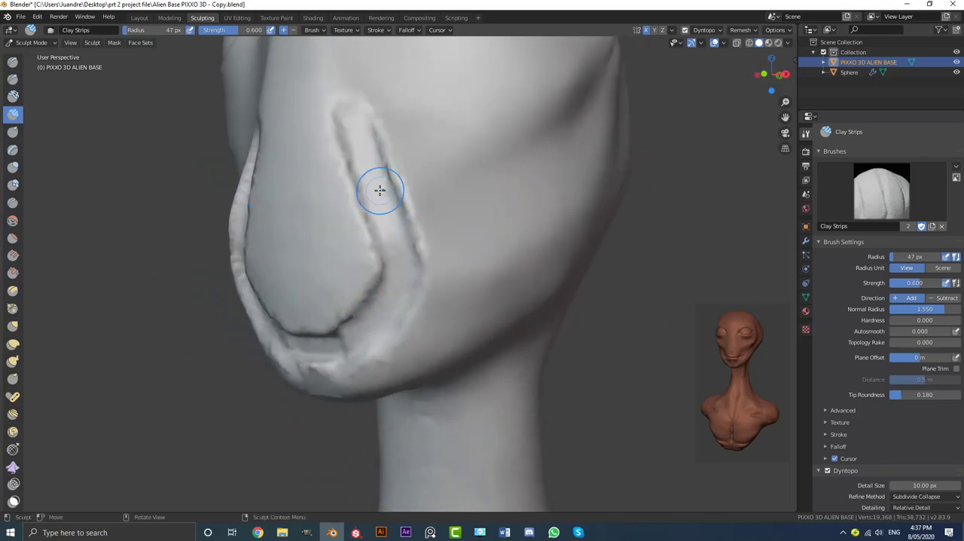
Widen the muzzle ridge with more clay and smooth it into the mouth area, cheek and chin
{"action": "mouse_move", "coordinate": [378, 134]}
{"action": "left_mouse_down"}
{"action": "mouse_move", "coordinate": [399, 183]}
{"action": "mouse_move", "coordinate": [407, 289]}
{"action": "left_mouse_up"}
{"action": "left_click_drag", "start_coordinate": [370, 255], "coordinate": [344, 108]}
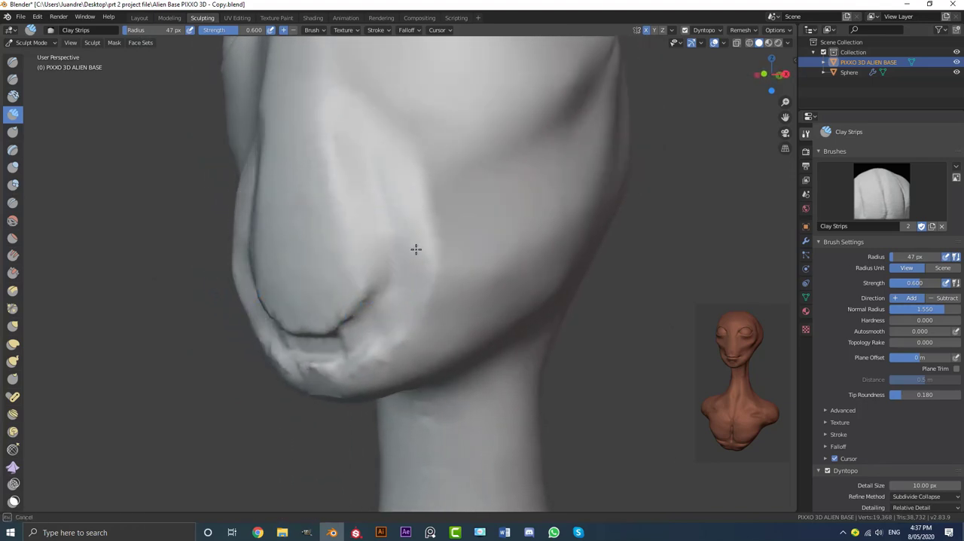
{"action": "mouse_move", "coordinate": [416, 249]}
{"action": "left_mouse_down"}
{"action": "mouse_move", "coordinate": [361, 324]}
{"action": "mouse_move", "coordinate": [375, 354]}
{"action": "left_mouse_up"}
{"action": "middle_click_drag", "start_coordinate": [332, 346], "coordinate": [402, 265]}
Fill out the area beside the mouth and the lower cheek with Clay Strips at 47 px and smooth it
{"action": "left_click_drag", "start_coordinate": [391, 245], "coordinate": [406, 253]}
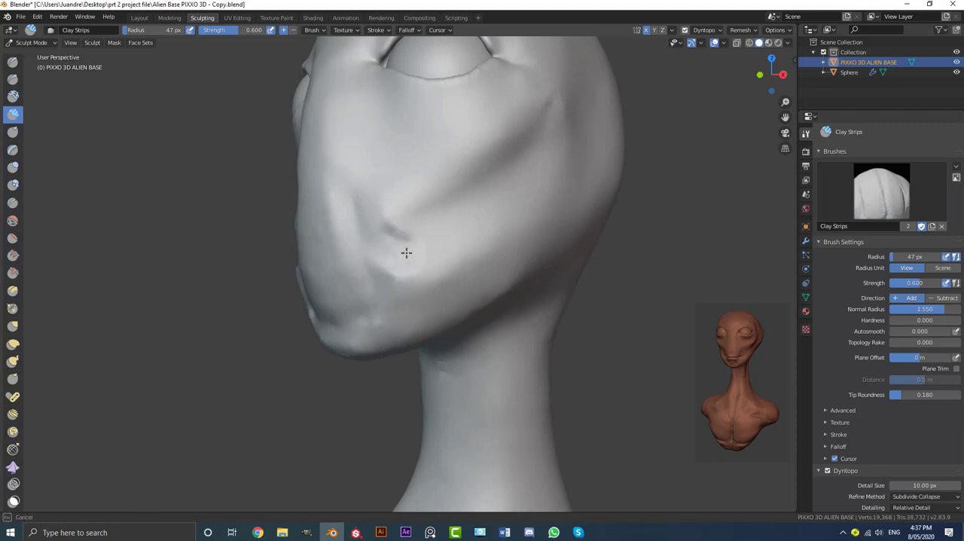
{"action": "mouse_move", "coordinate": [378, 216]}
{"action": "left_mouse_down"}
{"action": "mouse_move", "coordinate": [415, 213]}
{"action": "mouse_move", "coordinate": [408, 271]}
{"action": "left_mouse_up"}
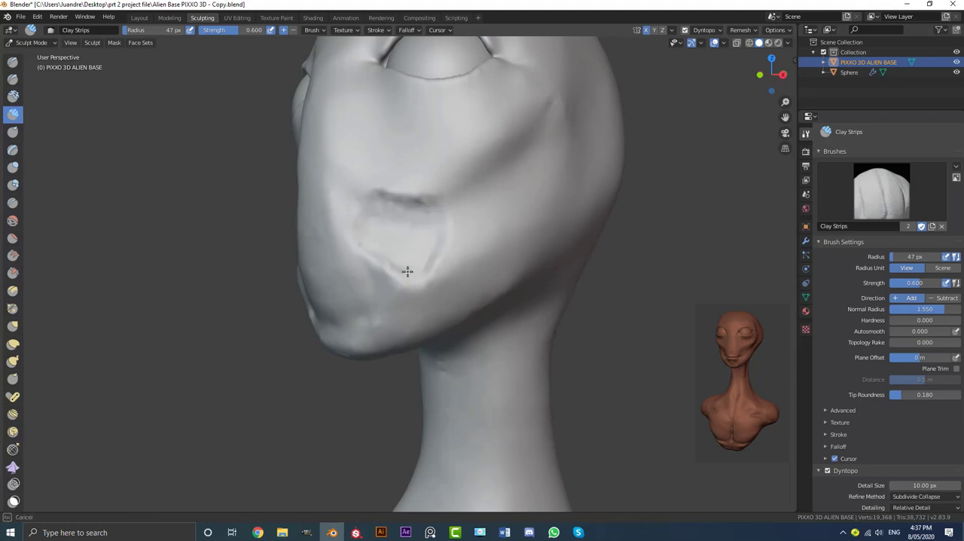
{"action": "mouse_move", "coordinate": [369, 219]}
{"action": "left_mouse_down"}
{"action": "mouse_move", "coordinate": [439, 209]}
{"action": "mouse_move", "coordinate": [414, 268]}
{"action": "left_mouse_up"}
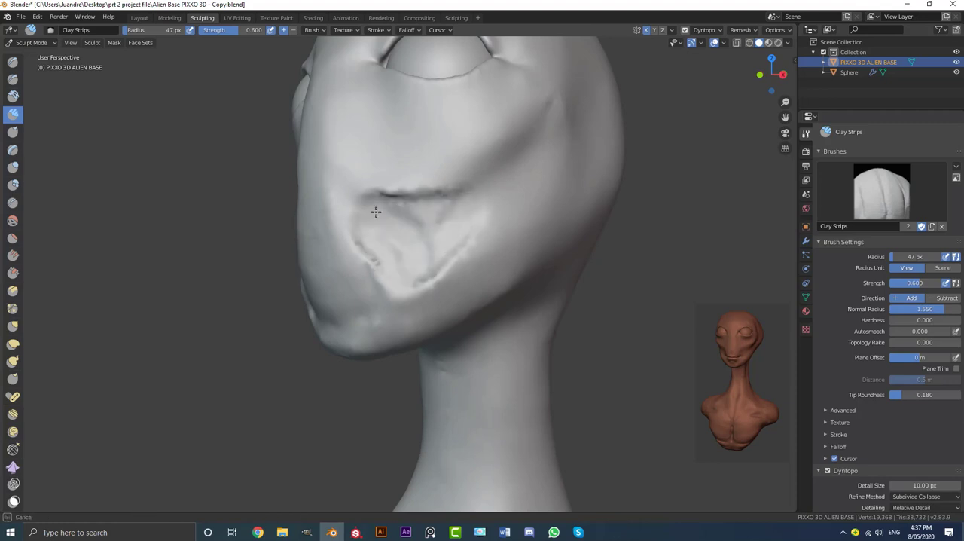
{"action": "mouse_move", "coordinate": [367, 195]}
{"action": "left_mouse_down"}
{"action": "mouse_move", "coordinate": [469, 204]}
{"action": "mouse_move", "coordinate": [413, 277]}
{"action": "left_mouse_up"}
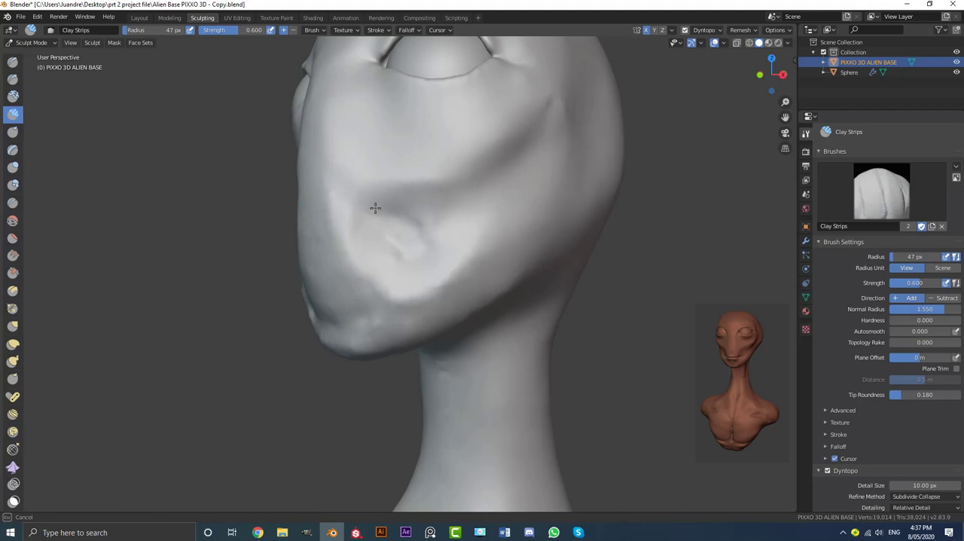
Carve the mirrored mouth line across the muzzle below the nose with the Crease brush at a 47 px radius
{"action": "mouse_move", "coordinate": [439, 230]}
{"action": "left_mouse_down"}
{"action": "mouse_move", "coordinate": [417, 293]}
{"action": "mouse_move", "coordinate": [361, 256]}
{"action": "left_mouse_up"}
{"action": "mouse_move", "coordinate": [361, 256]}
{"action": "middle_mouse_down"}
{"action": "mouse_move", "coordinate": [480, 262]}
{"action": "mouse_move", "coordinate": [460, 250]}
{"action": "mouse_move", "coordinate": [379, 263]}
{"action": "mouse_move", "coordinate": [397, 263]}
{"action": "middle_mouse_up"}
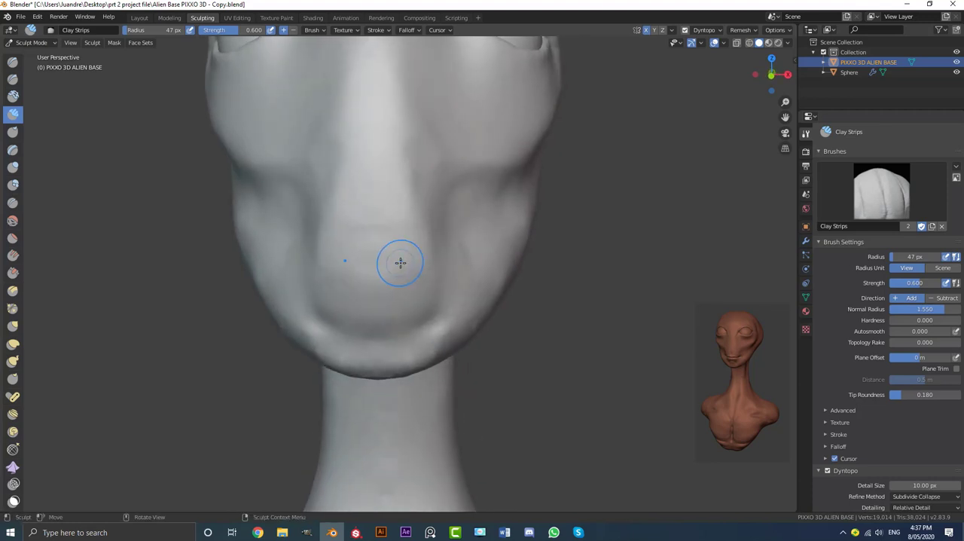
{"action": "key", "text": "KP_1"}
{"action": "scroll", "coordinate": [389, 260], "scroll_direction": "up", "scroll_amount": 2}
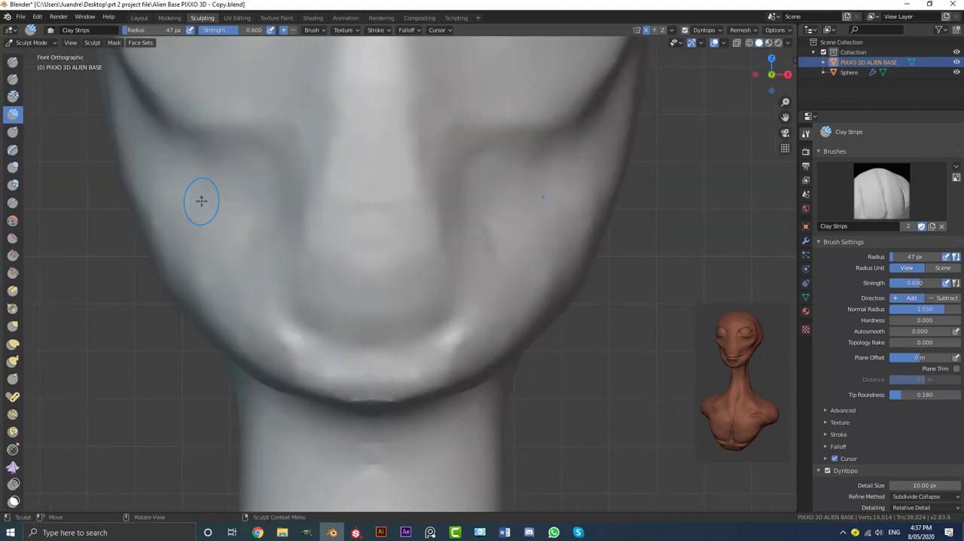
{"action": "left_click", "coordinate": [13, 203]}
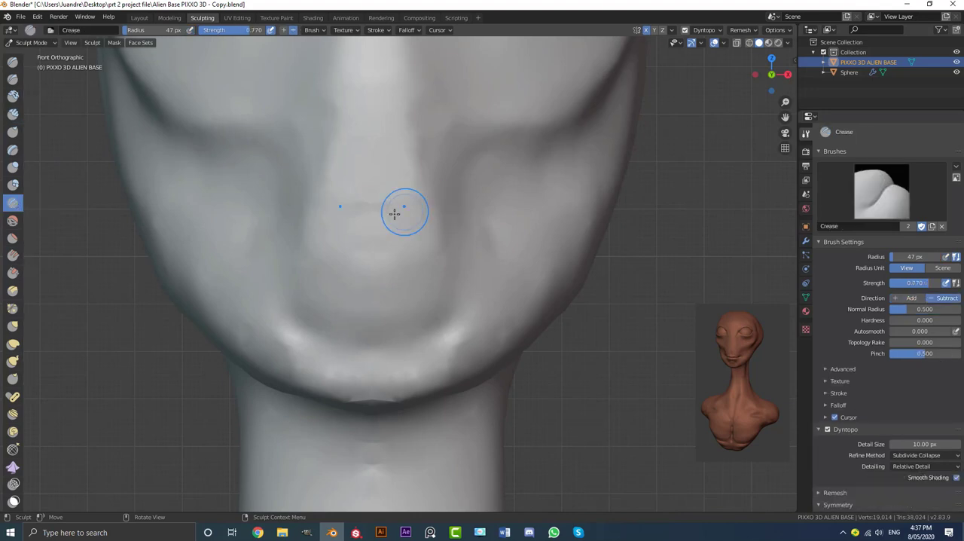
{"action": "scroll", "coordinate": [381, 246], "scroll_direction": "up", "scroll_amount": 2}
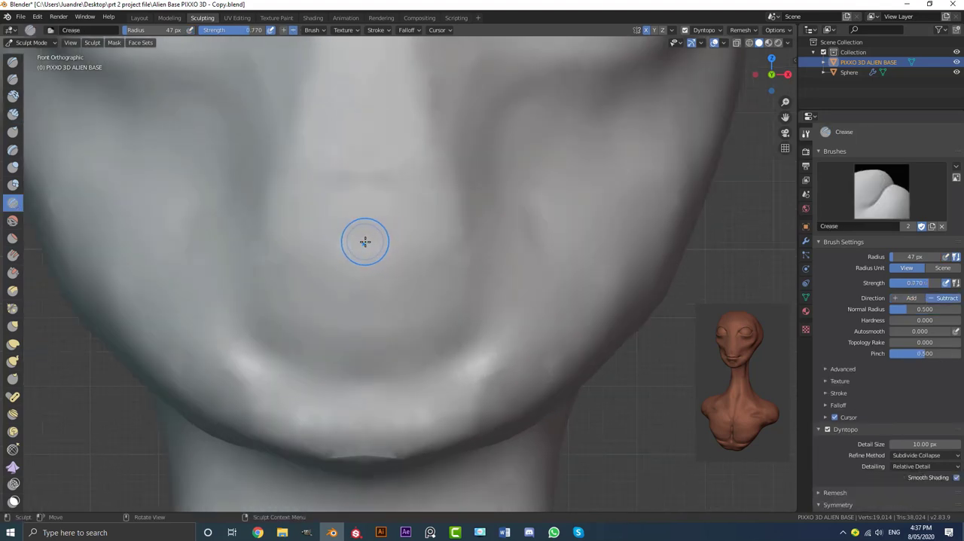
{"action": "mouse_move", "coordinate": [365, 241]}
{"action": "left_mouse_down"}
{"action": "mouse_move", "coordinate": [462, 253]}
{"action": "mouse_move", "coordinate": [508, 234]}
{"action": "left_mouse_up"}
Deepen the mouth crease from the corner toward the centre of the lips in an angled view
{"action": "scroll", "coordinate": [507, 236], "scroll_direction": "down", "scroll_amount": 2}
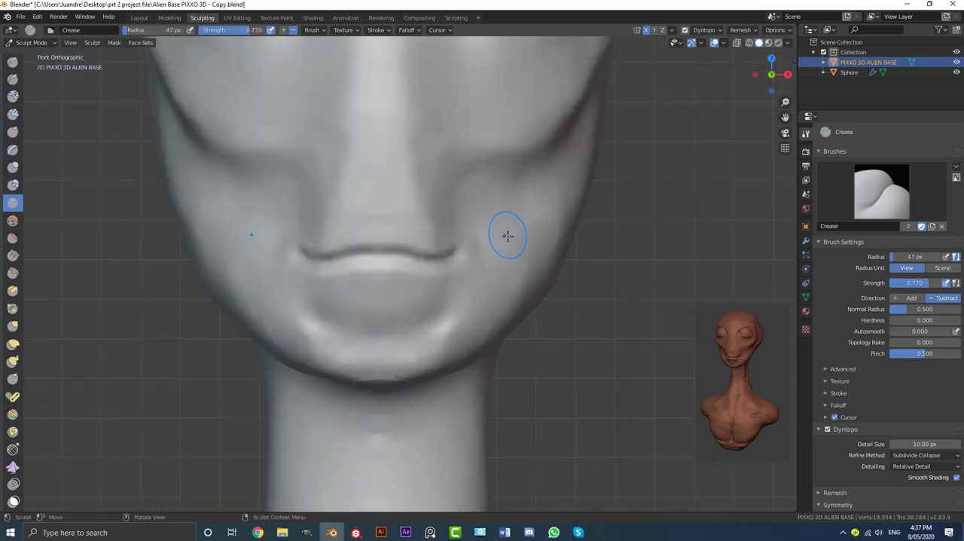
{"action": "middle_click_drag", "start_coordinate": [508, 236], "coordinate": [398, 251]}
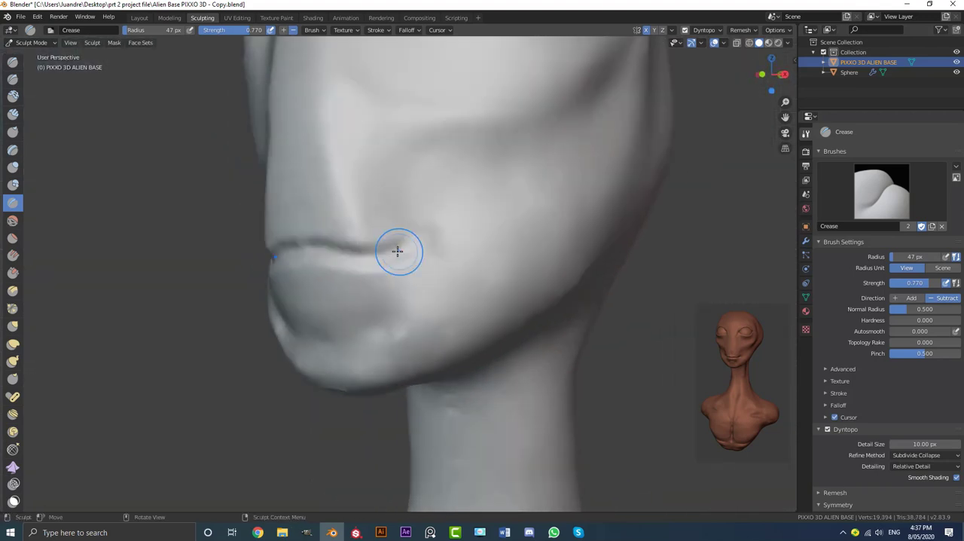
{"action": "scroll", "coordinate": [397, 251], "scroll_direction": "up", "scroll_amount": 2}
{"action": "left_click_drag", "start_coordinate": [390, 236], "coordinate": [214, 227]}
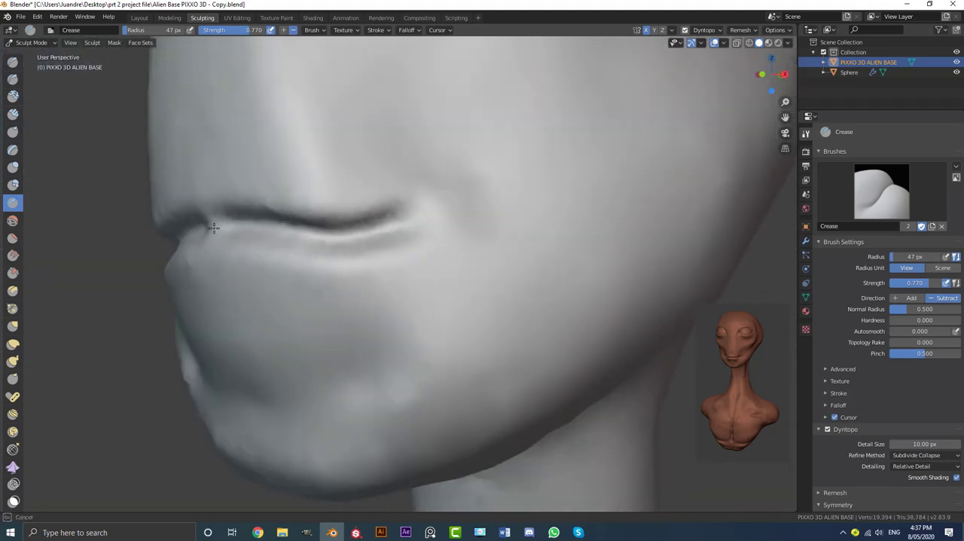
{"action": "scroll", "coordinate": [284, 235], "scroll_direction": "down", "scroll_amount": 2}
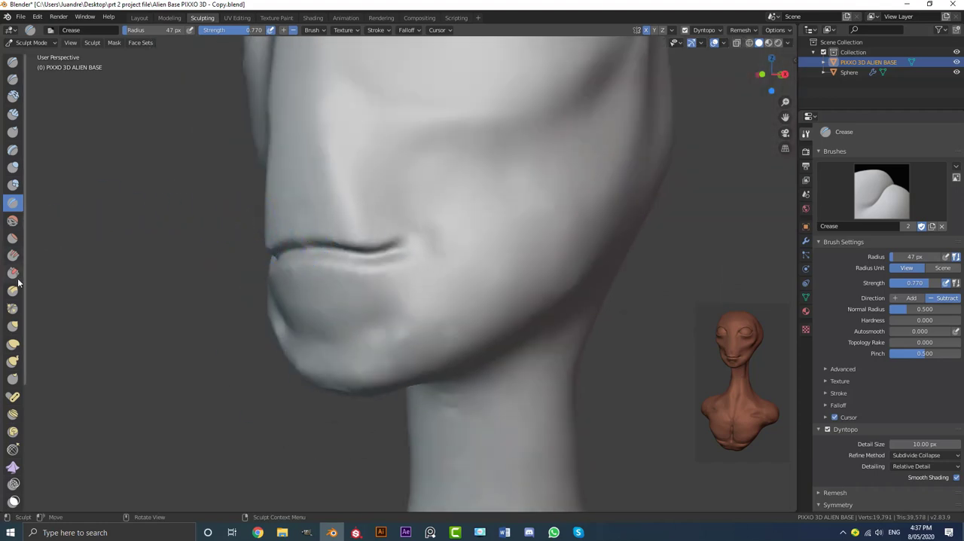
Reshape the nose bridge profile with the Grab brush at a 180 px radius in the right side view
{"action": "left_click", "coordinate": [15, 325]}
{"action": "middle_click_drag", "start_coordinate": [398, 204], "coordinate": [346, 212]}
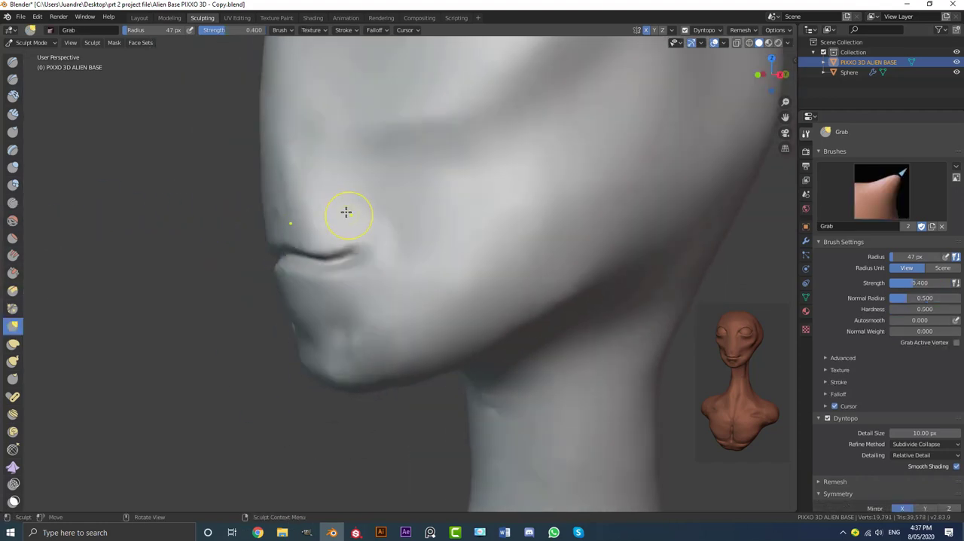
{"action": "key", "text": "f"}
{"action": "left_click", "coordinate": [402, 305]}
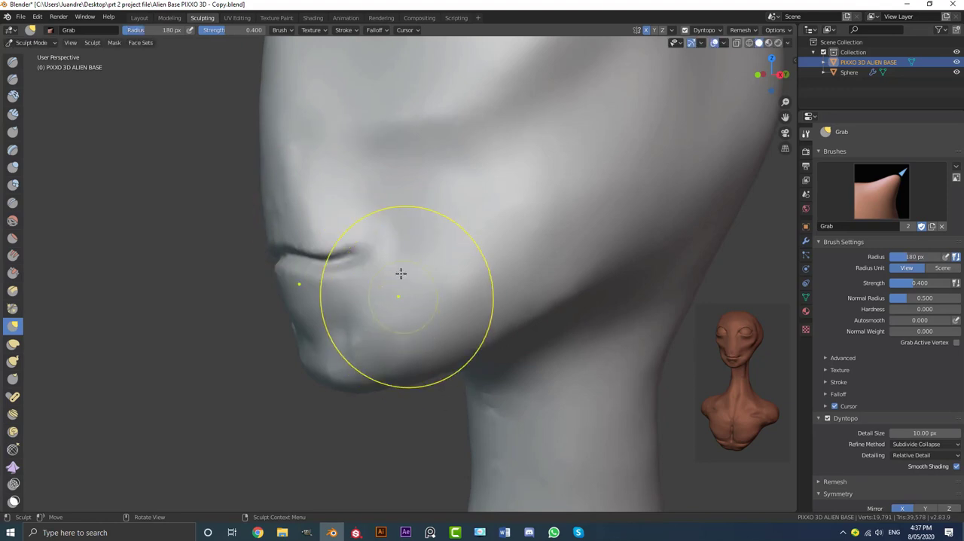
{"action": "key", "text": "KP_3"}
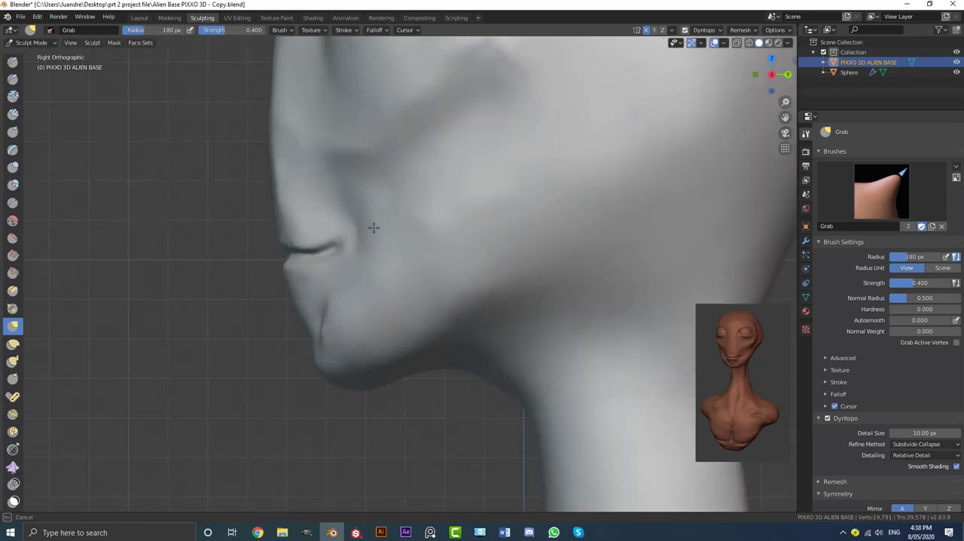
{"action": "scroll", "coordinate": [374, 227], "scroll_direction": "down", "scroll_amount": 5}
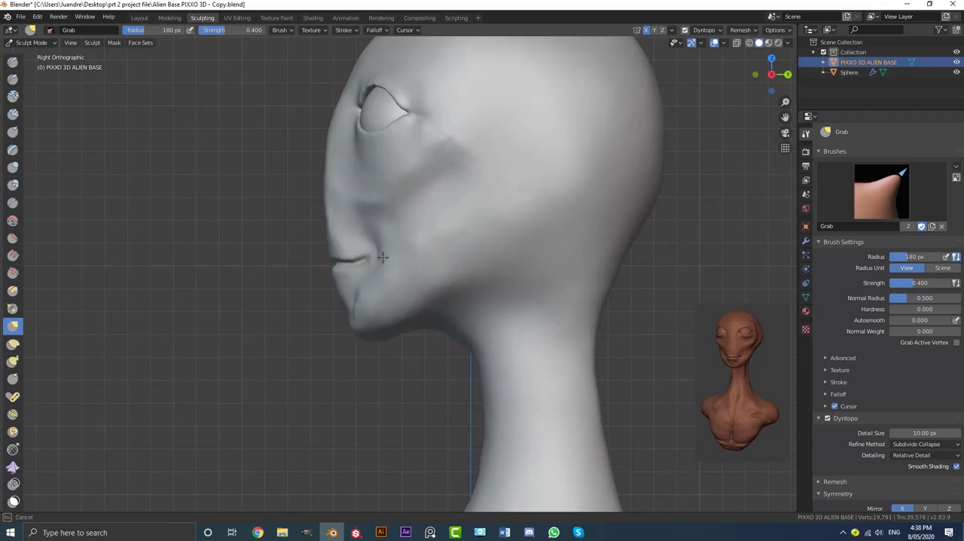
{"action": "left_click_drag", "start_coordinate": [383, 258], "coordinate": [379, 250]}
{"action": "scroll", "coordinate": [382, 257], "scroll_direction": "down", "scroll_amount": 2}
{"action": "middle_click_drag", "start_coordinate": [368, 198], "coordinate": [381, 252], "text": "shift"}
{"action": "scroll", "coordinate": [350, 213], "scroll_direction": "up", "scroll_amount": 2}
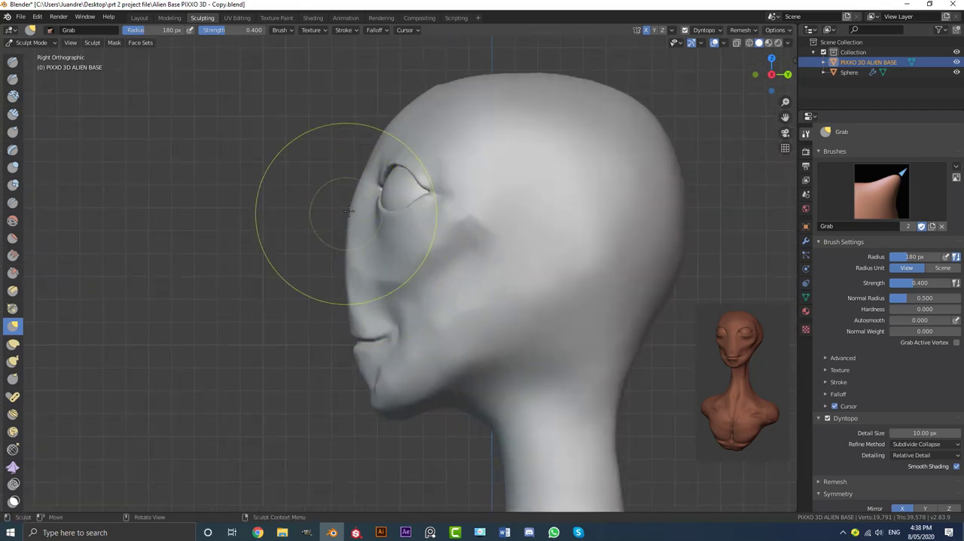
{"action": "scroll", "coordinate": [349, 211], "scroll_direction": "up", "scroll_amount": 1}
{"action": "left_click_drag", "start_coordinate": [343, 189], "coordinate": [357, 193]}
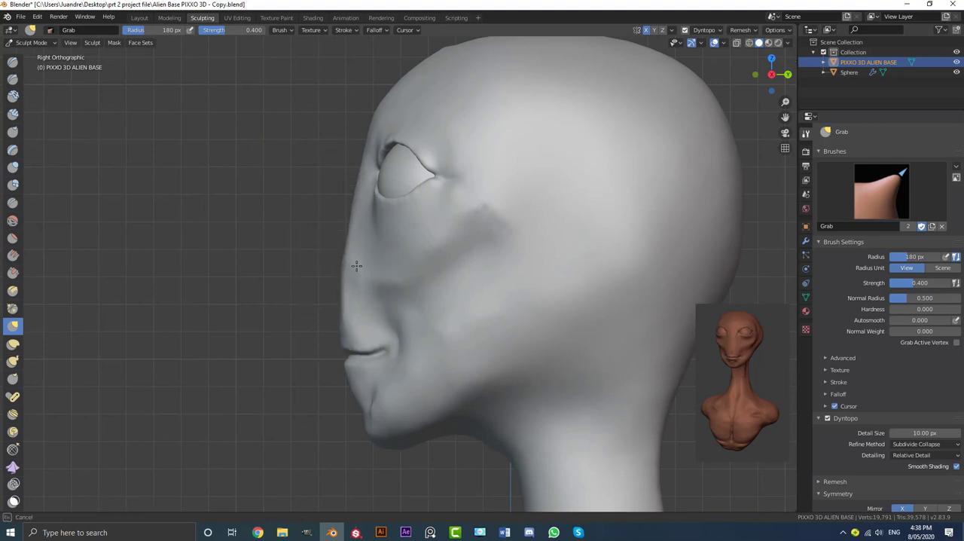
{"action": "left_click_drag", "start_coordinate": [352, 265], "coordinate": [356, 269]}
Push the chin and the area below the lower lip slightly back in the side profile with the Grab brush
{"action": "scroll", "coordinate": [467, 284], "scroll_direction": "down", "scroll_amount": 3}
{"action": "middle_click_drag", "start_coordinate": [474, 284], "coordinate": [440, 266], "text": "shift"}
{"action": "scroll", "coordinate": [437, 270], "scroll_direction": "up", "scroll_amount": 2}
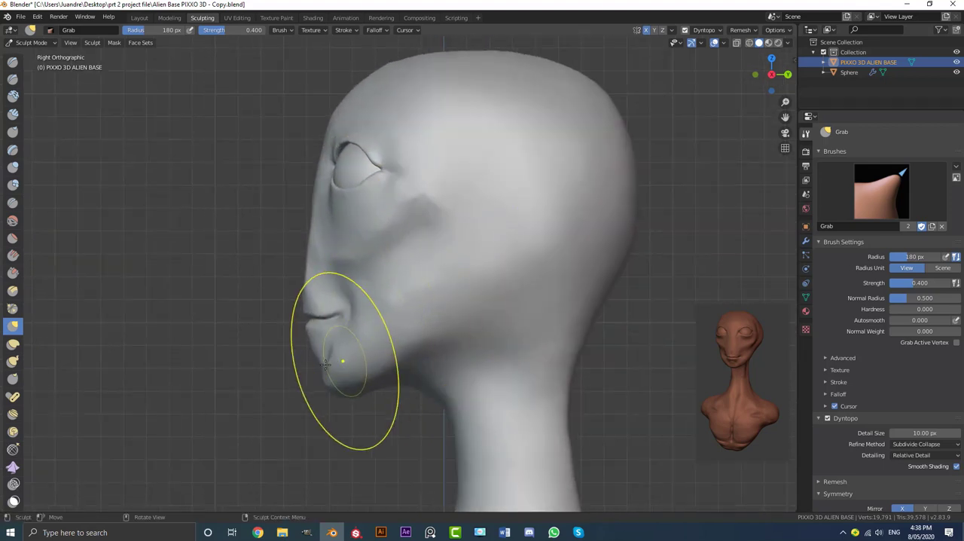
{"action": "left_click_drag", "start_coordinate": [310, 357], "coordinate": [330, 355]}
{"action": "left_click_drag", "start_coordinate": [325, 379], "coordinate": [334, 376]}
Switch to Clay Strips at an 81 px radius and smooth the side of the nose, the cheek fold and the mouth corner
{"action": "left_click_drag", "start_coordinate": [412, 322], "coordinate": [386, 345]}
{"action": "mouse_move", "coordinate": [385, 345]}
{"action": "middle_mouse_down"}
{"action": "mouse_move", "coordinate": [452, 308]}
{"action": "mouse_move", "coordinate": [615, 305]}
{"action": "mouse_move", "coordinate": [533, 266]}
{"action": "mouse_move", "coordinate": [497, 285]}
{"action": "mouse_move", "coordinate": [524, 293]}
{"action": "middle_mouse_up"}
{"action": "scroll", "coordinate": [482, 293], "scroll_direction": "up", "scroll_amount": 2}
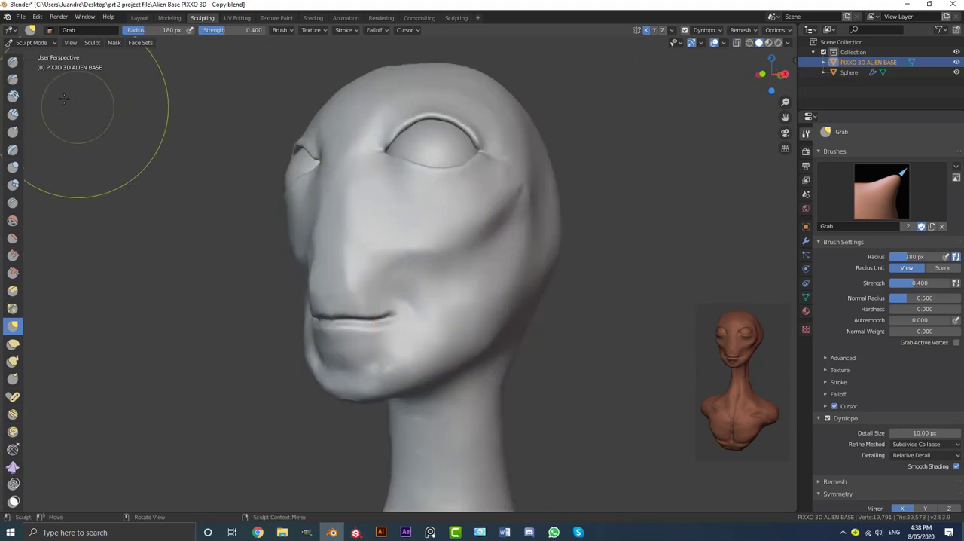
{"action": "left_click", "coordinate": [13, 114]}
{"action": "scroll", "coordinate": [278, 224], "scroll_direction": "up", "scroll_amount": 2}
{"action": "key", "text": "f"}
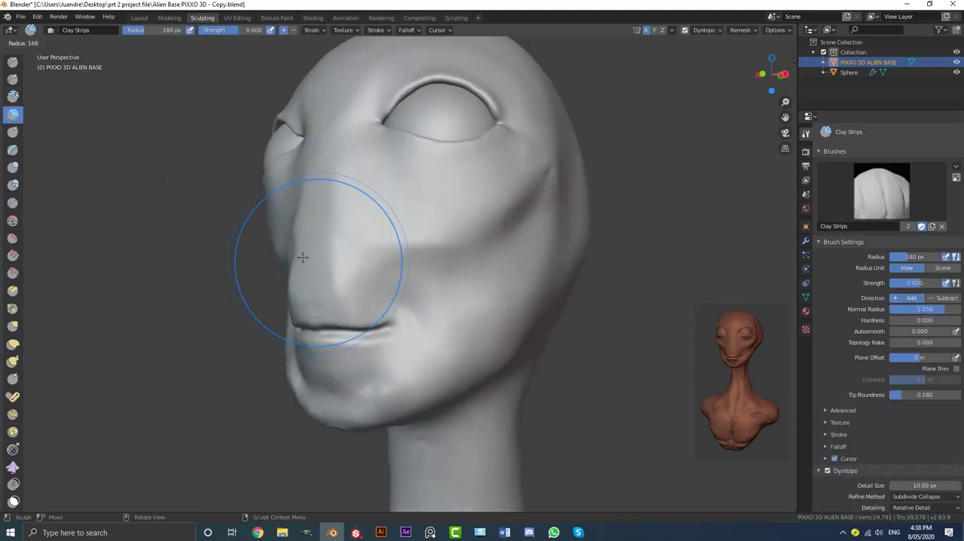
{"action": "left_click", "coordinate": [308, 226]}
{"action": "middle_click_drag", "start_coordinate": [308, 226], "coordinate": [347, 264]}
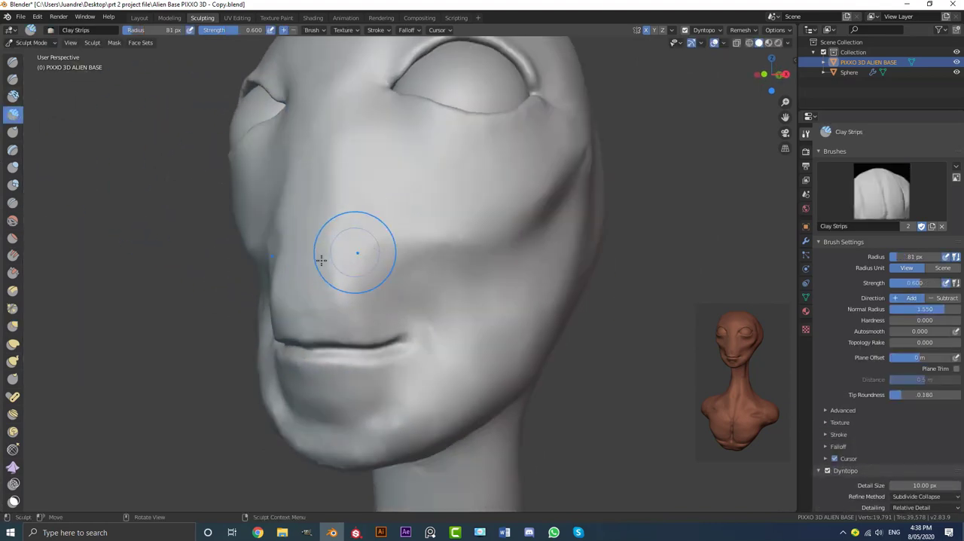
{"action": "mouse_move", "coordinate": [363, 258]}
{"action": "left_mouse_down"}
{"action": "mouse_move", "coordinate": [485, 241]}
{"action": "mouse_move", "coordinate": [521, 224]}
{"action": "left_mouse_up"}
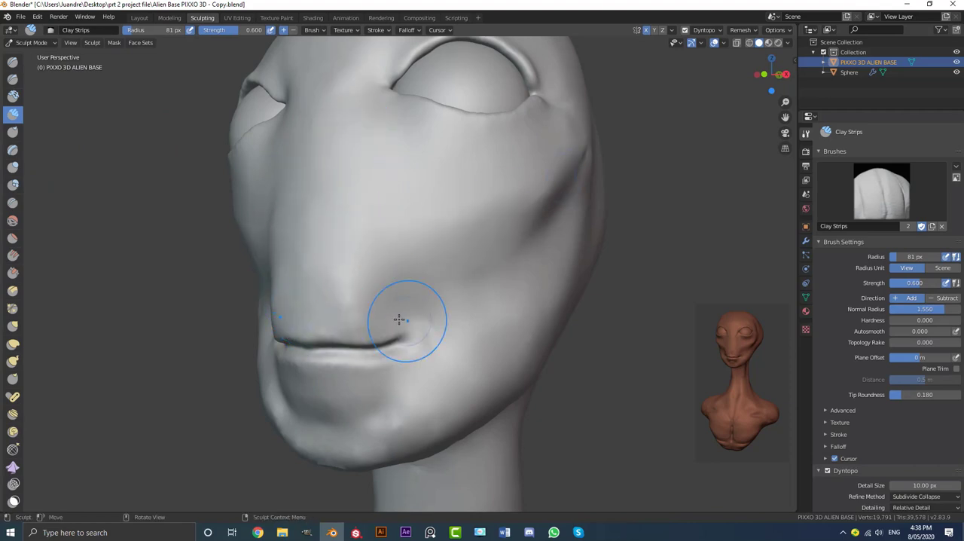
{"action": "mouse_move", "coordinate": [399, 319]}
{"action": "middle_mouse_down"}
{"action": "mouse_move", "coordinate": [350, 368]}
{"action": "mouse_move", "coordinate": [359, 301]}
{"action": "mouse_move", "coordinate": [399, 317]}
{"action": "mouse_move", "coordinate": [355, 302]}
{"action": "mouse_move", "coordinate": [444, 264]}
{"action": "mouse_move", "coordinate": [369, 276]}
{"action": "middle_mouse_up"}
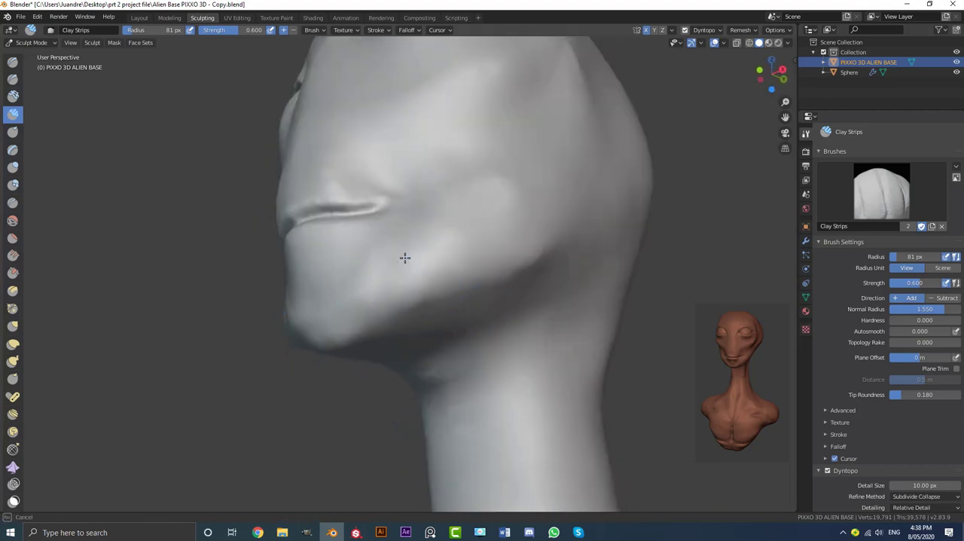
{"action": "middle_click_drag", "start_coordinate": [499, 268], "coordinate": [516, 293]}
Build up clay along the lower edge of the chin and jaw and smooth it from below
{"action": "scroll", "coordinate": [516, 292], "scroll_direction": "up", "scroll_amount": 3}
{"action": "middle_click_drag", "start_coordinate": [476, 335], "coordinate": [407, 260], "text": "shift"}
{"action": "scroll", "coordinate": [459, 298], "scroll_direction": "up", "scroll_amount": 2}
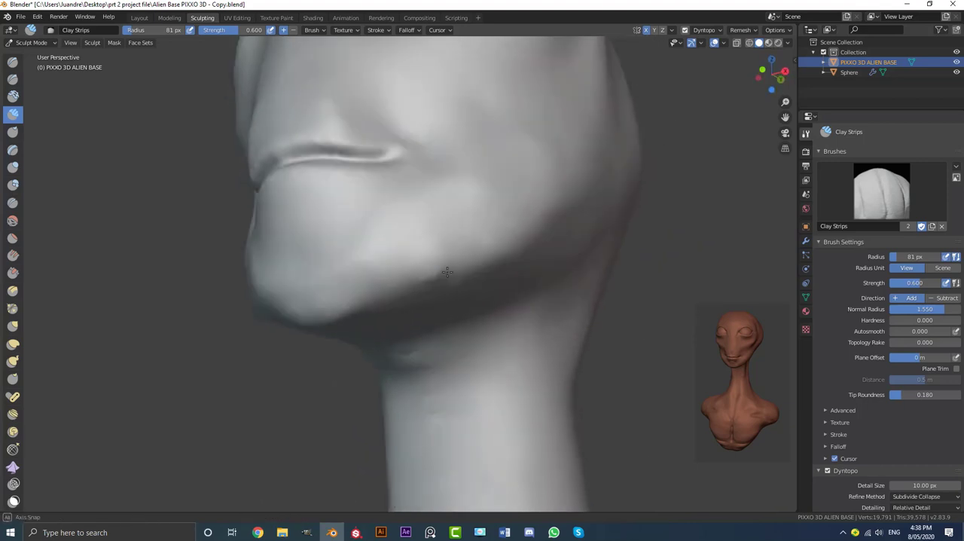
{"action": "scroll", "coordinate": [402, 257], "scroll_direction": "up", "scroll_amount": 2}
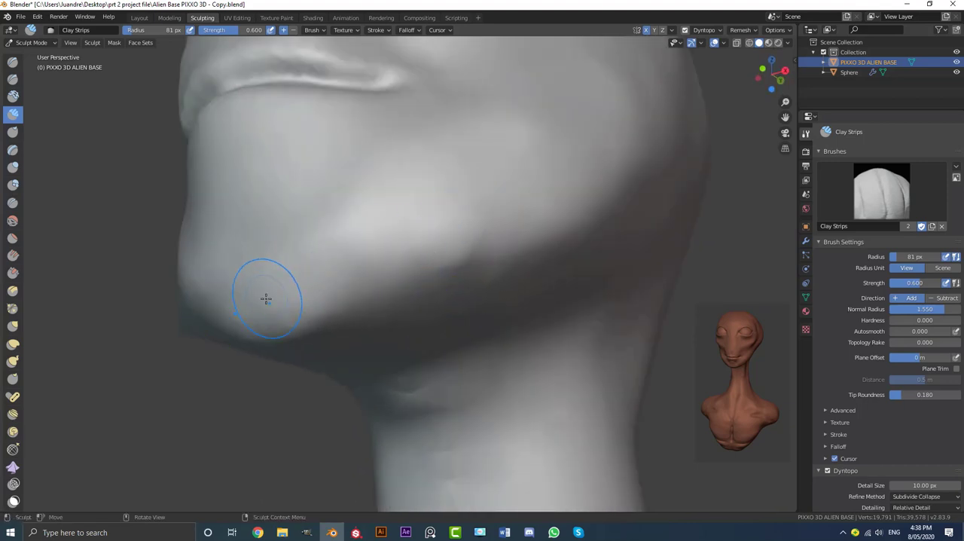
{"action": "left_click_drag", "start_coordinate": [304, 290], "coordinate": [374, 268]}
{"action": "mouse_move", "coordinate": [434, 258]}
{"action": "middle_mouse_down"}
{"action": "mouse_move", "coordinate": [421, 254]}
{"action": "mouse_move", "coordinate": [432, 185]}
{"action": "mouse_move", "coordinate": [394, 255]}
{"action": "middle_mouse_up"}
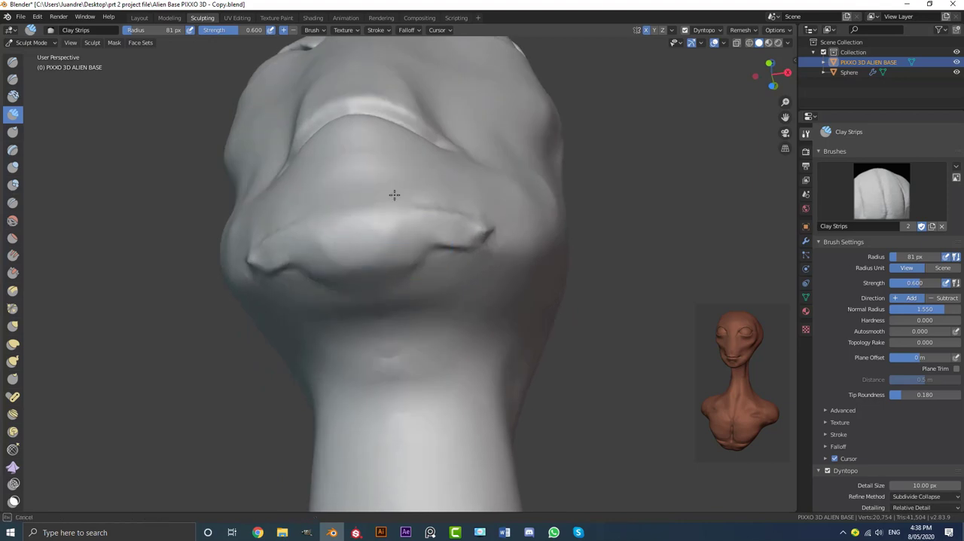
{"action": "mouse_move", "coordinate": [457, 240]}
{"action": "middle_mouse_down"}
{"action": "mouse_move", "coordinate": [379, 263]}
{"action": "mouse_move", "coordinate": [421, 241]}
{"action": "mouse_move", "coordinate": [366, 256]}
{"action": "mouse_move", "coordinate": [506, 245]}
{"action": "mouse_move", "coordinate": [495, 264]}
{"action": "mouse_move", "coordinate": [384, 275]}
{"action": "middle_mouse_up"}
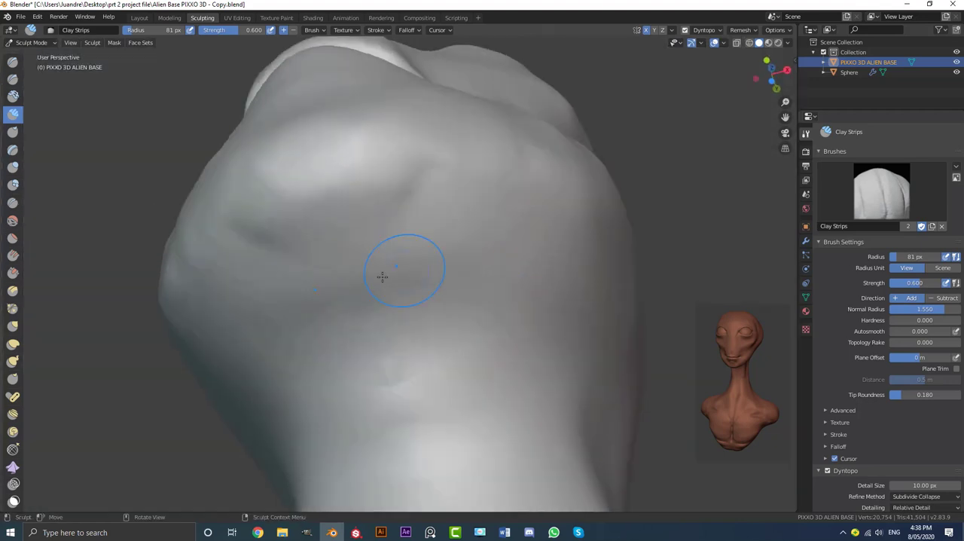
Lay clay strips across the underside of the chin and the upper throat and smooth them together
{"action": "mouse_move", "coordinate": [383, 276]}
{"action": "left_mouse_down"}
{"action": "mouse_move", "coordinate": [361, 251]}
{"action": "mouse_move", "coordinate": [292, 281]}
{"action": "left_mouse_up"}
{"action": "left_click_drag", "start_coordinate": [443, 270], "coordinate": [299, 315]}
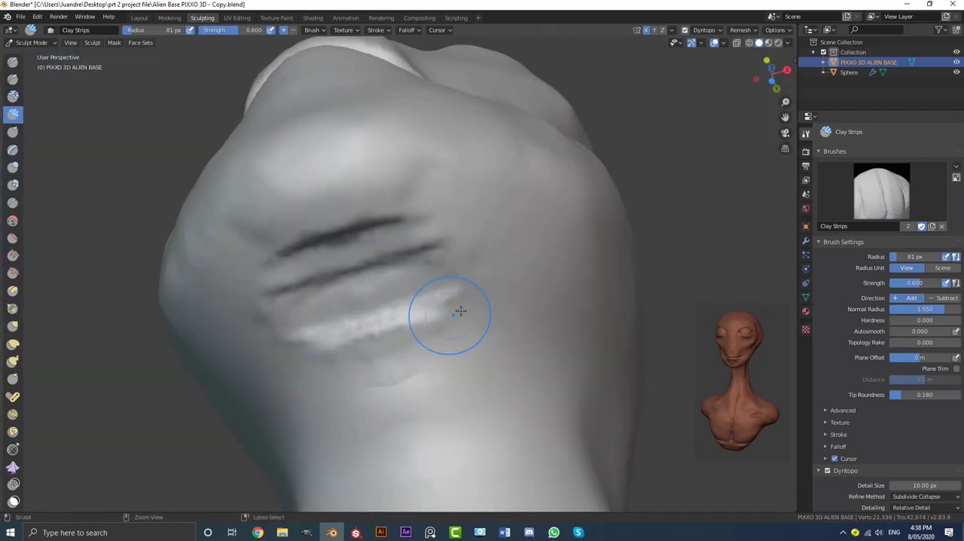
{"action": "left_click_drag", "start_coordinate": [458, 313], "coordinate": [348, 342]}
{"action": "mouse_move", "coordinate": [556, 272]}
{"action": "left_mouse_down"}
{"action": "mouse_move", "coordinate": [435, 222]}
{"action": "mouse_move", "coordinate": [399, 225]}
{"action": "left_mouse_up"}
{"action": "scroll", "coordinate": [482, 237], "scroll_direction": "down", "scroll_amount": 2}
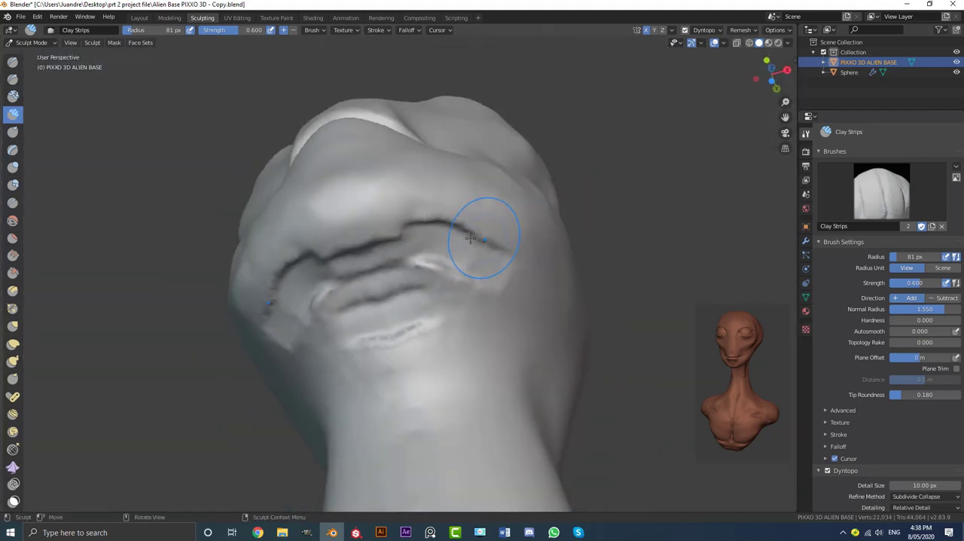
{"action": "middle_click_drag", "start_coordinate": [484, 237], "coordinate": [447, 227]}
{"action": "mouse_move", "coordinate": [510, 221]}
{"action": "left_mouse_down"}
{"action": "mouse_move", "coordinate": [364, 244]}
{"action": "mouse_move", "coordinate": [341, 304]}
{"action": "left_mouse_up"}
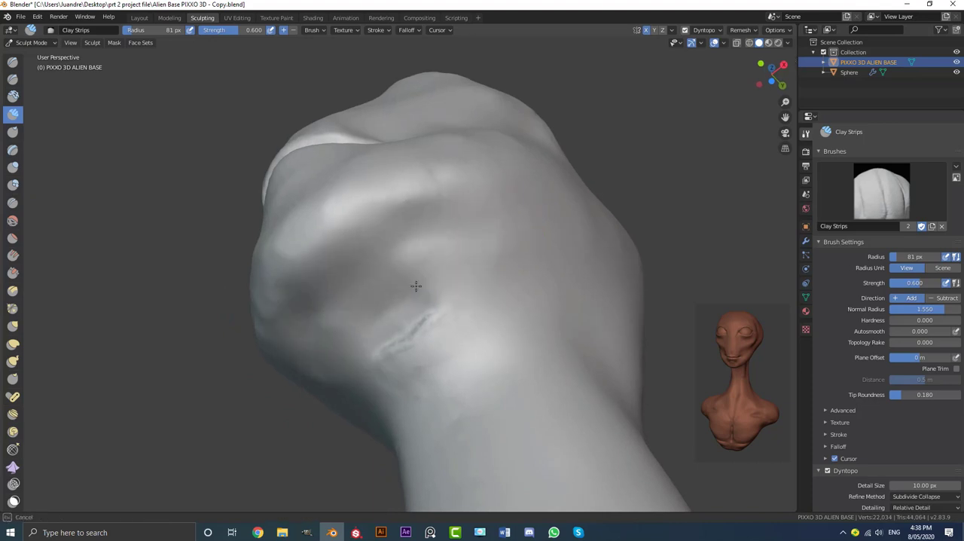
Add a clay ridge below the jawline from the throat up toward the back of the jaw and smooth it
{"action": "mouse_move", "coordinate": [338, 279]}
{"action": "middle_mouse_down"}
{"action": "mouse_move", "coordinate": [486, 231]}
{"action": "mouse_move", "coordinate": [416, 287]}
{"action": "mouse_move", "coordinate": [450, 276]}
{"action": "mouse_move", "coordinate": [442, 270]}
{"action": "middle_mouse_up"}
{"action": "scroll", "coordinate": [443, 270], "scroll_direction": "up", "scroll_amount": 2}
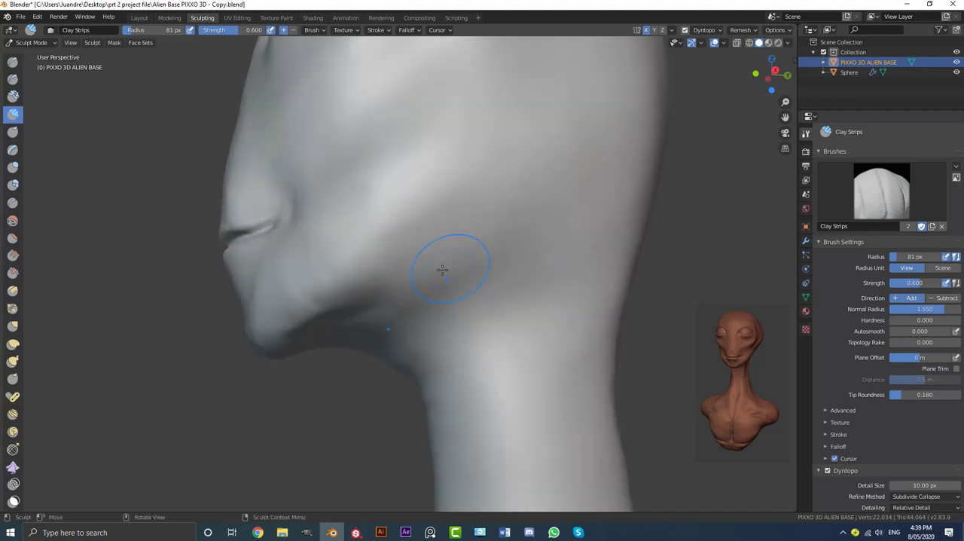
{"action": "left_click_drag", "start_coordinate": [420, 300], "coordinate": [399, 314]}
{"action": "mouse_move", "coordinate": [486, 257]}
{"action": "left_mouse_down"}
{"action": "mouse_move", "coordinate": [531, 200]}
{"action": "mouse_move", "coordinate": [482, 251]}
{"action": "left_mouse_up"}
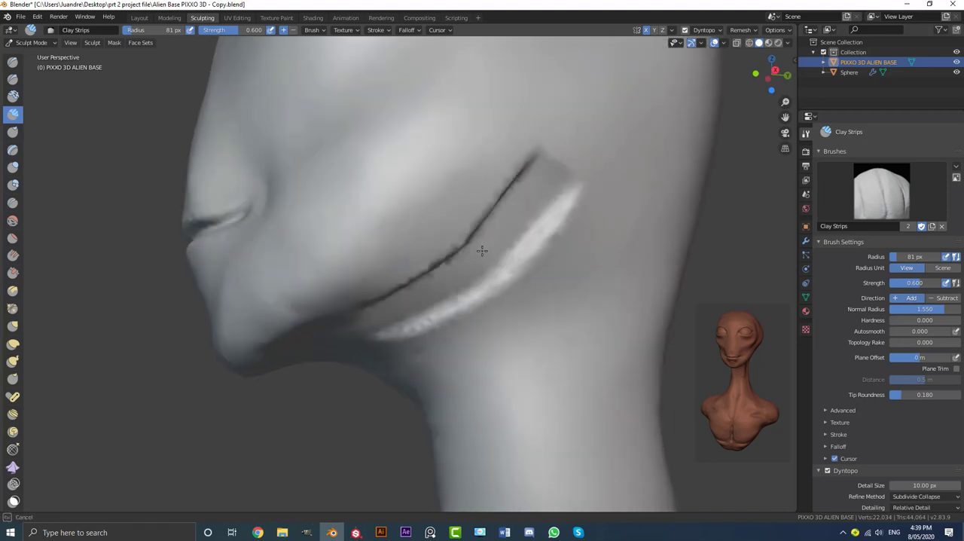
{"action": "middle_click_drag", "start_coordinate": [400, 306], "coordinate": [482, 188]}
{"action": "mouse_move", "coordinate": [558, 91]}
{"action": "left_mouse_down"}
{"action": "mouse_move", "coordinate": [512, 151]}
{"action": "mouse_move", "coordinate": [372, 239]}
{"action": "left_mouse_up"}
{"action": "mouse_move", "coordinate": [383, 276]}
{"action": "left_mouse_down", "text": "shift"}
{"action": "mouse_move", "coordinate": [524, 193]}
{"action": "mouse_move", "coordinate": [559, 141]}
{"action": "left_mouse_up", "text": "shift"}
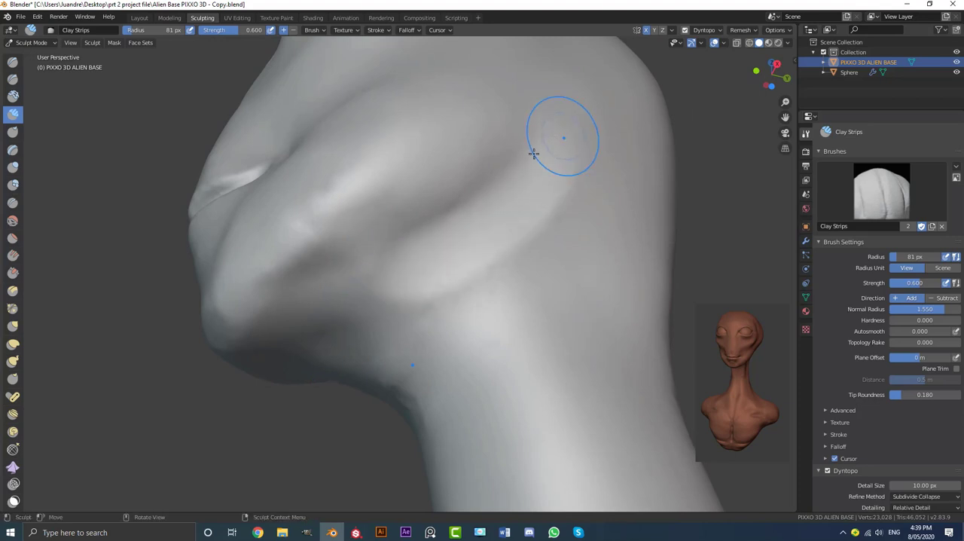
Smooth the ridge below the jaw and add clay along the side of the upper neck behind the jaw
{"action": "scroll", "coordinate": [534, 153], "scroll_direction": "down", "scroll_amount": 4}
{"action": "mouse_move", "coordinate": [520, 162]}
{"action": "middle_mouse_down"}
{"action": "mouse_move", "coordinate": [477, 241]}
{"action": "mouse_move", "coordinate": [576, 249]}
{"action": "mouse_move", "coordinate": [497, 254]}
{"action": "mouse_move", "coordinate": [450, 272]}
{"action": "middle_mouse_up"}
{"action": "scroll", "coordinate": [477, 242], "scroll_direction": "down", "scroll_amount": 3}
{"action": "scroll", "coordinate": [444, 278], "scroll_direction": "up", "scroll_amount": 4}
{"action": "scroll", "coordinate": [444, 278], "scroll_direction": "up", "scroll_amount": 2}
{"action": "left_click_drag", "start_coordinate": [493, 285], "coordinate": [442, 304]}
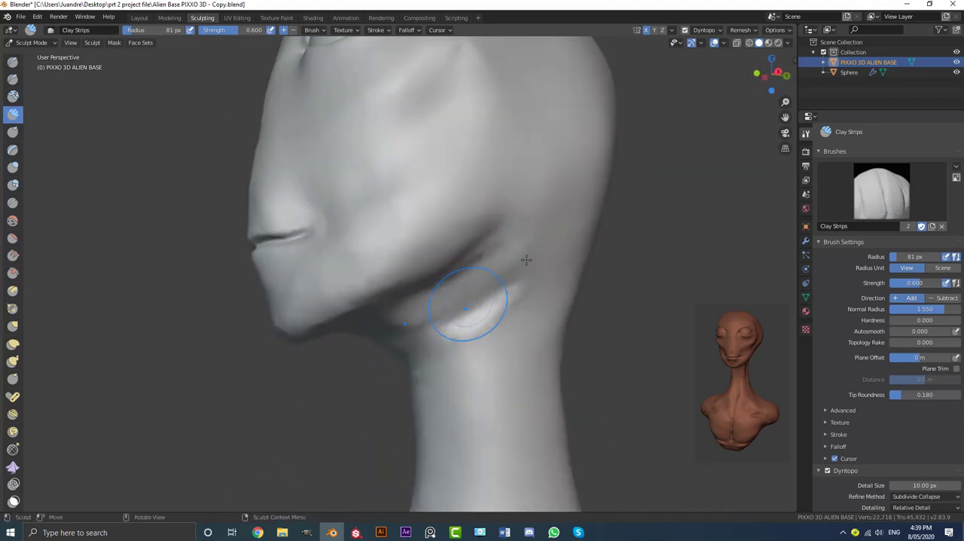
{"action": "left_click_drag", "start_coordinate": [526, 260], "coordinate": [448, 321], "text": "shift"}
{"action": "left_click_drag", "start_coordinate": [382, 351], "coordinate": [519, 208], "text": "shift"}
Examine the head, jaw and neck shape from the side and in the front orthographic view
{"action": "scroll", "coordinate": [464, 230], "scroll_direction": "down", "scroll_amount": 4}
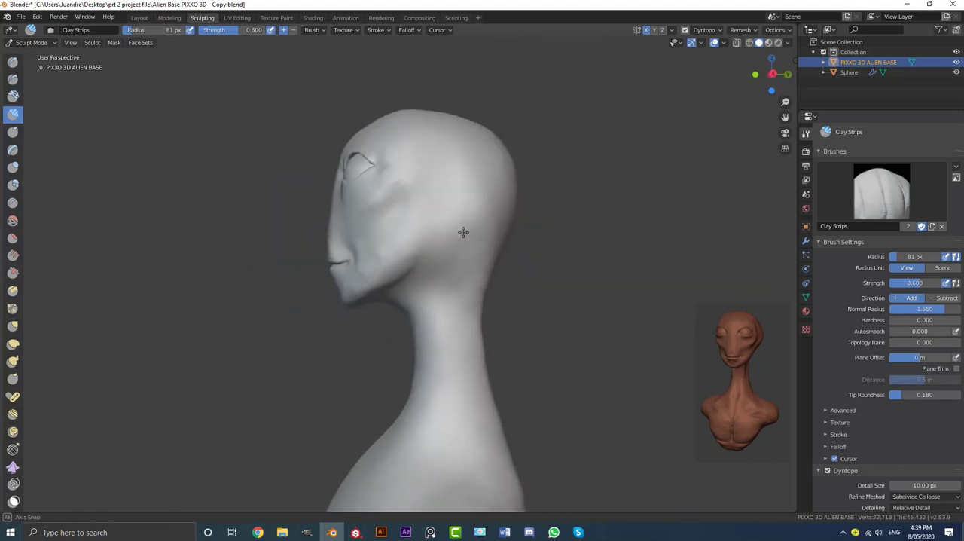
{"action": "mouse_move", "coordinate": [462, 231]}
{"action": "middle_mouse_down"}
{"action": "mouse_move", "coordinate": [517, 253]}
{"action": "mouse_move", "coordinate": [564, 252]}
{"action": "middle_mouse_up"}
{"action": "middle_click_drag", "start_coordinate": [464, 221], "coordinate": [494, 230]}
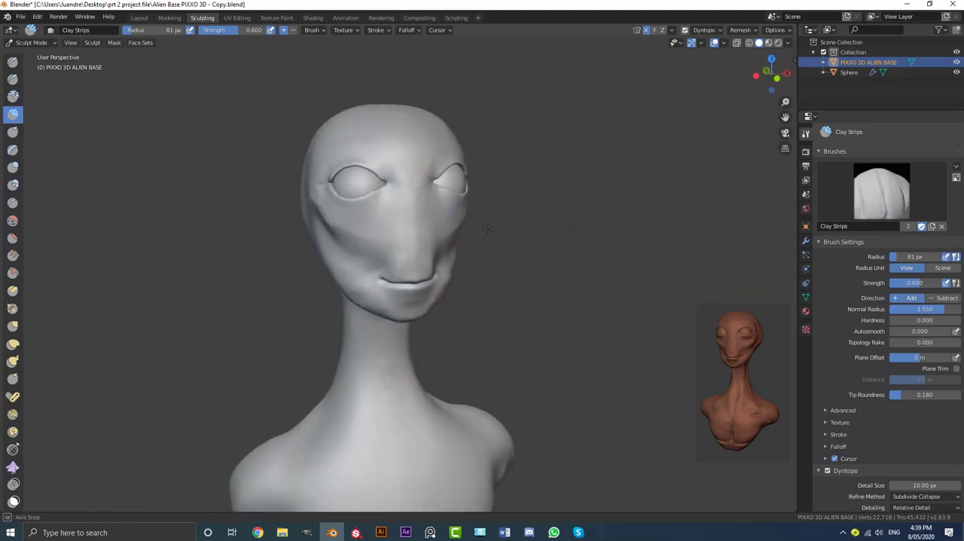
{"action": "key", "text": "KP_1"}
{"action": "scroll", "coordinate": [497, 237], "scroll_direction": "up", "scroll_amount": 2}
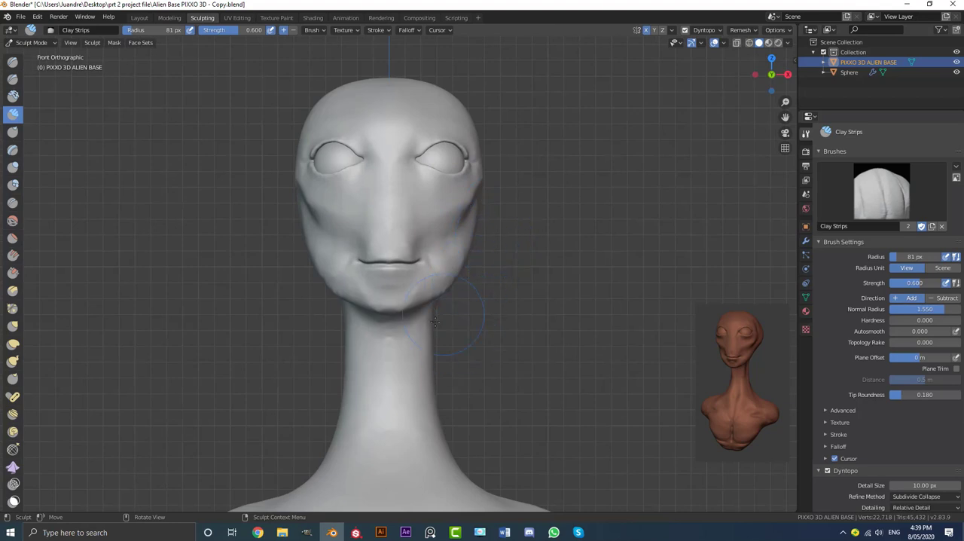
{"action": "scroll", "coordinate": [386, 346], "scroll_direction": "down", "scroll_amount": 1}
{"action": "middle_click_drag", "start_coordinate": [403, 330], "coordinate": [375, 228], "text": "shift"}
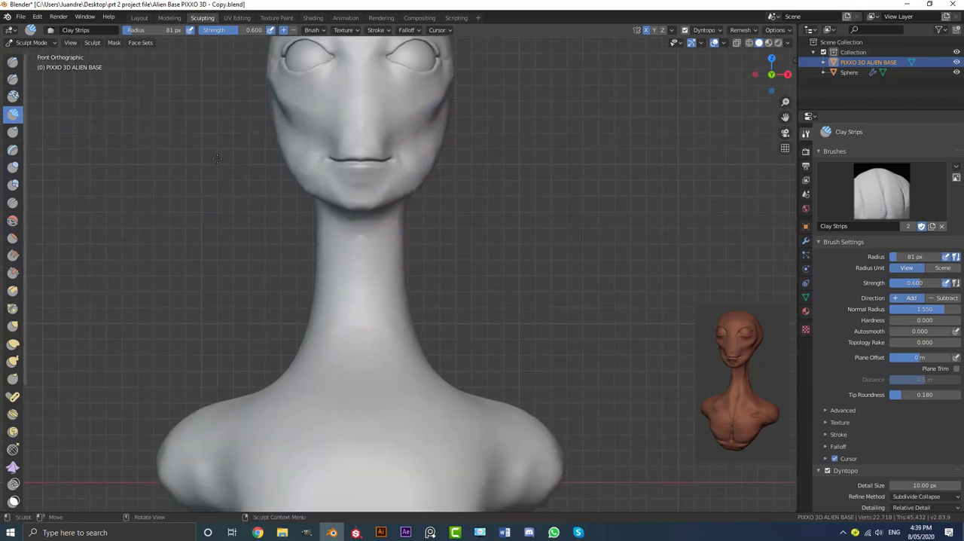
{"action": "middle_click_drag", "start_coordinate": [458, 225], "coordinate": [365, 215]}
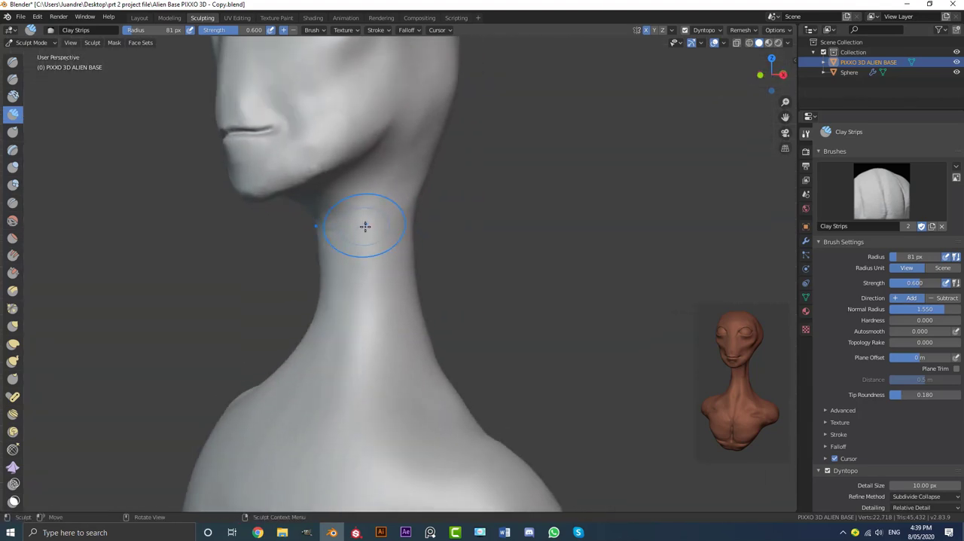
Reduce the Clay Strips radius to 47 px and lay vertical clay strips down the front and side of the neck
{"action": "key", "text": "f"}
{"action": "left_click", "coordinate": [348, 215]}
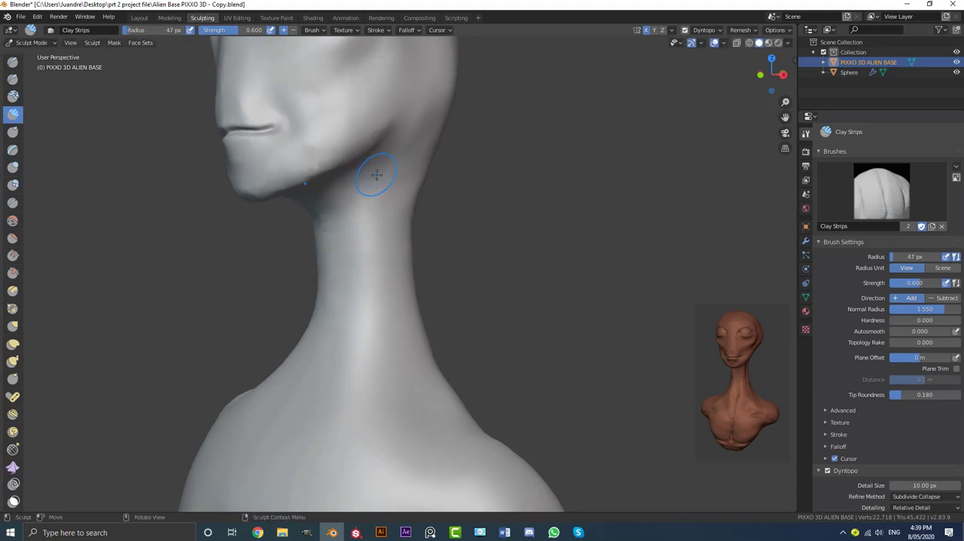
{"action": "left_click_drag", "start_coordinate": [376, 174], "coordinate": [351, 323]}
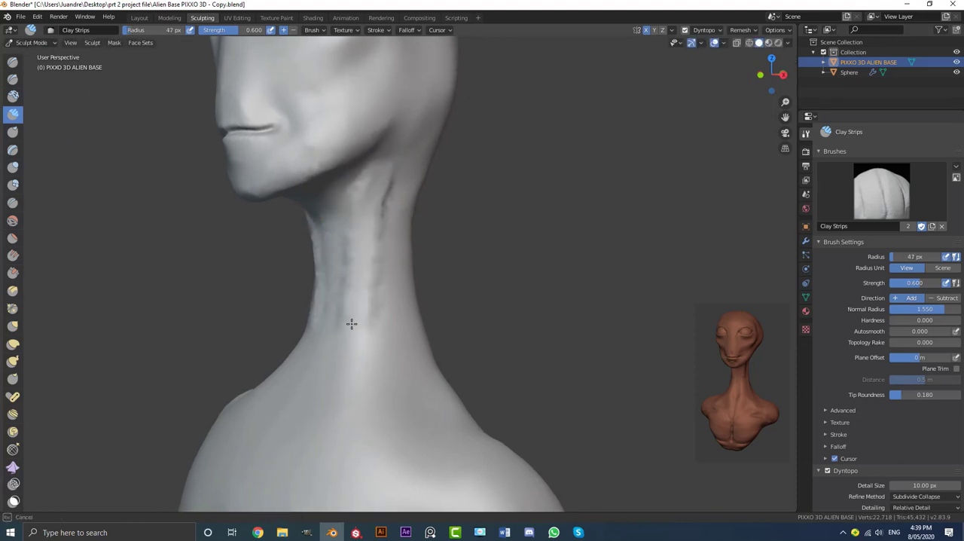
{"action": "middle_click_drag", "start_coordinate": [352, 324], "coordinate": [359, 224], "text": "shift"}
{"action": "mouse_move", "coordinate": [359, 224]}
{"action": "left_mouse_down"}
{"action": "mouse_move", "coordinate": [355, 290]}
{"action": "mouse_move", "coordinate": [335, 331]}
{"action": "left_mouse_up"}
{"action": "mouse_move", "coordinate": [337, 328]}
{"action": "middle_mouse_down"}
{"action": "mouse_move", "coordinate": [401, 284]}
{"action": "mouse_move", "coordinate": [399, 229]}
{"action": "middle_mouse_up"}
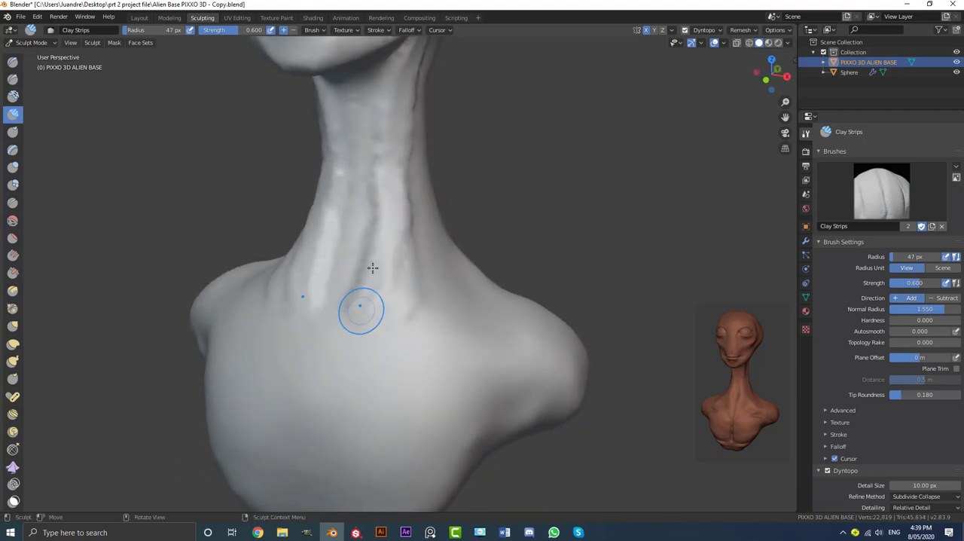
Extend the neck strips down to the collarbone area and smooth them together
{"action": "left_click_drag", "start_coordinate": [383, 242], "coordinate": [363, 303]}
{"action": "middle_click_drag", "start_coordinate": [392, 271], "coordinate": [386, 274]}
{"action": "left_click_drag", "start_coordinate": [354, 290], "coordinate": [399, 54]}
{"action": "middle_click_drag", "start_coordinate": [504, 128], "coordinate": [434, 148]}
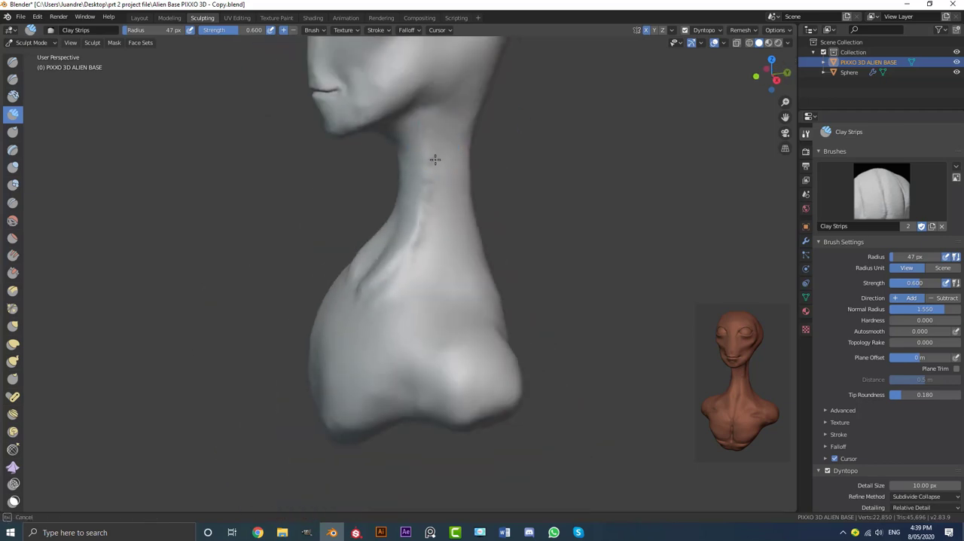
{"action": "mouse_move", "coordinate": [410, 249]}
{"action": "middle_mouse_down"}
{"action": "mouse_move", "coordinate": [409, 261]}
{"action": "mouse_move", "coordinate": [409, 108]}
{"action": "middle_mouse_up"}
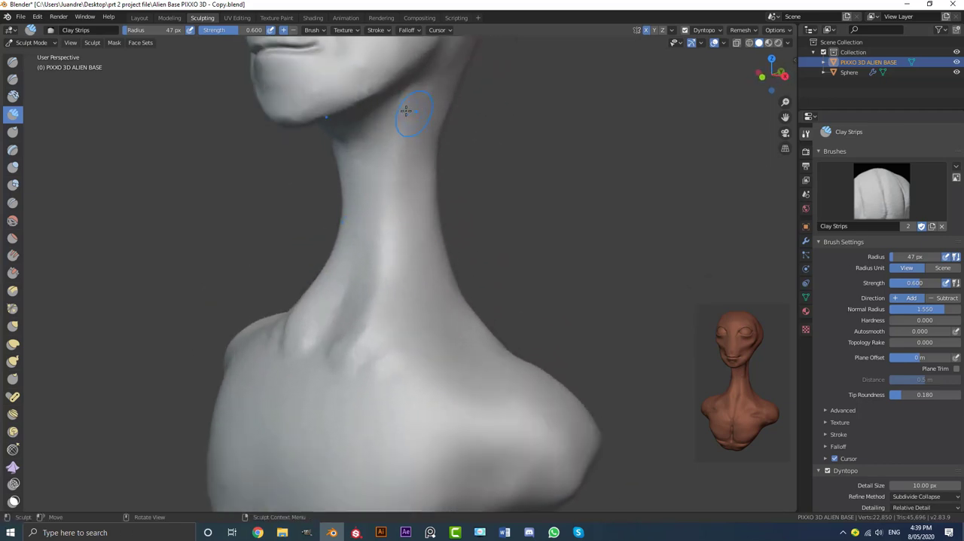
Build up a neck muscle from behind the jaw down to the base of the throat and smooth it
{"action": "mouse_move", "coordinate": [399, 50]}
{"action": "left_mouse_down"}
{"action": "mouse_move", "coordinate": [366, 284]}
{"action": "mouse_move", "coordinate": [335, 358]}
{"action": "left_mouse_up"}
{"action": "middle_click_drag", "start_coordinate": [299, 404], "coordinate": [351, 366]}
{"action": "mouse_move", "coordinate": [382, 323]}
{"action": "middle_mouse_down"}
{"action": "mouse_move", "coordinate": [399, 273]}
{"action": "mouse_move", "coordinate": [388, 260]}
{"action": "mouse_move", "coordinate": [412, 259]}
{"action": "middle_mouse_up"}
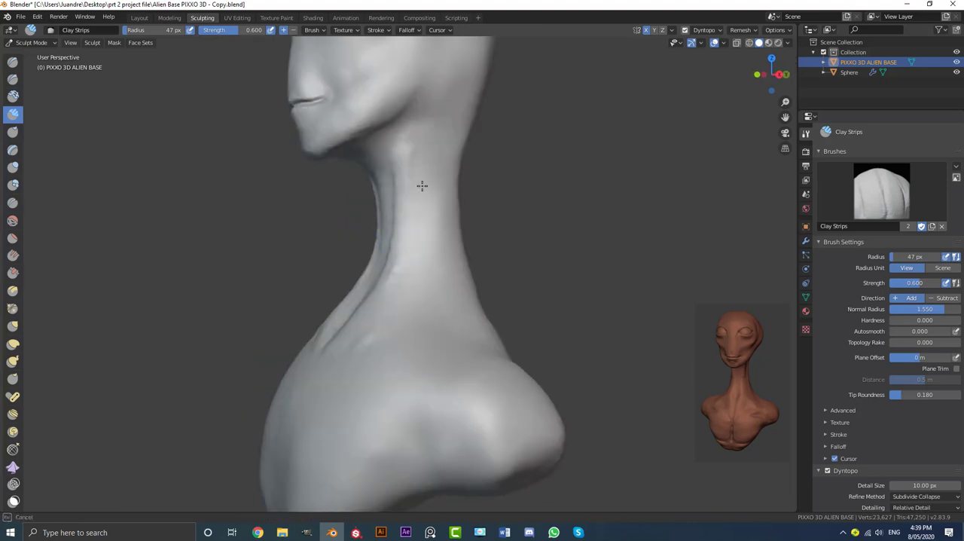
{"action": "middle_click_drag", "start_coordinate": [422, 186], "coordinate": [360, 165]}
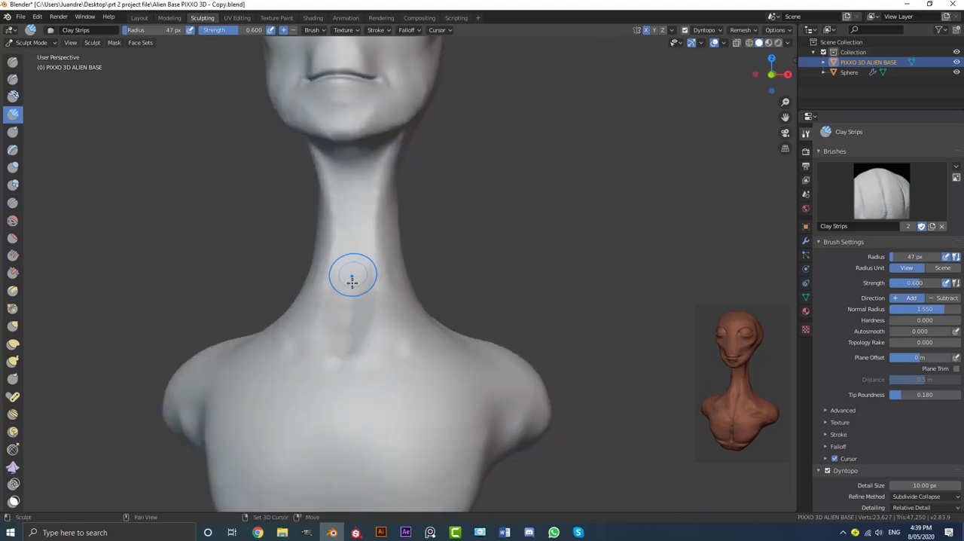
{"action": "middle_click_drag", "start_coordinate": [352, 282], "coordinate": [379, 195]}
Strengthen the paired muscle ridges along the front of the neck down to the base of the throat
{"action": "scroll", "coordinate": [396, 214], "scroll_direction": "up", "scroll_amount": 2}
{"action": "scroll", "coordinate": [369, 192], "scroll_direction": "up", "scroll_amount": 1}
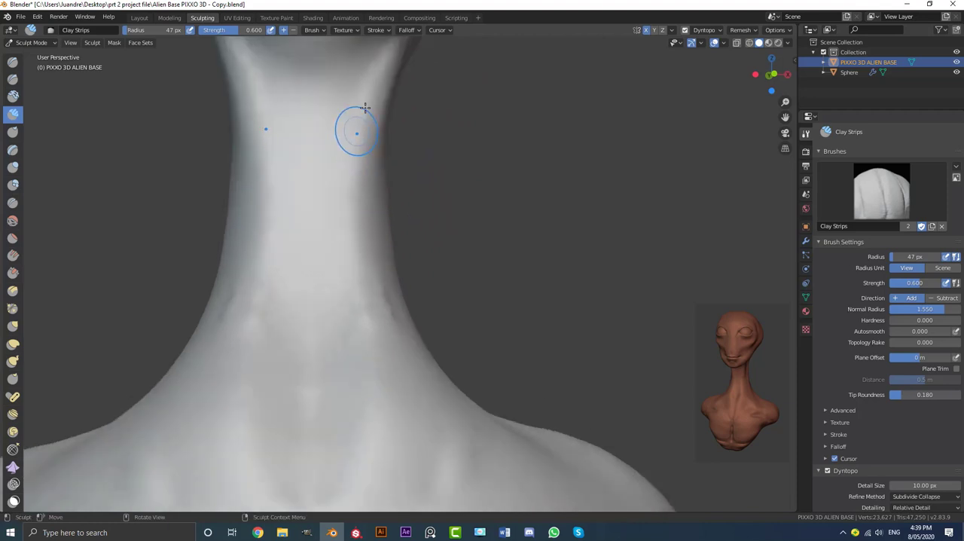
{"action": "left_click_drag", "start_coordinate": [357, 70], "coordinate": [320, 394]}
{"action": "scroll", "coordinate": [322, 391], "scroll_direction": "down", "scroll_amount": 2}
{"action": "mouse_move", "coordinate": [324, 386]}
{"action": "middle_mouse_down"}
{"action": "mouse_move", "coordinate": [308, 372]}
{"action": "mouse_move", "coordinate": [329, 377]}
{"action": "middle_mouse_up"}
{"action": "mouse_move", "coordinate": [350, 341]}
{"action": "left_mouse_down"}
{"action": "mouse_move", "coordinate": [345, 238]}
{"action": "mouse_move", "coordinate": [360, 136]}
{"action": "left_mouse_up"}
{"action": "left_click_drag", "start_coordinate": [363, 258], "coordinate": [363, 260]}
Lay long clay strips down the side of the neck from behind the jaw toward the shoulder and smooth them
{"action": "mouse_move", "coordinate": [363, 260]}
{"action": "middle_mouse_down"}
{"action": "mouse_move", "coordinate": [340, 317]}
{"action": "mouse_move", "coordinate": [464, 267]}
{"action": "mouse_move", "coordinate": [418, 147]}
{"action": "middle_mouse_up"}
{"action": "mouse_move", "coordinate": [416, 77]}
{"action": "left_mouse_down"}
{"action": "mouse_move", "coordinate": [392, 364]}
{"action": "mouse_move", "coordinate": [370, 390]}
{"action": "left_mouse_up"}
{"action": "middle_click_drag", "start_coordinate": [370, 389], "coordinate": [383, 385]}
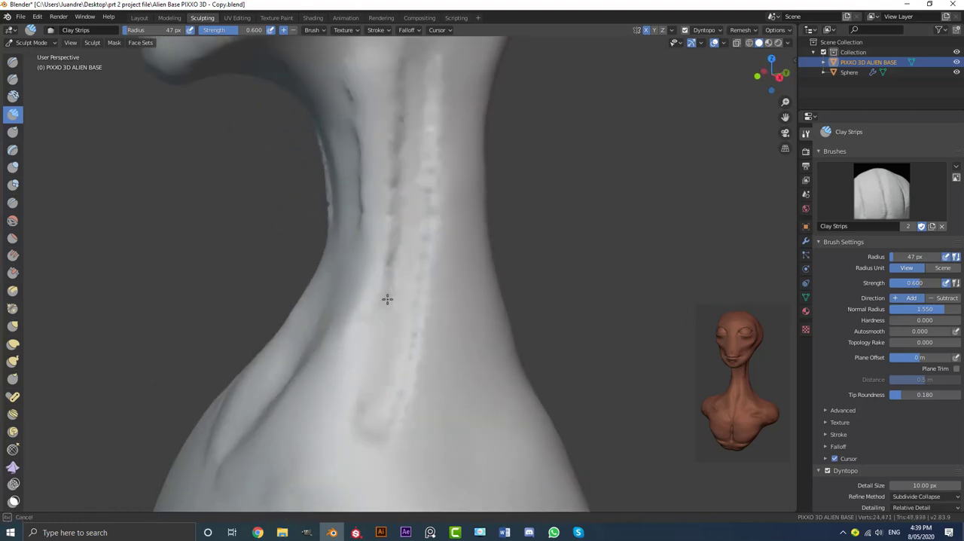
{"action": "middle_click_drag", "start_coordinate": [410, 52], "coordinate": [424, 86]}
{"action": "left_click_drag", "start_coordinate": [424, 86], "coordinate": [413, 236]}
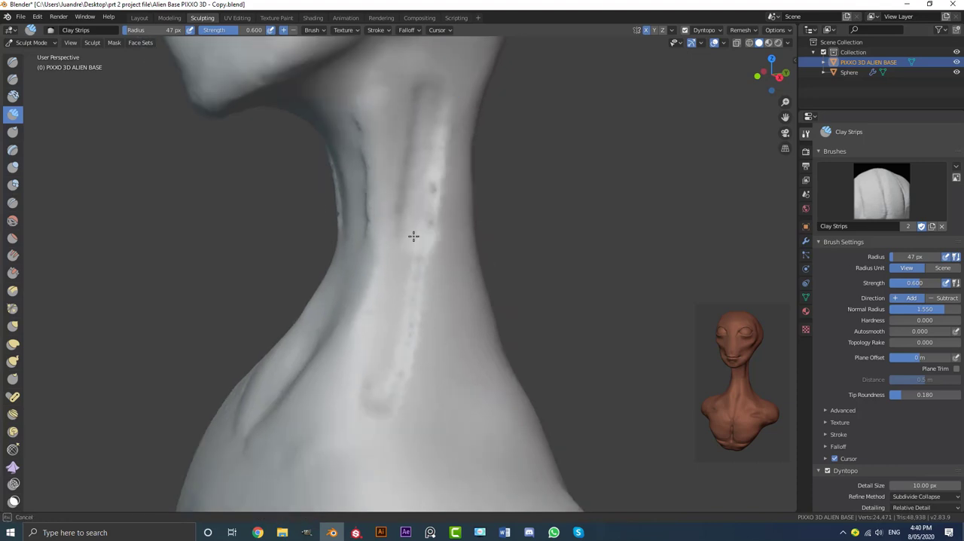
{"action": "mouse_move", "coordinate": [428, 116]}
{"action": "left_mouse_down"}
{"action": "mouse_move", "coordinate": [421, 223]}
{"action": "mouse_move", "coordinate": [411, 193]}
{"action": "left_mouse_up"}
{"action": "middle_click_drag", "start_coordinate": [420, 121], "coordinate": [487, 135]}
Add more clay along the diagonal neck muscle from below the jaw to the collarbone to raise its ridge
{"action": "left_click_drag", "start_coordinate": [347, 113], "coordinate": [344, 249]}
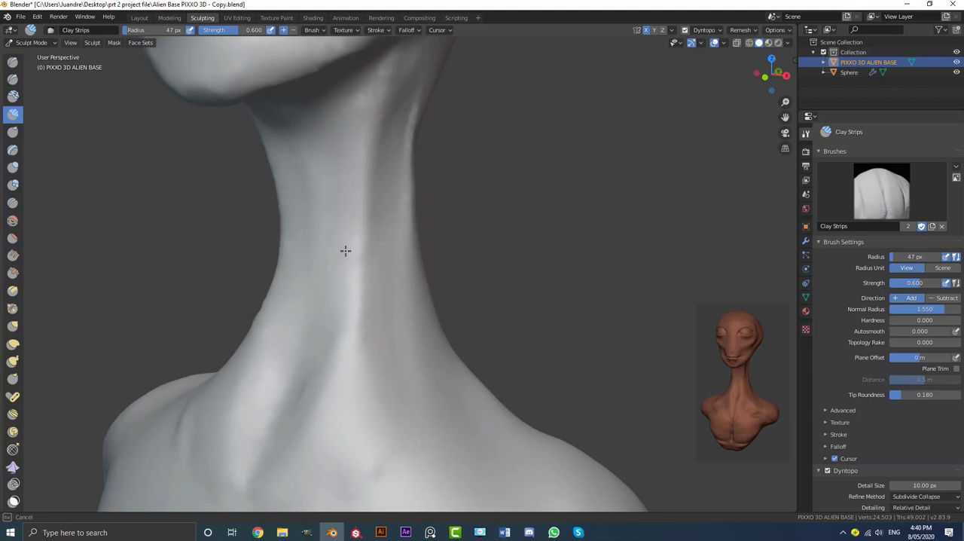
{"action": "scroll", "coordinate": [354, 245], "scroll_direction": "down", "scroll_amount": 5}
{"action": "mouse_move", "coordinate": [386, 238]}
{"action": "middle_mouse_down"}
{"action": "mouse_move", "coordinate": [443, 227]}
{"action": "mouse_move", "coordinate": [362, 225]}
{"action": "mouse_move", "coordinate": [368, 235]}
{"action": "mouse_move", "coordinate": [405, 194]}
{"action": "mouse_move", "coordinate": [409, 60]}
{"action": "mouse_move", "coordinate": [414, 82]}
{"action": "mouse_move", "coordinate": [414, 68]}
{"action": "middle_mouse_up"}
{"action": "scroll", "coordinate": [362, 227], "scroll_direction": "up", "scroll_amount": 4}
{"action": "mouse_move", "coordinate": [409, 90]}
{"action": "left_mouse_down"}
{"action": "mouse_move", "coordinate": [394, 134]}
{"action": "mouse_move", "coordinate": [383, 256]}
{"action": "left_mouse_up"}
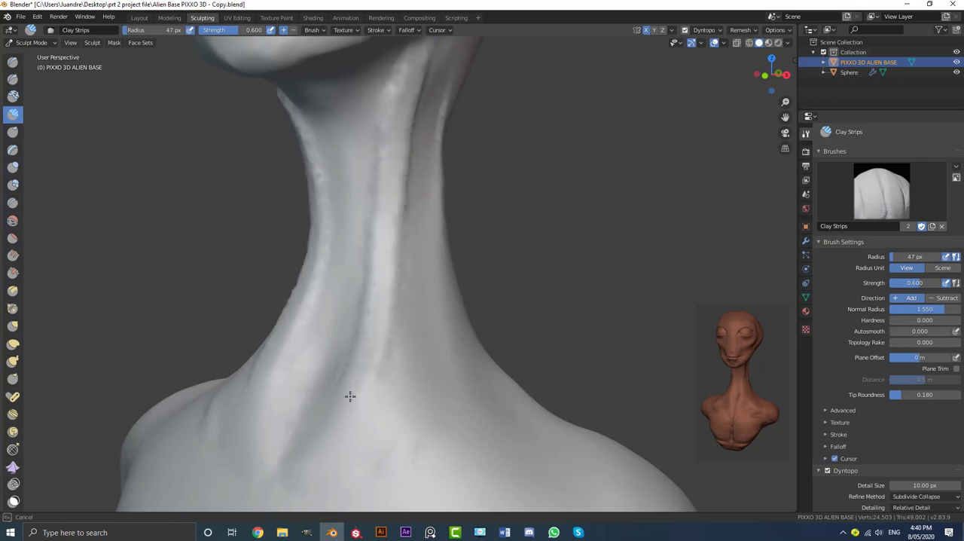
{"action": "mouse_move", "coordinate": [327, 431]}
{"action": "middle_mouse_down"}
{"action": "mouse_move", "coordinate": [317, 406]}
{"action": "mouse_move", "coordinate": [376, 307]}
{"action": "mouse_move", "coordinate": [391, 233]}
{"action": "middle_mouse_up"}
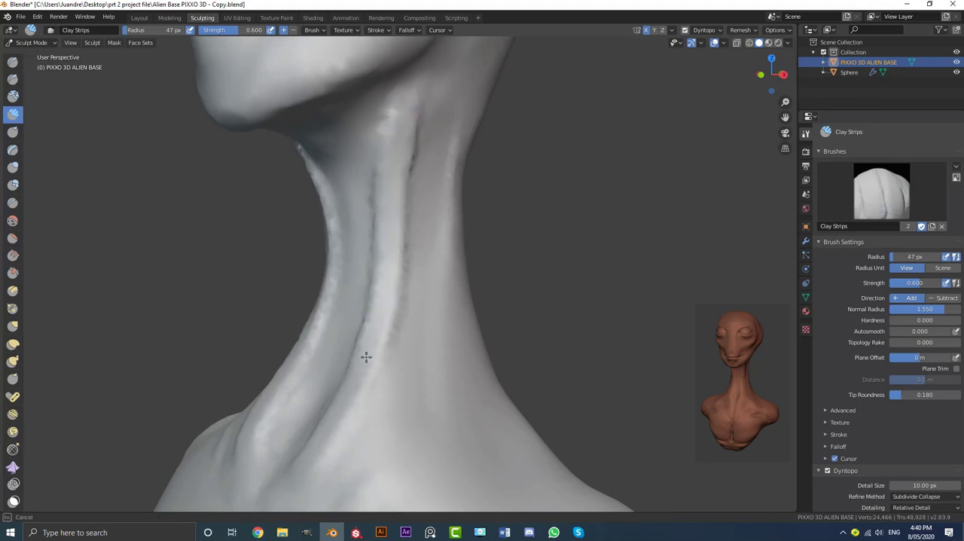
{"action": "left_click_drag", "start_coordinate": [326, 424], "coordinate": [322, 431]}
Set the Clay Strips radius to 97 px and strength to 0.333, and blend the neck muscle ridges into the neck
{"action": "scroll", "coordinate": [351, 361], "scroll_direction": "down", "scroll_amount": 2}
{"action": "scroll", "coordinate": [343, 311], "scroll_direction": "up", "scroll_amount": 1}
{"action": "key", "text": "f"}
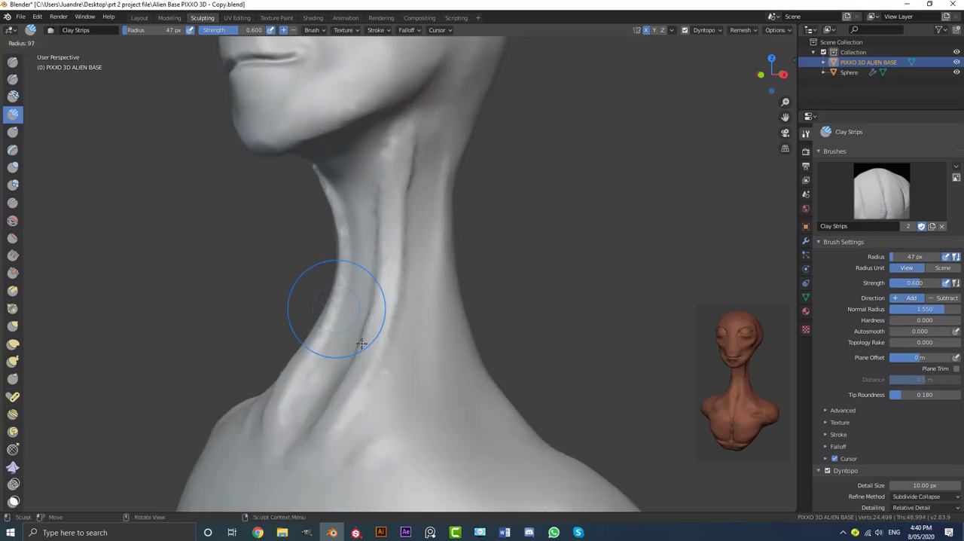
{"action": "left_click", "coordinate": [362, 342]}
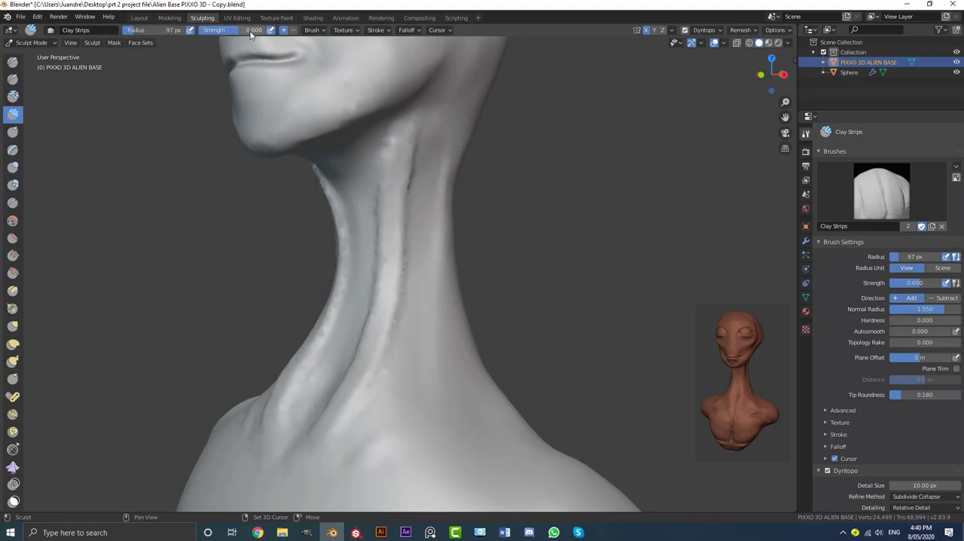
{"action": "mouse_move", "coordinate": [410, 128]}
{"action": "left_mouse_down", "text": "shift"}
{"action": "mouse_move", "coordinate": [399, 305]}
{"action": "mouse_move", "coordinate": [373, 389]}
{"action": "left_mouse_up", "text": "shift"}
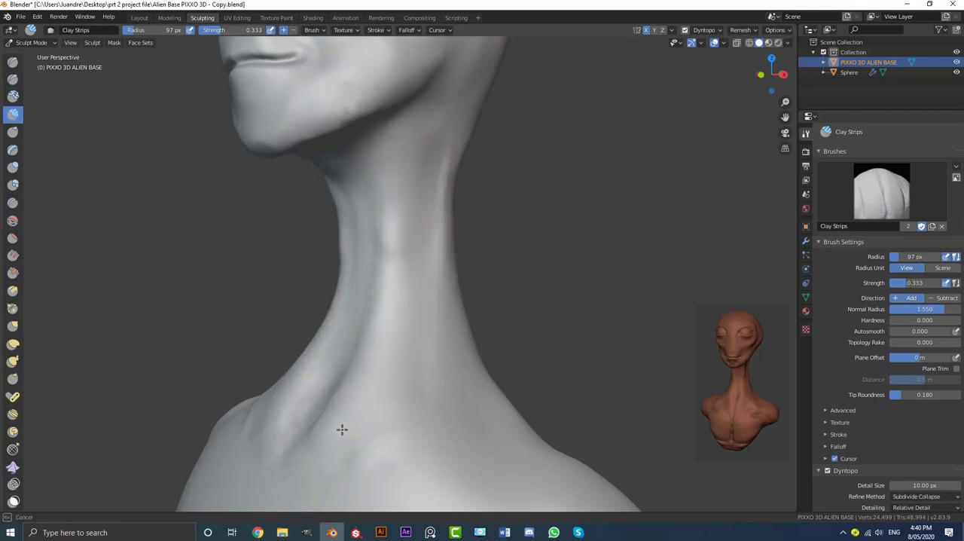
{"action": "left_click_drag", "start_coordinate": [342, 430], "coordinate": [366, 387], "text": "shift"}
{"action": "mouse_move", "coordinate": [366, 387]}
{"action": "middle_mouse_down"}
{"action": "mouse_move", "coordinate": [396, 370]}
{"action": "mouse_move", "coordinate": [452, 369]}
{"action": "mouse_move", "coordinate": [390, 369]}
{"action": "mouse_move", "coordinate": [456, 369]}
{"action": "mouse_move", "coordinate": [392, 372]}
{"action": "mouse_move", "coordinate": [400, 379]}
{"action": "mouse_move", "coordinate": [370, 269]}
{"action": "mouse_move", "coordinate": [389, 291]}
{"action": "middle_mouse_up"}
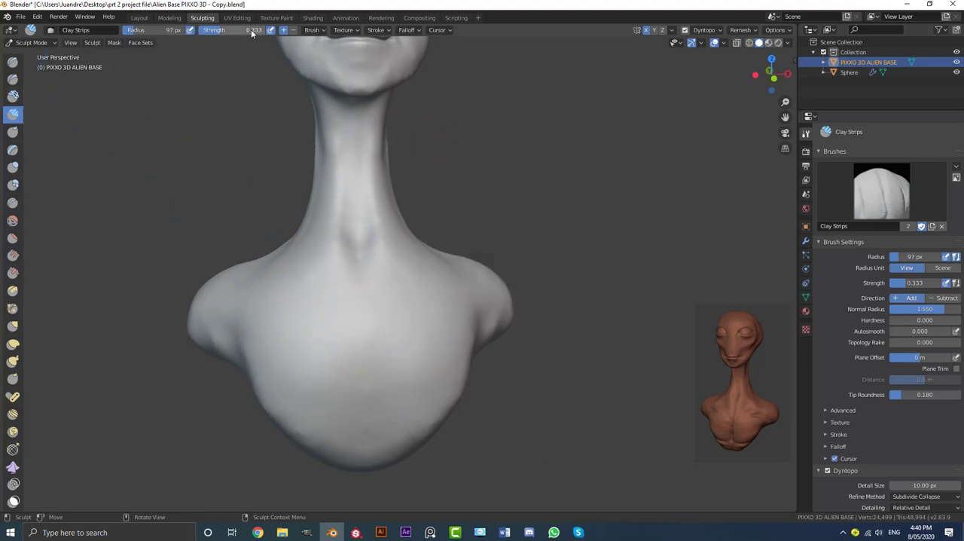
Set the brush radius to 78 px and strength to 0.304, and lay horizontal clay strips across the lower chest
{"action": "key", "text": "f"}
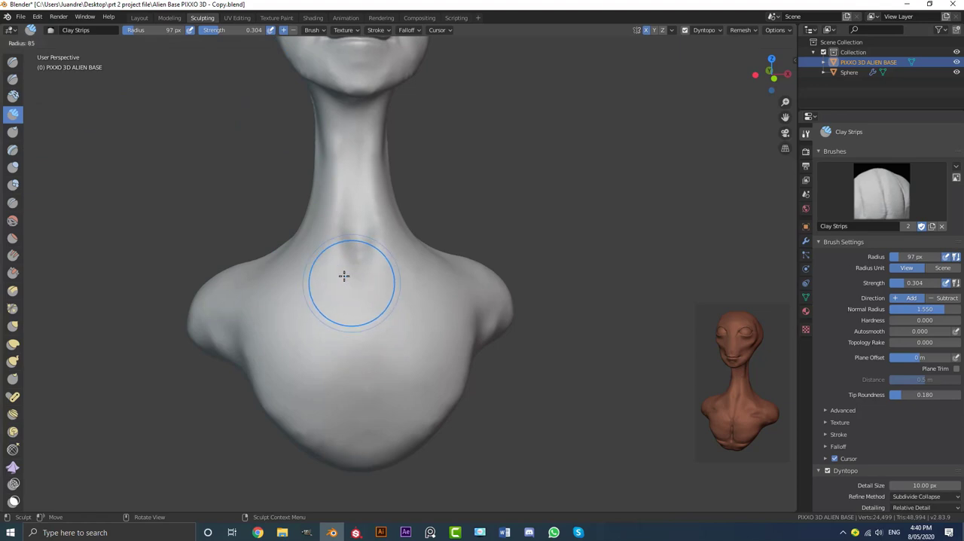
{"action": "left_click", "coordinate": [342, 275]}
{"action": "key", "text": "KP_1"}
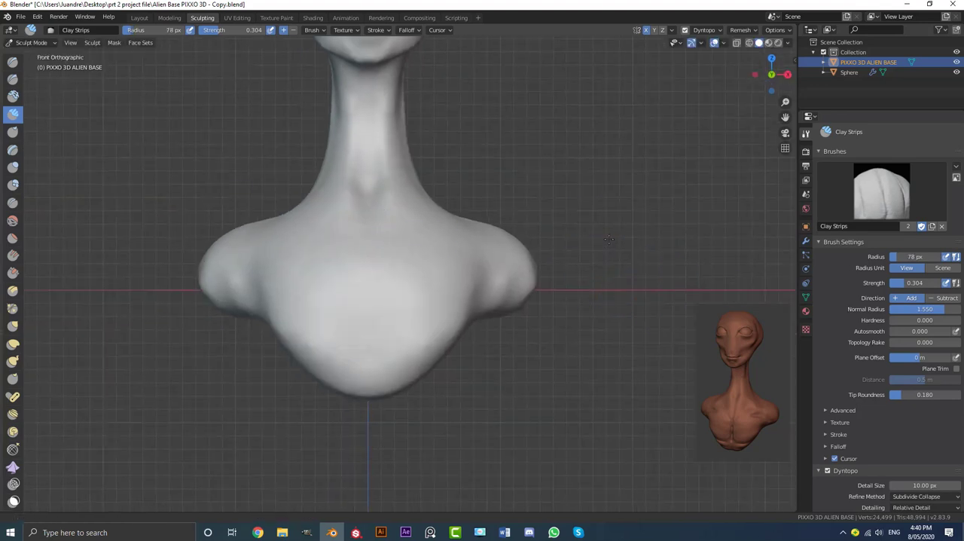
{"action": "scroll", "coordinate": [414, 181], "scroll_direction": "up", "scroll_amount": 4}
{"action": "scroll", "coordinate": [392, 277], "scroll_direction": "up", "scroll_amount": 3}
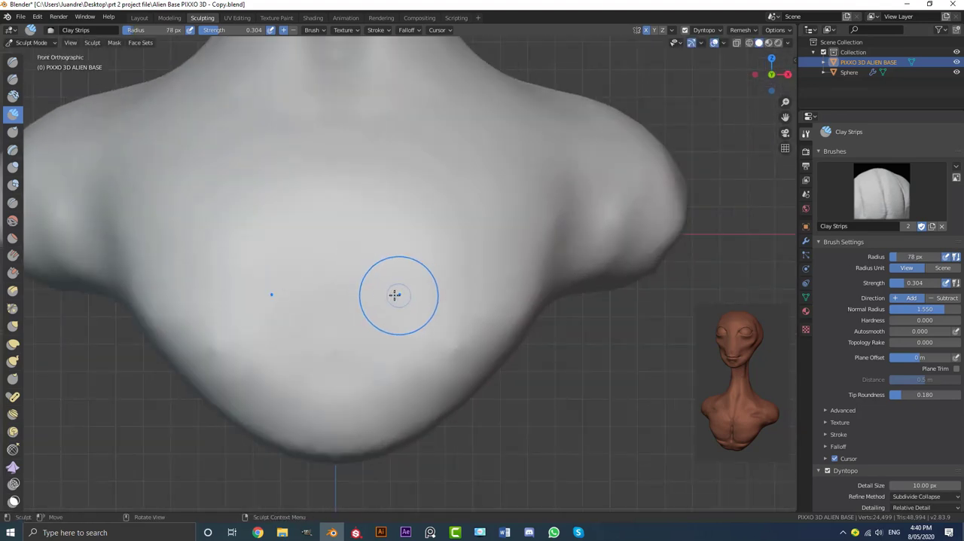
{"action": "left_click_drag", "start_coordinate": [376, 325], "coordinate": [493, 315]}
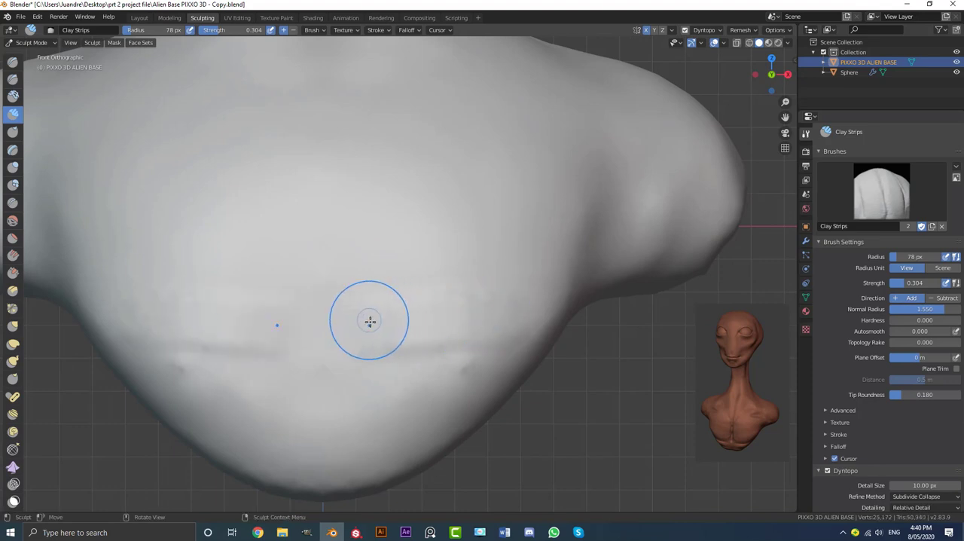
{"action": "left_click_drag", "start_coordinate": [369, 322], "coordinate": [495, 301]}
{"action": "left_click_drag", "start_coordinate": [360, 338], "coordinate": [490, 304]}
{"action": "left_click_drag", "start_coordinate": [573, 279], "coordinate": [577, 277]}
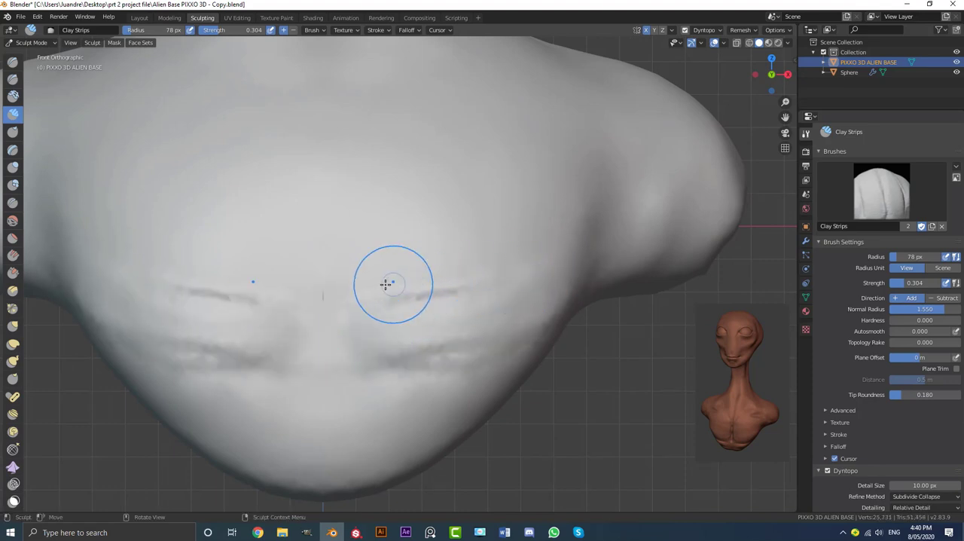
Stack horizontal clay strips up the chest from the lower strips to just below the collarbones
{"action": "left_click_drag", "start_coordinate": [378, 286], "coordinate": [544, 265]}
{"action": "left_click_drag", "start_coordinate": [363, 270], "coordinate": [562, 247]}
{"action": "left_click_drag", "start_coordinate": [354, 238], "coordinate": [523, 214]}
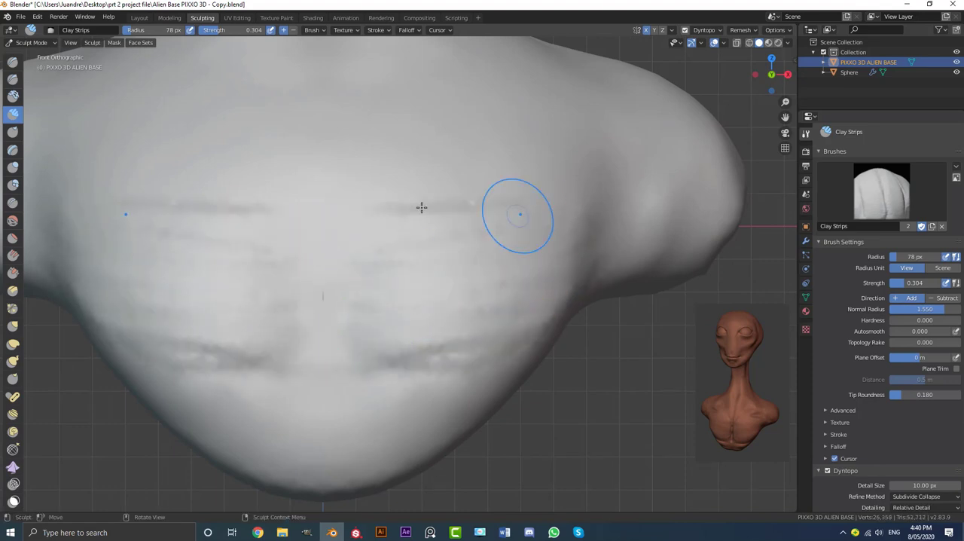
{"action": "left_click_drag", "start_coordinate": [370, 203], "coordinate": [584, 177]}
{"action": "left_click_drag", "start_coordinate": [386, 181], "coordinate": [557, 142]}
{"action": "left_click_drag", "start_coordinate": [379, 164], "coordinate": [534, 134]}
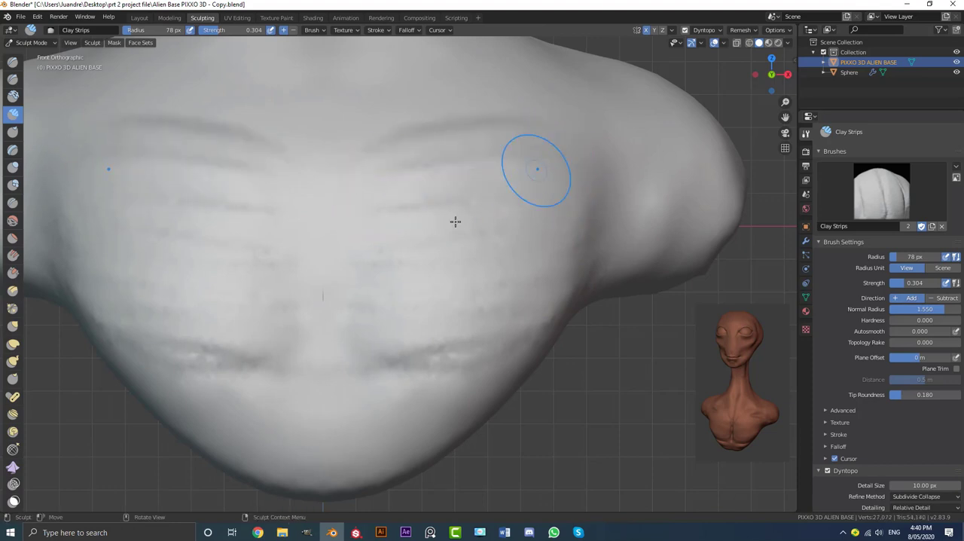
Sweep clay strips from the upper chest outward toward the armpit and underside of the shoulder
{"action": "scroll", "coordinate": [424, 268], "scroll_direction": "down", "scroll_amount": 3}
{"action": "middle_click_drag", "start_coordinate": [413, 297], "coordinate": [382, 333], "text": "shift"}
{"action": "scroll", "coordinate": [392, 309], "scroll_direction": "up", "scroll_amount": 2}
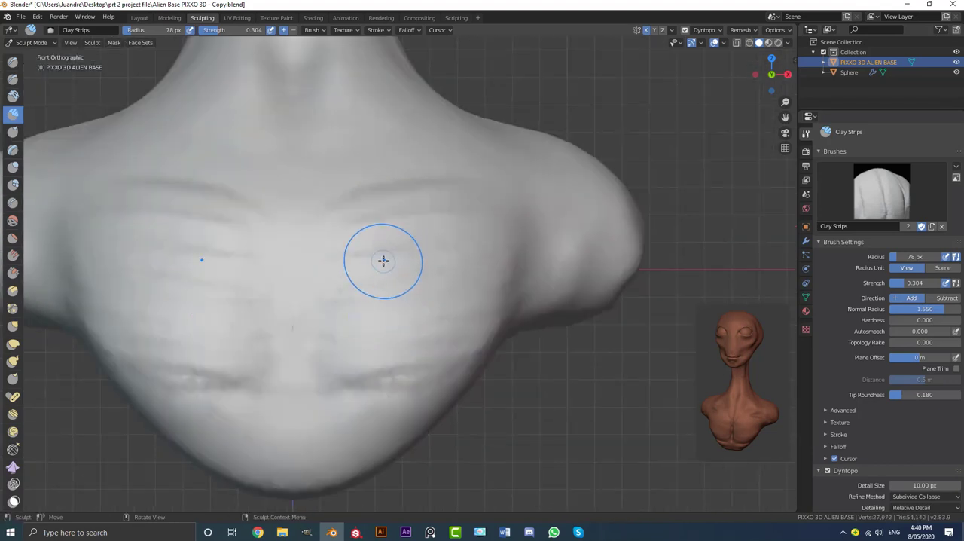
{"action": "scroll", "coordinate": [419, 232], "scroll_direction": "up", "scroll_amount": 2}
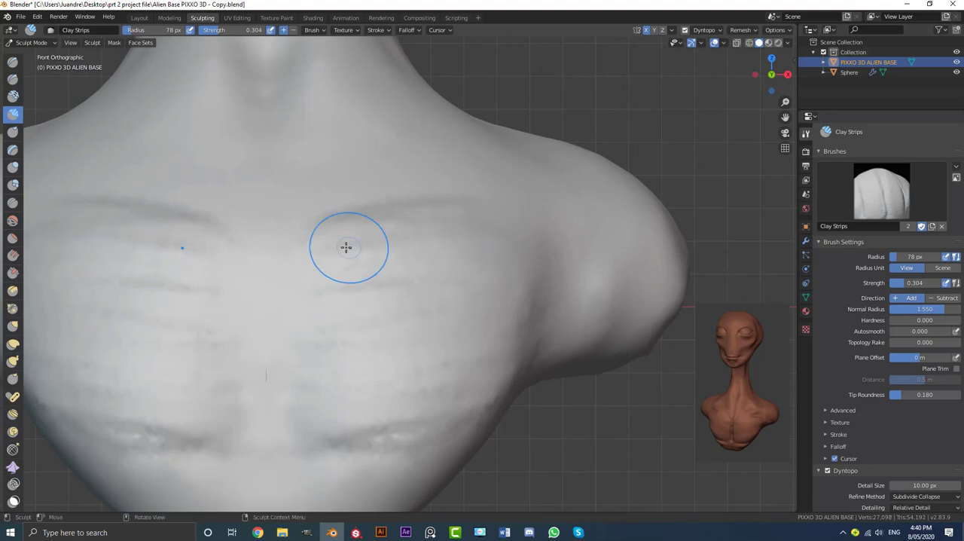
{"action": "mouse_move", "coordinate": [346, 247]}
{"action": "left_mouse_down"}
{"action": "mouse_move", "coordinate": [525, 267]}
{"action": "mouse_move", "coordinate": [539, 280]}
{"action": "left_mouse_up"}
{"action": "left_click_drag", "start_coordinate": [433, 228], "coordinate": [587, 284]}
{"action": "left_click_drag", "start_coordinate": [473, 239], "coordinate": [657, 313]}
{"action": "left_click_drag", "start_coordinate": [476, 237], "coordinate": [595, 303]}
{"action": "mouse_move", "coordinate": [436, 226]}
{"action": "left_mouse_down"}
{"action": "mouse_move", "coordinate": [550, 286]}
{"action": "mouse_move", "coordinate": [589, 332]}
{"action": "left_mouse_up"}
Fill the middle of the chest muscles with further clay strips running outward from the breastbone
{"action": "left_click_drag", "start_coordinate": [305, 253], "coordinate": [467, 262]}
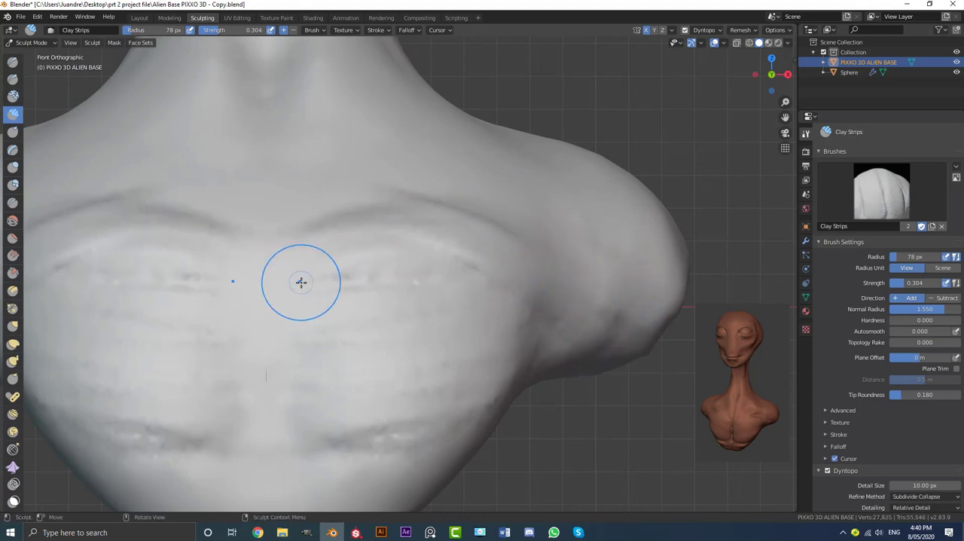
{"action": "left_click_drag", "start_coordinate": [301, 282], "coordinate": [469, 292]}
{"action": "left_click_drag", "start_coordinate": [299, 329], "coordinate": [513, 358]}
{"action": "middle_click_drag", "start_coordinate": [324, 367], "coordinate": [329, 308], "text": "shift"}
{"action": "left_click_drag", "start_coordinate": [325, 343], "coordinate": [482, 306]}
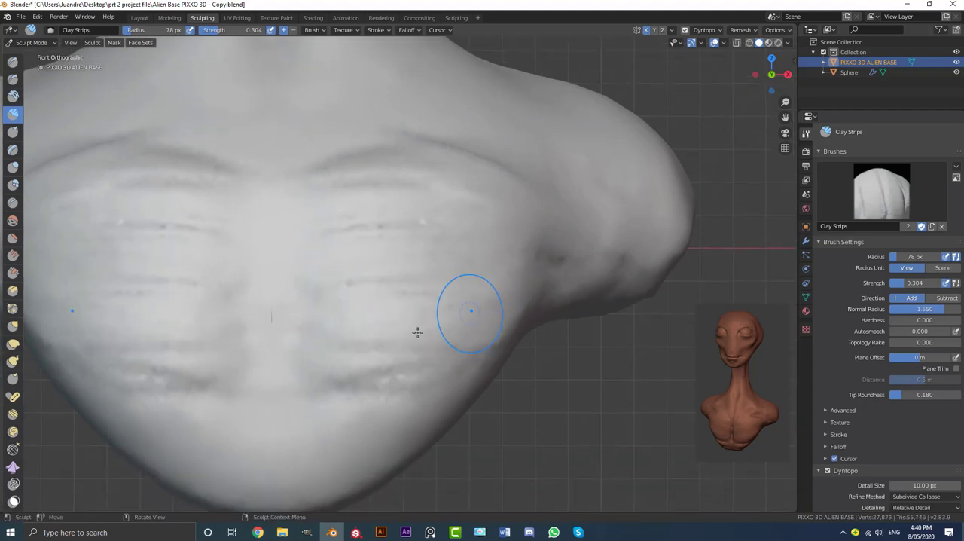
Build up the lower edge of the chest muscles with clay strips curving up toward the armpits
{"action": "left_click_drag", "start_coordinate": [330, 373], "coordinate": [518, 280]}
{"action": "middle_click_drag", "start_coordinate": [380, 332], "coordinate": [404, 274], "text": "shift"}
{"action": "left_click_drag", "start_coordinate": [320, 347], "coordinate": [561, 239]}
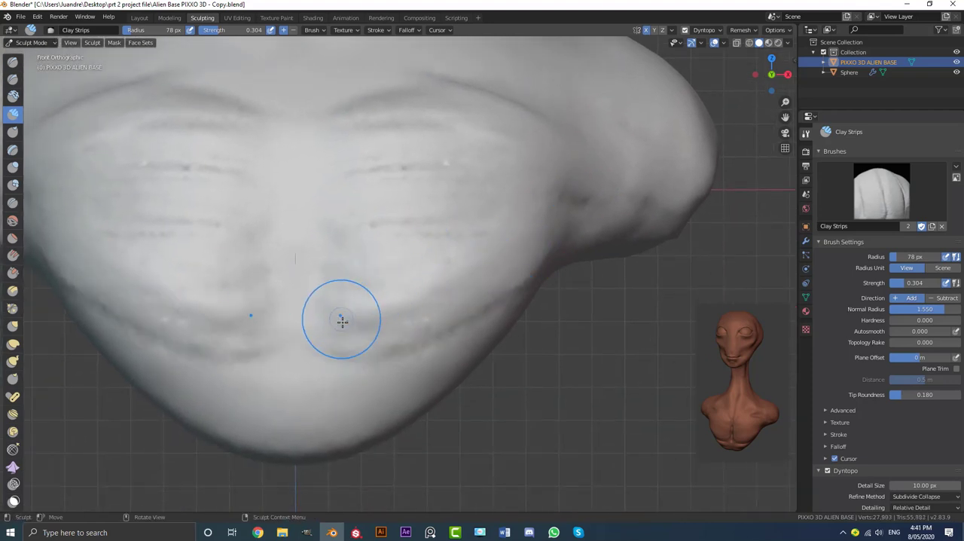
Thicken the chest muscles' lower edge toward the armpits with clay strips and smooth the strip marks across the chest
{"action": "left_click_drag", "start_coordinate": [339, 320], "coordinate": [565, 238]}
{"action": "left_click_drag", "start_coordinate": [336, 290], "coordinate": [538, 206]}
{"action": "mouse_move", "coordinate": [539, 207]}
{"action": "middle_mouse_down"}
{"action": "mouse_move", "coordinate": [407, 241]}
{"action": "mouse_move", "coordinate": [344, 245]}
{"action": "middle_mouse_up"}
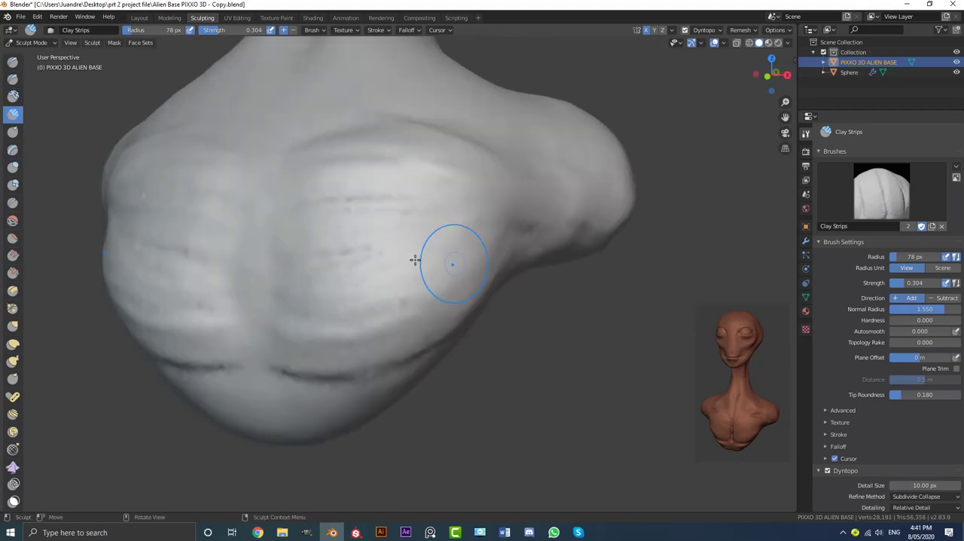
{"action": "middle_click_drag", "start_coordinate": [475, 231], "coordinate": [335, 232]}
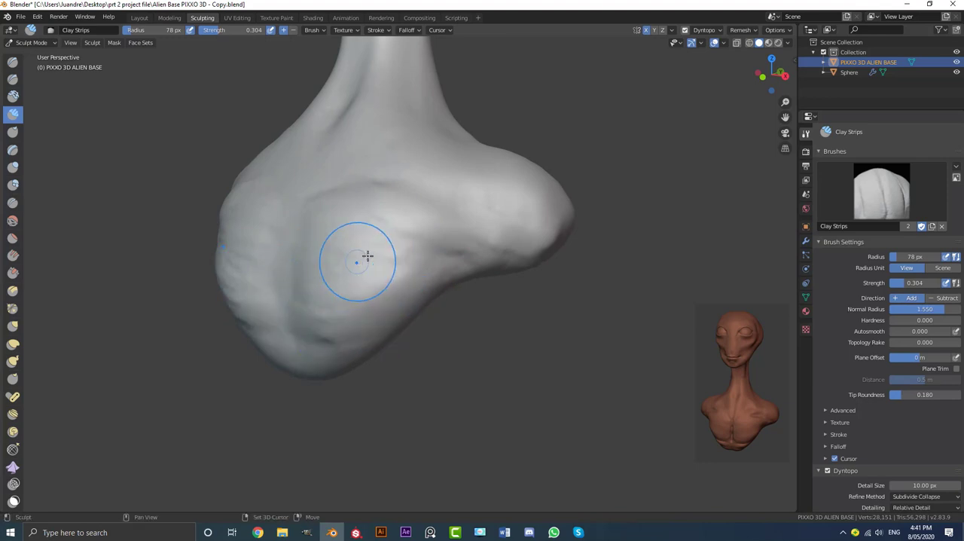
{"action": "mouse_move", "coordinate": [452, 249]}
{"action": "middle_mouse_down"}
{"action": "mouse_move", "coordinate": [385, 251]}
{"action": "mouse_move", "coordinate": [404, 254]}
{"action": "mouse_move", "coordinate": [361, 324]}
{"action": "mouse_move", "coordinate": [384, 323]}
{"action": "mouse_move", "coordinate": [387, 281]}
{"action": "mouse_move", "coordinate": [384, 300]}
{"action": "middle_mouse_up"}
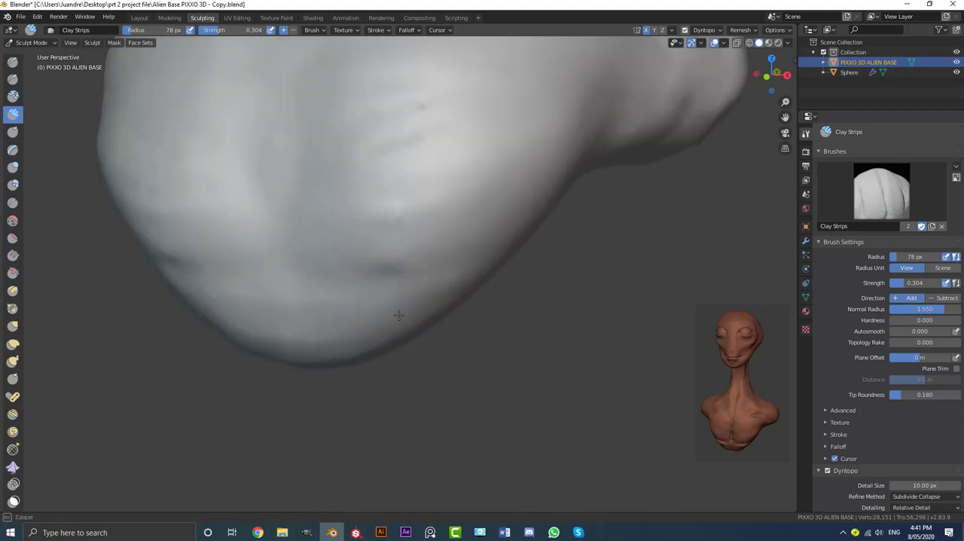
Lay horizontal clay strips on both sides of the midline just below the chest to form the upper abdominal muscles
{"action": "left_click_drag", "start_coordinate": [403, 318], "coordinate": [327, 333]}
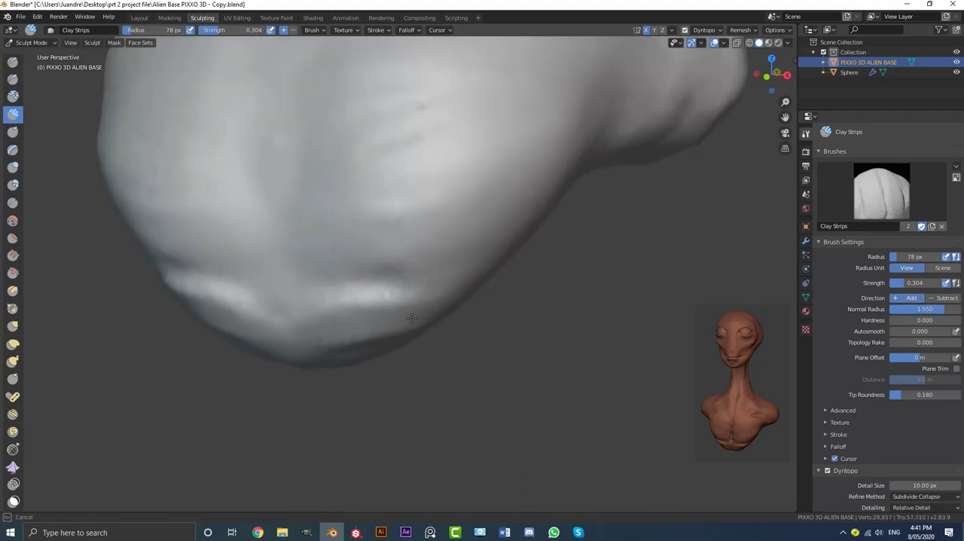
{"action": "mouse_move", "coordinate": [439, 309]}
{"action": "left_mouse_down"}
{"action": "mouse_move", "coordinate": [308, 308]}
{"action": "mouse_move", "coordinate": [334, 314]}
{"action": "left_mouse_up"}
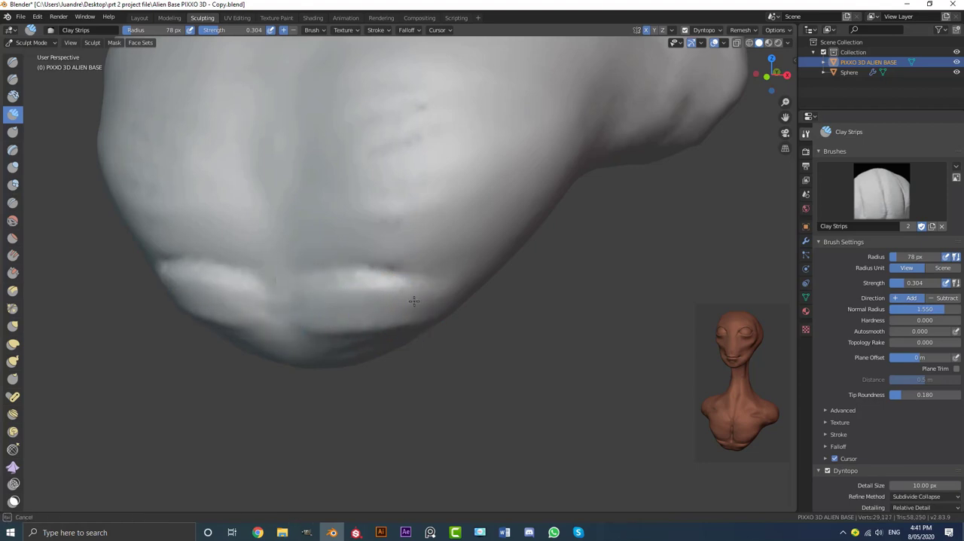
{"action": "left_click_drag", "start_coordinate": [419, 302], "coordinate": [324, 285]}
{"action": "scroll", "coordinate": [433, 296], "scroll_direction": "down", "scroll_amount": 4}
{"action": "mouse_move", "coordinate": [437, 296]}
{"action": "middle_mouse_down"}
{"action": "mouse_move", "coordinate": [469, 298]}
{"action": "mouse_move", "coordinate": [391, 301]}
{"action": "middle_mouse_up"}
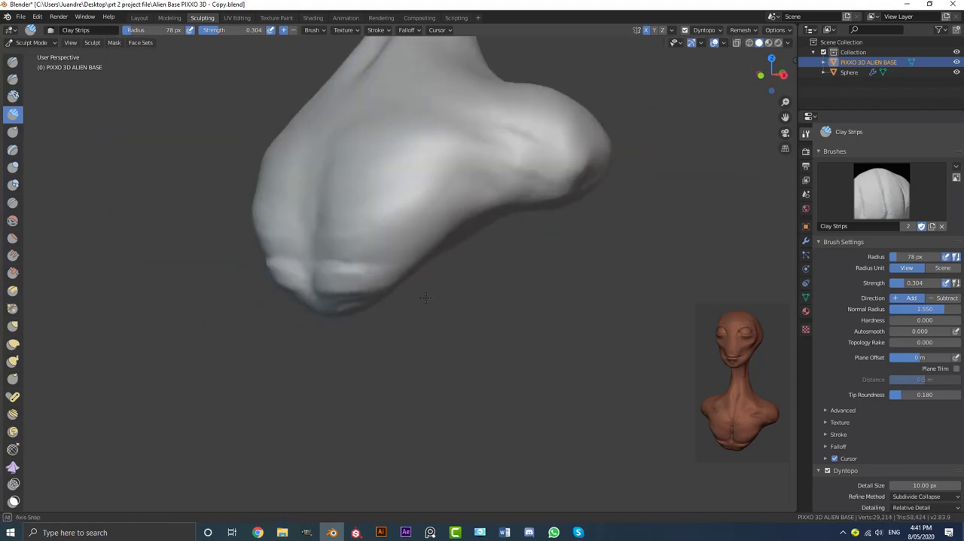
Build a second pair of abdominal muscles beneath the first with clay strips and smooth both rows
{"action": "scroll", "coordinate": [391, 300], "scroll_direction": "up", "scroll_amount": 1}
{"action": "scroll", "coordinate": [391, 301], "scroll_direction": "up", "scroll_amount": 3}
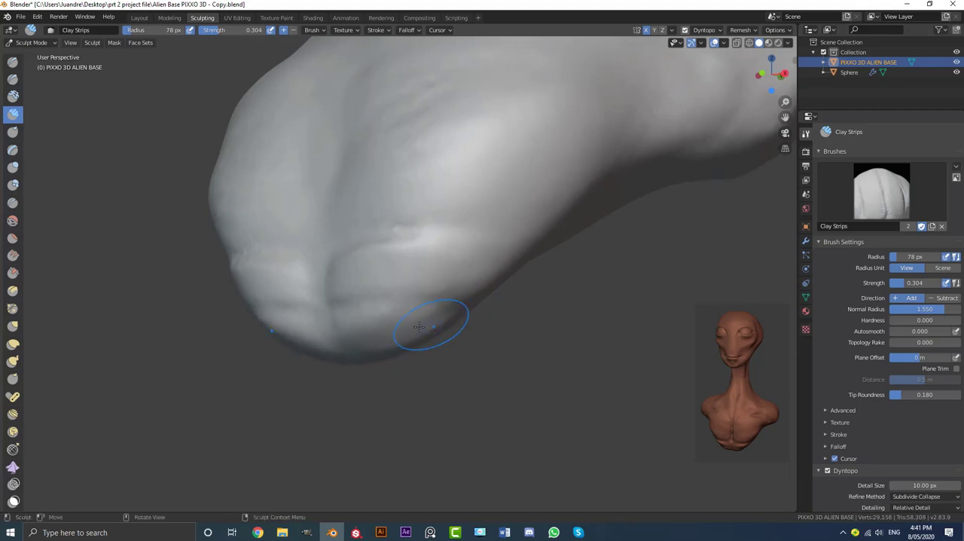
{"action": "scroll", "coordinate": [427, 314], "scroll_direction": "up", "scroll_amount": 2}
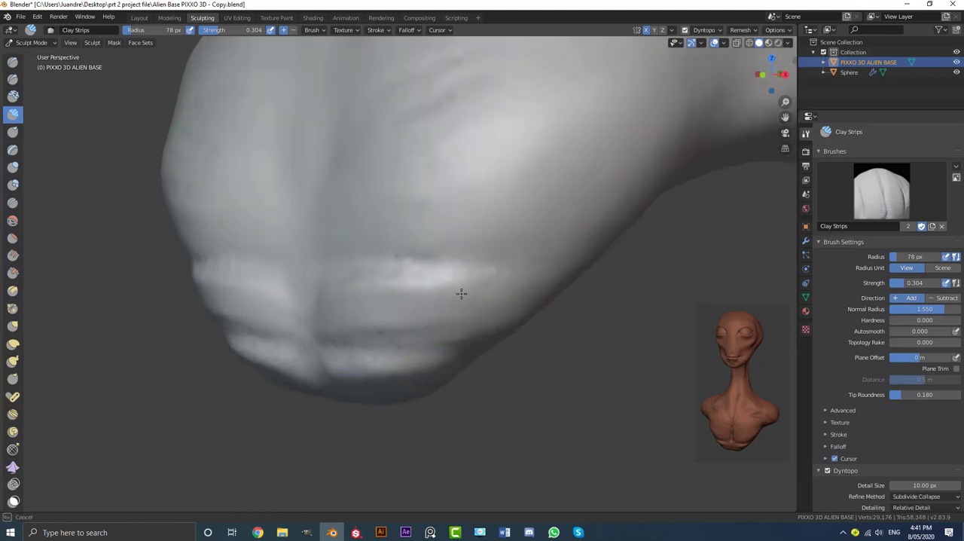
{"action": "mouse_move", "coordinate": [432, 305]}
{"action": "middle_mouse_down"}
{"action": "mouse_move", "coordinate": [447, 309]}
{"action": "mouse_move", "coordinate": [427, 321]}
{"action": "middle_mouse_up"}
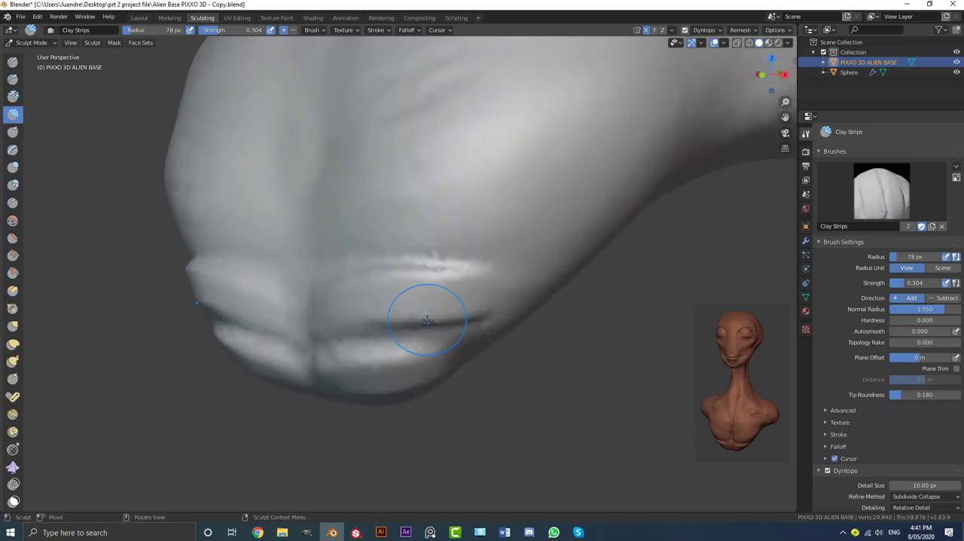
{"action": "left_click_drag", "start_coordinate": [421, 321], "coordinate": [471, 277]}
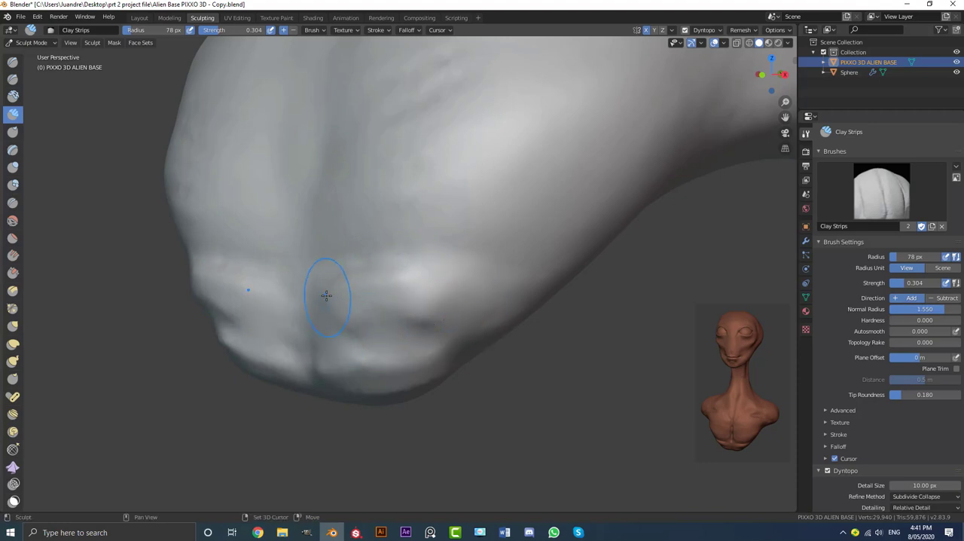
{"action": "mouse_move", "coordinate": [355, 399]}
{"action": "middle_mouse_down"}
{"action": "mouse_move", "coordinate": [462, 299]}
{"action": "mouse_move", "coordinate": [405, 297]}
{"action": "middle_mouse_up"}
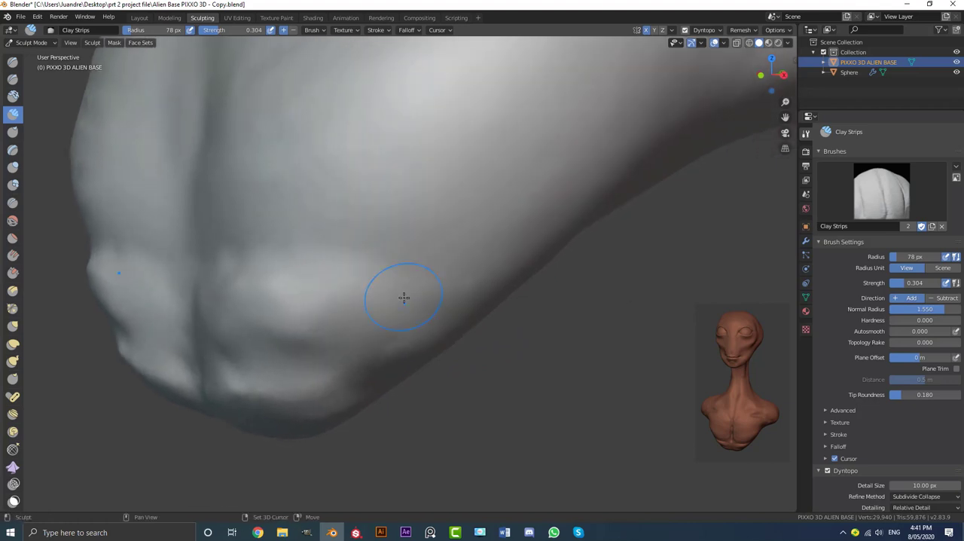
Sweep clay strips from the upper abdominal muscles outward and up along the ribs toward the flanks
{"action": "mouse_move", "coordinate": [302, 291]}
{"action": "middle_mouse_down"}
{"action": "mouse_move", "coordinate": [549, 216]}
{"action": "mouse_move", "coordinate": [351, 248]}
{"action": "middle_mouse_up"}
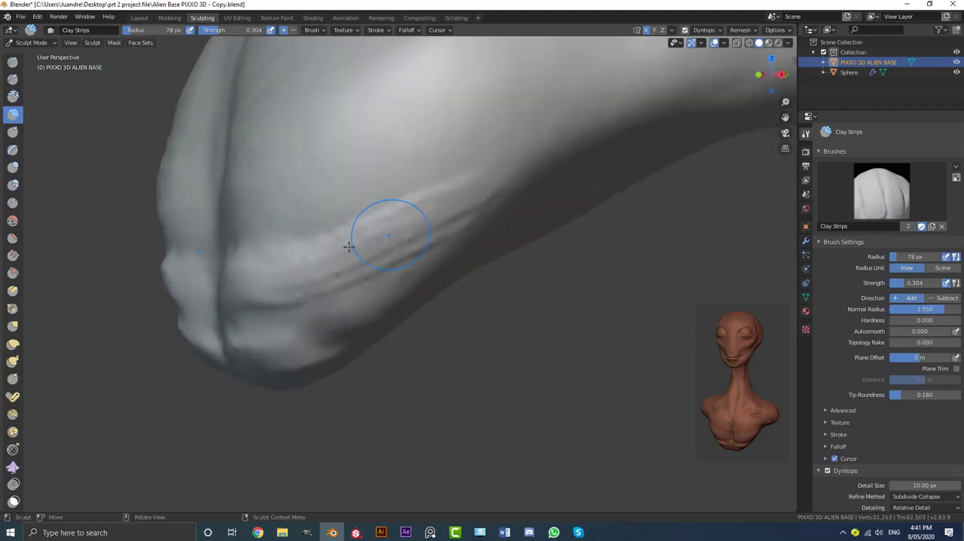
{"action": "left_click_drag", "start_coordinate": [439, 224], "coordinate": [504, 207]}
{"action": "mouse_move", "coordinate": [310, 261]}
{"action": "left_mouse_down"}
{"action": "mouse_move", "coordinate": [520, 198]}
{"action": "mouse_move", "coordinate": [294, 260]}
{"action": "left_mouse_up"}
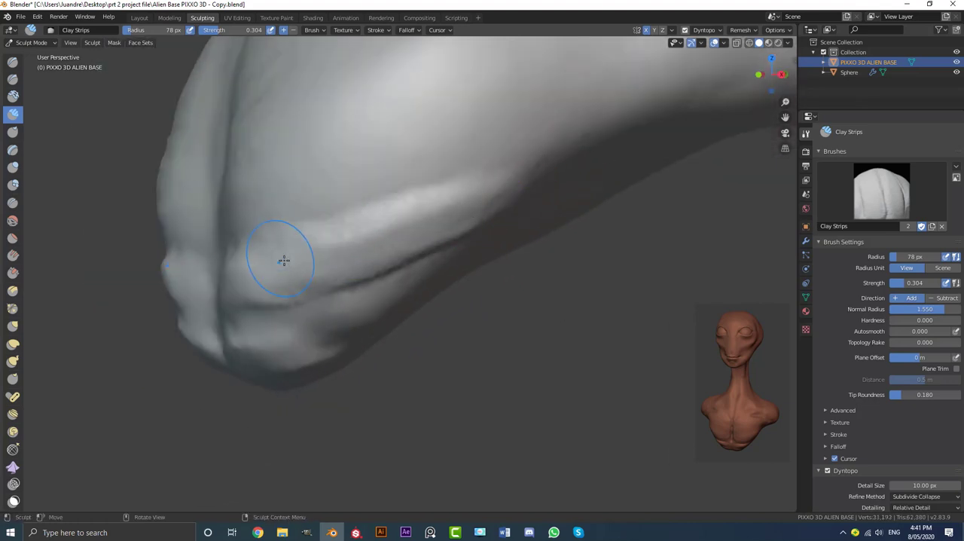
Add a lower row of clay strips running from the bottom abdominal muscles up along the sides of the torso
{"action": "mouse_move", "coordinate": [262, 266]}
{"action": "middle_mouse_down"}
{"action": "mouse_move", "coordinate": [407, 281]}
{"action": "mouse_move", "coordinate": [433, 269]}
{"action": "middle_mouse_up"}
{"action": "scroll", "coordinate": [446, 280], "scroll_direction": "down", "scroll_amount": 4}
{"action": "scroll", "coordinate": [433, 269], "scroll_direction": "up", "scroll_amount": 5}
{"action": "mouse_move", "coordinate": [376, 312]}
{"action": "left_mouse_down"}
{"action": "mouse_move", "coordinate": [189, 383]}
{"action": "mouse_move", "coordinate": [480, 264]}
{"action": "left_mouse_up"}
{"action": "mouse_move", "coordinate": [237, 369]}
{"action": "left_mouse_down"}
{"action": "mouse_move", "coordinate": [497, 237]}
{"action": "mouse_move", "coordinate": [241, 366]}
{"action": "left_mouse_up"}
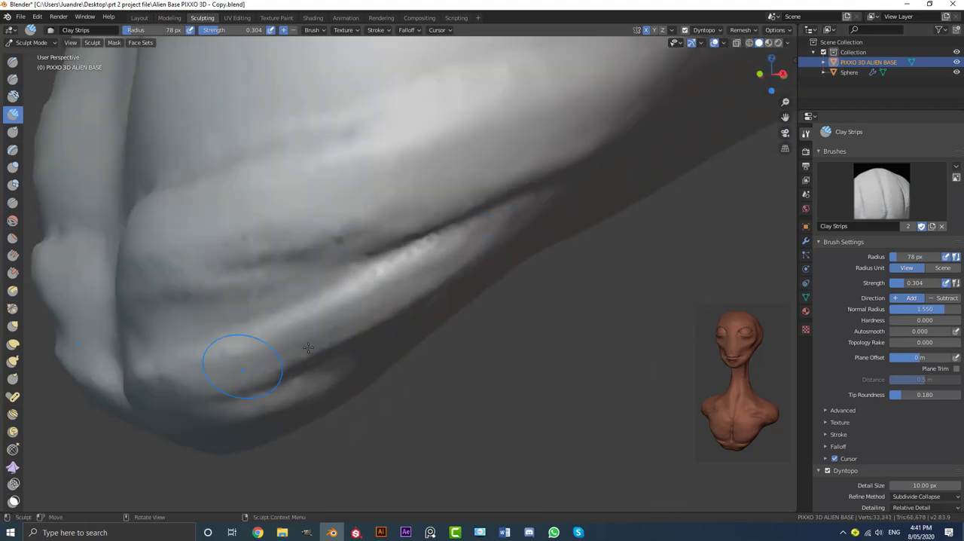
{"action": "scroll", "coordinate": [301, 331], "scroll_direction": "down", "scroll_amount": 3}
{"action": "middle_click_drag", "start_coordinate": [302, 331], "coordinate": [339, 324]}
{"action": "scroll", "coordinate": [391, 309], "scroll_direction": "up", "scroll_amount": 3}
{"action": "left_click_drag", "start_coordinate": [481, 272], "coordinate": [380, 294]}
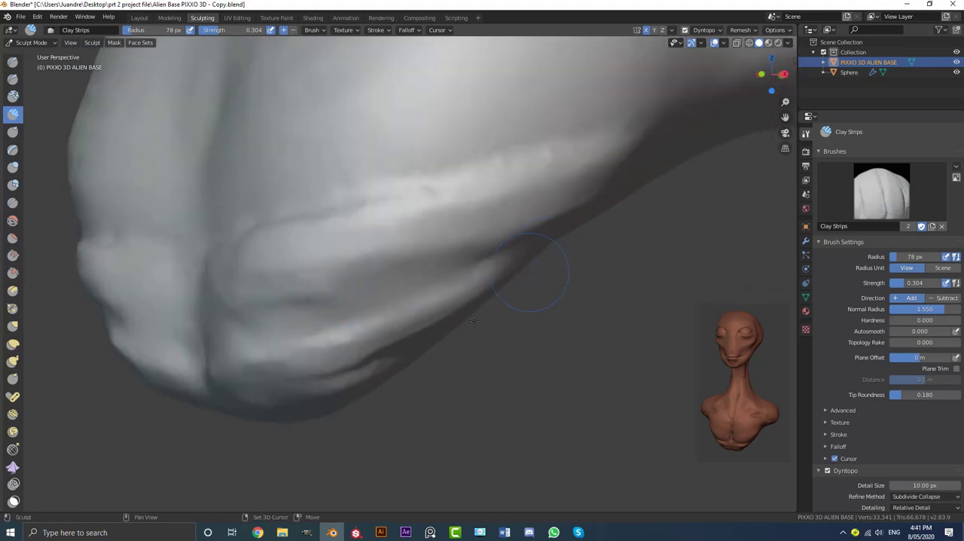
Smooth the abdominal and rib strips, blending them into the lower torso from the side and front
{"action": "scroll", "coordinate": [484, 318], "scroll_direction": "down", "scroll_amount": 4}
{"action": "mouse_move", "coordinate": [483, 319]}
{"action": "middle_mouse_down"}
{"action": "mouse_move", "coordinate": [467, 301]}
{"action": "mouse_move", "coordinate": [356, 303]}
{"action": "middle_mouse_up"}
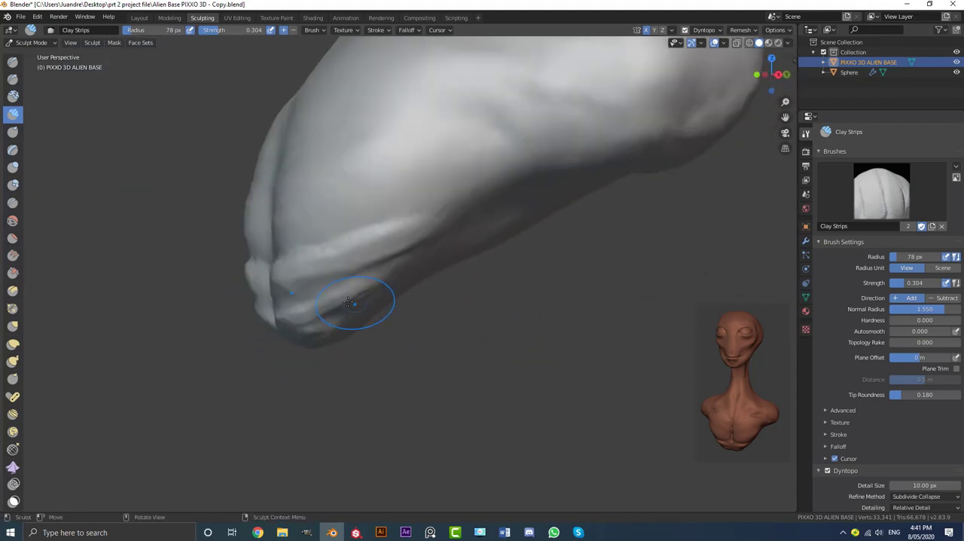
{"action": "mouse_move", "coordinate": [427, 229]}
{"action": "middle_mouse_down"}
{"action": "mouse_move", "coordinate": [489, 241]}
{"action": "mouse_move", "coordinate": [528, 233]}
{"action": "mouse_move", "coordinate": [477, 258]}
{"action": "mouse_move", "coordinate": [538, 243]}
{"action": "mouse_move", "coordinate": [465, 279]}
{"action": "mouse_move", "coordinate": [519, 290]}
{"action": "middle_mouse_up"}
{"action": "scroll", "coordinate": [509, 279], "scroll_direction": "down", "scroll_amount": 4}
{"action": "scroll", "coordinate": [518, 291], "scroll_direction": "up", "scroll_amount": 3}
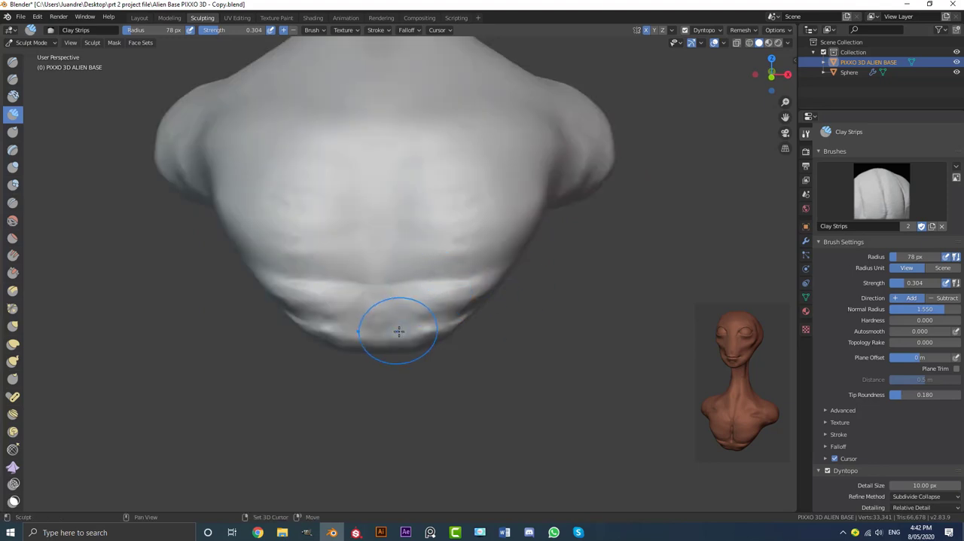
{"action": "middle_click_drag", "start_coordinate": [456, 329], "coordinate": [404, 319]}
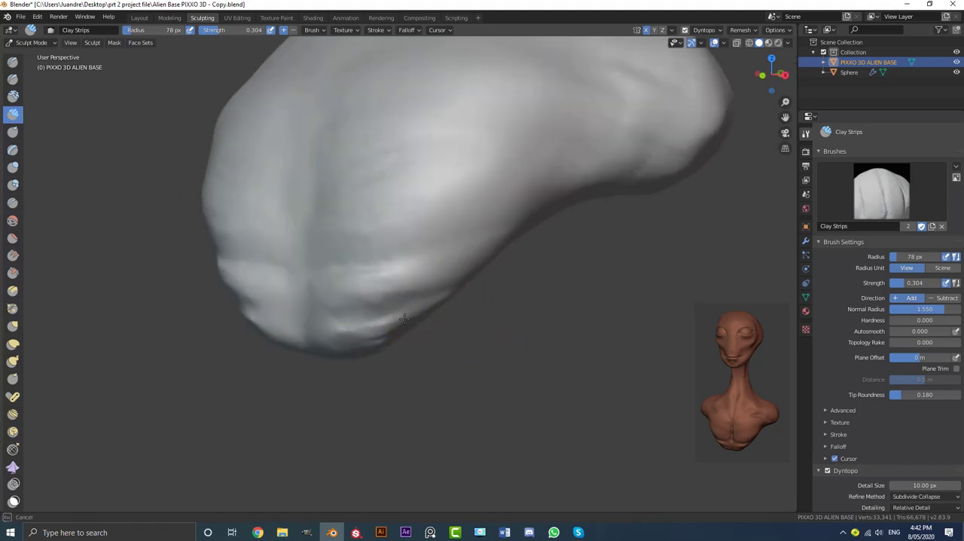
Run clay strips on the back from the base of the neck down and outward over the shoulder blades
{"action": "mouse_move", "coordinate": [324, 347]}
{"action": "middle_mouse_down"}
{"action": "mouse_move", "coordinate": [527, 345]}
{"action": "mouse_move", "coordinate": [538, 354]}
{"action": "mouse_move", "coordinate": [510, 282]}
{"action": "mouse_move", "coordinate": [369, 247]}
{"action": "mouse_move", "coordinate": [405, 211]}
{"action": "mouse_move", "coordinate": [463, 217]}
{"action": "mouse_move", "coordinate": [362, 204]}
{"action": "mouse_move", "coordinate": [383, 208]}
{"action": "mouse_move", "coordinate": [301, 209]}
{"action": "mouse_move", "coordinate": [334, 216]}
{"action": "mouse_move", "coordinate": [525, 181]}
{"action": "mouse_move", "coordinate": [463, 179]}
{"action": "mouse_move", "coordinate": [463, 195]}
{"action": "middle_mouse_up"}
{"action": "scroll", "coordinate": [464, 178], "scroll_direction": "up", "scroll_amount": 1}
{"action": "scroll", "coordinate": [459, 192], "scroll_direction": "up", "scroll_amount": 1}
{"action": "middle_click_drag", "start_coordinate": [447, 144], "coordinate": [446, 176], "text": "shift"}
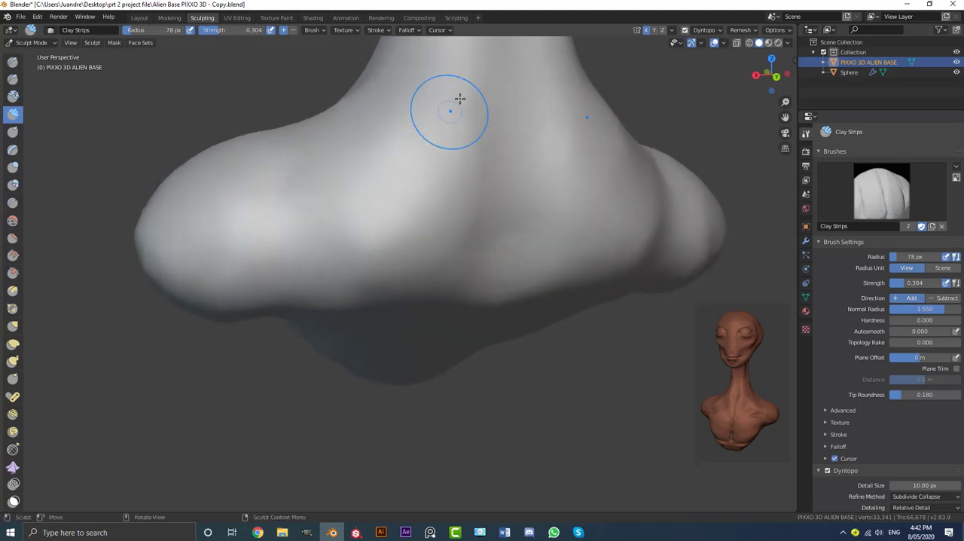
{"action": "mouse_move", "coordinate": [460, 97]}
{"action": "left_mouse_down"}
{"action": "mouse_move", "coordinate": [460, 117]}
{"action": "mouse_move", "coordinate": [307, 256]}
{"action": "left_mouse_up"}
{"action": "left_click_drag", "start_coordinate": [387, 112], "coordinate": [275, 219]}
{"action": "middle_click_drag", "start_coordinate": [370, 193], "coordinate": [324, 331], "text": "shift"}
{"action": "left_click_drag", "start_coordinate": [356, 175], "coordinate": [300, 281]}
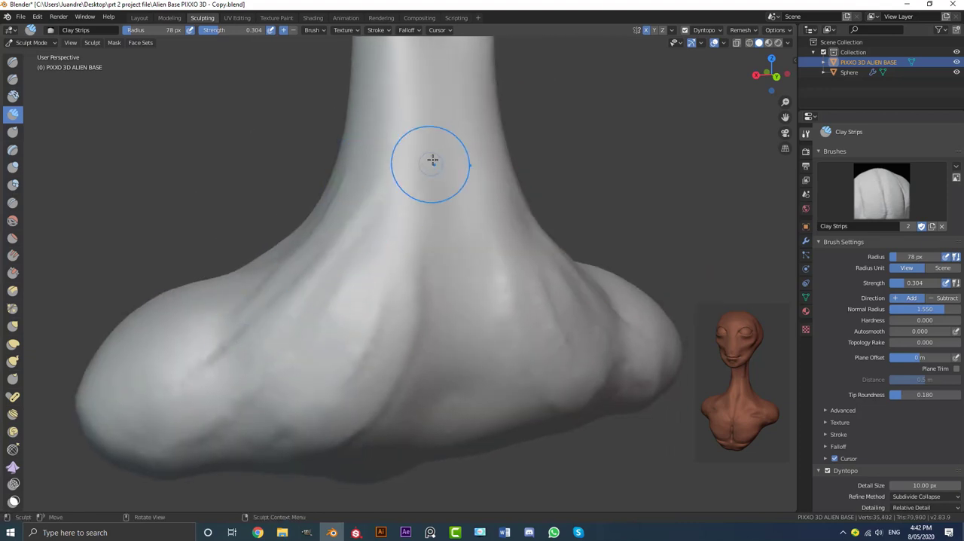
{"action": "left_click_drag", "start_coordinate": [434, 160], "coordinate": [370, 313]}
{"action": "middle_click_drag", "start_coordinate": [368, 316], "coordinate": [374, 275]}
{"action": "left_click_drag", "start_coordinate": [363, 284], "coordinate": [270, 373]}
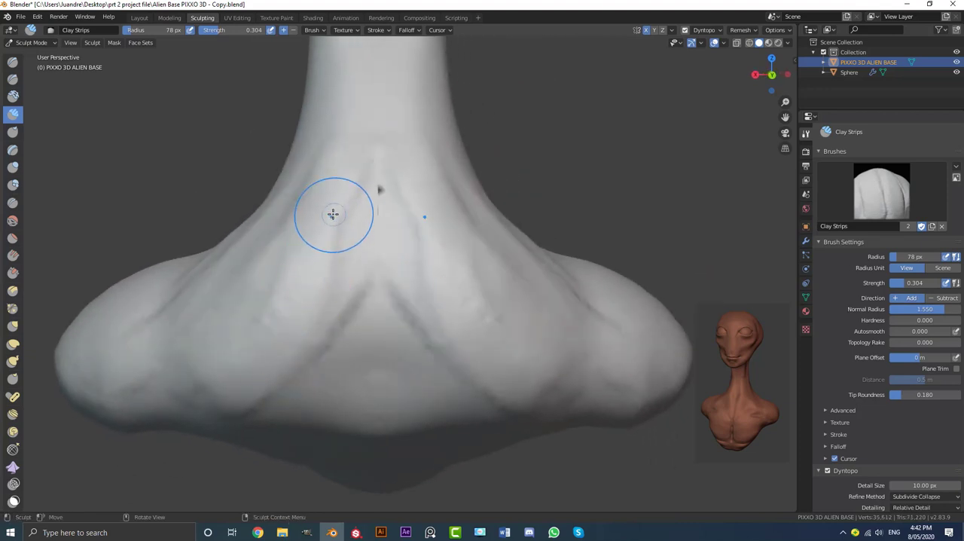
Smooth the upper back strips between the base of the neck and the shoulders
{"action": "left_click_drag", "start_coordinate": [331, 213], "coordinate": [284, 331]}
{"action": "mouse_move", "coordinate": [329, 195]}
{"action": "left_mouse_down"}
{"action": "mouse_move", "coordinate": [298, 338]}
{"action": "mouse_move", "coordinate": [261, 364]}
{"action": "mouse_move", "coordinate": [186, 342]}
{"action": "left_mouse_up"}
{"action": "left_click_drag", "start_coordinate": [266, 204], "coordinate": [156, 307], "text": "shift"}
{"action": "left_click_drag", "start_coordinate": [257, 386], "coordinate": [220, 369], "text": "shift"}
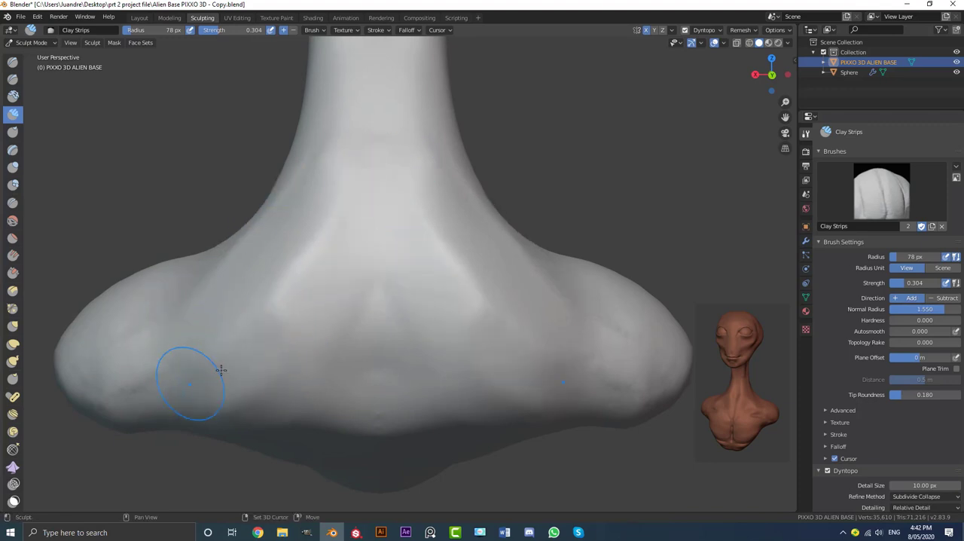
Add clay strips down both sides of the spine, fanning outward from the upper back to its lower edge
{"action": "scroll", "coordinate": [354, 353], "scroll_direction": "down", "scroll_amount": 2}
{"action": "mouse_move", "coordinate": [373, 351]}
{"action": "middle_mouse_down"}
{"action": "mouse_move", "coordinate": [434, 352]}
{"action": "mouse_move", "coordinate": [373, 350]}
{"action": "middle_mouse_up"}
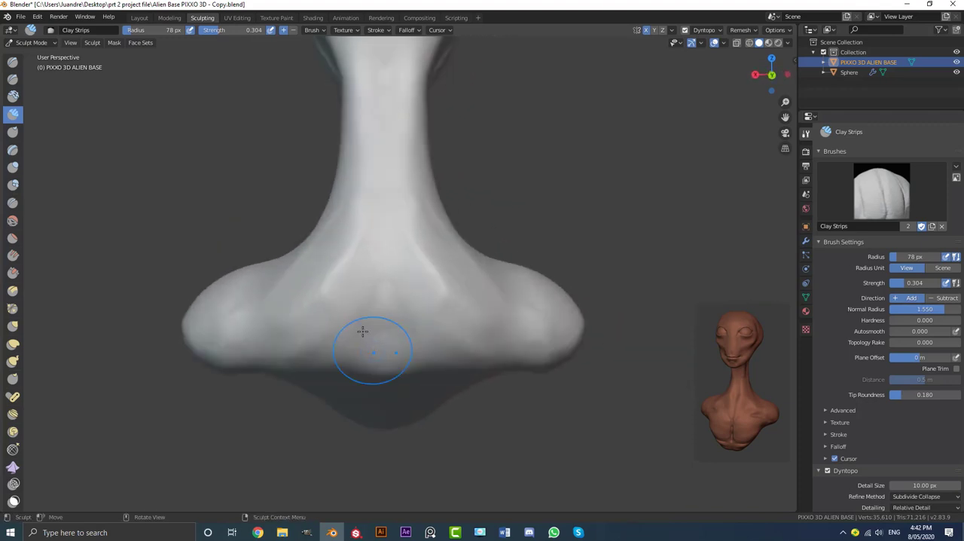
{"action": "scroll", "coordinate": [353, 317], "scroll_direction": "up", "scroll_amount": 3}
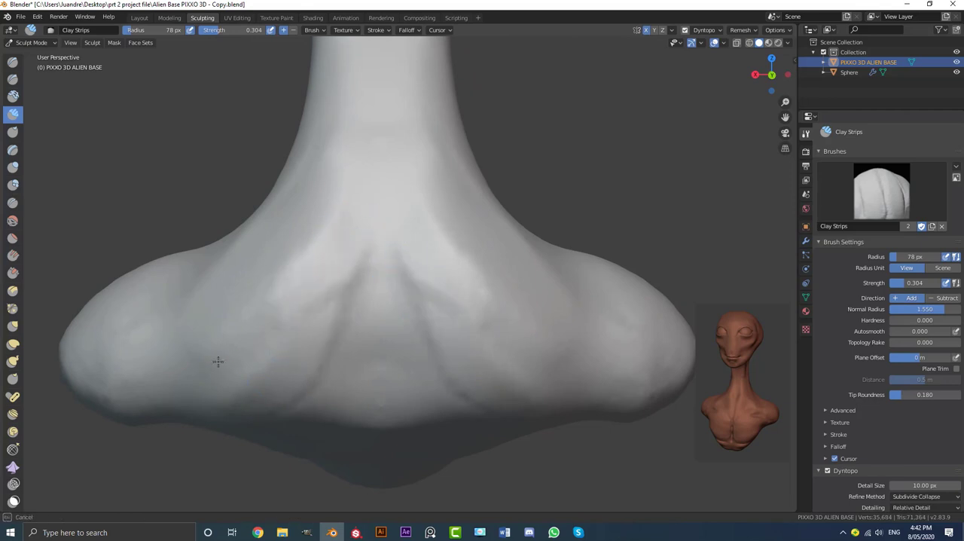
{"action": "left_click_drag", "start_coordinate": [302, 389], "coordinate": [327, 266]}
{"action": "scroll", "coordinate": [344, 312], "scroll_direction": "down", "scroll_amount": 4}
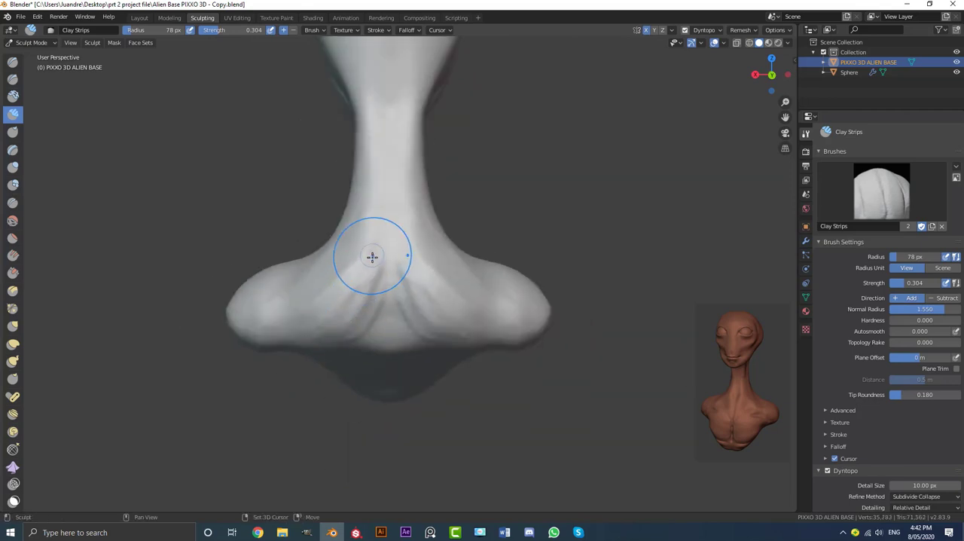
Lay clay strips down the front and outer side of the shoulders to form the deltoid muscles
{"action": "scroll", "coordinate": [383, 323], "scroll_direction": "down", "scroll_amount": 3}
{"action": "middle_click_drag", "start_coordinate": [383, 324], "coordinate": [458, 345]}
{"action": "scroll", "coordinate": [458, 345], "scroll_direction": "up", "scroll_amount": 3}
{"action": "mouse_move", "coordinate": [469, 393]}
{"action": "middle_mouse_down"}
{"action": "mouse_move", "coordinate": [424, 256]}
{"action": "mouse_move", "coordinate": [464, 219]}
{"action": "mouse_move", "coordinate": [497, 267]}
{"action": "mouse_move", "coordinate": [416, 285]}
{"action": "middle_mouse_up"}
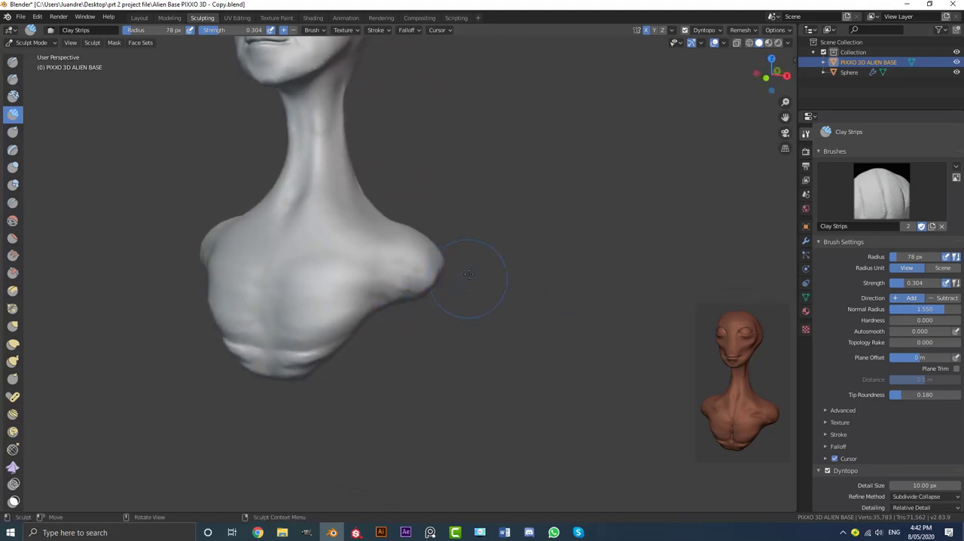
{"action": "scroll", "coordinate": [469, 275], "scroll_direction": "up", "scroll_amount": 5}
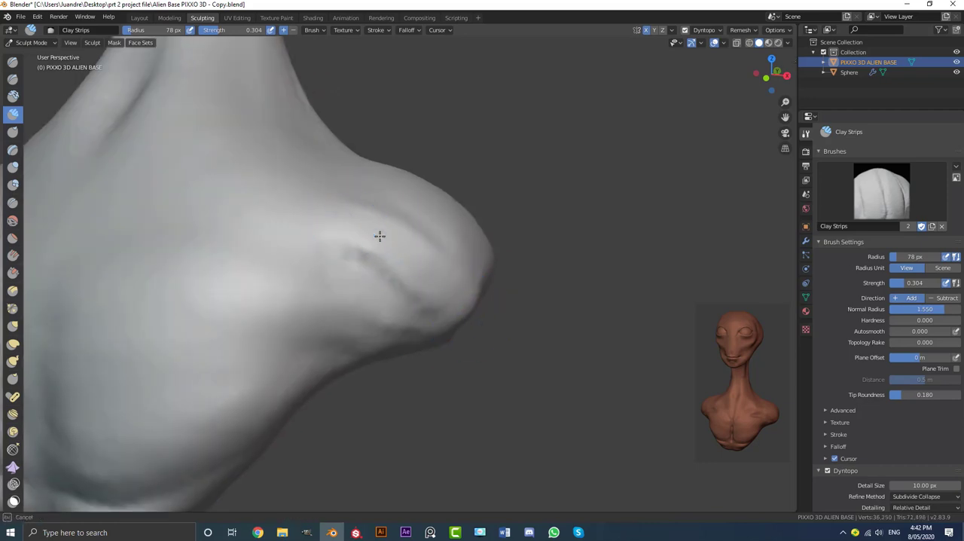
{"action": "middle_click_drag", "start_coordinate": [380, 236], "coordinate": [383, 210]}
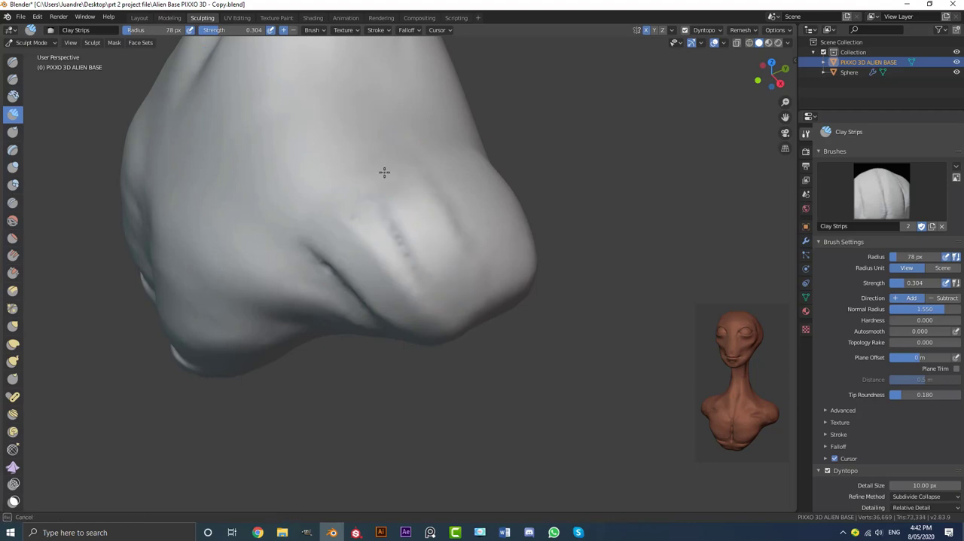
{"action": "middle_click_drag", "start_coordinate": [486, 348], "coordinate": [481, 211]}
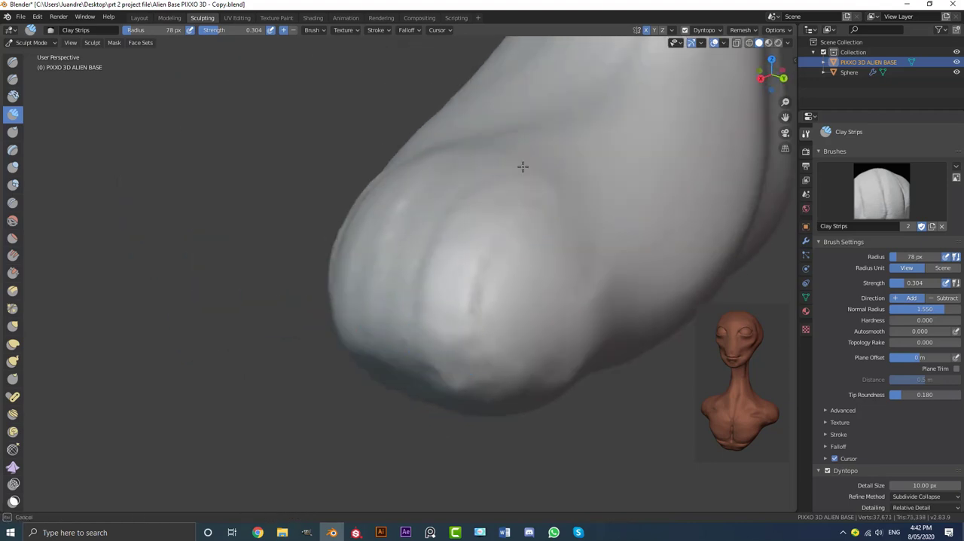
Continue the deltoid clay strips around the back of the shoulders toward the outer ends
{"action": "middle_click_drag", "start_coordinate": [489, 373], "coordinate": [469, 321]}
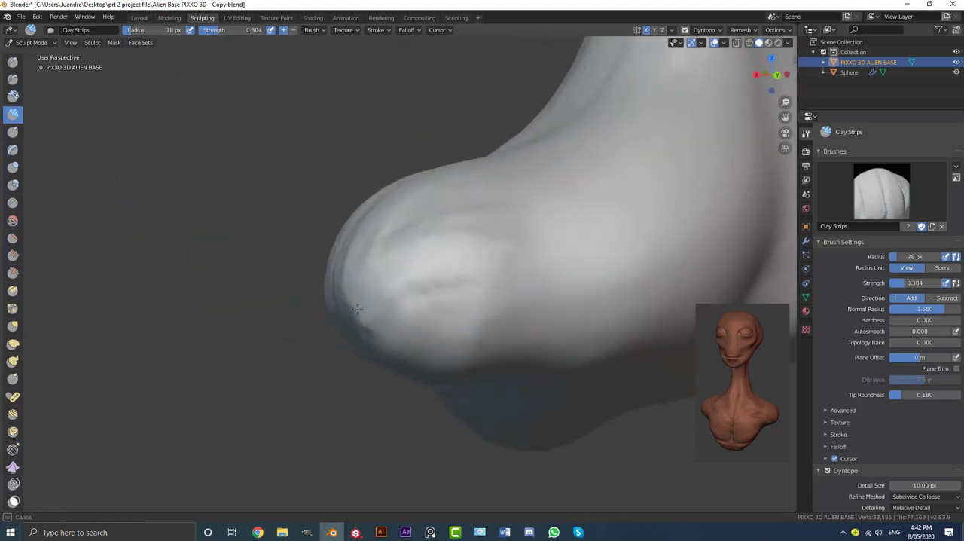
{"action": "mouse_move", "coordinate": [498, 217]}
{"action": "middle_mouse_down"}
{"action": "mouse_move", "coordinate": [447, 277]}
{"action": "mouse_move", "coordinate": [513, 275]}
{"action": "middle_mouse_up"}
{"action": "mouse_move", "coordinate": [414, 309]}
{"action": "middle_mouse_down"}
{"action": "mouse_move", "coordinate": [452, 302]}
{"action": "mouse_move", "coordinate": [523, 322]}
{"action": "mouse_move", "coordinate": [502, 291]}
{"action": "mouse_move", "coordinate": [562, 290]}
{"action": "mouse_move", "coordinate": [422, 277]}
{"action": "middle_mouse_up"}
{"action": "left_click_drag", "start_coordinate": [569, 269], "coordinate": [405, 283]}
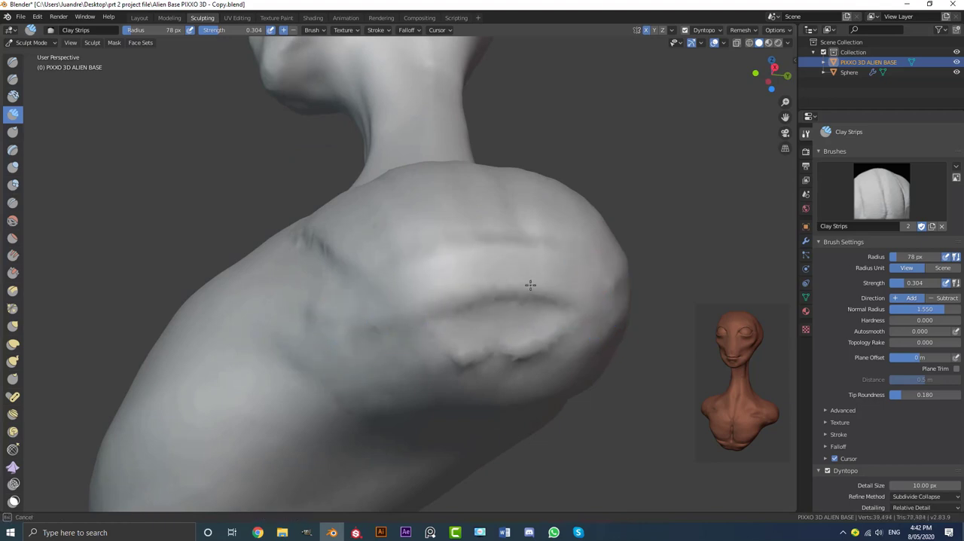
Build up the outer end and underside of the shoulders with horizontal clay strips
{"action": "left_click_drag", "start_coordinate": [530, 285], "coordinate": [570, 296]}
{"action": "middle_click_drag", "start_coordinate": [564, 316], "coordinate": [497, 308]}
{"action": "left_click_drag", "start_coordinate": [433, 292], "coordinate": [581, 296]}
{"action": "mouse_move", "coordinate": [588, 301]}
{"action": "middle_mouse_down"}
{"action": "mouse_move", "coordinate": [583, 358]}
{"action": "mouse_move", "coordinate": [371, 366]}
{"action": "middle_mouse_up"}
{"action": "middle_click_drag", "start_coordinate": [600, 361], "coordinate": [497, 290]}
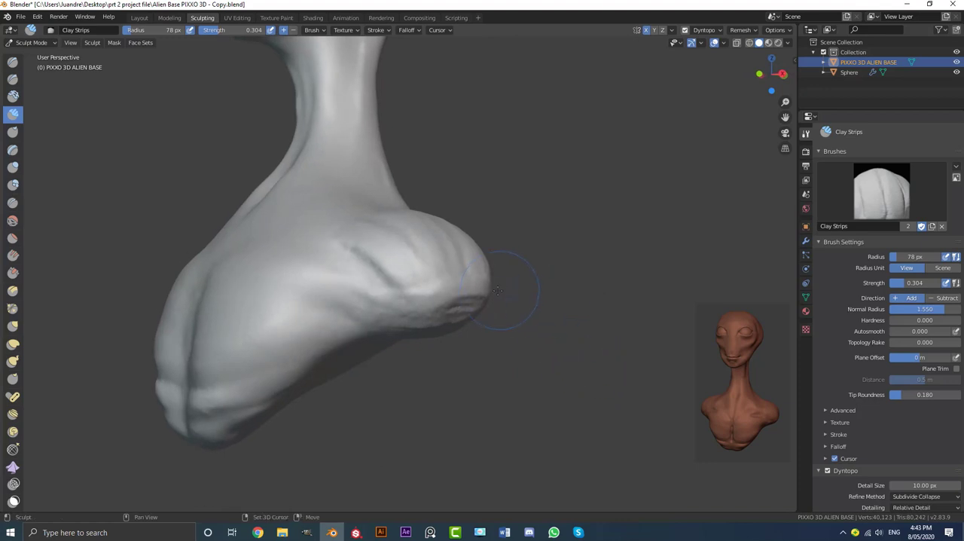
Smooth the shoulder strips and soften the crease between the deltoids and the chest
{"action": "middle_click_drag", "start_coordinate": [406, 296], "coordinate": [417, 310]}
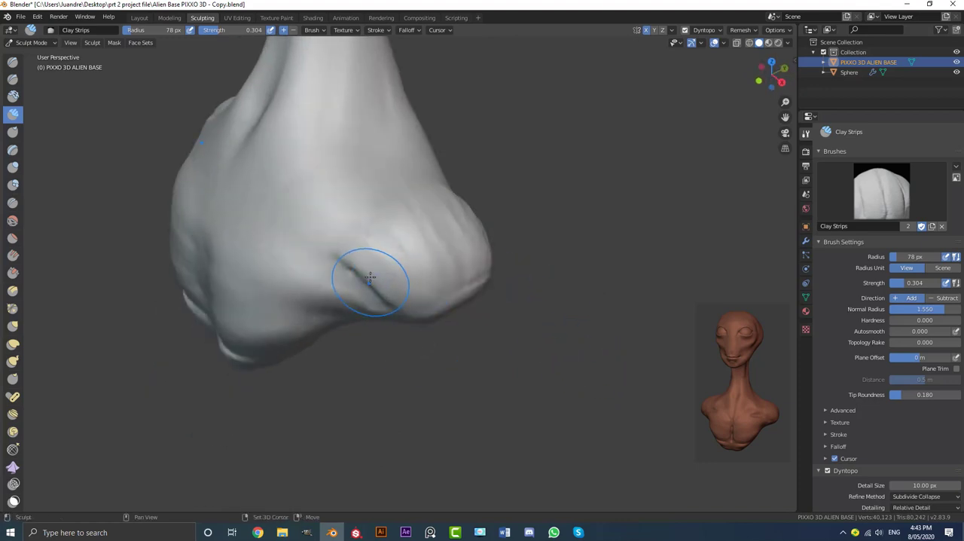
{"action": "mouse_move", "coordinate": [404, 209]}
{"action": "middle_mouse_down"}
{"action": "mouse_move", "coordinate": [442, 208]}
{"action": "mouse_move", "coordinate": [479, 256]}
{"action": "middle_mouse_up"}
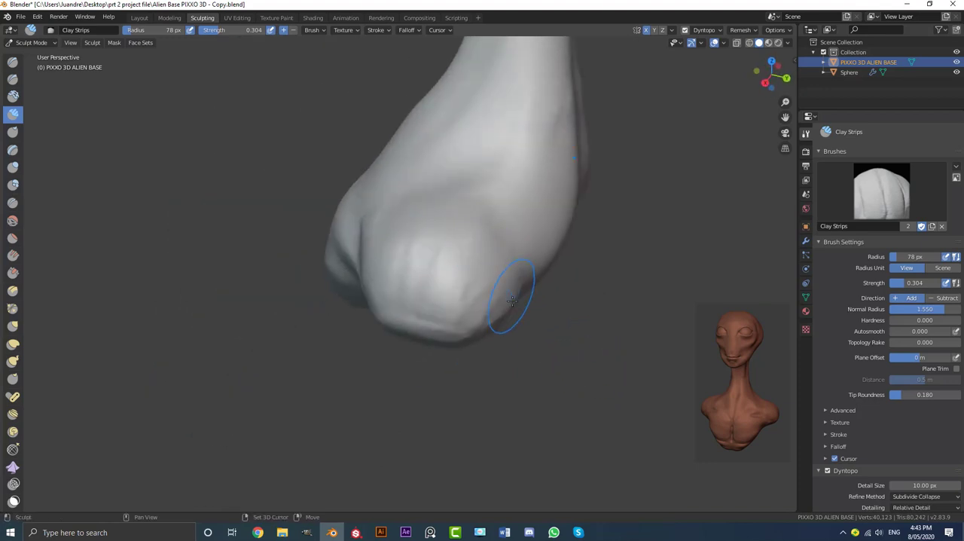
{"action": "middle_click_drag", "start_coordinate": [512, 301], "coordinate": [477, 256]}
{"action": "middle_click_drag", "start_coordinate": [444, 318], "coordinate": [513, 365]}
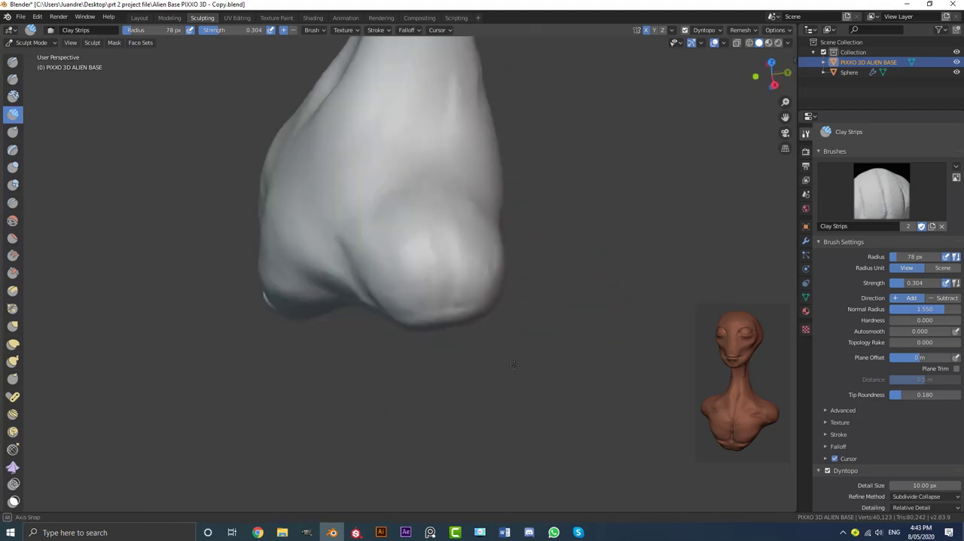
Set the Clay Strips radius to 54 px and lay strips on the cheeks beneath the eyes and beside the nose
{"action": "mouse_move", "coordinate": [445, 279]}
{"action": "middle_mouse_down"}
{"action": "mouse_move", "coordinate": [531, 291]}
{"action": "mouse_move", "coordinate": [409, 314]}
{"action": "mouse_move", "coordinate": [499, 286]}
{"action": "mouse_move", "coordinate": [400, 282]}
{"action": "mouse_move", "coordinate": [380, 261]}
{"action": "mouse_move", "coordinate": [374, 297]}
{"action": "mouse_move", "coordinate": [420, 312]}
{"action": "mouse_move", "coordinate": [519, 377]}
{"action": "mouse_move", "coordinate": [486, 354]}
{"action": "mouse_move", "coordinate": [509, 313]}
{"action": "middle_mouse_up"}
{"action": "key", "text": "KP_1"}
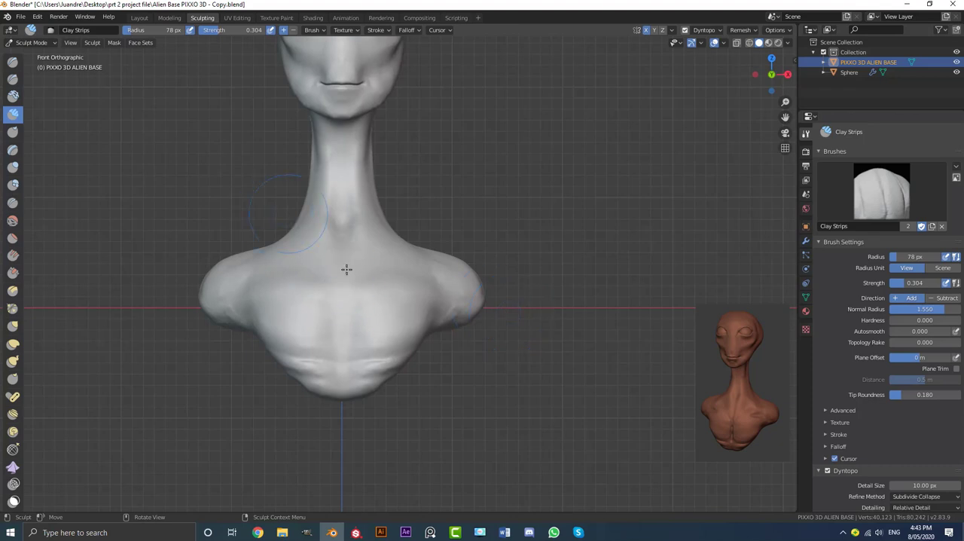
{"action": "middle_click_drag", "start_coordinate": [445, 89], "coordinate": [457, 230], "text": "shift"}
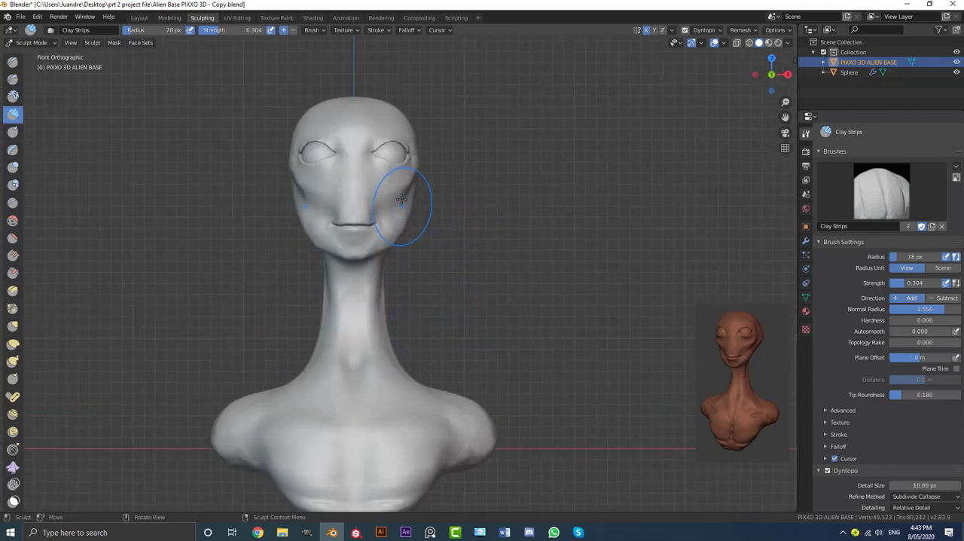
{"action": "middle_click_drag", "start_coordinate": [367, 179], "coordinate": [366, 216]}
{"action": "scroll", "coordinate": [357, 215], "scroll_direction": "up", "scroll_amount": 6}
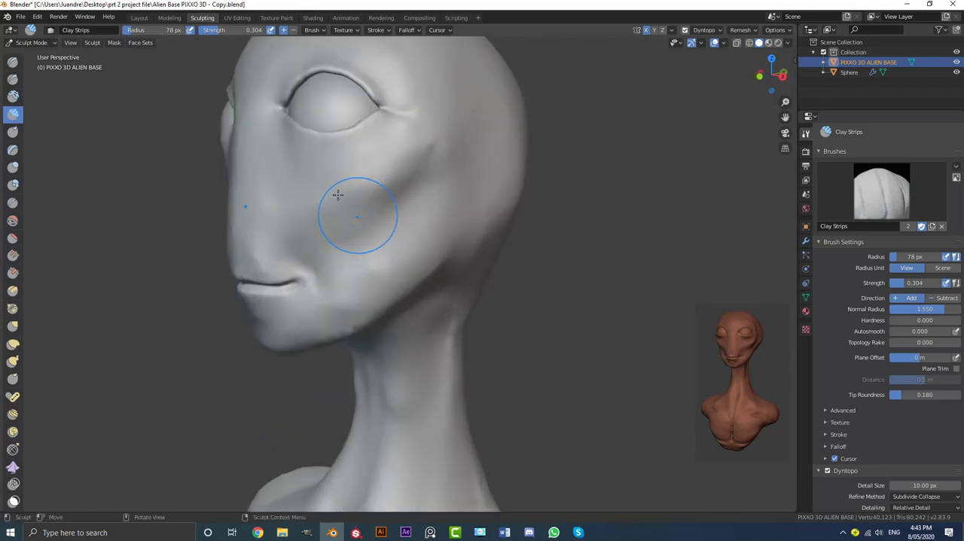
{"action": "key", "text": "f"}
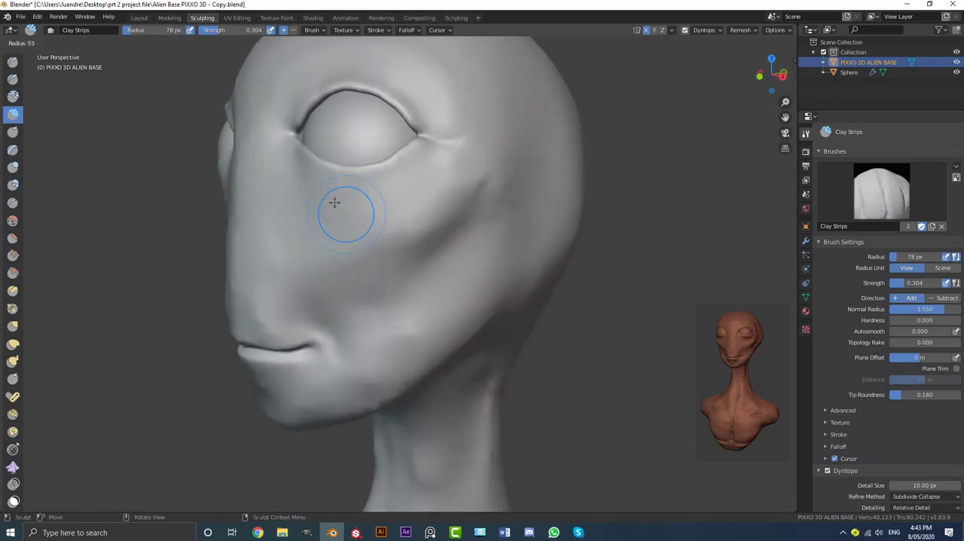
{"action": "left_click", "coordinate": [334, 202]}
{"action": "middle_click_drag", "start_coordinate": [333, 203], "coordinate": [339, 211]}
{"action": "scroll", "coordinate": [339, 211], "scroll_direction": "up", "scroll_amount": 1}
{"action": "mouse_move", "coordinate": [442, 198]}
{"action": "left_mouse_down", "text": "ctrl"}
{"action": "mouse_move", "coordinate": [368, 206]}
{"action": "mouse_move", "coordinate": [330, 196]}
{"action": "left_mouse_up", "text": "ctrl"}
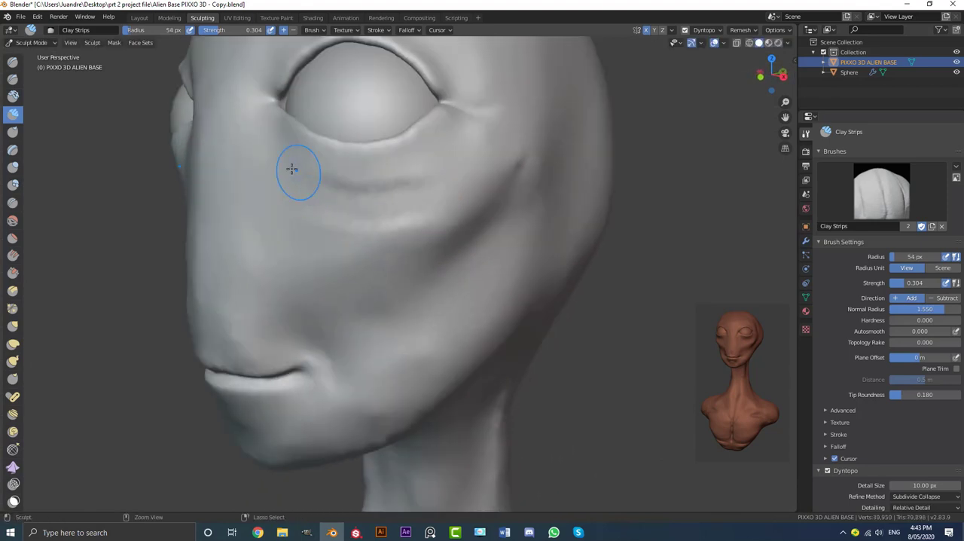
{"action": "mouse_move", "coordinate": [290, 171]}
{"action": "left_mouse_down", "text": "ctrl"}
{"action": "mouse_move", "coordinate": [304, 196]}
{"action": "mouse_move", "coordinate": [368, 203]}
{"action": "mouse_move", "coordinate": [422, 192]}
{"action": "mouse_move", "coordinate": [347, 256]}
{"action": "mouse_move", "coordinate": [311, 222]}
{"action": "left_mouse_up", "text": "ctrl"}
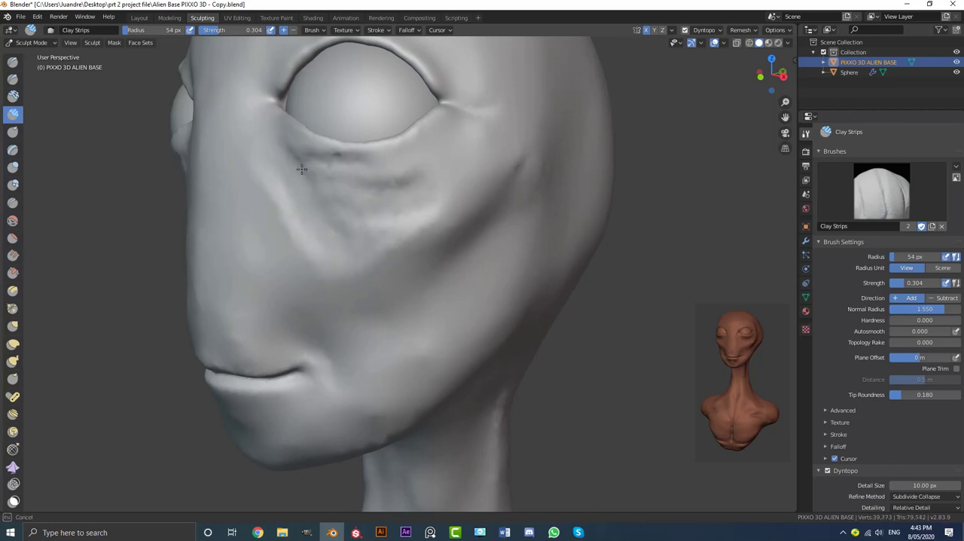
Fill the area between the lower eyelids and cheekbones with more clay strips and smooth it into the face
{"action": "mouse_move", "coordinate": [405, 185]}
{"action": "left_mouse_down", "text": "ctrl"}
{"action": "mouse_move", "coordinate": [351, 243]}
{"action": "mouse_move", "coordinate": [279, 188]}
{"action": "left_mouse_up", "text": "ctrl"}
{"action": "mouse_move", "coordinate": [279, 188]}
{"action": "middle_mouse_down"}
{"action": "mouse_move", "coordinate": [346, 227]}
{"action": "mouse_move", "coordinate": [301, 180]}
{"action": "mouse_move", "coordinate": [321, 161]}
{"action": "mouse_move", "coordinate": [361, 218]}
{"action": "middle_mouse_up"}
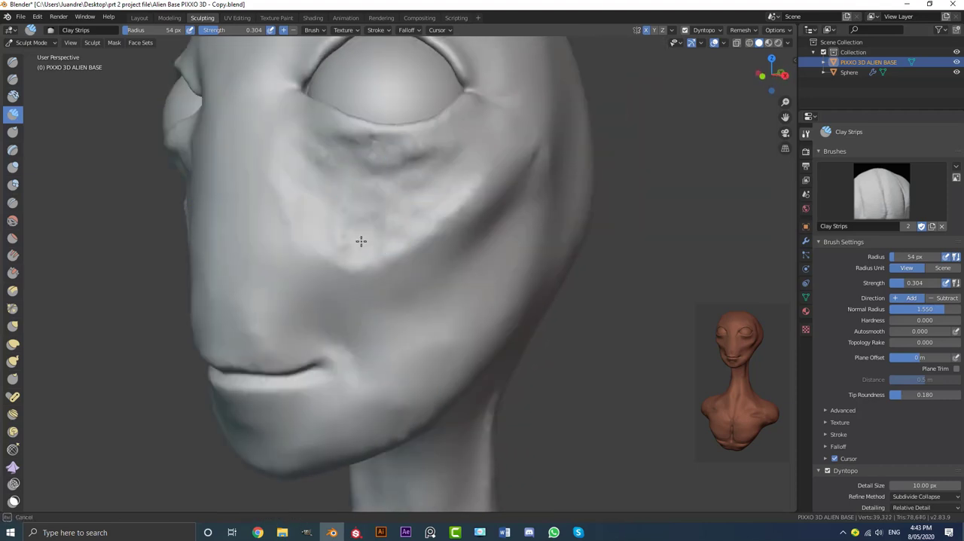
{"action": "mouse_move", "coordinate": [361, 241]}
{"action": "left_mouse_down"}
{"action": "mouse_move", "coordinate": [436, 163]}
{"action": "mouse_move", "coordinate": [367, 159]}
{"action": "mouse_move", "coordinate": [475, 193]}
{"action": "mouse_move", "coordinate": [323, 204]}
{"action": "mouse_move", "coordinate": [426, 229]}
{"action": "left_mouse_up"}
{"action": "middle_click_drag", "start_coordinate": [499, 171], "coordinate": [427, 240], "text": "ctrl"}
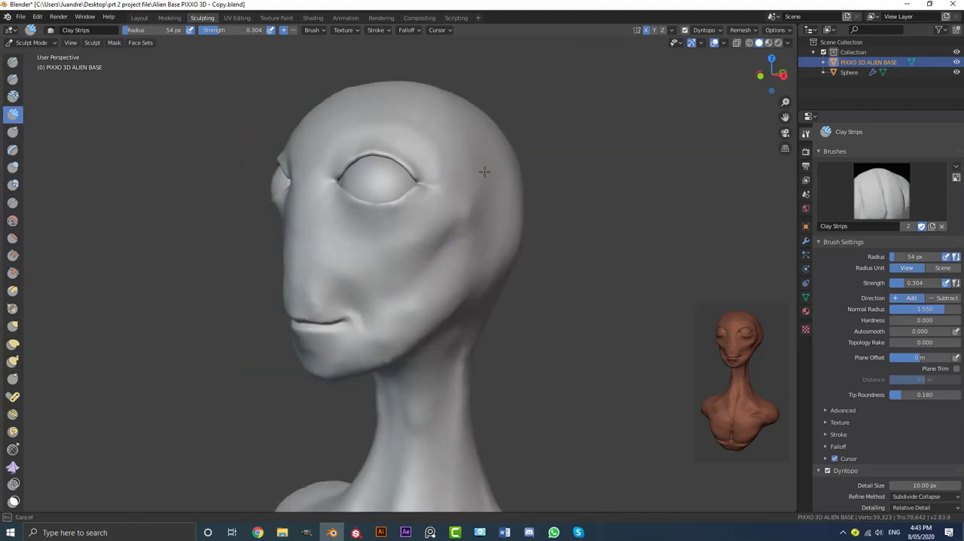
{"action": "middle_click_drag", "start_coordinate": [484, 172], "coordinate": [467, 209]}
{"action": "middle_click_drag", "start_coordinate": [328, 263], "coordinate": [357, 271]}
{"action": "scroll", "coordinate": [353, 273], "scroll_direction": "up", "scroll_amount": 2}
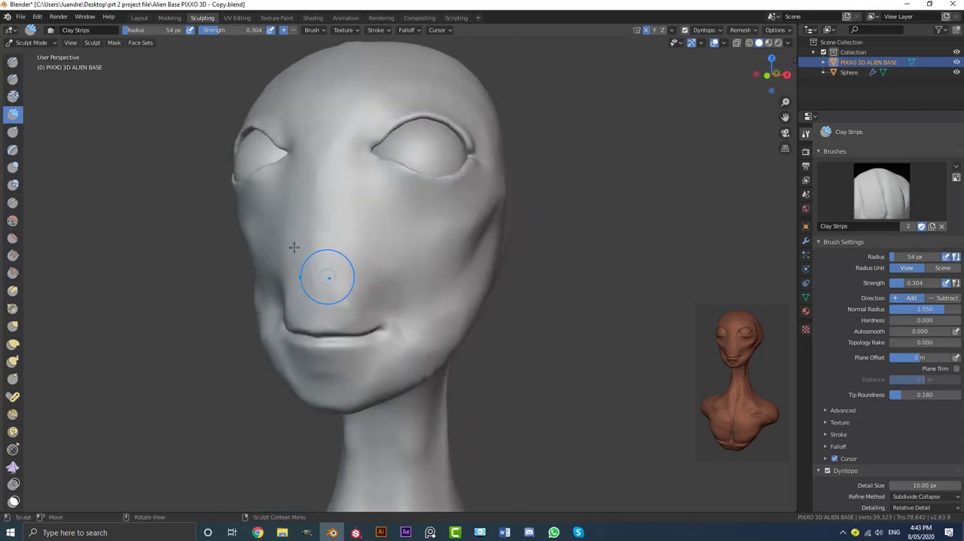
Using the Grab brush at 105 px radius, reshape the lower eyelids around the eyeballs
{"action": "left_click", "coordinate": [12, 326]}
{"action": "middle_click_drag", "start_coordinate": [430, 205], "coordinate": [366, 211]}
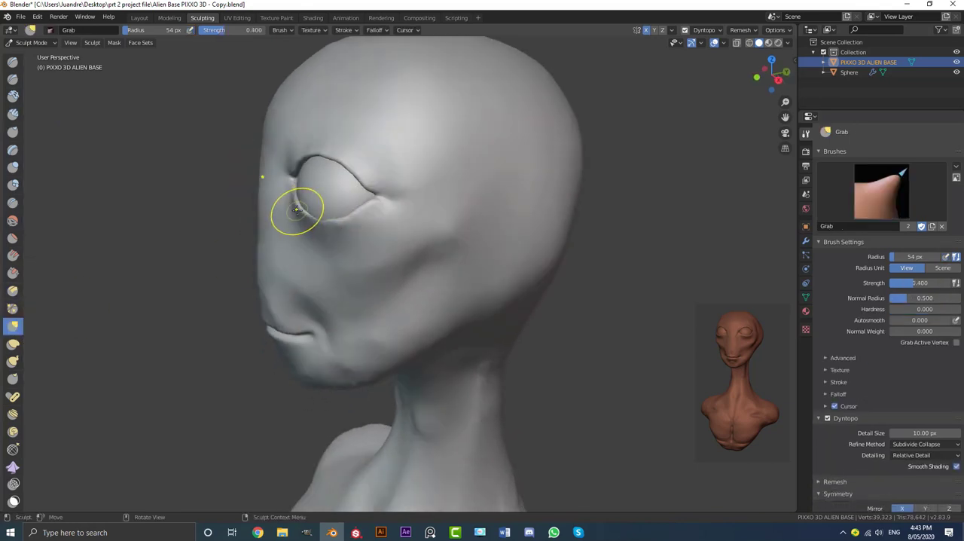
{"action": "key", "text": "f"}
{"action": "left_click", "coordinate": [322, 218]}
{"action": "scroll", "coordinate": [383, 286], "scroll_direction": "up", "scroll_amount": 3}
{"action": "mouse_move", "coordinate": [314, 229]}
{"action": "middle_mouse_down", "text": "shift"}
{"action": "mouse_move", "coordinate": [384, 286]}
{"action": "mouse_move", "coordinate": [376, 311]}
{"action": "middle_mouse_up", "text": "shift"}
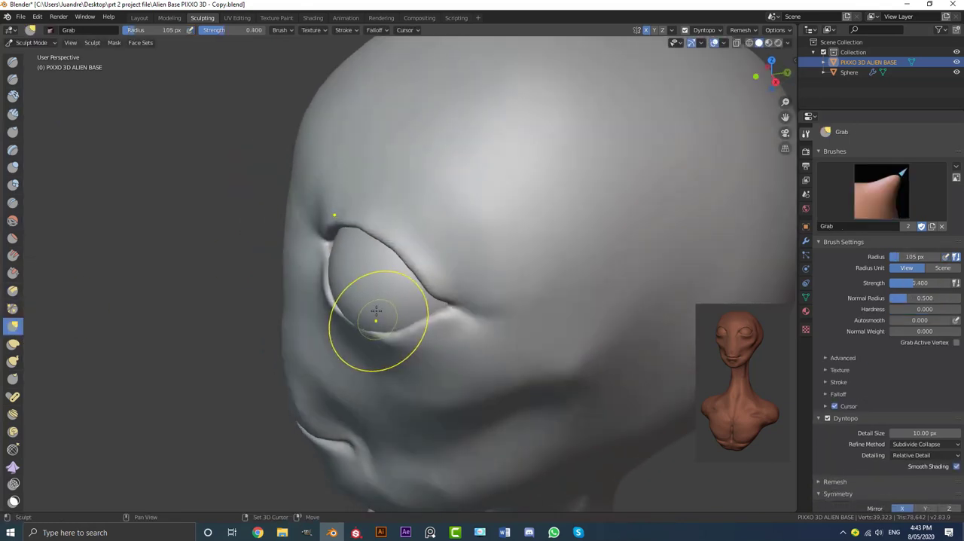
{"action": "scroll", "coordinate": [377, 311], "scroll_direction": "up", "scroll_amount": 3}
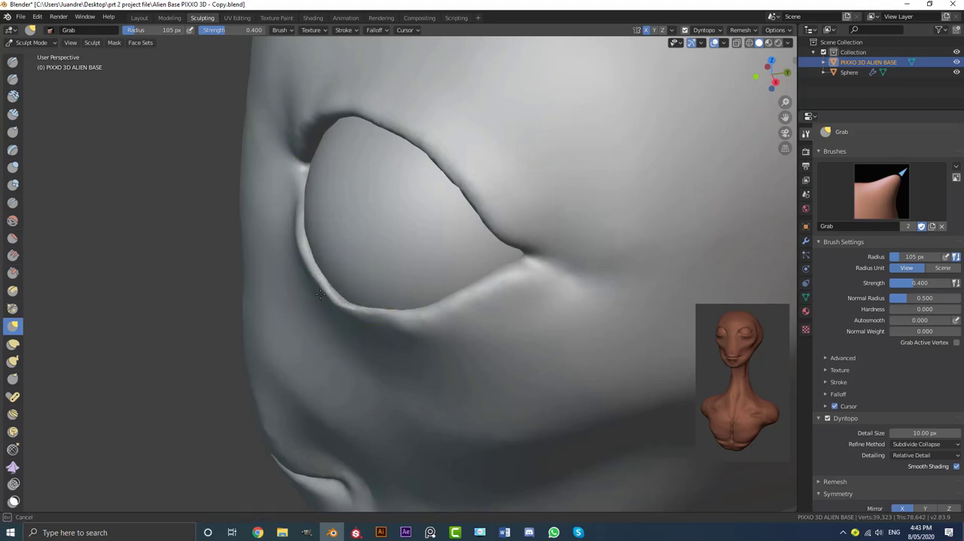
{"action": "mouse_move", "coordinate": [320, 293]}
{"action": "left_mouse_down"}
{"action": "mouse_move", "coordinate": [372, 319]}
{"action": "mouse_move", "coordinate": [396, 302]}
{"action": "left_mouse_up"}
{"action": "mouse_move", "coordinate": [395, 298]}
{"action": "middle_mouse_down"}
{"action": "mouse_move", "coordinate": [442, 280]}
{"action": "mouse_move", "coordinate": [475, 246]}
{"action": "mouse_move", "coordinate": [434, 247]}
{"action": "middle_mouse_up"}
{"action": "scroll", "coordinate": [475, 245], "scroll_direction": "down", "scroll_amount": 3}
Adjust the inner part of the lower eyelids with the Grab brush, working from front and three-quarter views
{"action": "key", "text": "KP_1"}
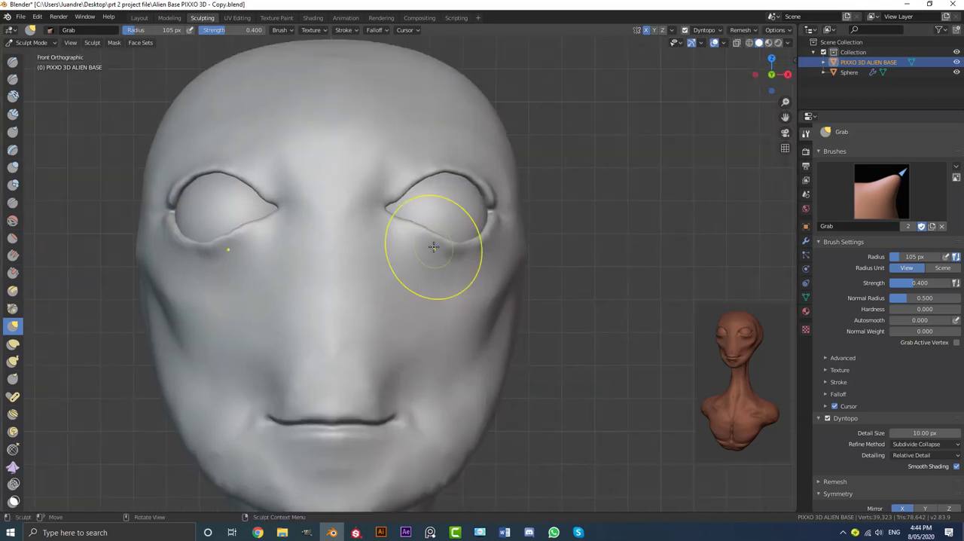
{"action": "scroll", "coordinate": [446, 243], "scroll_direction": "up", "scroll_amount": 3}
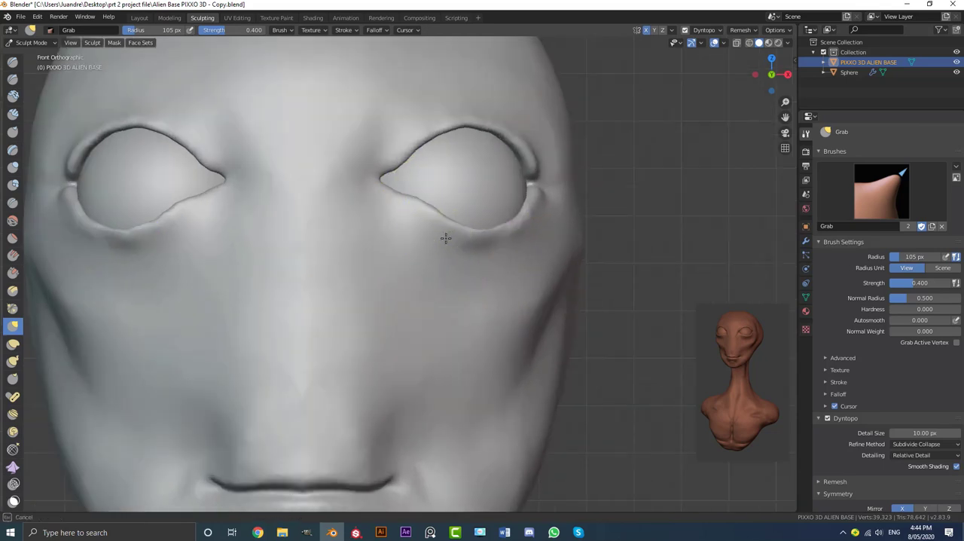
{"action": "middle_click_drag", "start_coordinate": [430, 217], "coordinate": [424, 274]}
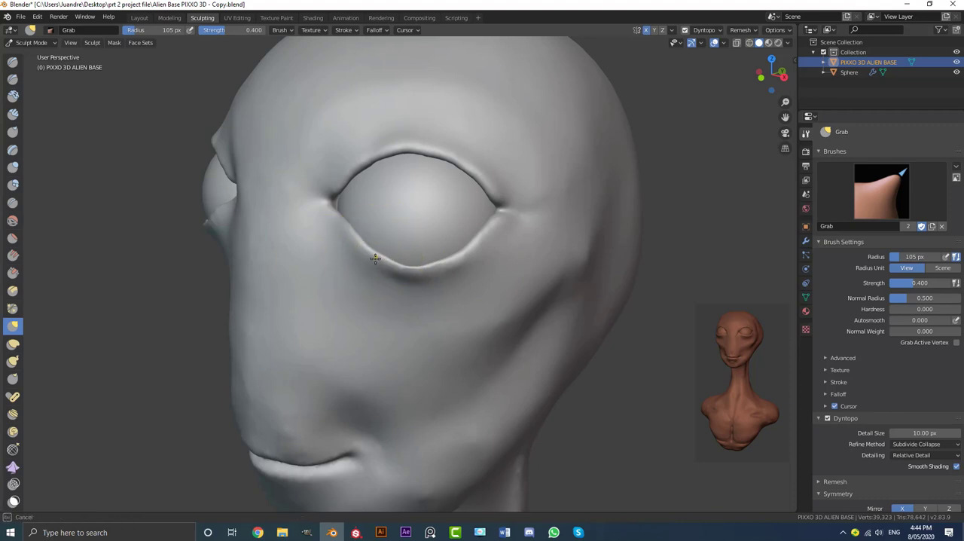
{"action": "middle_click_drag", "start_coordinate": [366, 261], "coordinate": [400, 246]}
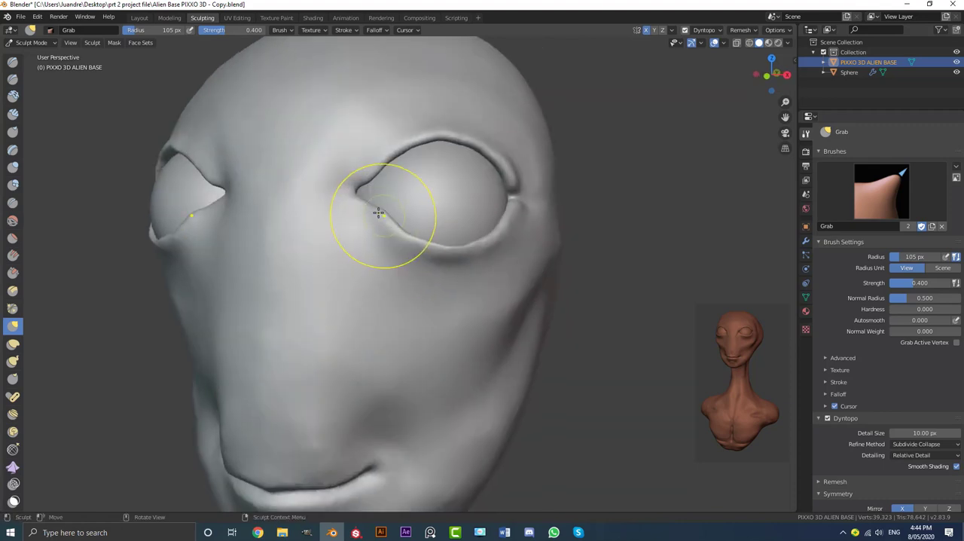
{"action": "mouse_move", "coordinate": [374, 209]}
{"action": "middle_mouse_down"}
{"action": "mouse_move", "coordinate": [340, 194]}
{"action": "mouse_move", "coordinate": [475, 212]}
{"action": "mouse_move", "coordinate": [444, 214]}
{"action": "middle_mouse_up"}
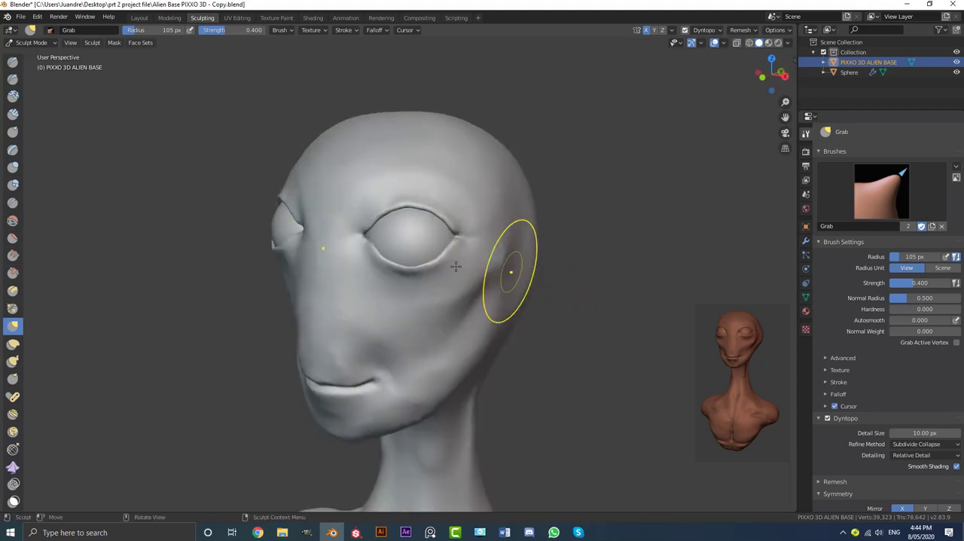
Enlarge the Grab brush to 304 px and pull the back of the skull outward and the crown upward in profile
{"action": "key", "text": "KP_3"}
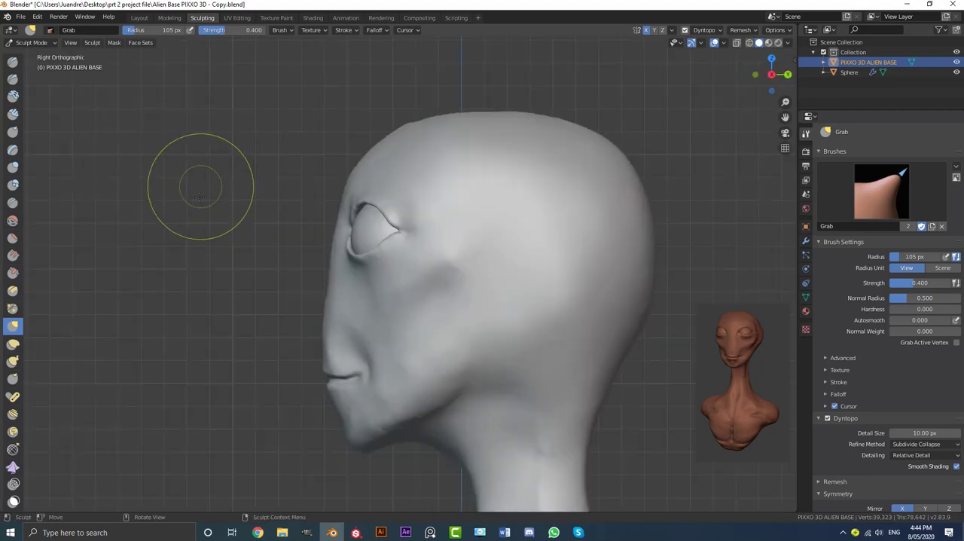
{"action": "scroll", "coordinate": [226, 225], "scroll_direction": "down", "scroll_amount": 3}
{"action": "middle_click_drag", "start_coordinate": [230, 230], "coordinate": [169, 225], "text": "shift"}
{"action": "scroll", "coordinate": [178, 242], "scroll_direction": "up", "scroll_amount": 2}
{"action": "key", "text": "f"}
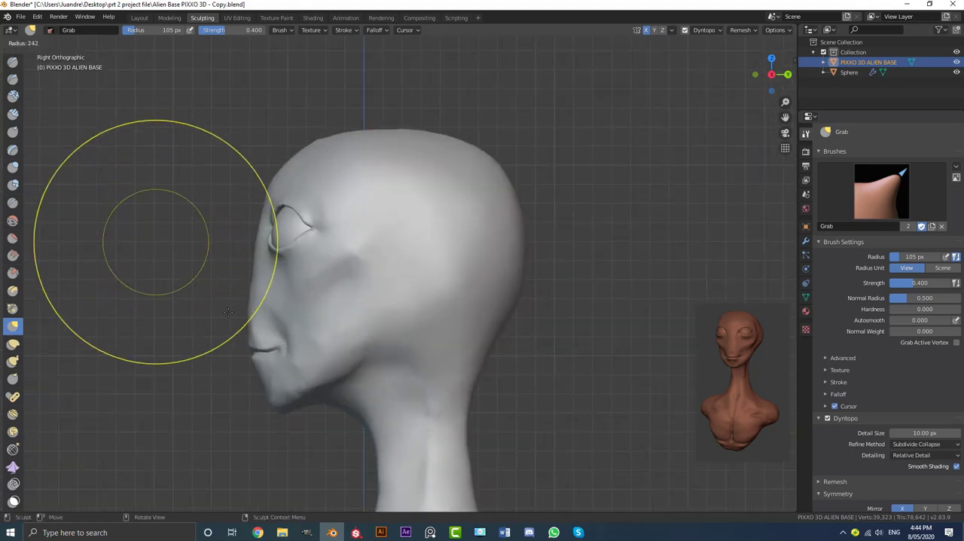
{"action": "left_click", "coordinate": [384, 241]}
{"action": "middle_click_drag", "start_coordinate": [507, 219], "coordinate": [458, 211], "text": "shift"}
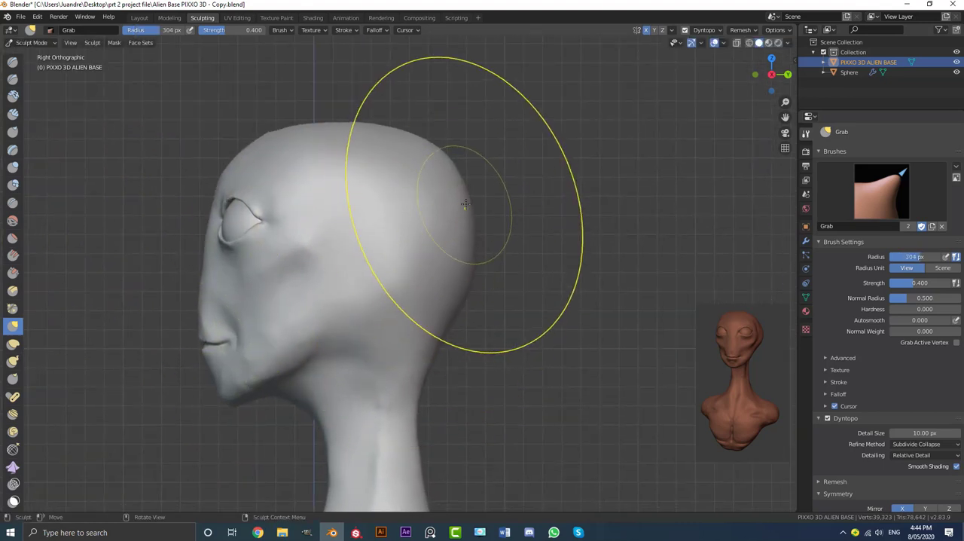
{"action": "left_click_drag", "start_coordinate": [466, 200], "coordinate": [539, 197]}
{"action": "left_click_drag", "start_coordinate": [402, 129], "coordinate": [422, 118]}
{"action": "middle_click_drag", "start_coordinate": [431, 117], "coordinate": [400, 261]}
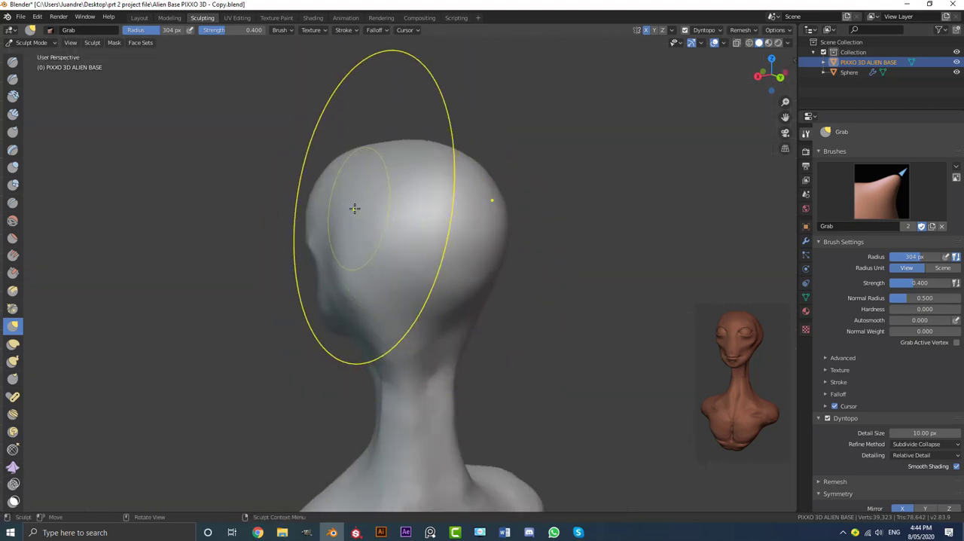
{"action": "mouse_move", "coordinate": [334, 195]}
{"action": "middle_mouse_down"}
{"action": "mouse_move", "coordinate": [419, 227]}
{"action": "mouse_move", "coordinate": [517, 208]}
{"action": "middle_mouse_up"}
Build up the sides and back of the skull with Clay Strips at 88 px radius
{"action": "left_click", "coordinate": [12, 113]}
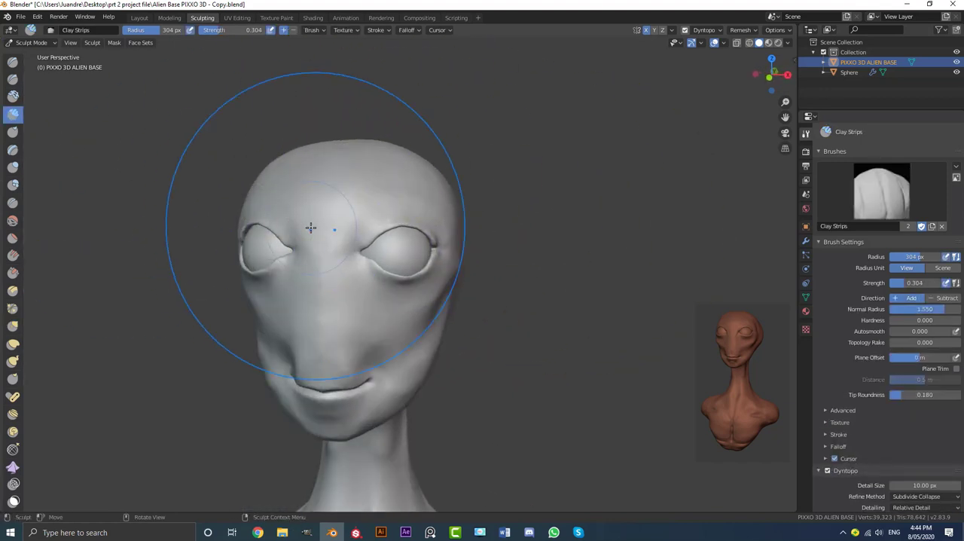
{"action": "key", "text": "f"}
{"action": "left_click", "coordinate": [233, 190]}
{"action": "mouse_move", "coordinate": [204, 150]}
{"action": "middle_mouse_down"}
{"action": "mouse_move", "coordinate": [366, 211]}
{"action": "mouse_move", "coordinate": [312, 219]}
{"action": "middle_mouse_up"}
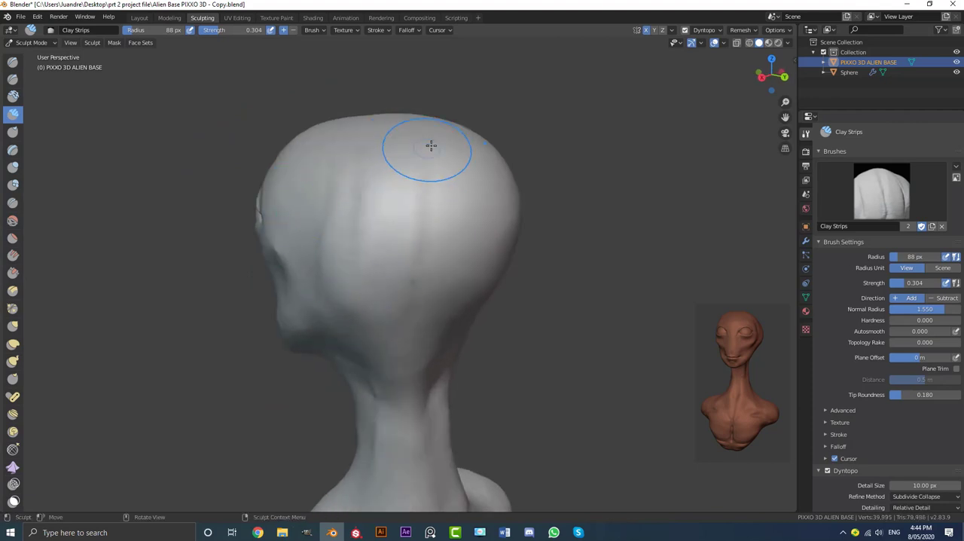
{"action": "middle_click_drag", "start_coordinate": [417, 232], "coordinate": [360, 257]}
{"action": "middle_click_drag", "start_coordinate": [497, 229], "coordinate": [413, 334]}
{"action": "middle_click_drag", "start_coordinate": [391, 164], "coordinate": [442, 280]}
{"action": "left_click_drag", "start_coordinate": [482, 301], "coordinate": [343, 307]}
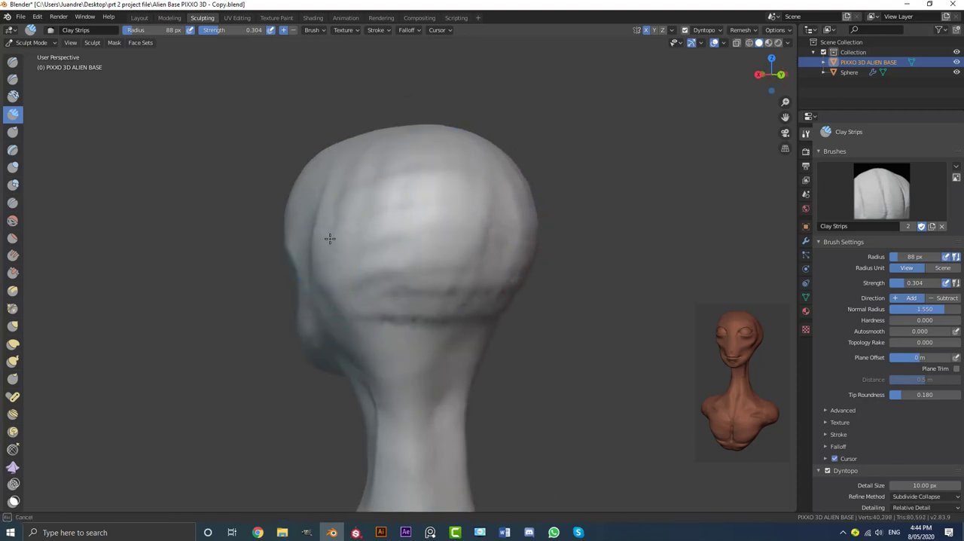
Fill out the upper back of the skull and smooth the strips down toward the neck
{"action": "middle_click_drag", "start_coordinate": [329, 238], "coordinate": [407, 257]}
{"action": "middle_click_drag", "start_coordinate": [483, 164], "coordinate": [469, 161]}
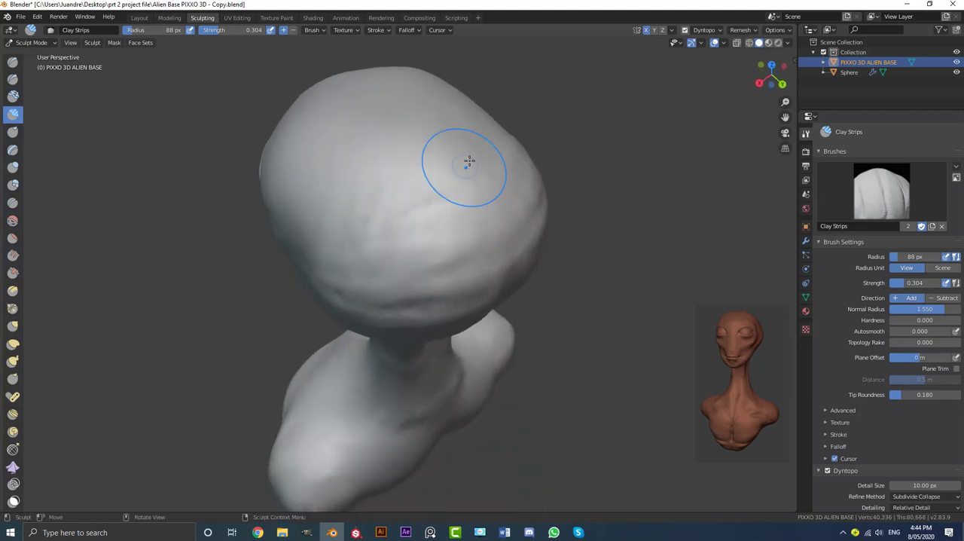
{"action": "middle_click_drag", "start_coordinate": [345, 200], "coordinate": [362, 104]}
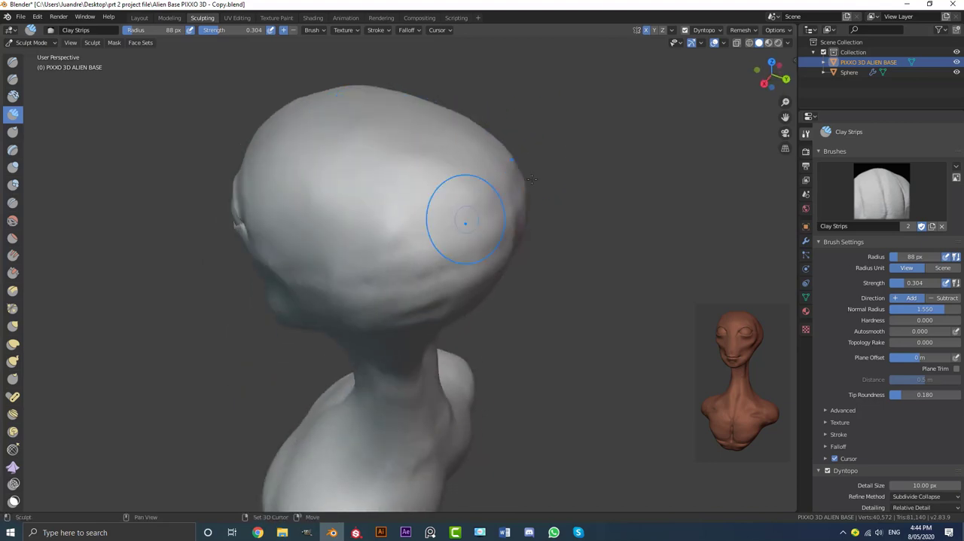
{"action": "middle_click_drag", "start_coordinate": [531, 179], "coordinate": [482, 178]}
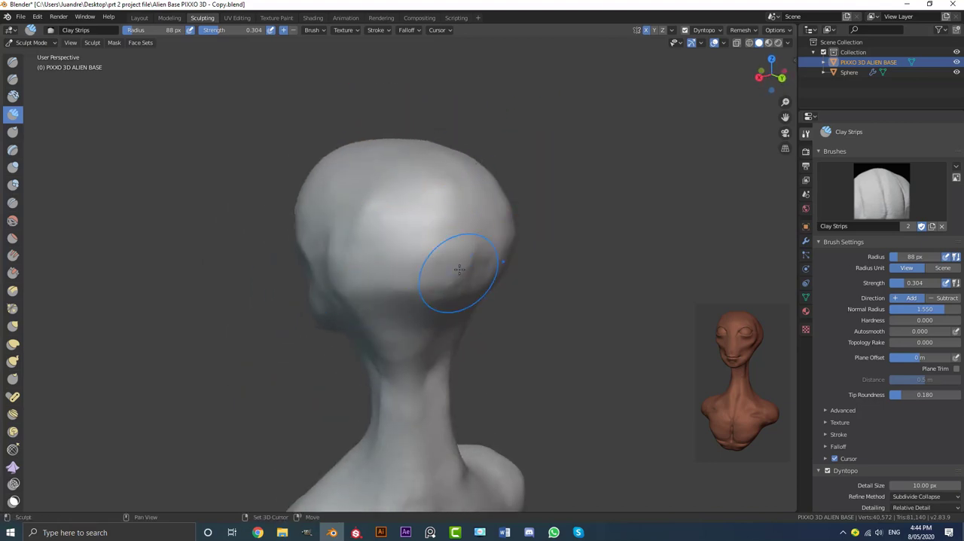
{"action": "middle_click_drag", "start_coordinate": [412, 346], "coordinate": [425, 245]}
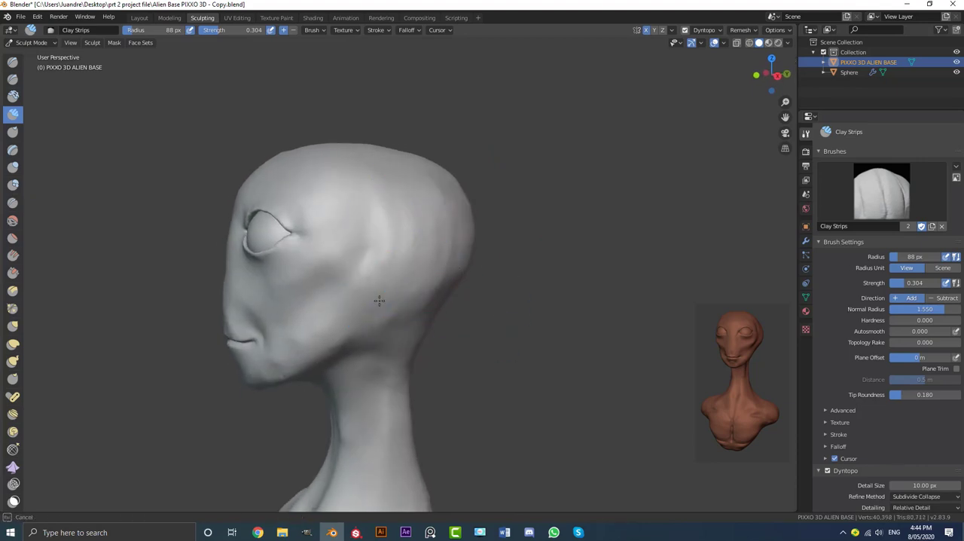
Add diagonal clay strips on the sides of the skull behind the temples and blend them smooth above the jaw
{"action": "middle_click_drag", "start_coordinate": [445, 245], "coordinate": [433, 216]}
{"action": "scroll", "coordinate": [433, 215], "scroll_direction": "up", "scroll_amount": 2}
{"action": "left_click_drag", "start_coordinate": [386, 317], "coordinate": [326, 310]}
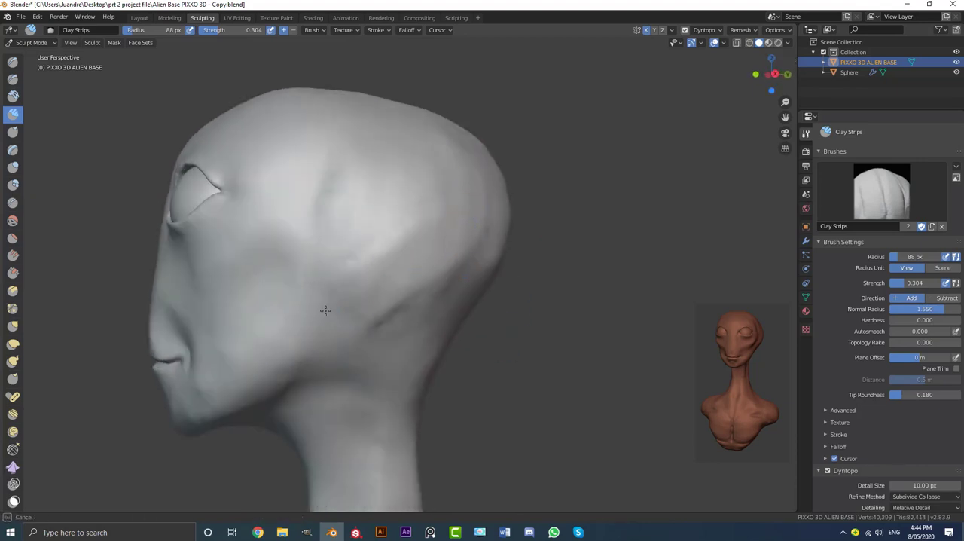
{"action": "left_click_drag", "start_coordinate": [375, 212], "coordinate": [519, 208]}
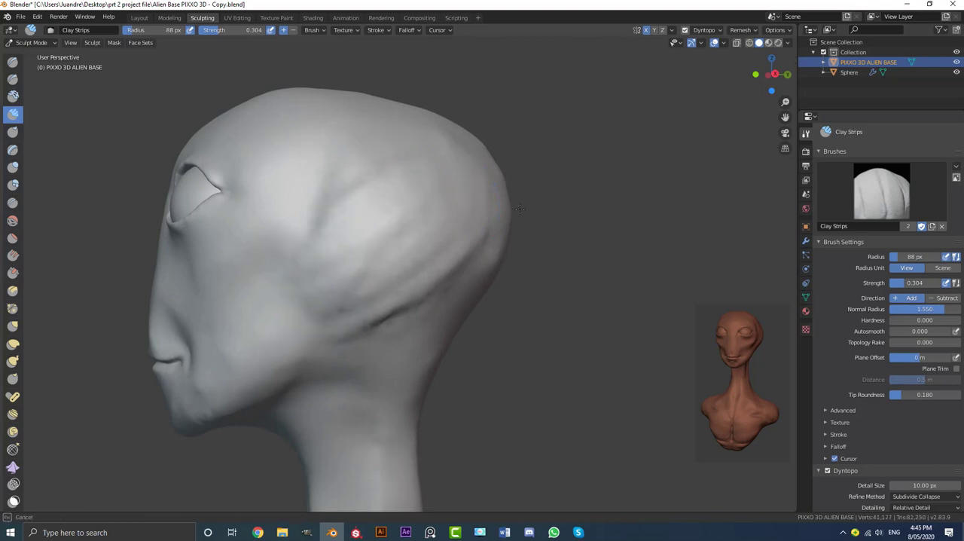
{"action": "left_click_drag", "start_coordinate": [305, 310], "coordinate": [320, 306]}
{"action": "scroll", "coordinate": [323, 304], "scroll_direction": "down", "scroll_amount": 2}
{"action": "mouse_move", "coordinate": [354, 271]}
{"action": "middle_mouse_down"}
{"action": "mouse_move", "coordinate": [433, 279]}
{"action": "mouse_move", "coordinate": [363, 275]}
{"action": "middle_mouse_up"}
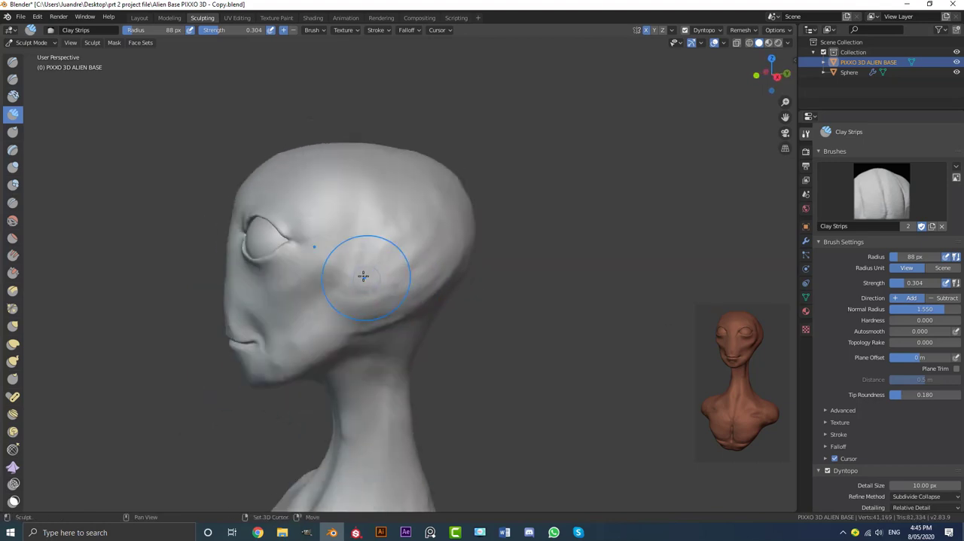
{"action": "middle_click_drag", "start_coordinate": [388, 320], "coordinate": [454, 300]}
Examine the head, neck and shoulders of the bust from the front and three-quarter angles
{"action": "key", "text": "KP_1"}
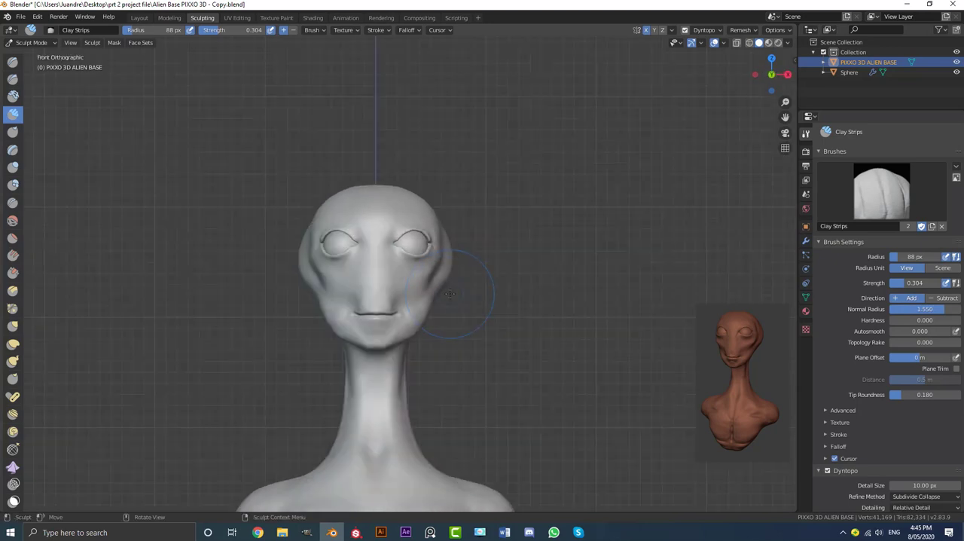
{"action": "scroll", "coordinate": [464, 289], "scroll_direction": "down", "scroll_amount": 2}
{"action": "middle_click_drag", "start_coordinate": [487, 290], "coordinate": [432, 259]}
{"action": "scroll", "coordinate": [433, 198], "scroll_direction": "up", "scroll_amount": 3}
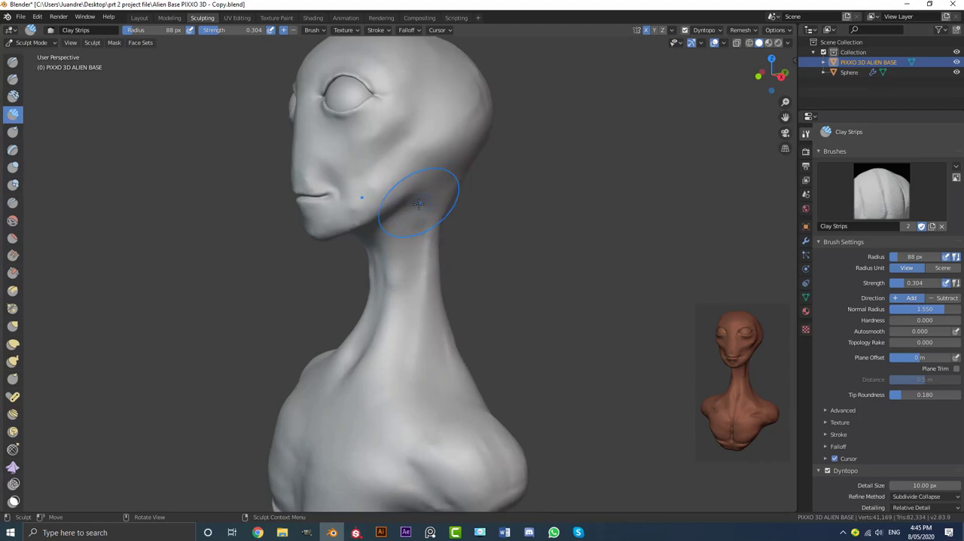
{"action": "middle_click_drag", "start_coordinate": [419, 204], "coordinate": [439, 209]}
{"action": "mouse_move", "coordinate": [418, 178]}
{"action": "middle_mouse_down", "text": "shift"}
{"action": "mouse_move", "coordinate": [410, 255]}
{"action": "mouse_move", "coordinate": [425, 254]}
{"action": "middle_mouse_up", "text": "shift"}
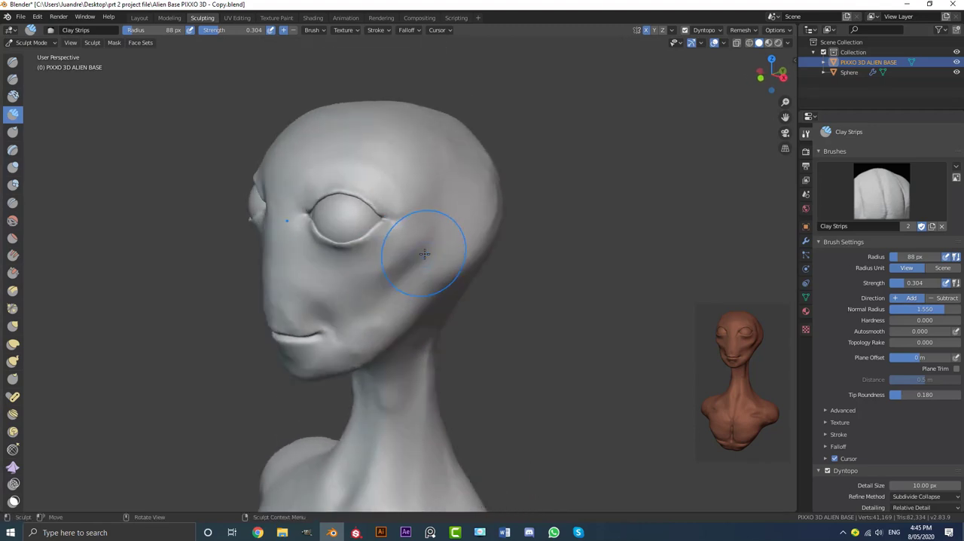
{"action": "mouse_move", "coordinate": [565, 269]}
{"action": "middle_mouse_down"}
{"action": "mouse_move", "coordinate": [441, 303]}
{"action": "mouse_move", "coordinate": [405, 286]}
{"action": "mouse_move", "coordinate": [265, 277]}
{"action": "mouse_move", "coordinate": [493, 297]}
{"action": "middle_mouse_up"}
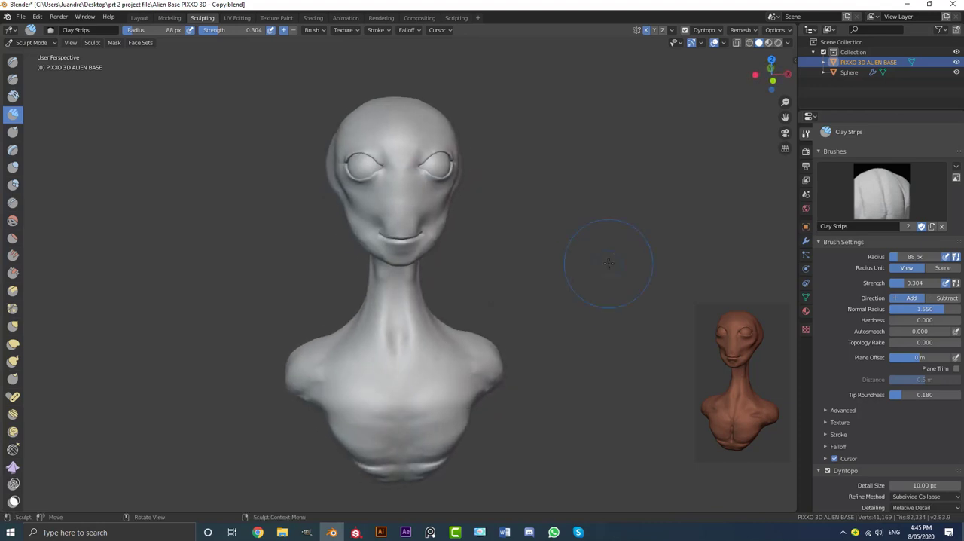
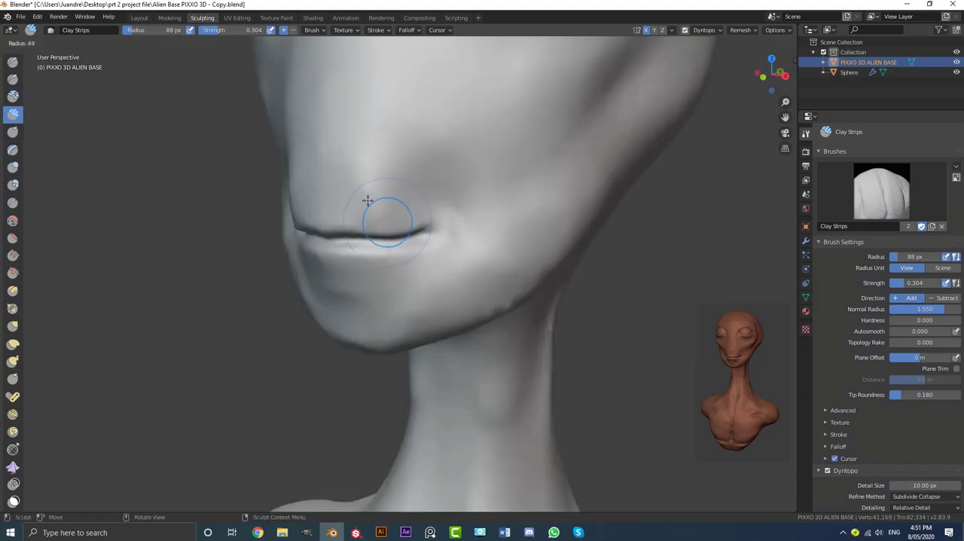
Build up the face around the alien's mouth with Clay Strips at 84 px radius
{"action": "left_click", "coordinate": [367, 200]}
{"action": "scroll", "coordinate": [385, 194], "scroll_direction": "up", "scroll_amount": 2}
{"action": "key", "text": "f"}
{"action": "left_click", "coordinate": [403, 222]}
{"action": "mouse_move", "coordinate": [402, 217]}
{"action": "left_mouse_down"}
{"action": "mouse_move", "coordinate": [399, 146]}
{"action": "mouse_move", "coordinate": [381, 126]}
{"action": "left_mouse_up"}
{"action": "scroll", "coordinate": [445, 237], "scroll_direction": "up", "scroll_amount": 2}
{"action": "middle_click_drag", "start_coordinate": [482, 230], "coordinate": [450, 238]}
{"action": "left_click_drag", "start_coordinate": [406, 226], "coordinate": [357, 218], "text": "shift"}
{"action": "mouse_move", "coordinate": [357, 218]}
{"action": "middle_mouse_down"}
{"action": "mouse_move", "coordinate": [470, 238]}
{"action": "mouse_move", "coordinate": [407, 235]}
{"action": "middle_mouse_up"}
{"action": "scroll", "coordinate": [452, 226], "scroll_direction": "up", "scroll_amount": 2}
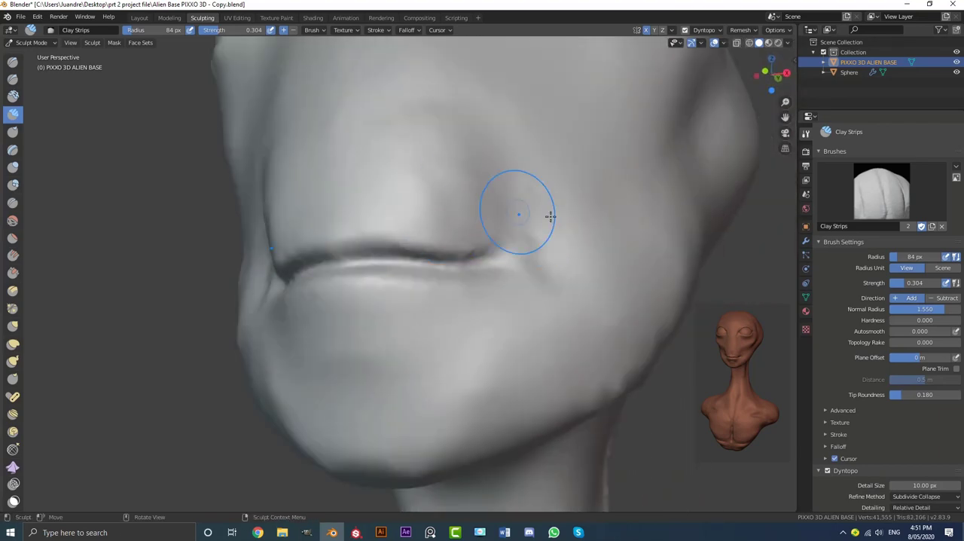
Fill out the cheek beside the mouth corner with clay strips and blend it into the lip line
{"action": "middle_click_drag", "start_coordinate": [527, 219], "coordinate": [482, 226]}
{"action": "scroll", "coordinate": [478, 226], "scroll_direction": "up", "scroll_amount": 1}
{"action": "key", "text": "z"}
{"action": "left_click", "coordinate": [405, 226]}
{"action": "key", "text": "z"}
{"action": "left_click", "coordinate": [511, 204]}
{"action": "mouse_move", "coordinate": [455, 249]}
{"action": "left_mouse_down"}
{"action": "mouse_move", "coordinate": [392, 208]}
{"action": "mouse_move", "coordinate": [324, 197]}
{"action": "left_mouse_up"}
{"action": "scroll", "coordinate": [491, 236], "scroll_direction": "down", "scroll_amount": 6}
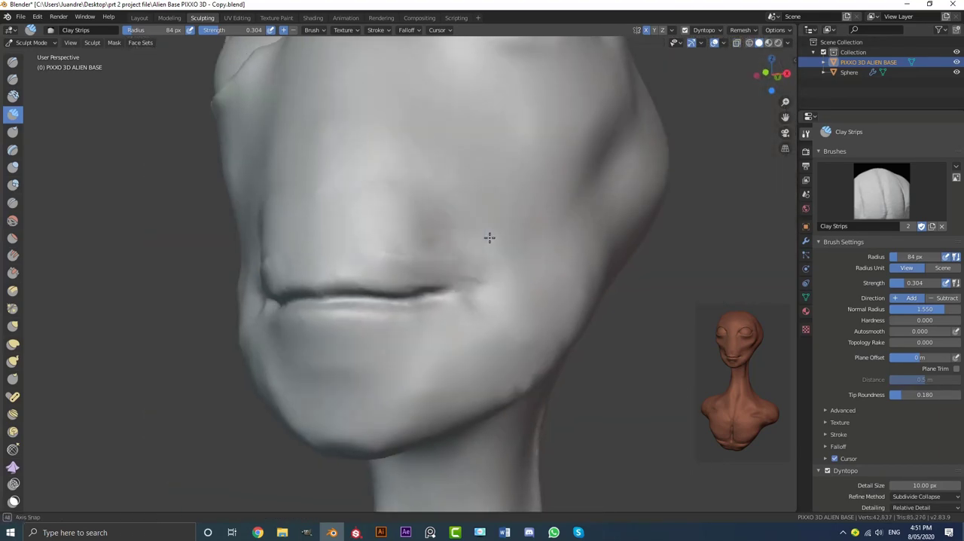
Build up the upper lip with clay strips running from the middle of the mouth out to its corners
{"action": "middle_click_drag", "start_coordinate": [492, 257], "coordinate": [439, 256]}
{"action": "scroll", "coordinate": [439, 256], "scroll_direction": "up", "scroll_amount": 4}
{"action": "middle_click_drag", "start_coordinate": [482, 210], "coordinate": [488, 186]}
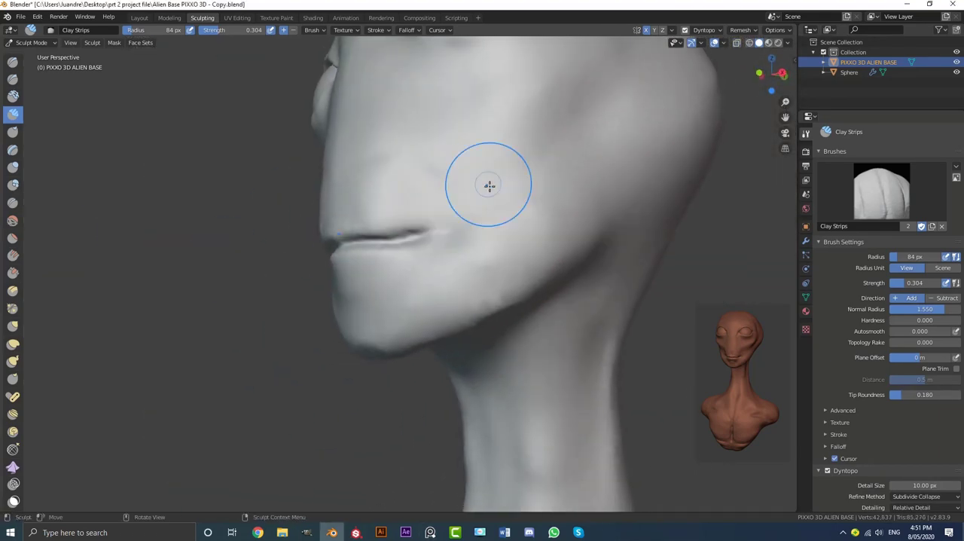
{"action": "scroll", "coordinate": [451, 211], "scroll_direction": "up", "scroll_amount": 4}
{"action": "mouse_move", "coordinate": [369, 229]}
{"action": "middle_mouse_down"}
{"action": "mouse_move", "coordinate": [417, 235]}
{"action": "mouse_move", "coordinate": [404, 233]}
{"action": "middle_mouse_up"}
{"action": "scroll", "coordinate": [403, 226], "scroll_direction": "up", "scroll_amount": 1}
{"action": "left_click_drag", "start_coordinate": [400, 226], "coordinate": [332, 250]}
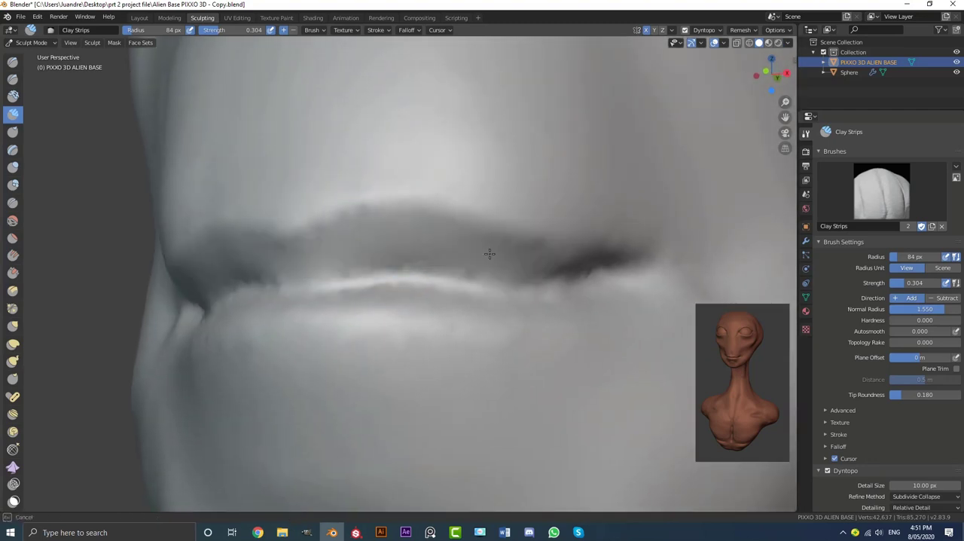
{"action": "left_click_drag", "start_coordinate": [489, 253], "coordinate": [580, 265]}
{"action": "scroll", "coordinate": [445, 260], "scroll_direction": "down", "scroll_amount": 4}
{"action": "scroll", "coordinate": [445, 284], "scroll_direction": "up", "scroll_amount": 5}
{"action": "mouse_move", "coordinate": [446, 260]}
{"action": "middle_mouse_down"}
{"action": "mouse_move", "coordinate": [446, 284]}
{"action": "mouse_move", "coordinate": [406, 221]}
{"action": "middle_mouse_up"}
{"action": "scroll", "coordinate": [406, 221], "scroll_direction": "down", "scroll_amount": 2}
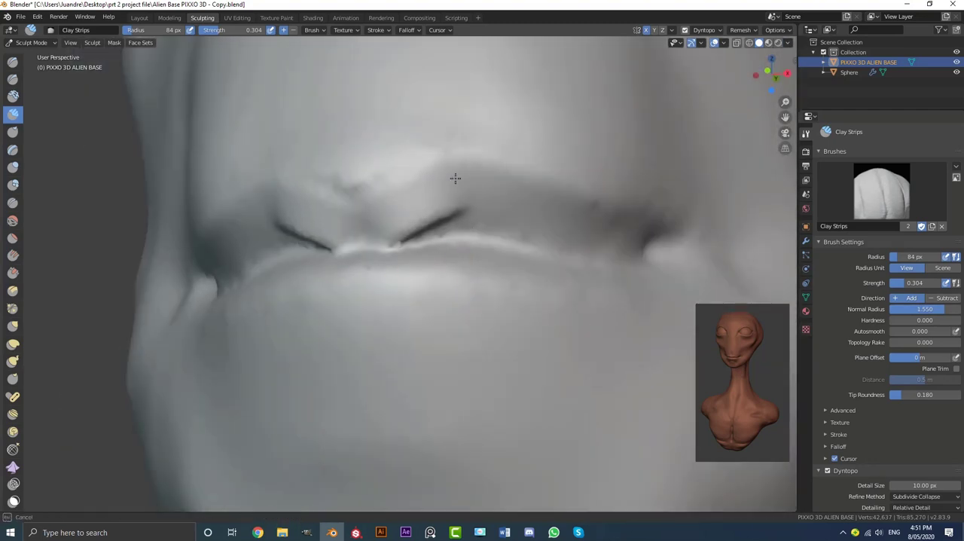
{"action": "left_click_drag", "start_coordinate": [455, 178], "coordinate": [628, 231]}
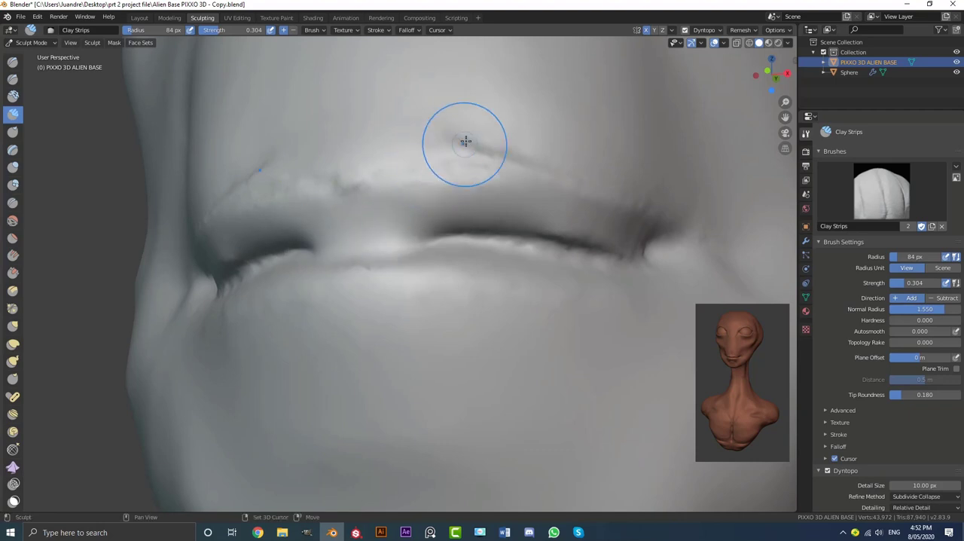
Add clay strips just below the mouth line to start the lower lip
{"action": "mouse_move", "coordinate": [465, 142]}
{"action": "middle_mouse_down"}
{"action": "mouse_move", "coordinate": [534, 254]}
{"action": "mouse_move", "coordinate": [457, 269]}
{"action": "middle_mouse_up"}
{"action": "scroll", "coordinate": [489, 261], "scroll_direction": "down", "scroll_amount": 4}
{"action": "scroll", "coordinate": [456, 269], "scroll_direction": "up", "scroll_amount": 2}
{"action": "left_click_drag", "start_coordinate": [456, 272], "coordinate": [415, 278]}
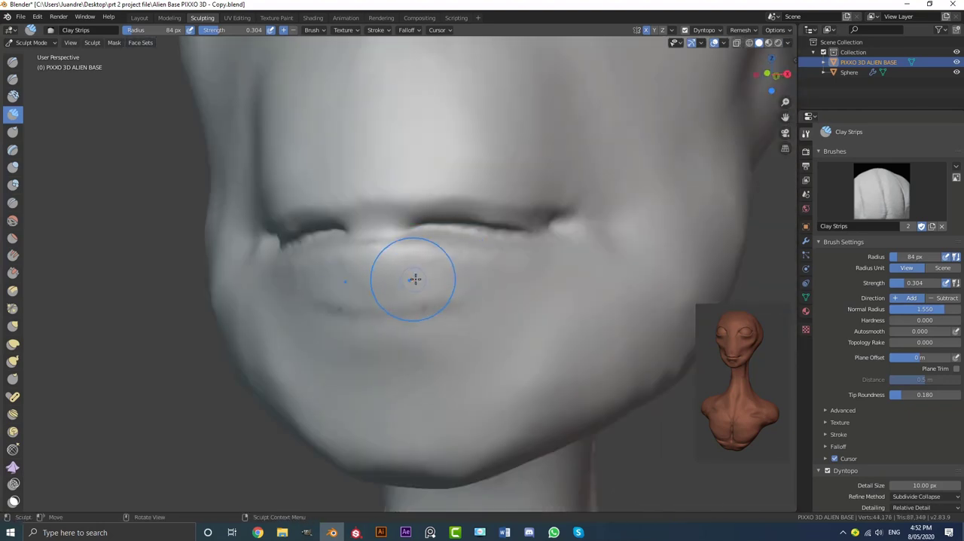
{"action": "key", "text": "KP_1"}
{"action": "scroll", "coordinate": [445, 265], "scroll_direction": "up", "scroll_amount": 2}
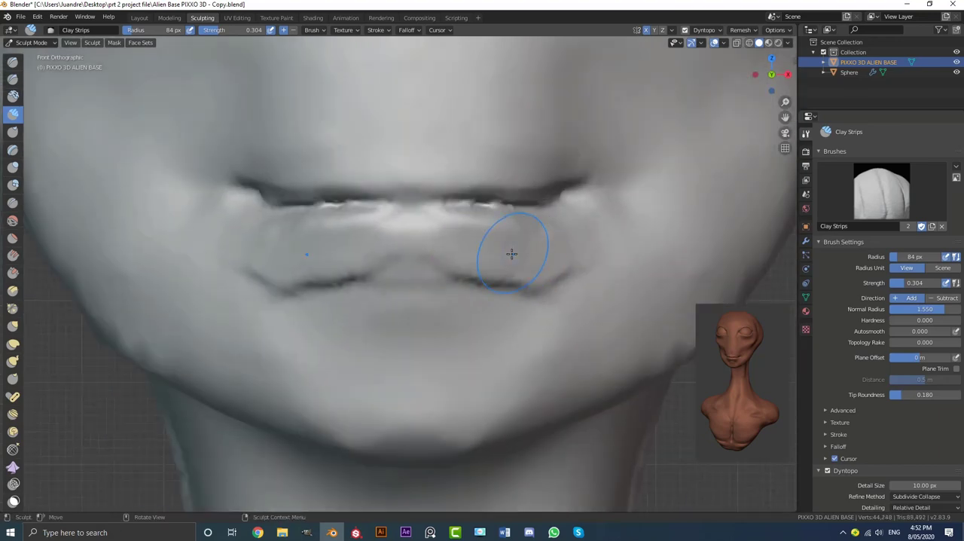
Thicken the lower lip toward both mouth corners and smooth it into the chin
{"action": "middle_click_drag", "start_coordinate": [501, 253], "coordinate": [472, 298]}
{"action": "scroll", "coordinate": [472, 297], "scroll_direction": "down", "scroll_amount": 3}
{"action": "left_click_drag", "start_coordinate": [376, 282], "coordinate": [452, 284], "text": "shift"}
{"action": "scroll", "coordinate": [456, 289], "scroll_direction": "down", "scroll_amount": 5}
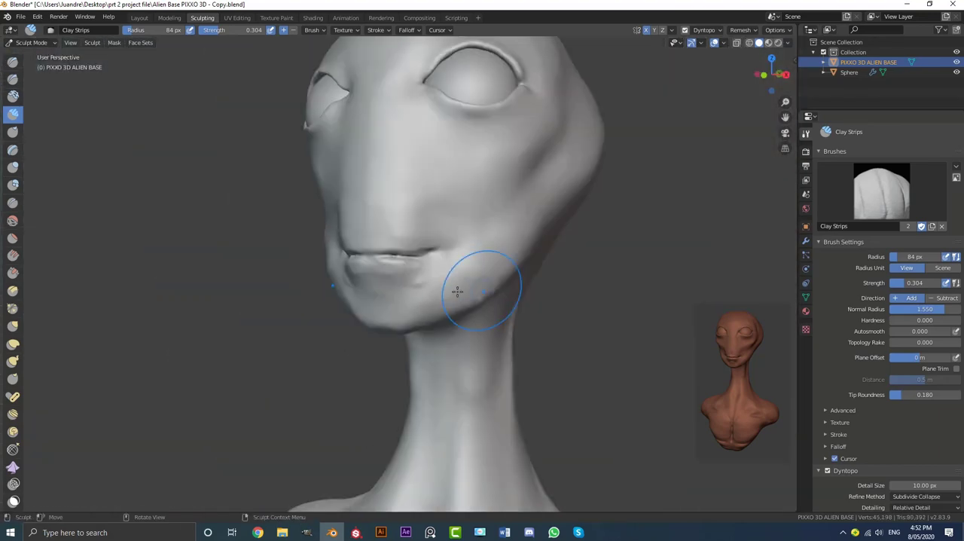
{"action": "middle_click_drag", "start_coordinate": [456, 289], "coordinate": [392, 263]}
{"action": "scroll", "coordinate": [379, 256], "scroll_direction": "up", "scroll_amount": 3}
{"action": "left_click_drag", "start_coordinate": [379, 256], "coordinate": [422, 260], "text": "shift"}
{"action": "scroll", "coordinate": [436, 252], "scroll_direction": "down", "scroll_amount": 3}
{"action": "middle_click_drag", "start_coordinate": [452, 249], "coordinate": [430, 216]}
{"action": "scroll", "coordinate": [430, 216], "scroll_direction": "up", "scroll_amount": 4}
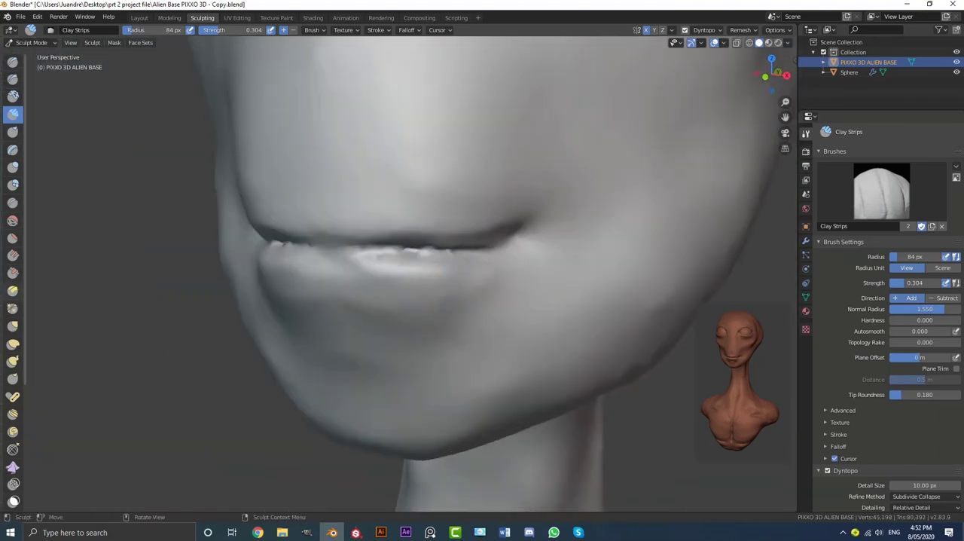
Sharpen the line between the lips with the Crease brush at 60 px radius
{"action": "left_click", "coordinate": [13, 202]}
{"action": "scroll", "coordinate": [389, 226], "scroll_direction": "up", "scroll_amount": 5}
{"action": "key", "text": "f"}
{"action": "left_click", "coordinate": [413, 198]}
{"action": "left_click_drag", "start_coordinate": [414, 198], "coordinate": [354, 200]}
{"action": "scroll", "coordinate": [378, 219], "scroll_direction": "down", "scroll_amount": 2}
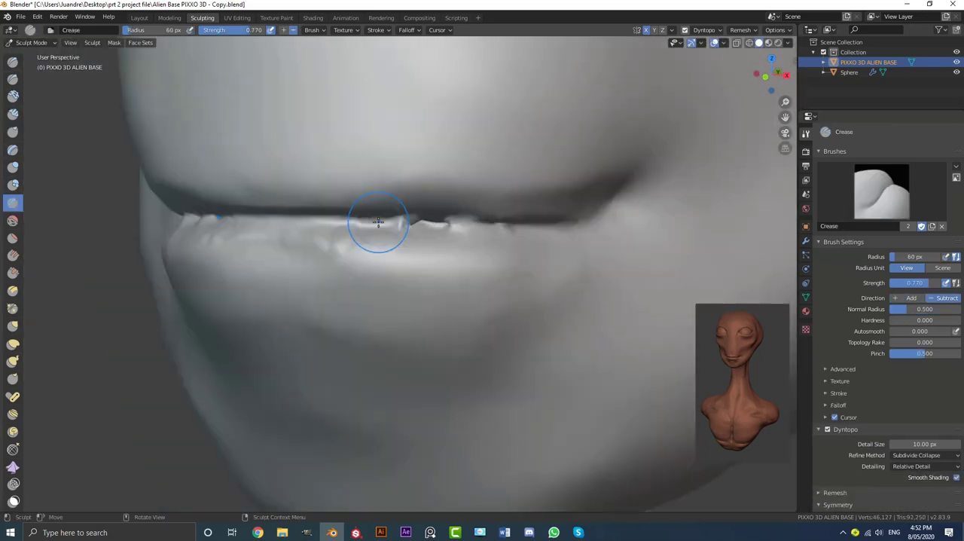
{"action": "scroll", "coordinate": [602, 202], "scroll_direction": "down", "scroll_amount": 3}
{"action": "middle_click_drag", "start_coordinate": [399, 215], "coordinate": [333, 218]}
{"action": "scroll", "coordinate": [334, 217], "scroll_direction": "up", "scroll_amount": 2}
{"action": "left_click_drag", "start_coordinate": [316, 207], "coordinate": [339, 211]}
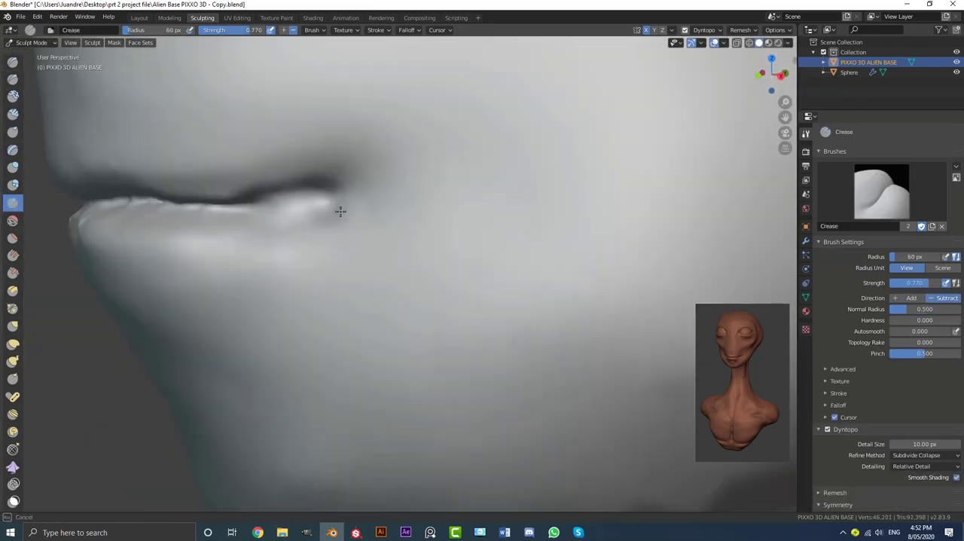
Extend the crease between the lips into the mouth corners
{"action": "scroll", "coordinate": [340, 211], "scroll_direction": "down", "scroll_amount": 6}
{"action": "middle_click_drag", "start_coordinate": [407, 215], "coordinate": [487, 218]}
{"action": "scroll", "coordinate": [452, 234], "scroll_direction": "up", "scroll_amount": 4}
{"action": "middle_click_drag", "start_coordinate": [437, 248], "coordinate": [366, 265]}
{"action": "left_click_drag", "start_coordinate": [366, 264], "coordinate": [390, 248]}
{"action": "middle_click_drag", "start_coordinate": [354, 256], "coordinate": [383, 256]}
{"action": "scroll", "coordinate": [362, 256], "scroll_direction": "up", "scroll_amount": 3}
Carve a crease beneath the lower lip that curves down both sides of the chin
{"action": "mouse_move", "coordinate": [308, 254]}
{"action": "middle_mouse_down"}
{"action": "mouse_move", "coordinate": [363, 289]}
{"action": "mouse_move", "coordinate": [407, 279]}
{"action": "middle_mouse_up"}
{"action": "scroll", "coordinate": [333, 272], "scroll_direction": "up", "scroll_amount": 2}
{"action": "scroll", "coordinate": [406, 280], "scroll_direction": "down", "scroll_amount": 3}
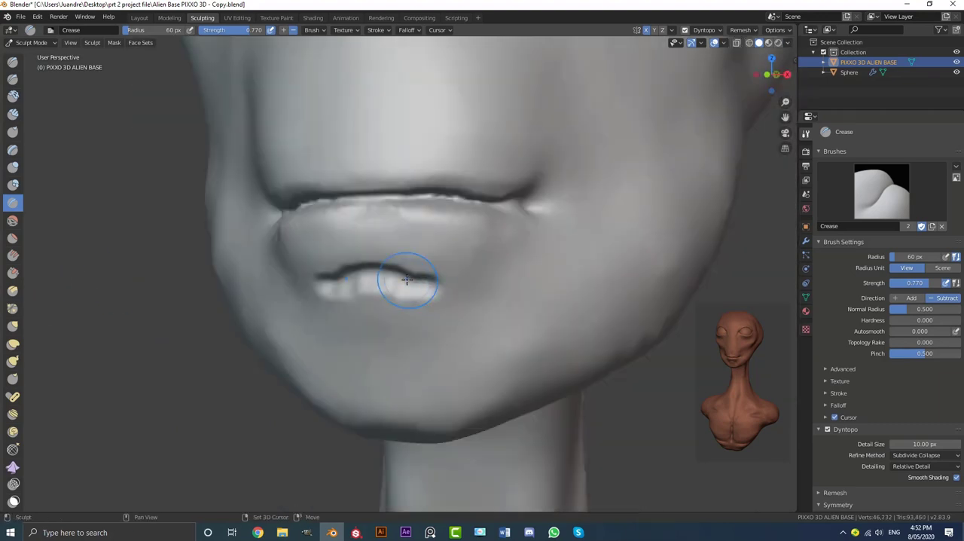
{"action": "left_click_drag", "start_coordinate": [424, 286], "coordinate": [439, 292]}
{"action": "scroll", "coordinate": [445, 324], "scroll_direction": "up", "scroll_amount": 2}
{"action": "left_click_drag", "start_coordinate": [460, 280], "coordinate": [467, 360]}
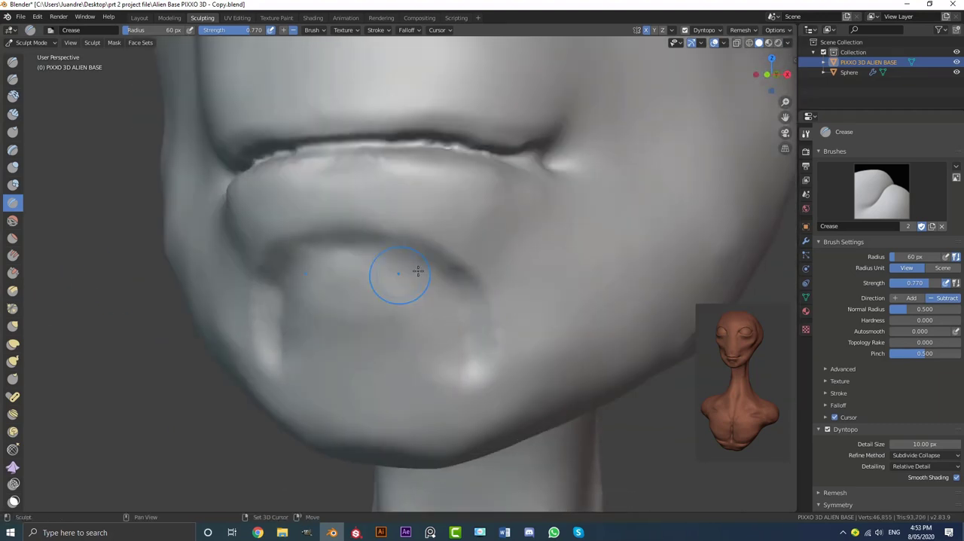
Deepen the hollow below the lower lip and blend its ends into the chin
{"action": "scroll", "coordinate": [418, 271], "scroll_direction": "down", "scroll_amount": 6}
{"action": "mouse_move", "coordinate": [418, 272]}
{"action": "middle_mouse_down"}
{"action": "mouse_move", "coordinate": [352, 282]}
{"action": "mouse_move", "coordinate": [375, 291]}
{"action": "mouse_move", "coordinate": [443, 279]}
{"action": "mouse_move", "coordinate": [425, 273]}
{"action": "mouse_move", "coordinate": [354, 280]}
{"action": "mouse_move", "coordinate": [490, 302]}
{"action": "mouse_move", "coordinate": [398, 268]}
{"action": "mouse_move", "coordinate": [497, 234]}
{"action": "middle_mouse_up"}
{"action": "scroll", "coordinate": [375, 290], "scroll_direction": "up", "scroll_amount": 5}
{"action": "scroll", "coordinate": [376, 291], "scroll_direction": "down", "scroll_amount": 6}
{"action": "scroll", "coordinate": [443, 278], "scroll_direction": "up", "scroll_amount": 3}
{"action": "scroll", "coordinate": [422, 274], "scroll_direction": "down", "scroll_amount": 5}
{"action": "scroll", "coordinate": [490, 301], "scroll_direction": "up", "scroll_amount": 3}
{"action": "scroll", "coordinate": [422, 282], "scroll_direction": "up", "scroll_amount": 2}
Tighten the mouth line and corners with the Pinch brush at 133 px radius
{"action": "left_click", "coordinate": [12, 309]}
{"action": "scroll", "coordinate": [429, 254], "scroll_direction": "up", "scroll_amount": 6}
{"action": "key", "text": "f"}
{"action": "left_click", "coordinate": [468, 252]}
{"action": "scroll", "coordinate": [471, 252], "scroll_direction": "down", "scroll_amount": 2}
{"action": "mouse_move", "coordinate": [583, 172]}
{"action": "left_mouse_down"}
{"action": "mouse_move", "coordinate": [402, 176]}
{"action": "mouse_move", "coordinate": [619, 124]}
{"action": "left_mouse_up"}
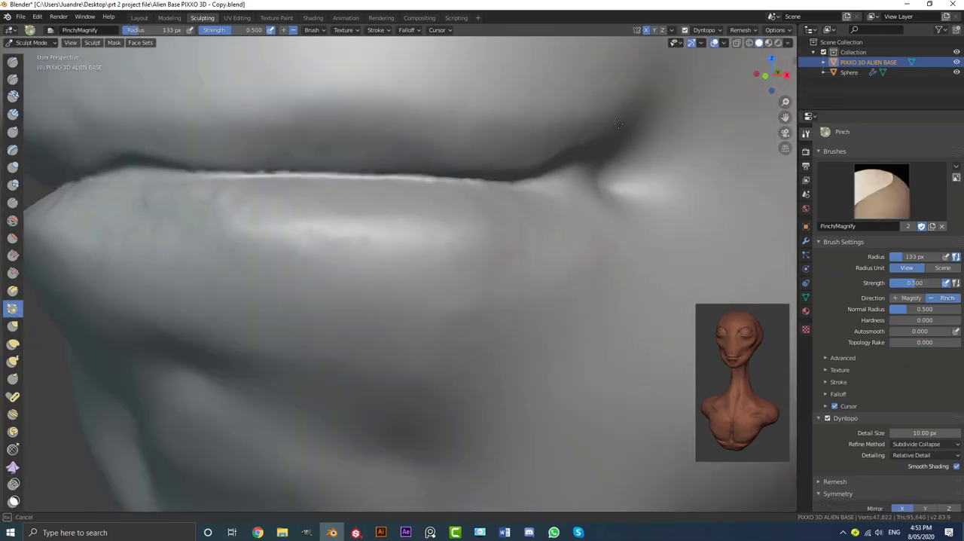
{"action": "scroll", "coordinate": [456, 207], "scroll_direction": "down", "scroll_amount": 5}
Pinch the rim of the lower lip into a crisper edge
{"action": "scroll", "coordinate": [422, 280], "scroll_direction": "up", "scroll_amount": 5}
{"action": "mouse_move", "coordinate": [452, 209]}
{"action": "middle_mouse_down"}
{"action": "mouse_move", "coordinate": [424, 277]}
{"action": "mouse_move", "coordinate": [407, 265]}
{"action": "middle_mouse_up"}
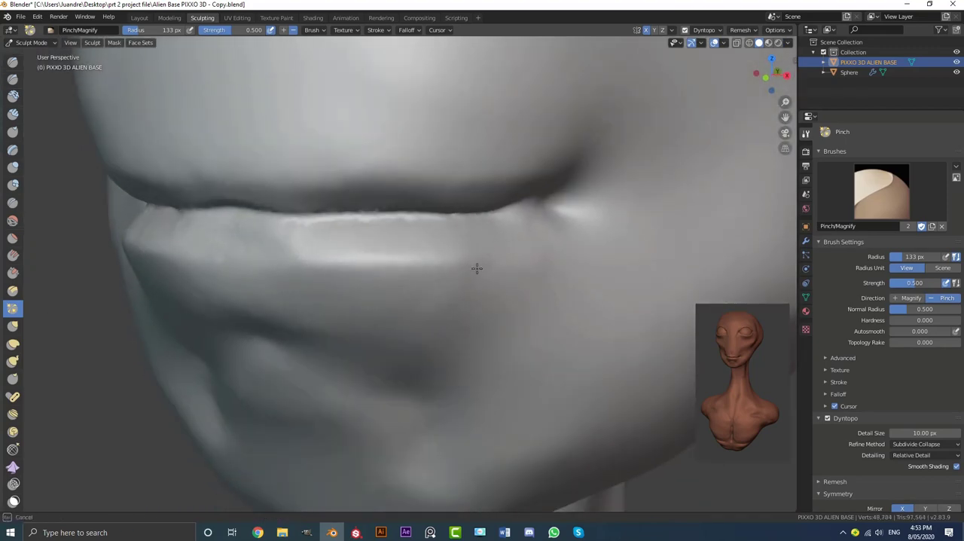
{"action": "left_click_drag", "start_coordinate": [477, 268], "coordinate": [493, 260]}
{"action": "scroll", "coordinate": [512, 234], "scroll_direction": "down", "scroll_amount": 2}
{"action": "middle_click_drag", "start_coordinate": [398, 204], "coordinate": [415, 170]}
{"action": "scroll", "coordinate": [418, 181], "scroll_direction": "up", "scroll_amount": 2}
Refine the seam between the lips with the Pinch brush at 74 px radius
{"action": "key", "text": "f"}
{"action": "left_click", "coordinate": [410, 195]}
{"action": "left_click_drag", "start_coordinate": [411, 195], "coordinate": [424, 195]}
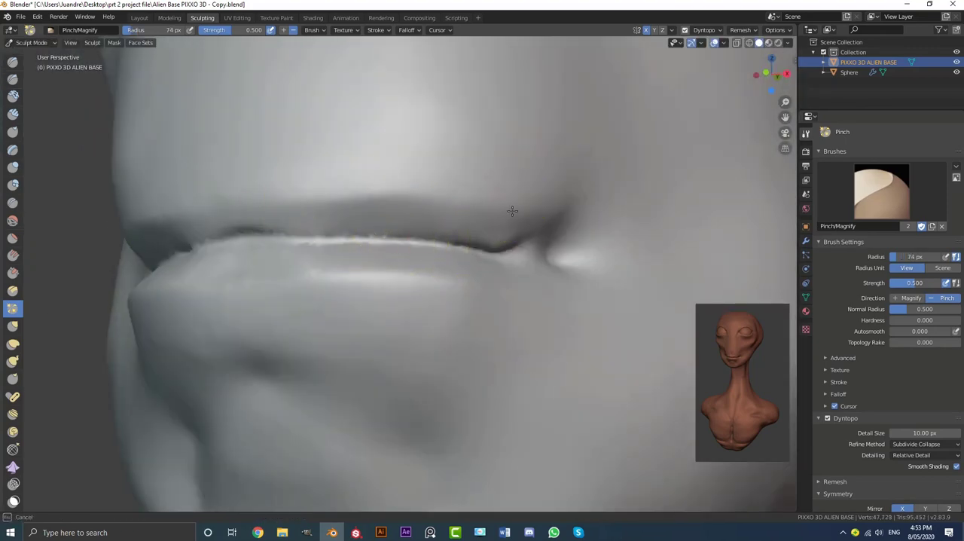
{"action": "left_click_drag", "start_coordinate": [490, 208], "coordinate": [475, 205]}
Pinch the mouth corners and the lip seam together at 126 px radius
{"action": "key", "text": "f"}
{"action": "left_click", "coordinate": [406, 199]}
{"action": "left_click_drag", "start_coordinate": [398, 198], "coordinate": [376, 201]}
{"action": "scroll", "coordinate": [399, 207], "scroll_direction": "down", "scroll_amount": 5}
{"action": "middle_click_drag", "start_coordinate": [403, 211], "coordinate": [426, 254]}
{"action": "scroll", "coordinate": [426, 256], "scroll_direction": "up", "scroll_amount": 5}
{"action": "left_click_drag", "start_coordinate": [444, 287], "coordinate": [473, 286]}
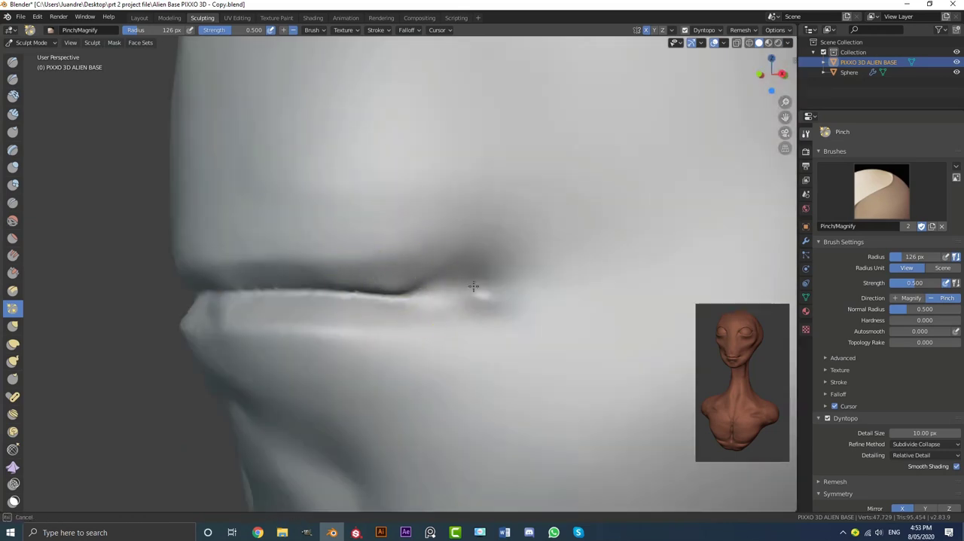
{"action": "left_click_drag", "start_coordinate": [339, 296], "coordinate": [376, 293]}
{"action": "scroll", "coordinate": [392, 286], "scroll_direction": "down", "scroll_amount": 7}
{"action": "mouse_move", "coordinate": [392, 286]}
{"action": "middle_mouse_down"}
{"action": "mouse_move", "coordinate": [512, 264]}
{"action": "mouse_move", "coordinate": [377, 256]}
{"action": "middle_mouse_up"}
{"action": "scroll", "coordinate": [362, 249], "scroll_direction": "up", "scroll_amount": 3}
{"action": "left_click", "coordinate": [13, 79]}
{"action": "scroll", "coordinate": [480, 247], "scroll_direction": "up", "scroll_amount": 7}
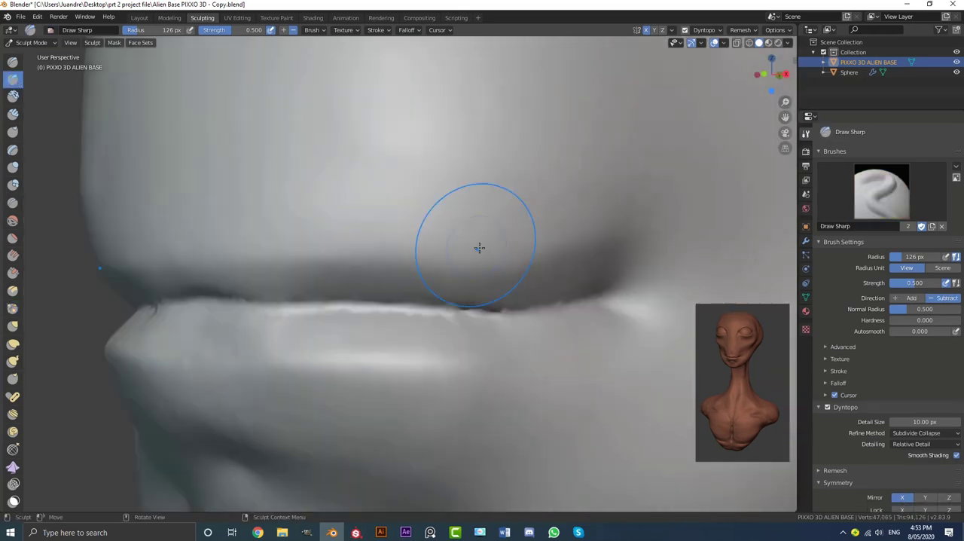
{"action": "left_click_drag", "start_coordinate": [631, 247], "coordinate": [397, 253]}
{"action": "key", "text": "ctrl+z"}
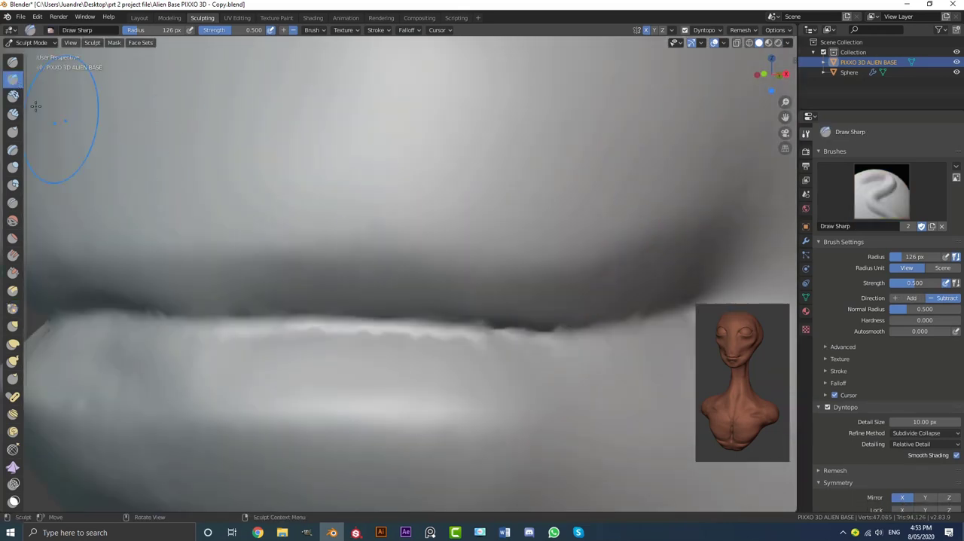
Deepen the gap between the lips with the Crease brush at 126 px radius
{"action": "left_click", "coordinate": [12, 203]}
{"action": "scroll", "coordinate": [436, 249], "scroll_direction": "down", "scroll_amount": 5}
{"action": "scroll", "coordinate": [339, 271], "scroll_direction": "up", "scroll_amount": 5}
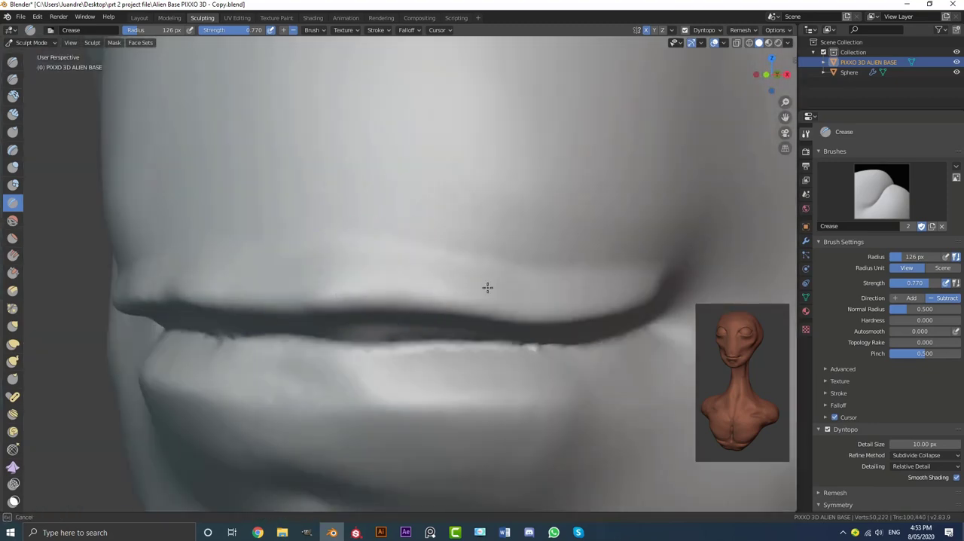
{"action": "scroll", "coordinate": [452, 273], "scroll_direction": "down", "scroll_amount": 4}
{"action": "key", "text": "KP_1"}
{"action": "scroll", "coordinate": [450, 267], "scroll_direction": "up", "scroll_amount": 6}
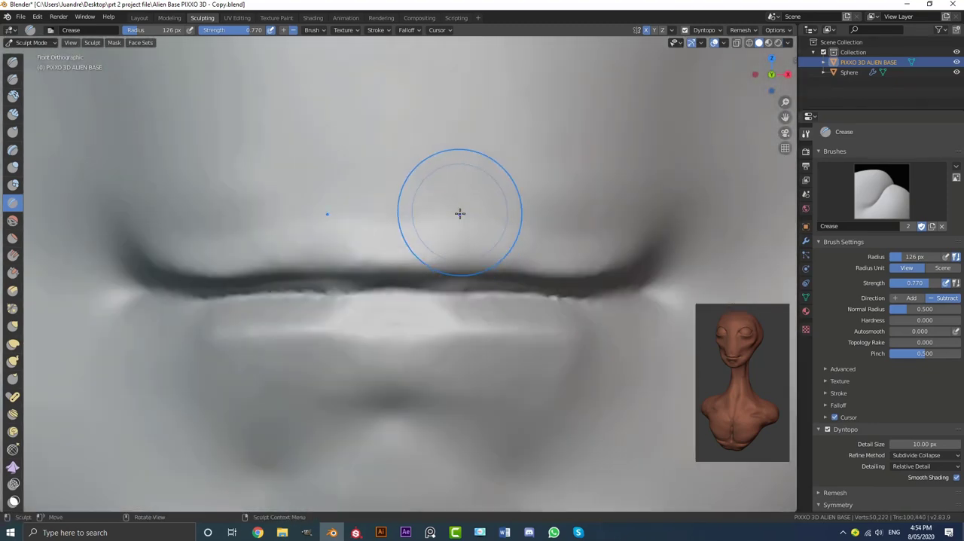
Add volume to the upper lip with Clay Strips across the mouth
{"action": "left_click", "coordinate": [13, 114]}
{"action": "scroll", "coordinate": [482, 196], "scroll_direction": "up", "scroll_amount": 2}
{"action": "mouse_move", "coordinate": [385, 222]}
{"action": "left_mouse_down"}
{"action": "mouse_move", "coordinate": [461, 181]}
{"action": "mouse_move", "coordinate": [580, 218]}
{"action": "left_mouse_up"}
{"action": "scroll", "coordinate": [392, 286], "scroll_direction": "up", "scroll_amount": 1}
{"action": "middle_click_drag", "start_coordinate": [536, 267], "coordinate": [403, 242], "text": "shift"}
Shape the area above the upper lip with Clay Strips at 65 px radius
{"action": "key", "text": "f"}
{"action": "left_click", "coordinate": [397, 232]}
{"action": "mouse_move", "coordinate": [397, 232]}
{"action": "left_mouse_down"}
{"action": "mouse_move", "coordinate": [297, 252]}
{"action": "mouse_move", "coordinate": [438, 262]}
{"action": "left_mouse_up"}
{"action": "scroll", "coordinate": [305, 195], "scroll_direction": "down", "scroll_amount": 2}
{"action": "scroll", "coordinate": [527, 259], "scroll_direction": "down", "scroll_amount": 5}
{"action": "mouse_move", "coordinate": [520, 261]}
{"action": "middle_mouse_down"}
{"action": "mouse_move", "coordinate": [437, 269]}
{"action": "mouse_move", "coordinate": [434, 286]}
{"action": "mouse_move", "coordinate": [475, 264]}
{"action": "middle_mouse_up"}
Add vertical strips from the upper lip toward the muzzle and smooth them into the face
{"action": "scroll", "coordinate": [436, 271], "scroll_direction": "down", "scroll_amount": 4}
{"action": "scroll", "coordinate": [403, 260], "scroll_direction": "up", "scroll_amount": 2}
{"action": "middle_click_drag", "start_coordinate": [414, 267], "coordinate": [421, 292], "text": "shift"}
{"action": "scroll", "coordinate": [399, 286], "scroll_direction": "up", "scroll_amount": 3}
{"action": "left_click_drag", "start_coordinate": [368, 279], "coordinate": [374, 198]}
{"action": "scroll", "coordinate": [394, 249], "scroll_direction": "down", "scroll_amount": 1}
{"action": "middle_click_drag", "start_coordinate": [443, 250], "coordinate": [380, 251]}
{"action": "scroll", "coordinate": [380, 251], "scroll_direction": "down", "scroll_amount": 3}
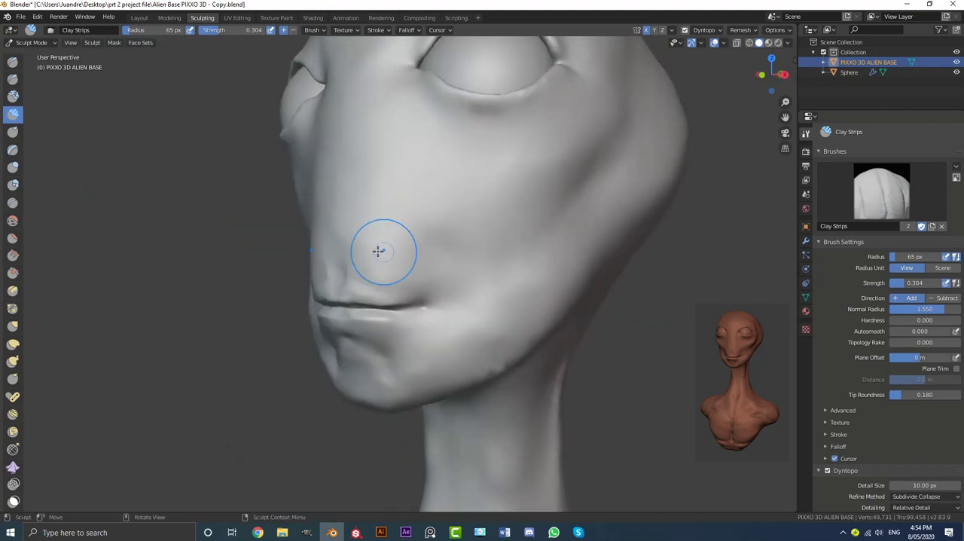
Build up the side of the cheek and jaw behind the mouth and blend it smooth
{"action": "scroll", "coordinate": [482, 247], "scroll_direction": "down", "scroll_amount": 3}
{"action": "mouse_move", "coordinate": [508, 248]}
{"action": "middle_mouse_down"}
{"action": "mouse_move", "coordinate": [454, 243]}
{"action": "mouse_move", "coordinate": [482, 254]}
{"action": "mouse_move", "coordinate": [519, 207]}
{"action": "middle_mouse_up"}
{"action": "scroll", "coordinate": [451, 287], "scroll_direction": "up", "scroll_amount": 4}
{"action": "scroll", "coordinate": [539, 256], "scroll_direction": "down", "scroll_amount": 2}
{"action": "scroll", "coordinate": [519, 206], "scroll_direction": "down", "scroll_amount": 1}
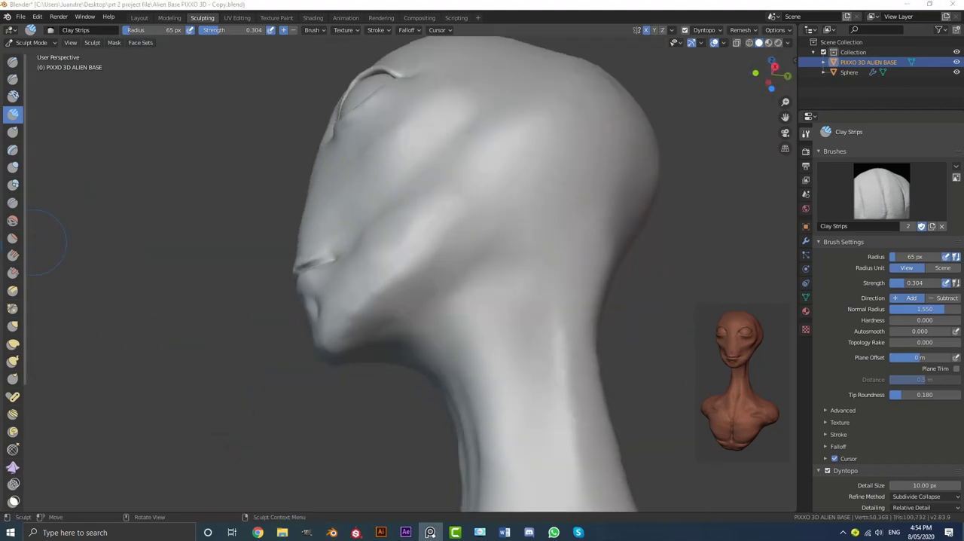
Add vertical clay strips on the side of the neck from below the jaw to form a muscle
{"action": "mouse_move", "coordinate": [498, 286]}
{"action": "middle_mouse_down", "text": "shift"}
{"action": "mouse_move", "coordinate": [464, 241]}
{"action": "mouse_move", "coordinate": [435, 288]}
{"action": "mouse_move", "coordinate": [452, 286]}
{"action": "middle_mouse_up", "text": "shift"}
{"action": "scroll", "coordinate": [398, 224], "scroll_direction": "up", "scroll_amount": 4}
{"action": "mouse_move", "coordinate": [372, 237]}
{"action": "left_mouse_down"}
{"action": "mouse_move", "coordinate": [391, 153]}
{"action": "mouse_move", "coordinate": [258, 133]}
{"action": "left_mouse_up"}
{"action": "middle_click_drag", "start_coordinate": [467, 151], "coordinate": [411, 189]}
{"action": "left_click_drag", "start_coordinate": [406, 248], "coordinate": [400, 155]}
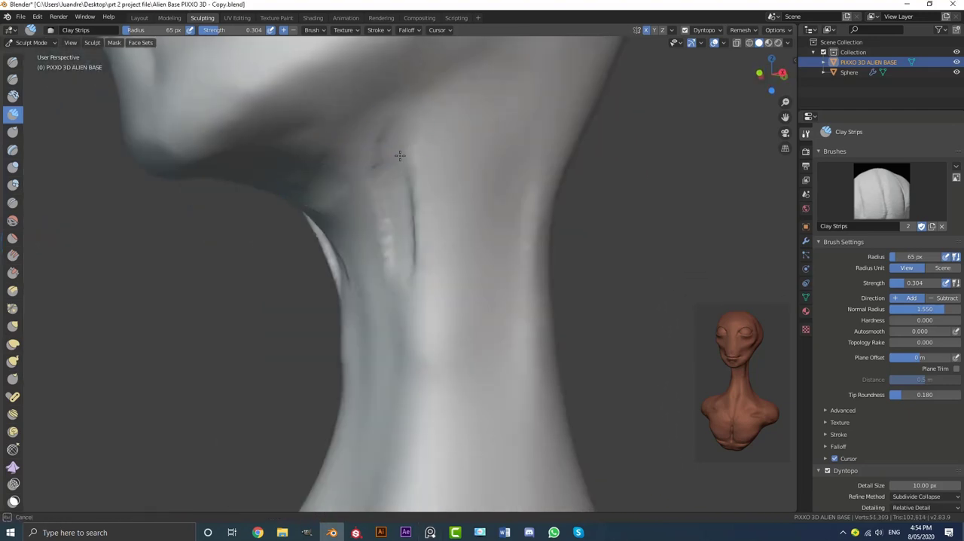
{"action": "middle_click_drag", "start_coordinate": [400, 155], "coordinate": [469, 98]}
Extend the neck muscle up behind the jaw and smooth it down along the neck
{"action": "middle_click_drag", "start_coordinate": [452, 135], "coordinate": [457, 147]}
{"action": "mouse_move", "coordinate": [448, 166]}
{"action": "left_mouse_down"}
{"action": "mouse_move", "coordinate": [417, 281]}
{"action": "mouse_move", "coordinate": [447, 101]}
{"action": "mouse_move", "coordinate": [422, 218]}
{"action": "left_mouse_up"}
{"action": "mouse_move", "coordinate": [467, 218]}
{"action": "middle_mouse_down"}
{"action": "mouse_move", "coordinate": [391, 230]}
{"action": "mouse_move", "coordinate": [490, 278]}
{"action": "middle_mouse_up"}
{"action": "left_click_drag", "start_coordinate": [429, 151], "coordinate": [366, 240], "text": "shift"}
{"action": "scroll", "coordinate": [385, 238], "scroll_direction": "down", "scroll_amount": 2}
{"action": "mouse_move", "coordinate": [386, 239]}
{"action": "middle_mouse_down"}
{"action": "mouse_move", "coordinate": [316, 226]}
{"action": "mouse_move", "coordinate": [377, 226]}
{"action": "middle_mouse_up"}
{"action": "scroll", "coordinate": [376, 226], "scroll_direction": "down", "scroll_amount": 3}
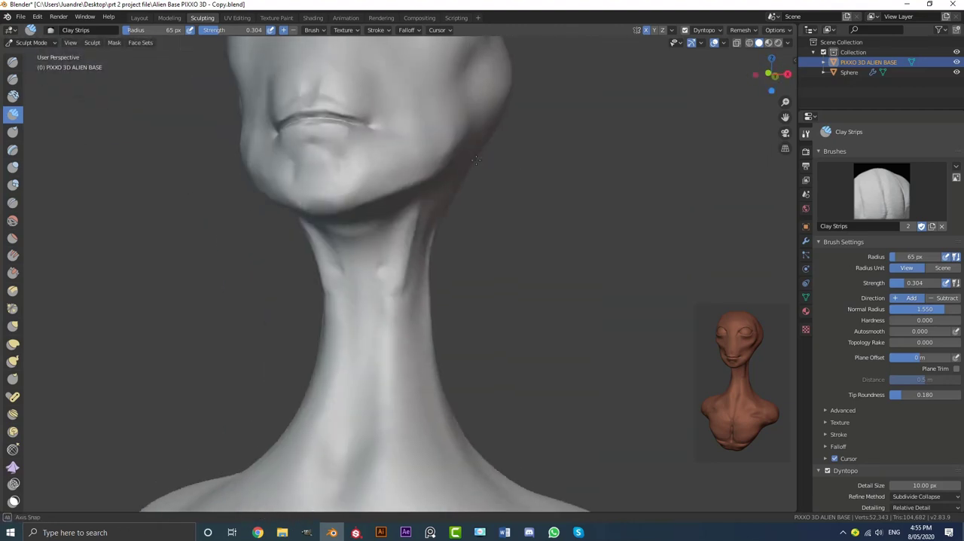
Refine the throat muscles at the front of the upper neck and blend them into the neck
{"action": "scroll", "coordinate": [389, 304], "scroll_direction": "up", "scroll_amount": 3}
{"action": "scroll", "coordinate": [389, 303], "scroll_direction": "up", "scroll_amount": 2}
{"action": "middle_click_drag", "start_coordinate": [390, 304], "coordinate": [422, 279]}
{"action": "mouse_move", "coordinate": [375, 259]}
{"action": "middle_mouse_down"}
{"action": "mouse_move", "coordinate": [362, 269]}
{"action": "mouse_move", "coordinate": [426, 272]}
{"action": "middle_mouse_up"}
{"action": "left_click_drag", "start_coordinate": [433, 316], "coordinate": [454, 239]}
{"action": "scroll", "coordinate": [454, 239], "scroll_direction": "down", "scroll_amount": 5}
{"action": "mouse_move", "coordinate": [454, 233]}
{"action": "middle_mouse_down"}
{"action": "mouse_move", "coordinate": [511, 220]}
{"action": "mouse_move", "coordinate": [319, 220]}
{"action": "middle_mouse_up"}
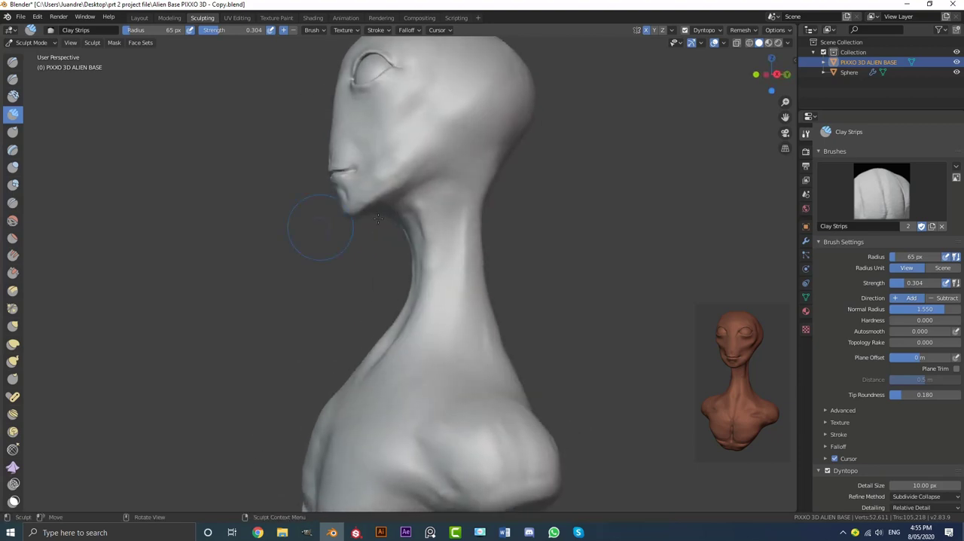
Refine the muscle on the side of the upper neck below the jaw with clay strips and smooth it
{"action": "scroll", "coordinate": [473, 216], "scroll_direction": "up", "scroll_amount": 4}
{"action": "middle_click_drag", "start_coordinate": [473, 216], "coordinate": [430, 140]}
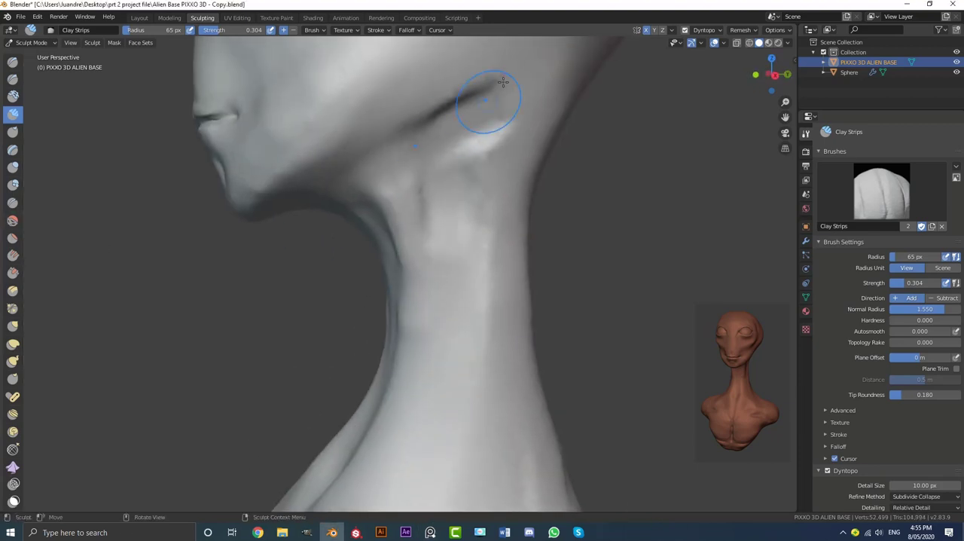
{"action": "mouse_move", "coordinate": [455, 228]}
{"action": "middle_mouse_down"}
{"action": "mouse_move", "coordinate": [425, 117]}
{"action": "mouse_move", "coordinate": [434, 147]}
{"action": "middle_mouse_up"}
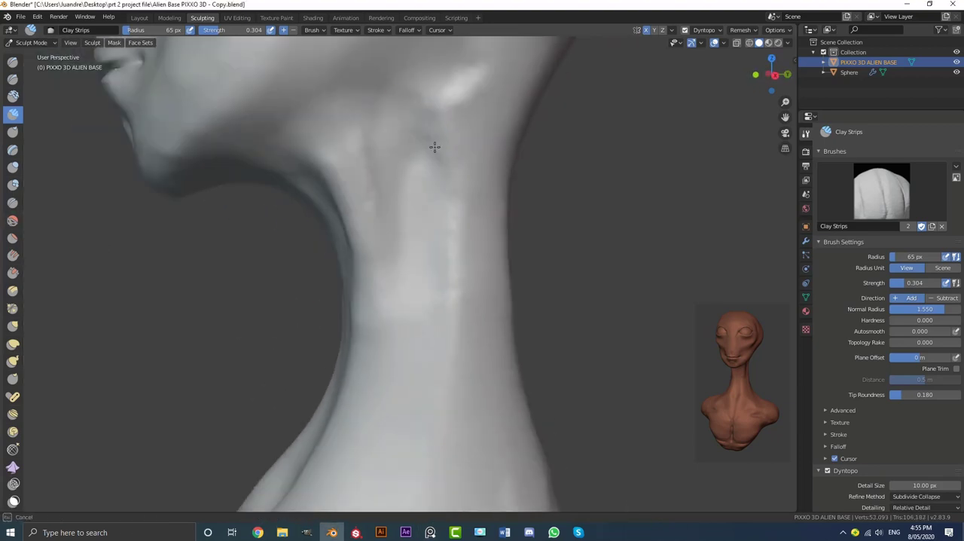
{"action": "middle_click_drag", "start_coordinate": [393, 97], "coordinate": [324, 128]}
{"action": "scroll", "coordinate": [324, 150], "scroll_direction": "down", "scroll_amount": 6}
{"action": "middle_click_drag", "start_coordinate": [376, 196], "coordinate": [359, 217], "text": "shift"}
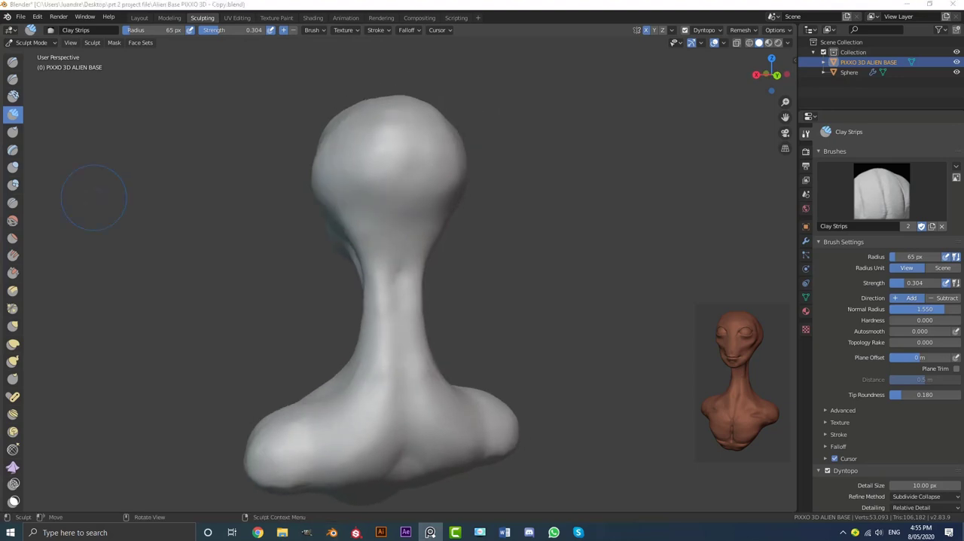
Build up clay on both sides of the lower back of the skull and blend it into the neck
{"action": "middle_click_drag", "start_coordinate": [416, 265], "coordinate": [398, 206]}
{"action": "middle_click_drag", "start_coordinate": [377, 146], "coordinate": [421, 140]}
{"action": "left_click_drag", "start_coordinate": [422, 140], "coordinate": [422, 226]}
{"action": "middle_click_drag", "start_coordinate": [423, 234], "coordinate": [376, 254]}
{"action": "mouse_move", "coordinate": [365, 150]}
{"action": "middle_mouse_down"}
{"action": "mouse_move", "coordinate": [397, 144]}
{"action": "mouse_move", "coordinate": [360, 149]}
{"action": "middle_mouse_up"}
{"action": "scroll", "coordinate": [360, 149], "scroll_direction": "down", "scroll_amount": 2}
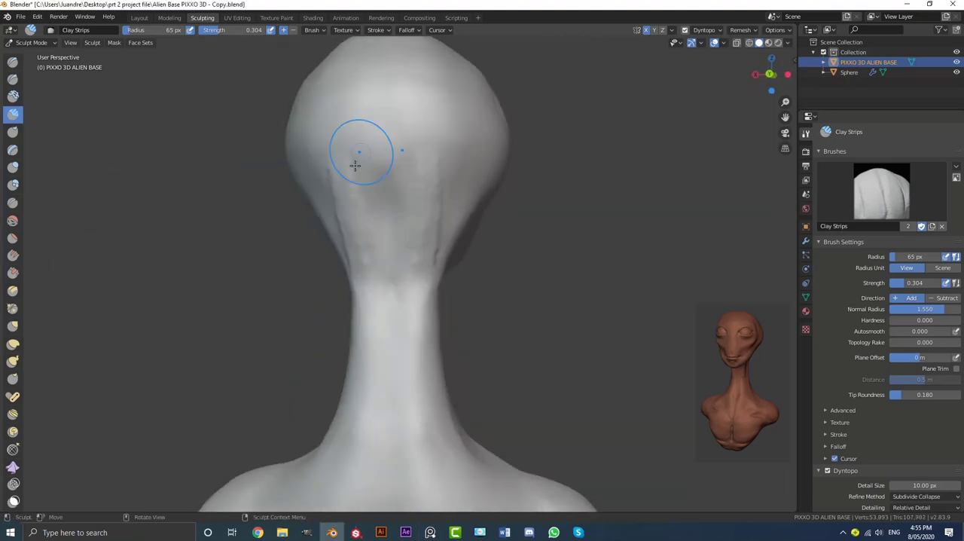
{"action": "left_click_drag", "start_coordinate": [355, 161], "coordinate": [357, 188]}
{"action": "middle_click_drag", "start_coordinate": [357, 161], "coordinate": [400, 159]}
{"action": "scroll", "coordinate": [407, 196], "scroll_direction": "down", "scroll_amount": 2}
{"action": "mouse_move", "coordinate": [421, 263]}
{"action": "middle_mouse_down"}
{"action": "mouse_move", "coordinate": [449, 279]}
{"action": "mouse_move", "coordinate": [527, 273]}
{"action": "middle_mouse_up"}
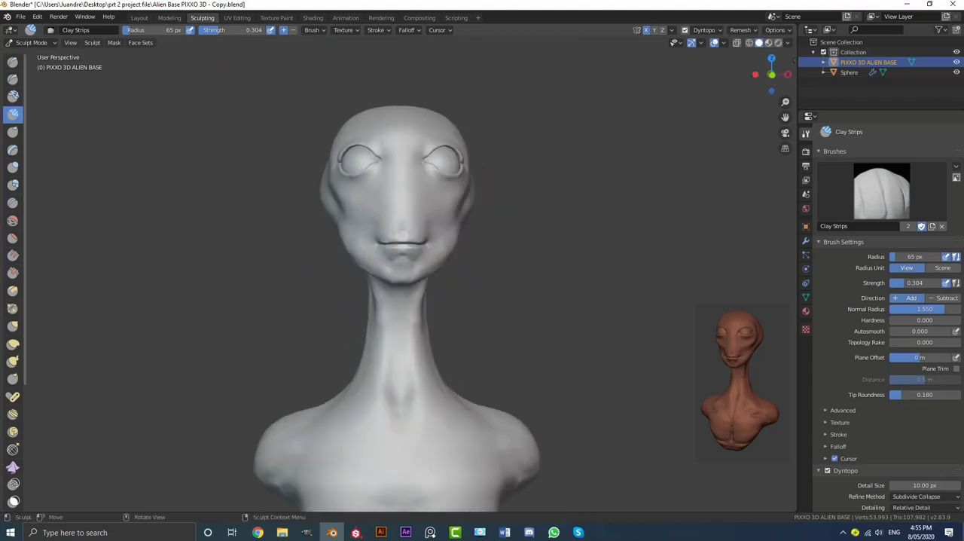
Build up a cheekbone ridge running from beside the nose to the temple and smooth it into the face
{"action": "middle_click_drag", "start_coordinate": [535, 233], "coordinate": [452, 217]}
{"action": "scroll", "coordinate": [437, 188], "scroll_direction": "up", "scroll_amount": 6}
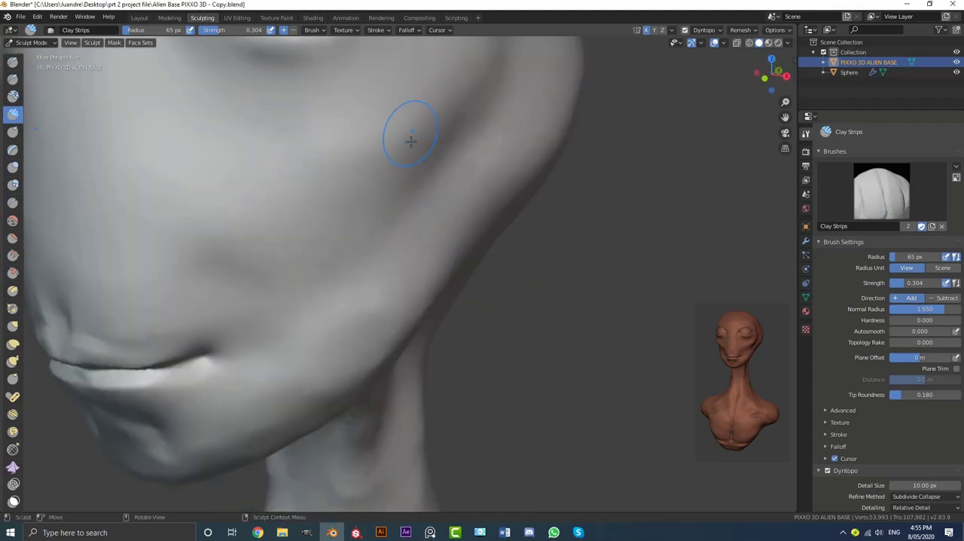
{"action": "left_click_drag", "start_coordinate": [411, 143], "coordinate": [226, 206]}
{"action": "middle_click_drag", "start_coordinate": [354, 187], "coordinate": [260, 266]}
{"action": "left_click_drag", "start_coordinate": [260, 265], "coordinate": [259, 202]}
{"action": "scroll", "coordinate": [339, 188], "scroll_direction": "down", "scroll_amount": 4}
{"action": "middle_click_drag", "start_coordinate": [475, 121], "coordinate": [439, 118]}
{"action": "scroll", "coordinate": [439, 118], "scroll_direction": "up", "scroll_amount": 2}
{"action": "left_click_drag", "start_coordinate": [437, 119], "coordinate": [414, 141]}
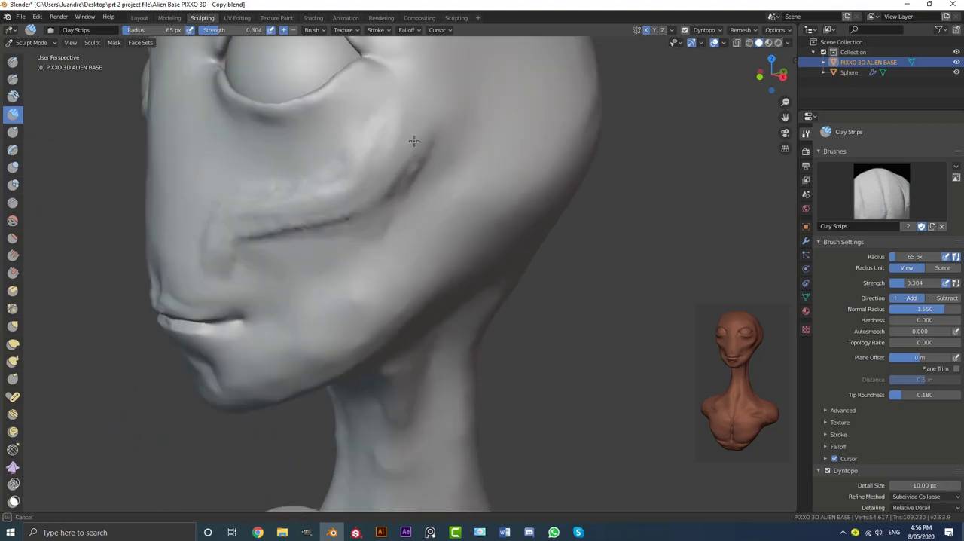
{"action": "scroll", "coordinate": [400, 113], "scroll_direction": "down", "scroll_amount": 4}
{"action": "middle_click_drag", "start_coordinate": [385, 181], "coordinate": [457, 183]}
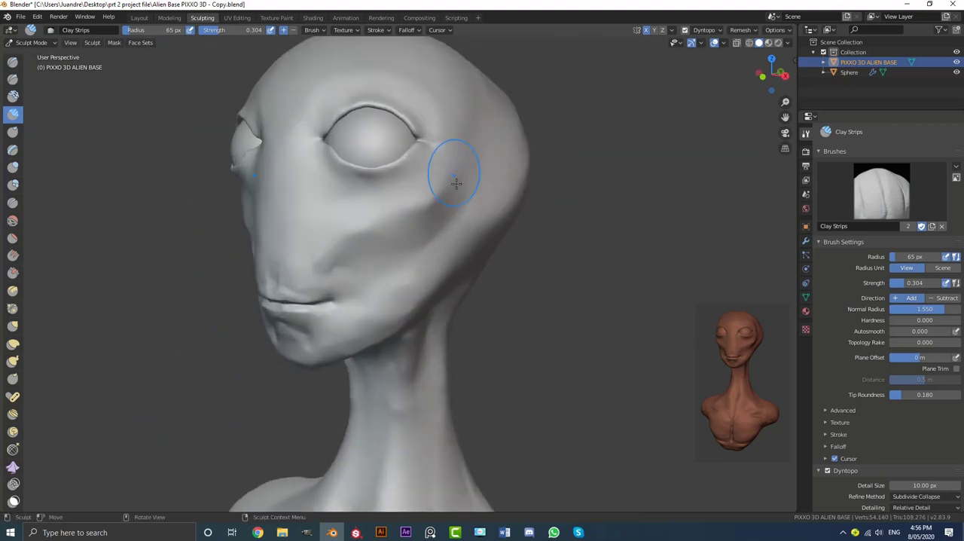
Strengthen the cheekbone with more clay strips, define the hollow beneath it and soften the transition
{"action": "scroll", "coordinate": [370, 223], "scroll_direction": "up", "scroll_amount": 3}
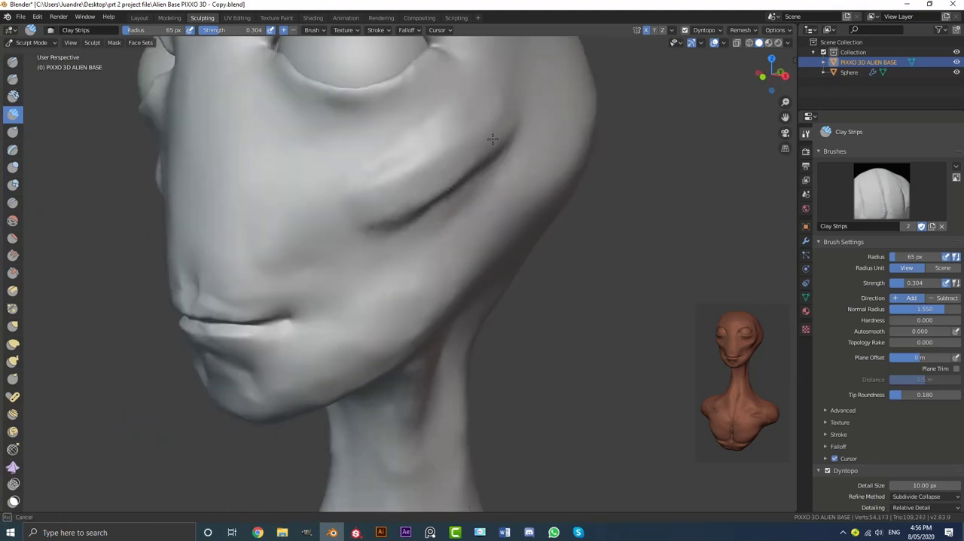
{"action": "scroll", "coordinate": [375, 224], "scroll_direction": "down", "scroll_amount": 4}
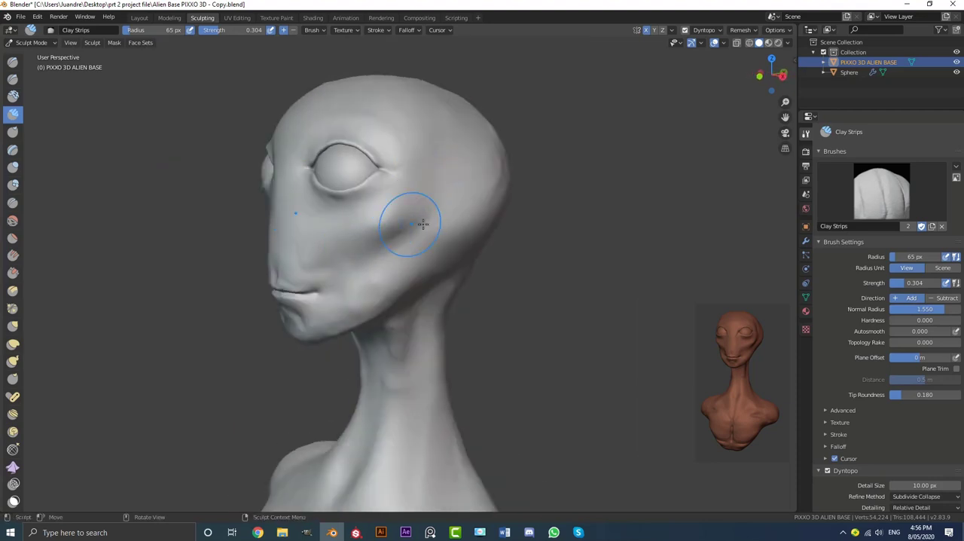
{"action": "scroll", "coordinate": [423, 224], "scroll_direction": "down", "scroll_amount": 2}
{"action": "middle_click_drag", "start_coordinate": [445, 223], "coordinate": [407, 219]}
{"action": "scroll", "coordinate": [407, 218], "scroll_direction": "up", "scroll_amount": 4}
{"action": "middle_click_drag", "start_coordinate": [405, 241], "coordinate": [426, 113], "text": "shift"}
{"action": "middle_click_drag", "start_coordinate": [422, 160], "coordinate": [392, 199], "text": "shift"}
{"action": "scroll", "coordinate": [376, 200], "scroll_direction": "up", "scroll_amount": 2}
{"action": "middle_click_drag", "start_coordinate": [324, 201], "coordinate": [260, 241]}
{"action": "scroll", "coordinate": [435, 176], "scroll_direction": "down", "scroll_amount": 3}
{"action": "middle_click_drag", "start_coordinate": [434, 176], "coordinate": [490, 218]}
{"action": "scroll", "coordinate": [436, 224], "scroll_direction": "down", "scroll_amount": 3}
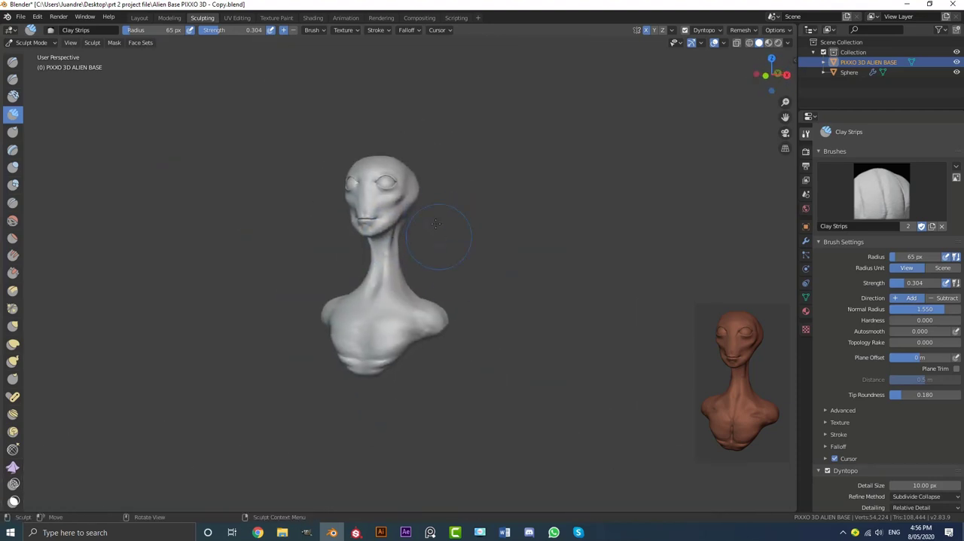
Lay diagonal clay strips below the inner corner of the eye toward the cheek
{"action": "scroll", "coordinate": [388, 276], "scroll_direction": "up", "scroll_amount": 6}
{"action": "mouse_move", "coordinate": [369, 226]}
{"action": "middle_mouse_down", "text": "shift"}
{"action": "mouse_move", "coordinate": [388, 276]}
{"action": "mouse_move", "coordinate": [410, 259]}
{"action": "mouse_move", "coordinate": [451, 260]}
{"action": "mouse_move", "coordinate": [394, 320]}
{"action": "middle_mouse_up", "text": "shift"}
{"action": "scroll", "coordinate": [402, 257], "scroll_direction": "up", "scroll_amount": 4}
{"action": "scroll", "coordinate": [402, 256], "scroll_direction": "down", "scroll_amount": 4}
{"action": "scroll", "coordinate": [406, 312], "scroll_direction": "up", "scroll_amount": 4}
{"action": "scroll", "coordinate": [406, 311], "scroll_direction": "down", "scroll_amount": 2}
{"action": "left_click_drag", "start_coordinate": [317, 303], "coordinate": [313, 265]}
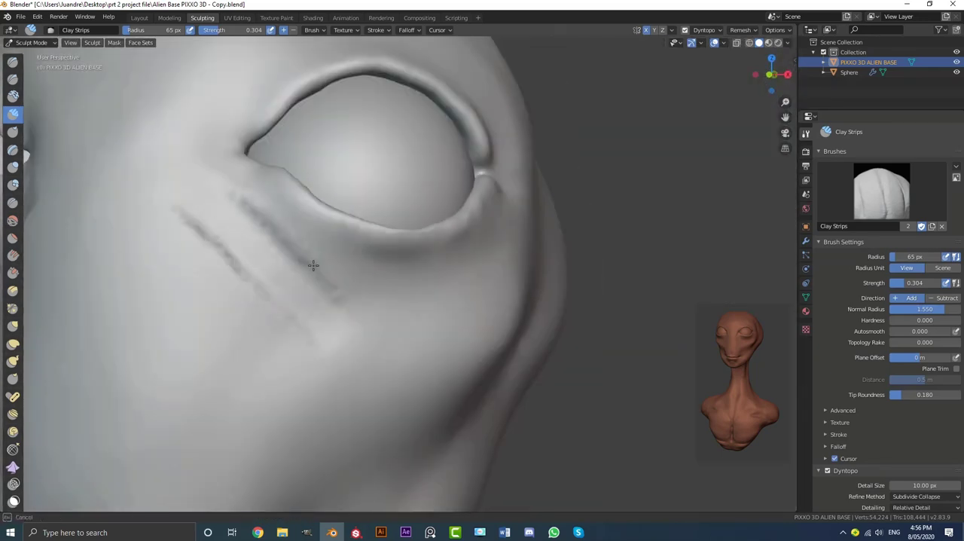
{"action": "left_click_drag", "start_coordinate": [267, 402], "coordinate": [202, 277]}
Fill out the cheek below the outer part of the eye and smooth it into the cheekbone
{"action": "scroll", "coordinate": [302, 301], "scroll_direction": "down", "scroll_amount": 5}
{"action": "middle_click_drag", "start_coordinate": [362, 302], "coordinate": [278, 293]}
{"action": "scroll", "coordinate": [279, 294], "scroll_direction": "up", "scroll_amount": 3}
{"action": "left_click_drag", "start_coordinate": [287, 339], "coordinate": [254, 295]}
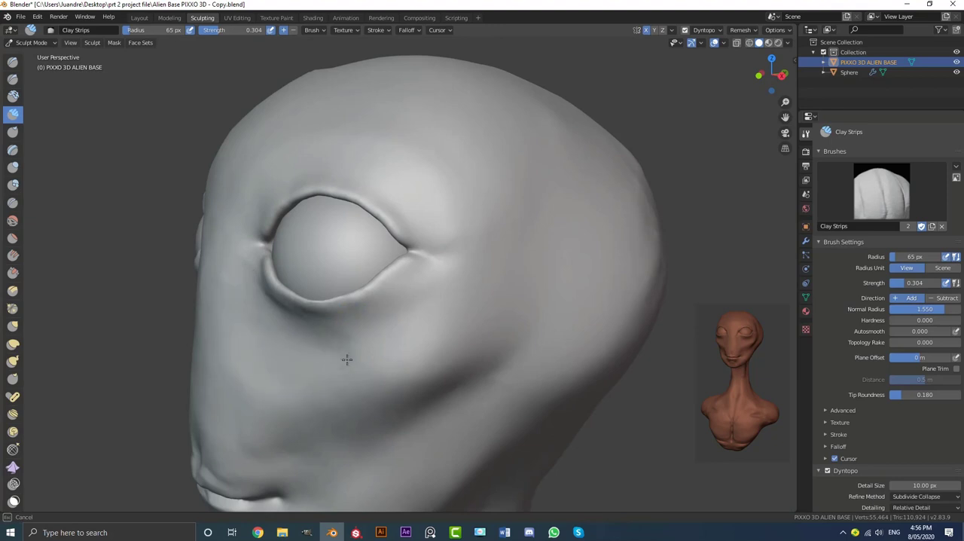
{"action": "scroll", "coordinate": [392, 351], "scroll_direction": "up", "scroll_amount": 2}
{"action": "middle_click_drag", "start_coordinate": [433, 343], "coordinate": [420, 340]}
{"action": "scroll", "coordinate": [419, 339], "scroll_direction": "down", "scroll_amount": 5}
{"action": "scroll", "coordinate": [411, 342], "scroll_direction": "up", "scroll_amount": 4}
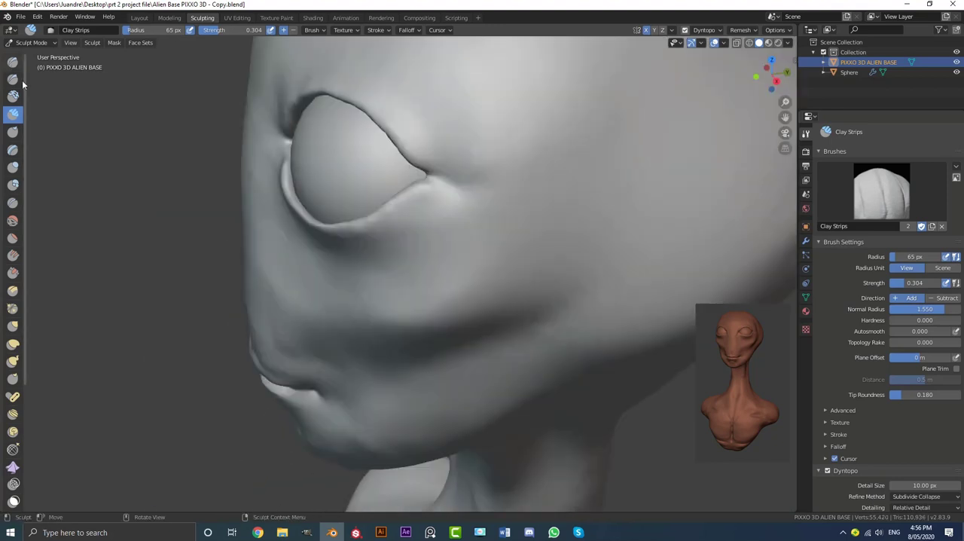
Build up the rim of the lower eyelid with the Draw brush from the inner to the outer corner
{"action": "left_click", "coordinate": [13, 61]}
{"action": "scroll", "coordinate": [387, 273], "scroll_direction": "up", "scroll_amount": 3}
{"action": "mouse_move", "coordinate": [376, 241]}
{"action": "middle_mouse_down"}
{"action": "mouse_move", "coordinate": [387, 274]}
{"action": "mouse_move", "coordinate": [342, 298]}
{"action": "middle_mouse_up"}
{"action": "scroll", "coordinate": [342, 297], "scroll_direction": "up", "scroll_amount": 3}
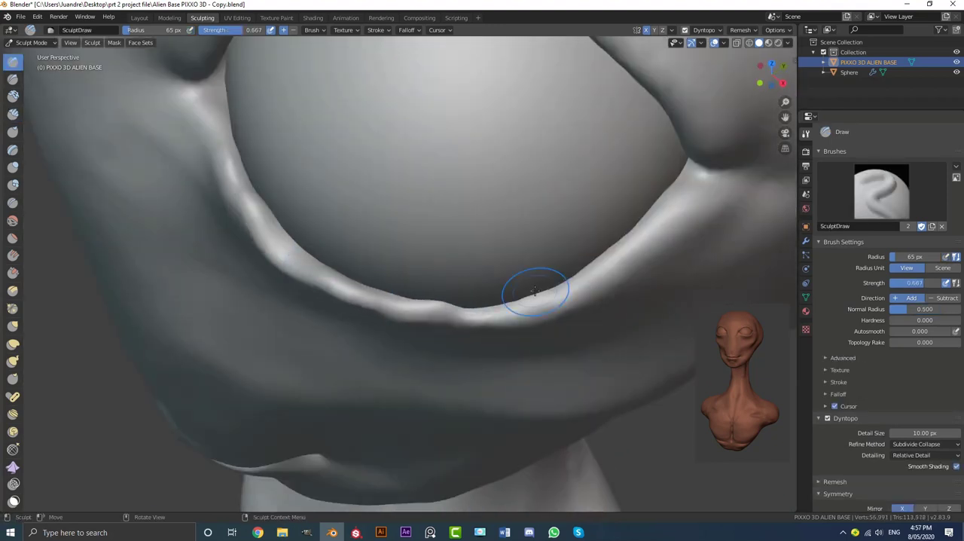
{"action": "mouse_move", "coordinate": [512, 307]}
{"action": "left_mouse_down"}
{"action": "mouse_move", "coordinate": [592, 266]}
{"action": "mouse_move", "coordinate": [674, 195]}
{"action": "left_mouse_up"}
{"action": "left_click_drag", "start_coordinate": [678, 185], "coordinate": [501, 309]}
{"action": "scroll", "coordinate": [246, 185], "scroll_direction": "down", "scroll_amount": 8}
{"action": "middle_click_drag", "start_coordinate": [407, 301], "coordinate": [421, 264]}
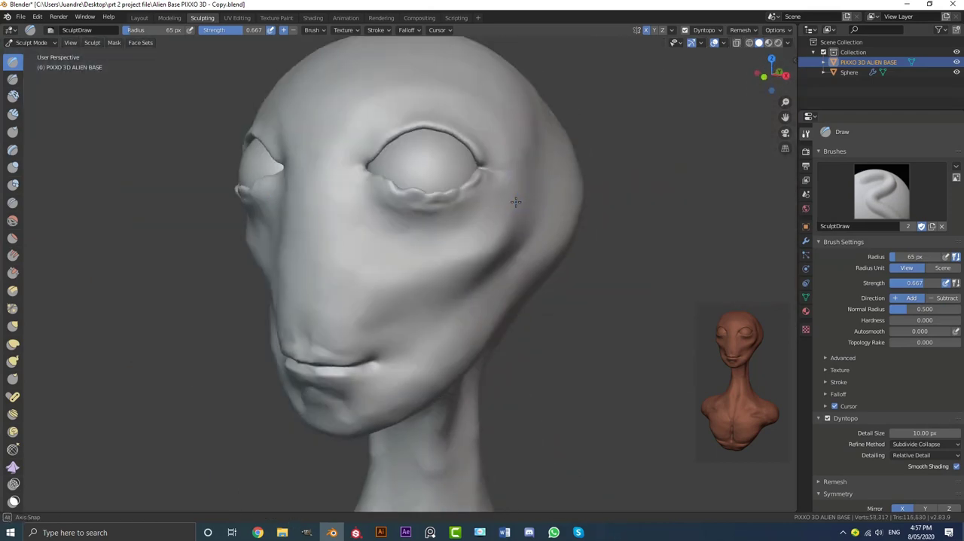
Smooth the bumpy lower eyelid and restroke its rim to even out the thickness
{"action": "scroll", "coordinate": [451, 301], "scroll_direction": "up", "scroll_amount": 8}
{"action": "left_click_drag", "start_coordinate": [538, 316], "coordinate": [422, 309]}
{"action": "scroll", "coordinate": [446, 300], "scroll_direction": "down", "scroll_amount": 5}
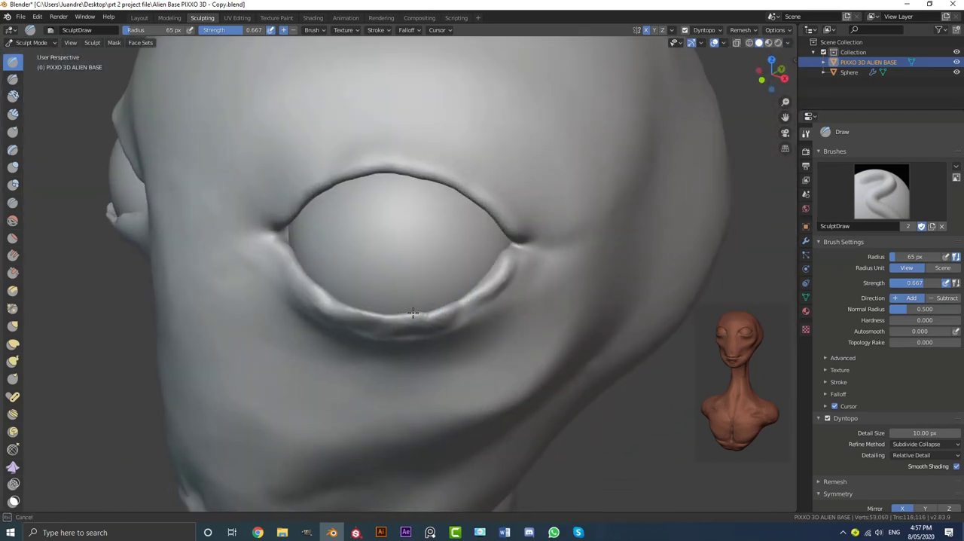
{"action": "left_click_drag", "start_coordinate": [412, 311], "coordinate": [510, 266]}
{"action": "mouse_move", "coordinate": [510, 266]}
{"action": "middle_mouse_down"}
{"action": "mouse_move", "coordinate": [316, 221]}
{"action": "mouse_move", "coordinate": [417, 311]}
{"action": "mouse_move", "coordinate": [482, 331]}
{"action": "middle_mouse_up"}
{"action": "scroll", "coordinate": [482, 331], "scroll_direction": "up", "scroll_amount": 1}
{"action": "left_click_drag", "start_coordinate": [497, 357], "coordinate": [414, 369]}
{"action": "scroll", "coordinate": [452, 332], "scroll_direction": "down", "scroll_amount": 4}
{"action": "middle_click_drag", "start_coordinate": [530, 290], "coordinate": [512, 246]}
{"action": "scroll", "coordinate": [459, 252], "scroll_direction": "up", "scroll_amount": 2}
{"action": "middle_click_drag", "start_coordinate": [422, 245], "coordinate": [466, 274]}
Shape the lower eyelid with the Grab brush so its edge fits closely around the eyeball
{"action": "left_click", "coordinate": [13, 325]}
{"action": "mouse_move", "coordinate": [392, 323]}
{"action": "middle_mouse_down"}
{"action": "mouse_move", "coordinate": [409, 297]}
{"action": "mouse_move", "coordinate": [382, 250]}
{"action": "middle_mouse_up"}
{"action": "middle_click_drag", "start_coordinate": [501, 263], "coordinate": [381, 326]}
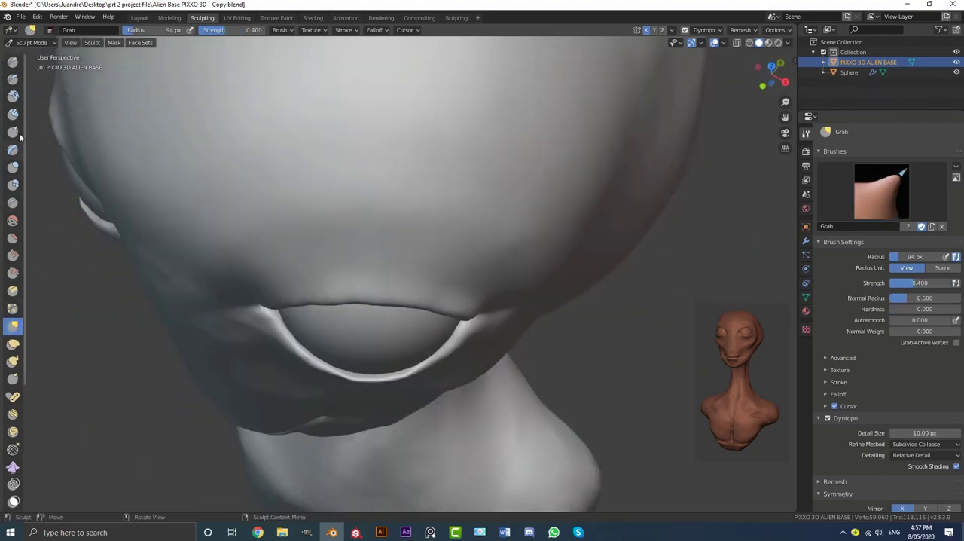
{"action": "scroll", "coordinate": [422, 389], "scroll_direction": "up", "scroll_amount": 4}
{"action": "middle_click_drag", "start_coordinate": [421, 415], "coordinate": [411, 369]}
{"action": "scroll", "coordinate": [298, 388], "scroll_direction": "up", "scroll_amount": 2}
{"action": "left_click_drag", "start_coordinate": [143, 277], "coordinate": [118, 243]}
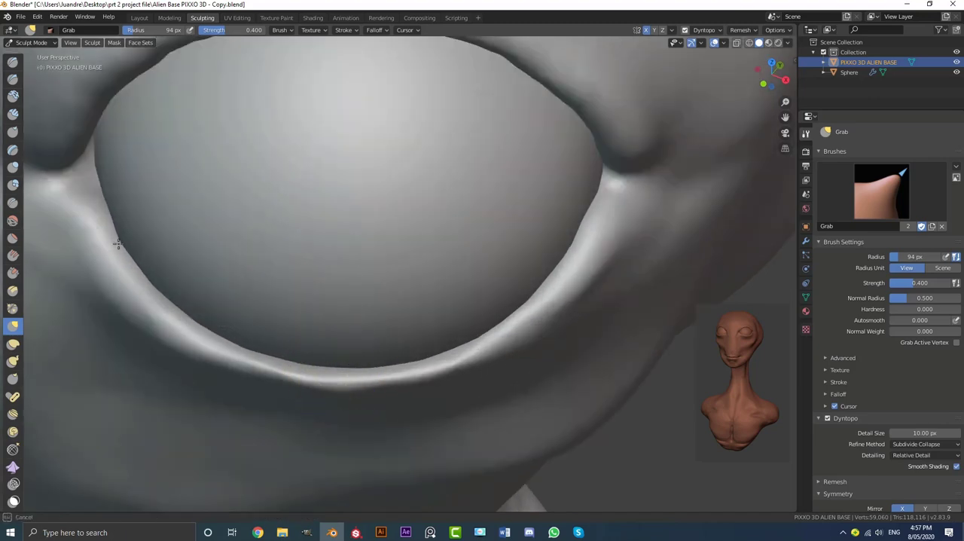
Draw a thicker rim along the full curve of the lower eyelid with the Draw brush
{"action": "left_click", "coordinate": [13, 61]}
{"action": "middle_click_drag", "start_coordinate": [407, 339], "coordinate": [415, 264]}
{"action": "scroll", "coordinate": [415, 264], "scroll_direction": "down", "scroll_amount": 1}
{"action": "mouse_move", "coordinate": [433, 263]}
{"action": "left_mouse_down"}
{"action": "mouse_move", "coordinate": [200, 233]}
{"action": "mouse_move", "coordinate": [124, 162]}
{"action": "left_mouse_up"}
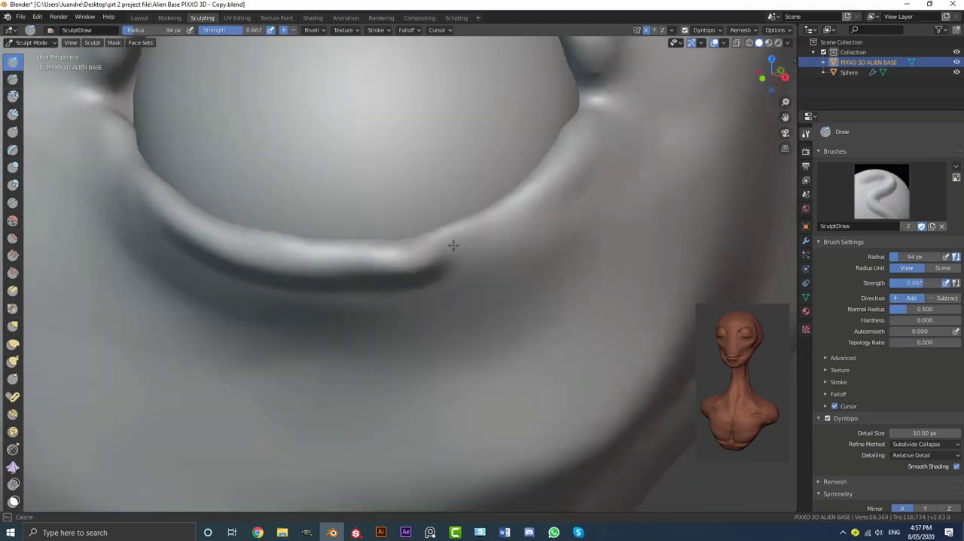
{"action": "left_click_drag", "start_coordinate": [454, 245], "coordinate": [568, 158]}
{"action": "scroll", "coordinate": [497, 256], "scroll_direction": "down", "scroll_amount": 6}
{"action": "mouse_move", "coordinate": [497, 256]}
{"action": "middle_mouse_down"}
{"action": "mouse_move", "coordinate": [436, 270]}
{"action": "mouse_move", "coordinate": [422, 301]}
{"action": "middle_mouse_up"}
Rework the lower eyelid rim with further Draw strokes and smoothing between the eye corners
{"action": "scroll", "coordinate": [407, 332], "scroll_direction": "up", "scroll_amount": 6}
{"action": "left_click_drag", "start_coordinate": [432, 452], "coordinate": [196, 399]}
{"action": "middle_click_drag", "start_coordinate": [332, 361], "coordinate": [407, 332]}
{"action": "mouse_move", "coordinate": [561, 369]}
{"action": "left_mouse_down"}
{"action": "mouse_move", "coordinate": [218, 339]}
{"action": "mouse_move", "coordinate": [162, 264]}
{"action": "left_mouse_up"}
{"action": "scroll", "coordinate": [377, 324], "scroll_direction": "down", "scroll_amount": 6}
{"action": "mouse_move", "coordinate": [391, 332]}
{"action": "middle_mouse_down"}
{"action": "mouse_move", "coordinate": [450, 335]}
{"action": "mouse_move", "coordinate": [452, 322]}
{"action": "middle_mouse_up"}
{"action": "scroll", "coordinate": [451, 322], "scroll_direction": "up", "scroll_amount": 1}
Define the outer part of the lower eyelid and smooth the whole rim into an even fold
{"action": "left_click_drag", "start_coordinate": [444, 262], "coordinate": [512, 223]}
{"action": "scroll", "coordinate": [558, 218], "scroll_direction": "up", "scroll_amount": 4}
{"action": "scroll", "coordinate": [579, 210], "scroll_direction": "down", "scroll_amount": 1}
{"action": "left_click_drag", "start_coordinate": [482, 263], "coordinate": [543, 210]}
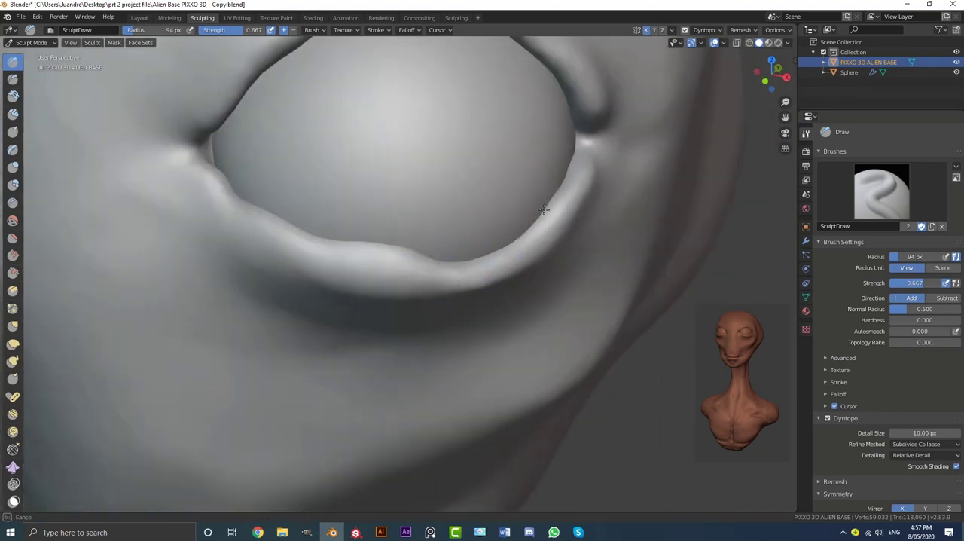
{"action": "left_click_drag", "start_coordinate": [274, 217], "coordinate": [253, 226]}
{"action": "middle_click_drag", "start_coordinate": [455, 230], "coordinate": [448, 188]}
{"action": "mouse_move", "coordinate": [559, 147]}
{"action": "left_mouse_down"}
{"action": "mouse_move", "coordinate": [381, 193]}
{"action": "mouse_move", "coordinate": [346, 189]}
{"action": "left_mouse_up"}
{"action": "middle_click_drag", "start_coordinate": [346, 189], "coordinate": [336, 232]}
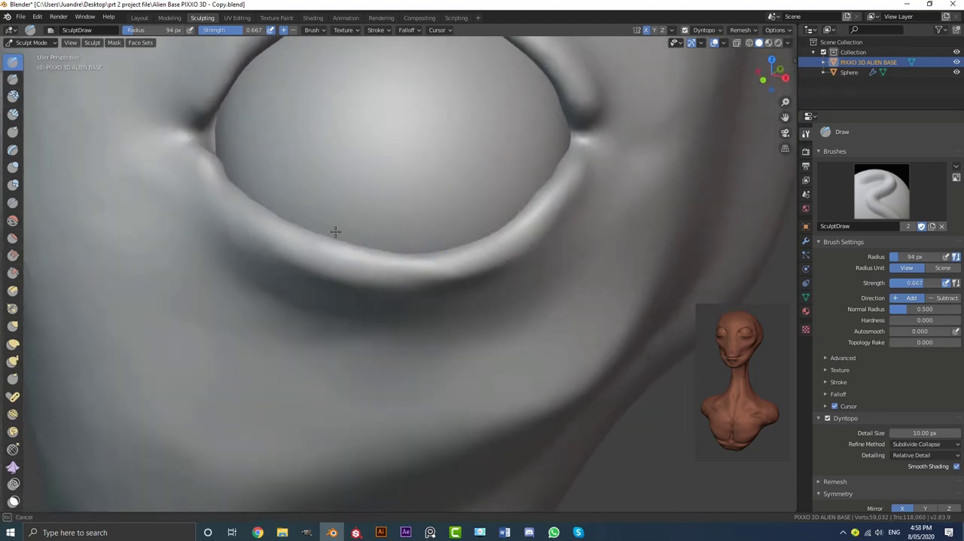
Adjust the lower eyelid's contour using the Grab brush with a radius of 132 px
{"action": "scroll", "coordinate": [516, 209], "scroll_direction": "down", "scroll_amount": 6}
{"action": "scroll", "coordinate": [442, 301], "scroll_direction": "up", "scroll_amount": 7}
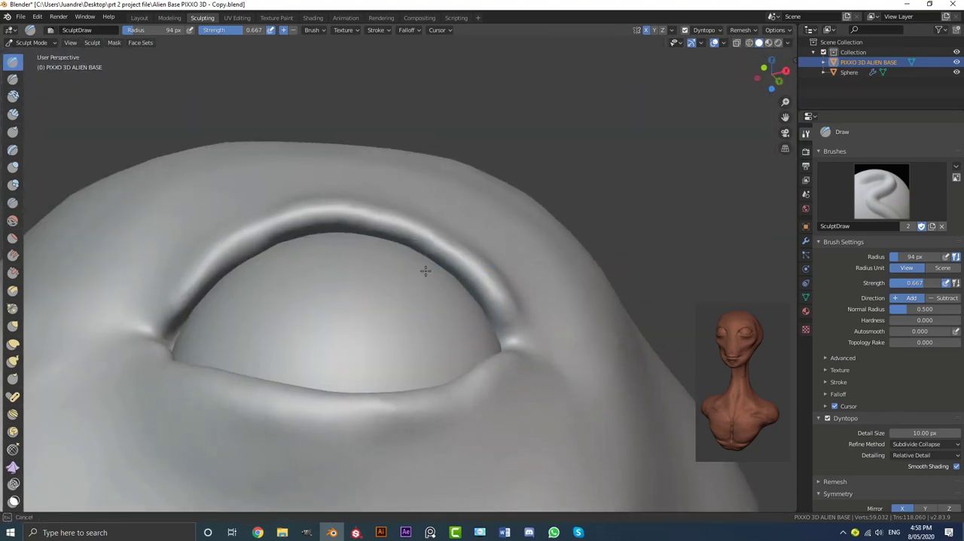
{"action": "scroll", "coordinate": [292, 234], "scroll_direction": "down", "scroll_amount": 3}
{"action": "scroll", "coordinate": [292, 235], "scroll_direction": "down", "scroll_amount": 4}
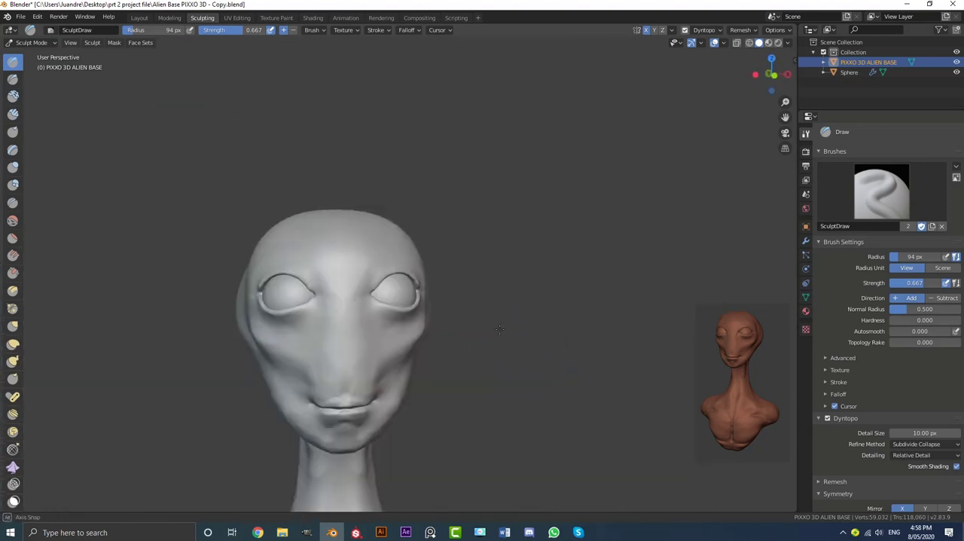
{"action": "left_click", "coordinate": [14, 325]}
{"action": "scroll", "coordinate": [361, 324], "scroll_direction": "up", "scroll_amount": 3}
{"action": "key", "text": "f"}
{"action": "left_click", "coordinate": [401, 336]}
{"action": "left_click_drag", "start_coordinate": [428, 298], "coordinate": [437, 301]}
{"action": "scroll", "coordinate": [440, 301], "scroll_direction": "down", "scroll_amount": 4}
{"action": "middle_click_drag", "start_coordinate": [437, 302], "coordinate": [307, 346]}
{"action": "scroll", "coordinate": [347, 351], "scroll_direction": "up", "scroll_amount": 8}
{"action": "mouse_move", "coordinate": [362, 361]}
{"action": "middle_mouse_down", "text": "shift"}
{"action": "mouse_move", "coordinate": [433, 322]}
{"action": "mouse_move", "coordinate": [449, 275]}
{"action": "middle_mouse_up", "text": "shift"}
Reduce the Grab brush radius to 69 px and fine-tune the lower eyelid edge and inner eye corner
{"action": "scroll", "coordinate": [478, 301], "scroll_direction": "up", "scroll_amount": 3}
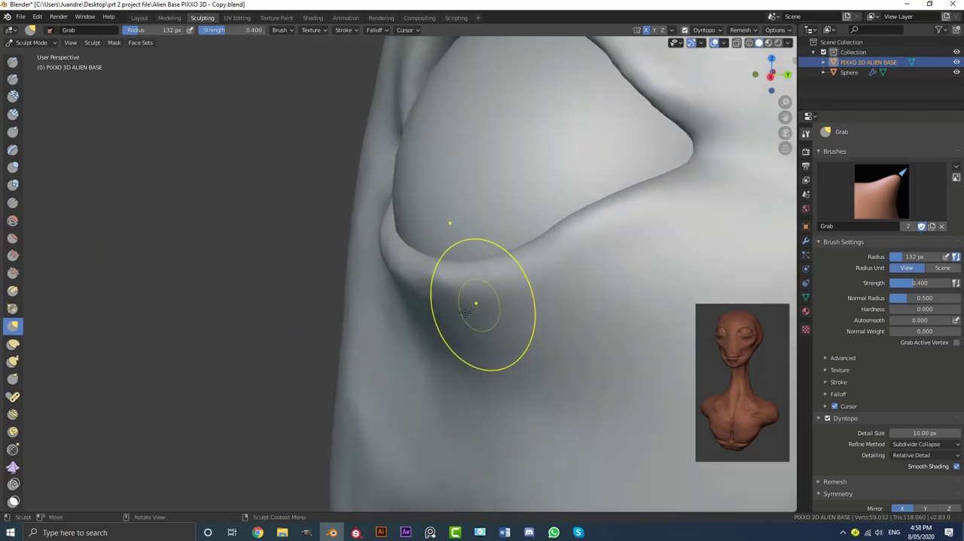
{"action": "key", "text": "f"}
{"action": "left_click", "coordinate": [449, 301]}
{"action": "left_click_drag", "start_coordinate": [440, 292], "coordinate": [440, 287]}
{"action": "scroll", "coordinate": [567, 224], "scroll_direction": "down", "scroll_amount": 5}
{"action": "middle_click_drag", "start_coordinate": [580, 291], "coordinate": [34, 226]}
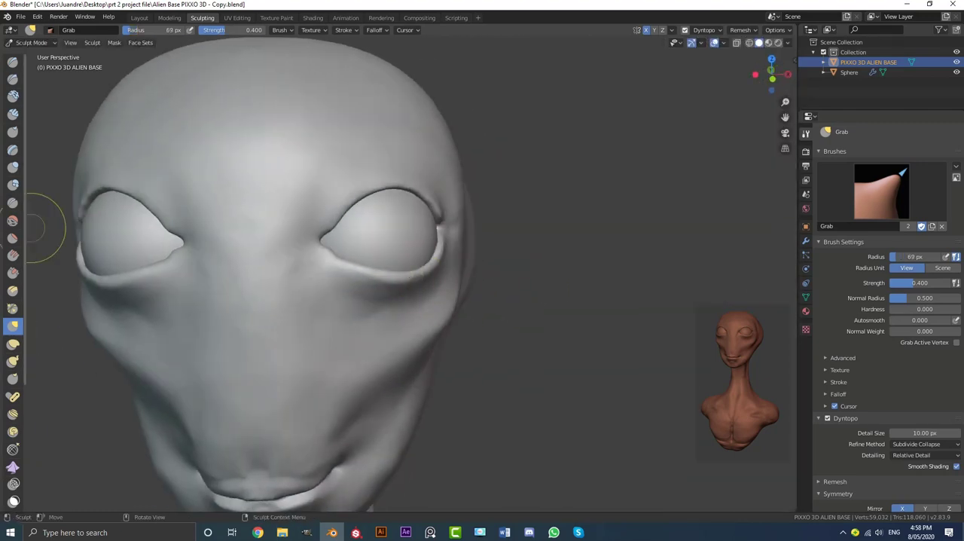
{"action": "middle_click_drag", "start_coordinate": [320, 305], "coordinate": [294, 310]}
{"action": "scroll", "coordinate": [286, 305], "scroll_direction": "up", "scroll_amount": 3}
{"action": "middle_click_drag", "start_coordinate": [238, 256], "coordinate": [269, 327], "text": "shift"}
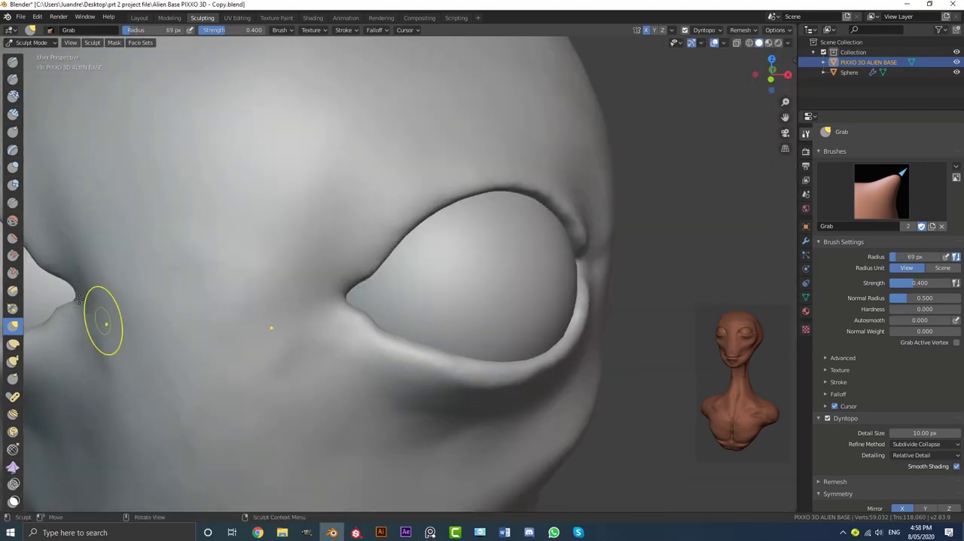
Add clay strips around the inner eye corner beside the nose and smooth them into the lids
{"action": "left_click", "coordinate": [13, 114]}
{"action": "scroll", "coordinate": [339, 275], "scroll_direction": "up", "scroll_amount": 2}
{"action": "mouse_move", "coordinate": [305, 286]}
{"action": "middle_mouse_down"}
{"action": "mouse_move", "coordinate": [272, 289]}
{"action": "mouse_move", "coordinate": [333, 286]}
{"action": "middle_mouse_up"}
{"action": "scroll", "coordinate": [333, 286], "scroll_direction": "up", "scroll_amount": 2}
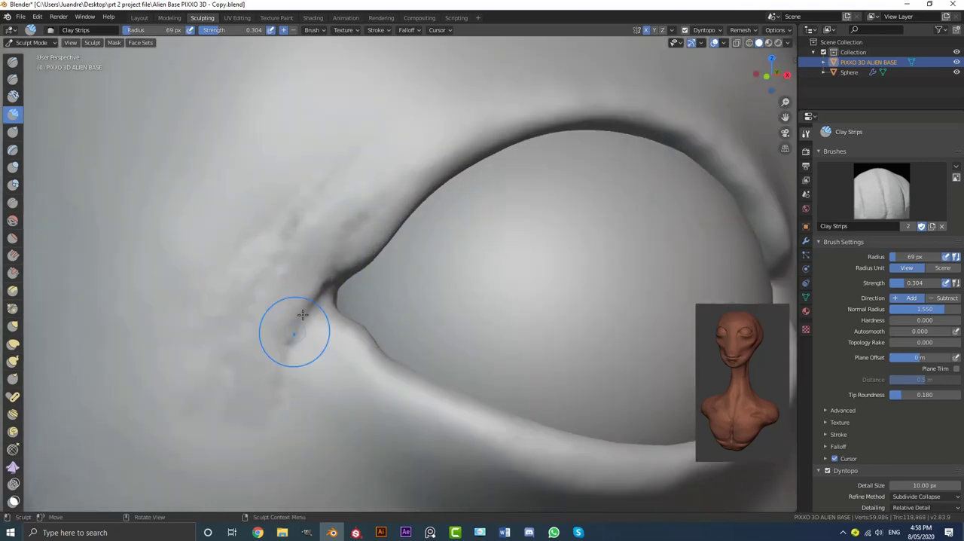
{"action": "scroll", "coordinate": [302, 315], "scroll_direction": "down", "scroll_amount": 1}
{"action": "scroll", "coordinate": [331, 241], "scroll_direction": "down", "scroll_amount": 1}
{"action": "middle_click_drag", "start_coordinate": [332, 241], "coordinate": [358, 298]}
{"action": "scroll", "coordinate": [414, 108], "scroll_direction": "down", "scroll_amount": 3}
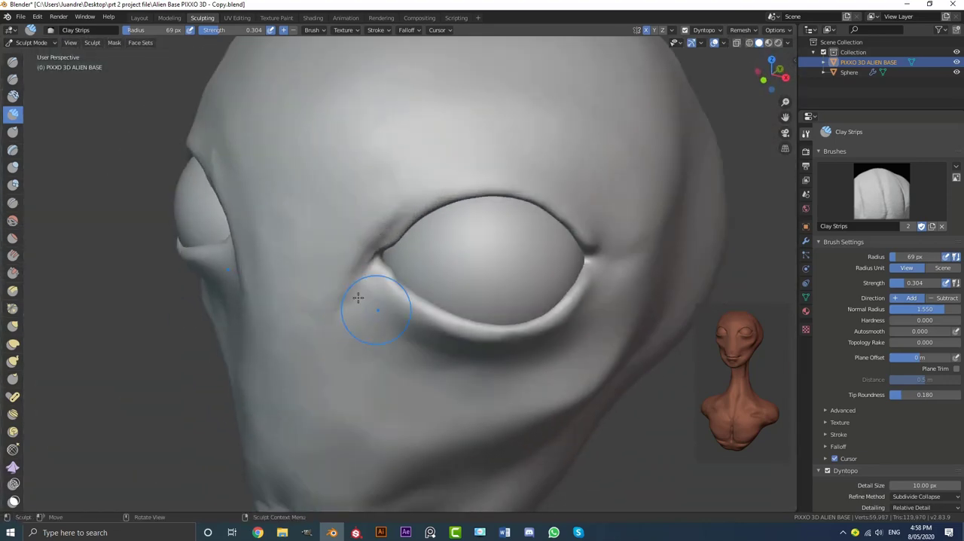
Sculpt curved ridges with clay strips from the forehead above the eye down to the temple
{"action": "scroll", "coordinate": [422, 249], "scroll_direction": "down", "scroll_amount": 2}
{"action": "scroll", "coordinate": [470, 204], "scroll_direction": "down", "scroll_amount": 1}
{"action": "mouse_move", "coordinate": [470, 204]}
{"action": "middle_mouse_down"}
{"action": "mouse_move", "coordinate": [428, 218]}
{"action": "mouse_move", "coordinate": [410, 244]}
{"action": "mouse_move", "coordinate": [429, 278]}
{"action": "mouse_move", "coordinate": [490, 259]}
{"action": "middle_mouse_up"}
{"action": "scroll", "coordinate": [490, 259], "scroll_direction": "up", "scroll_amount": 2}
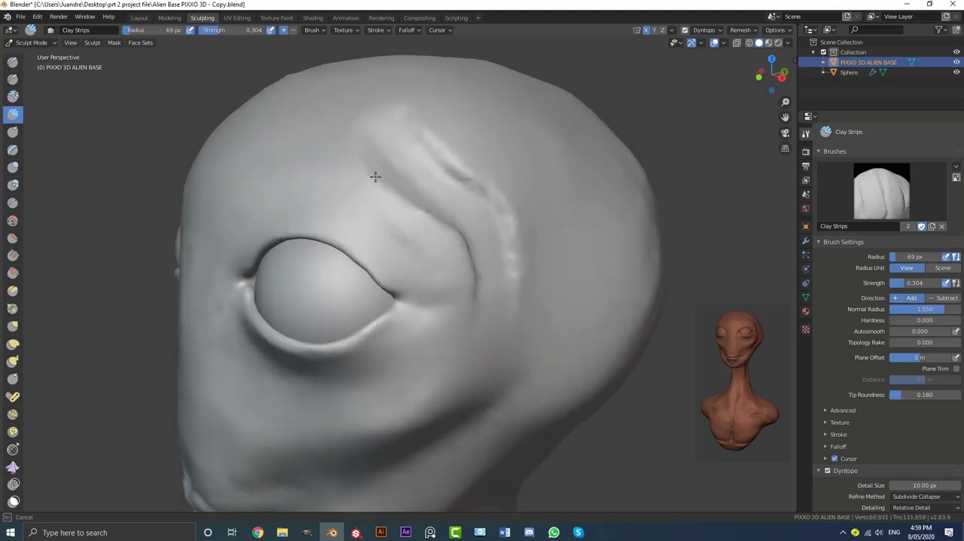
{"action": "left_click_drag", "start_coordinate": [375, 177], "coordinate": [452, 235]}
{"action": "scroll", "coordinate": [452, 235], "scroll_direction": "down", "scroll_amount": 3}
Add further brow folds closer above the outer part of the eye and blend them together
{"action": "mouse_move", "coordinate": [452, 235]}
{"action": "middle_mouse_down"}
{"action": "mouse_move", "coordinate": [523, 246]}
{"action": "mouse_move", "coordinate": [437, 264]}
{"action": "middle_mouse_up"}
{"action": "scroll", "coordinate": [452, 241], "scroll_direction": "up", "scroll_amount": 3}
{"action": "left_click_drag", "start_coordinate": [409, 233], "coordinate": [459, 253]}
{"action": "middle_click_drag", "start_coordinate": [520, 279], "coordinate": [441, 263]}
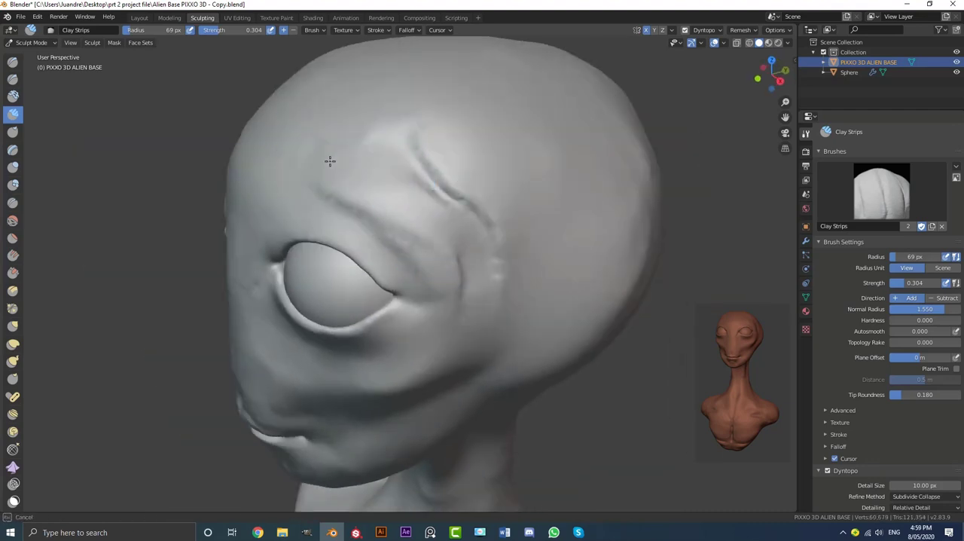
{"action": "scroll", "coordinate": [402, 139], "scroll_direction": "down", "scroll_amount": 3}
{"action": "middle_click_drag", "start_coordinate": [403, 139], "coordinate": [442, 308]}
Soften the brow and temple ridges so they flow into the side of the skull
{"action": "scroll", "coordinate": [510, 267], "scroll_direction": "up", "scroll_amount": 2}
{"action": "scroll", "coordinate": [426, 293], "scroll_direction": "up", "scroll_amount": 2}
{"action": "middle_click_drag", "start_coordinate": [356, 213], "coordinate": [467, 236]}
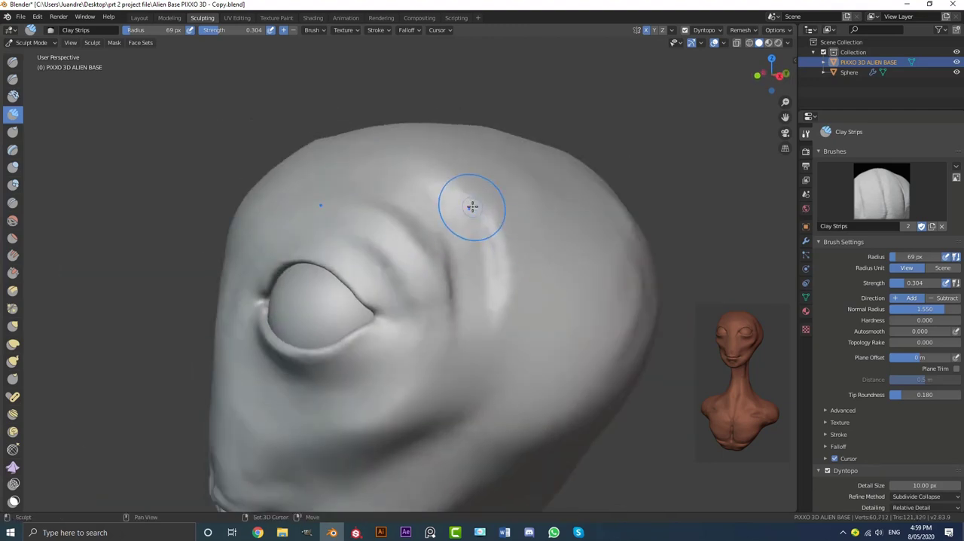
Build up the outer ridge curving from the upper brow down behind the temple with the Clay Strips brush
{"action": "left_click_drag", "start_coordinate": [472, 207], "coordinate": [493, 294]}
{"action": "middle_click_drag", "start_coordinate": [415, 226], "coordinate": [493, 245]}
{"action": "scroll", "coordinate": [445, 334], "scroll_direction": "down", "scroll_amount": 4}
{"action": "mouse_move", "coordinate": [482, 297]}
{"action": "middle_mouse_down"}
{"action": "mouse_move", "coordinate": [555, 271]}
{"action": "mouse_move", "coordinate": [346, 274]}
{"action": "mouse_move", "coordinate": [475, 320]}
{"action": "mouse_move", "coordinate": [376, 259]}
{"action": "mouse_move", "coordinate": [457, 277]}
{"action": "mouse_move", "coordinate": [433, 261]}
{"action": "middle_mouse_up"}
{"action": "scroll", "coordinate": [431, 266], "scroll_direction": "down", "scroll_amount": 4}
{"action": "scroll", "coordinate": [377, 258], "scroll_direction": "up", "scroll_amount": 3}
{"action": "scroll", "coordinate": [426, 265], "scroll_direction": "up", "scroll_amount": 5}
{"action": "left_click_drag", "start_coordinate": [447, 200], "coordinate": [440, 290]}
{"action": "middle_click_drag", "start_coordinate": [451, 214], "coordinate": [459, 233]}
Extend the temple ridge downward behind the eye and blend it into the side of the skull
{"action": "scroll", "coordinate": [458, 232], "scroll_direction": "up", "scroll_amount": 1}
{"action": "left_click_drag", "start_coordinate": [453, 195], "coordinate": [443, 337]}
{"action": "scroll", "coordinate": [442, 338], "scroll_direction": "down", "scroll_amount": 2}
{"action": "mouse_move", "coordinate": [441, 339]}
{"action": "middle_mouse_down"}
{"action": "mouse_move", "coordinate": [497, 216]}
{"action": "mouse_move", "coordinate": [565, 233]}
{"action": "middle_mouse_up"}
{"action": "left_click_drag", "start_coordinate": [319, 332], "coordinate": [335, 237]}
{"action": "scroll", "coordinate": [422, 331], "scroll_direction": "down", "scroll_amount": 5}
{"action": "mouse_move", "coordinate": [486, 336]}
{"action": "middle_mouse_down"}
{"action": "mouse_move", "coordinate": [445, 344]}
{"action": "mouse_move", "coordinate": [489, 351]}
{"action": "mouse_move", "coordinate": [487, 374]}
{"action": "middle_mouse_up"}
{"action": "scroll", "coordinate": [489, 351], "scroll_direction": "down", "scroll_amount": 4}
{"action": "scroll", "coordinate": [487, 375], "scroll_direction": "up", "scroll_amount": 1}
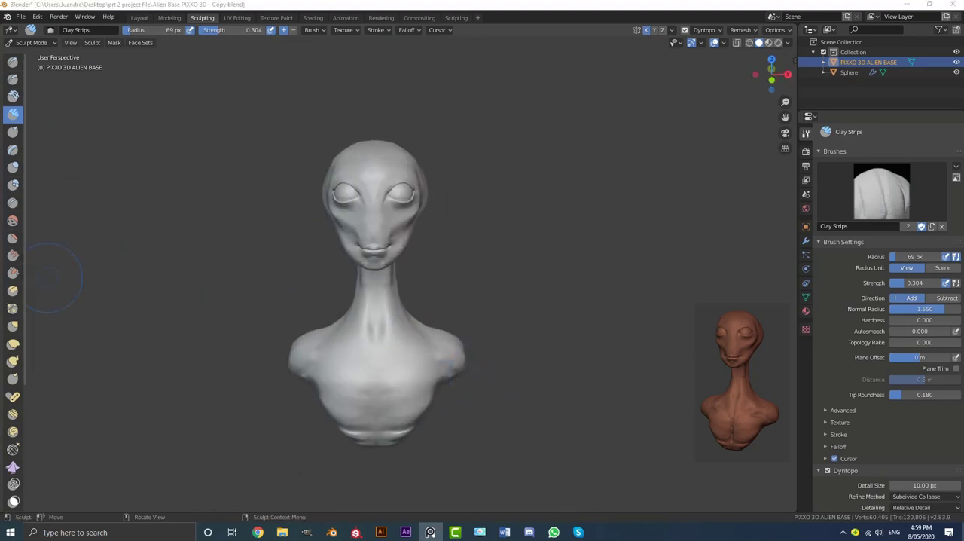
Carve a vertical groove up the centre of the chest with the Crease brush
{"action": "middle_click_drag", "start_coordinate": [444, 354], "coordinate": [388, 407]}
{"action": "middle_click_drag", "start_coordinate": [388, 407], "coordinate": [361, 293], "text": "shift"}
{"action": "scroll", "coordinate": [429, 282], "scroll_direction": "up", "scroll_amount": 6}
{"action": "scroll", "coordinate": [428, 282], "scroll_direction": "up", "scroll_amount": 1}
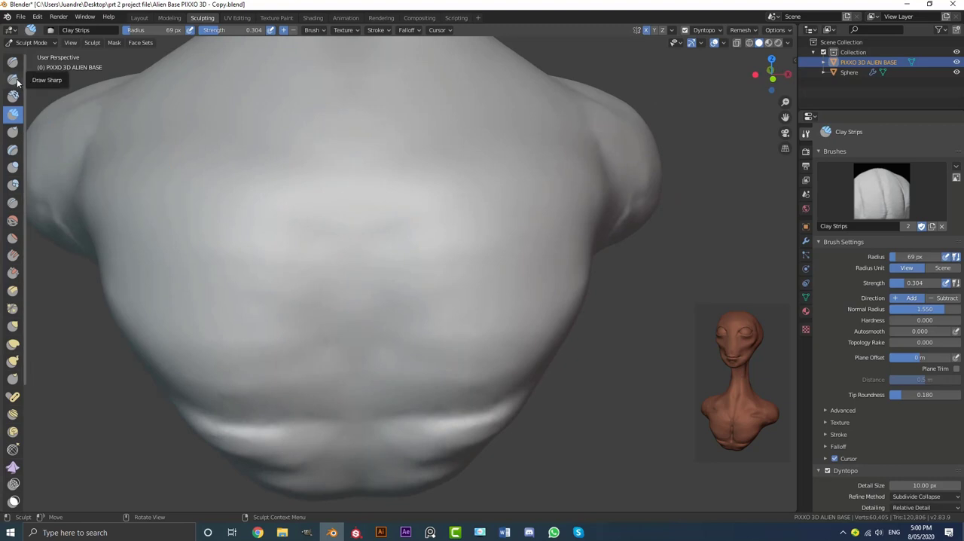
{"action": "left_click", "coordinate": [12, 202]}
{"action": "scroll", "coordinate": [349, 388], "scroll_direction": "up", "scroll_amount": 2}
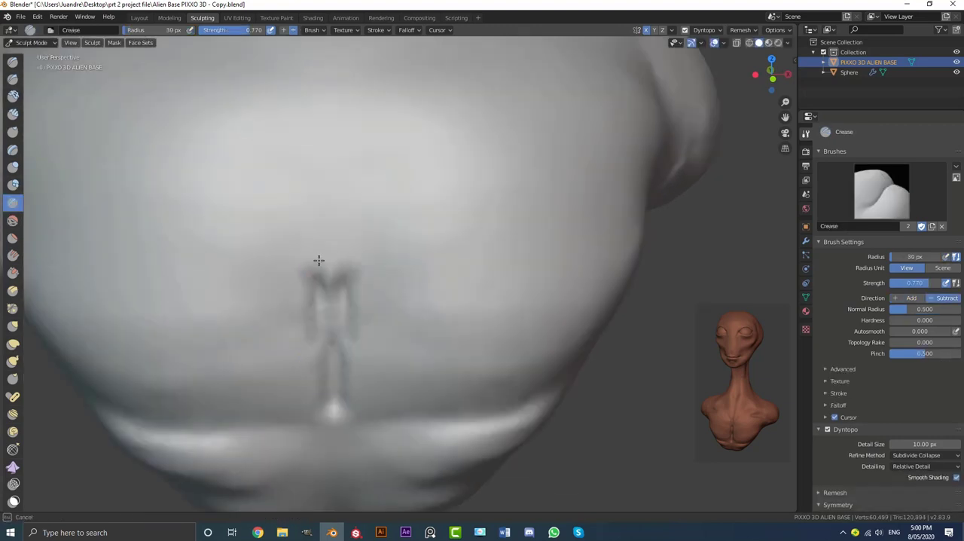
{"action": "left_click_drag", "start_coordinate": [318, 260], "coordinate": [323, 177]}
{"action": "scroll", "coordinate": [336, 247], "scroll_direction": "down", "scroll_amount": 3}
{"action": "middle_click_drag", "start_coordinate": [335, 248], "coordinate": [344, 260]}
{"action": "scroll", "coordinate": [344, 252], "scroll_direction": "up", "scroll_amount": 1}
{"action": "left_click_drag", "start_coordinate": [344, 251], "coordinate": [348, 151]}
{"action": "middle_click_drag", "start_coordinate": [348, 143], "coordinate": [364, 277], "text": "shift"}
{"action": "left_click_drag", "start_coordinate": [362, 260], "coordinate": [362, 173]}
Shape V-shaped creases at the top of the chest groove below the neck and soften them
{"action": "middle_click_drag", "start_coordinate": [360, 252], "coordinate": [327, 235]}
{"action": "left_click_drag", "start_coordinate": [382, 221], "coordinate": [490, 185]}
{"action": "middle_click_drag", "start_coordinate": [491, 185], "coordinate": [430, 208]}
{"action": "left_click_drag", "start_coordinate": [430, 209], "coordinate": [499, 101]}
{"action": "middle_click_drag", "start_coordinate": [522, 165], "coordinate": [437, 170]}
{"action": "left_click_drag", "start_coordinate": [398, 157], "coordinate": [488, 262]}
{"action": "middle_click_drag", "start_coordinate": [433, 191], "coordinate": [410, 219]}
{"action": "mouse_move", "coordinate": [414, 238]}
{"action": "left_mouse_down"}
{"action": "mouse_move", "coordinate": [344, 282]}
{"action": "mouse_move", "coordinate": [325, 253]}
{"action": "mouse_move", "coordinate": [379, 156]}
{"action": "mouse_move", "coordinate": [430, 193]}
{"action": "left_mouse_up"}
Rework the chest along its centre groove using the Clay Strips brush with a 92 px radius
{"action": "scroll", "coordinate": [319, 208], "scroll_direction": "up", "scroll_amount": 1}
{"action": "key", "text": "f"}
{"action": "left_click", "coordinate": [281, 211]}
{"action": "scroll", "coordinate": [443, 194], "scroll_direction": "down", "scroll_amount": 4}
{"action": "middle_click_drag", "start_coordinate": [431, 205], "coordinate": [465, 218]}
{"action": "scroll", "coordinate": [332, 275], "scroll_direction": "up", "scroll_amount": 2}
{"action": "scroll", "coordinate": [339, 283], "scroll_direction": "up", "scroll_amount": 2}
{"action": "left_click_drag", "start_coordinate": [343, 285], "coordinate": [342, 374], "text": "shift"}
{"action": "middle_click_drag", "start_coordinate": [343, 362], "coordinate": [351, 331]}
{"action": "left_click_drag", "start_coordinate": [339, 370], "coordinate": [333, 432], "text": "shift"}
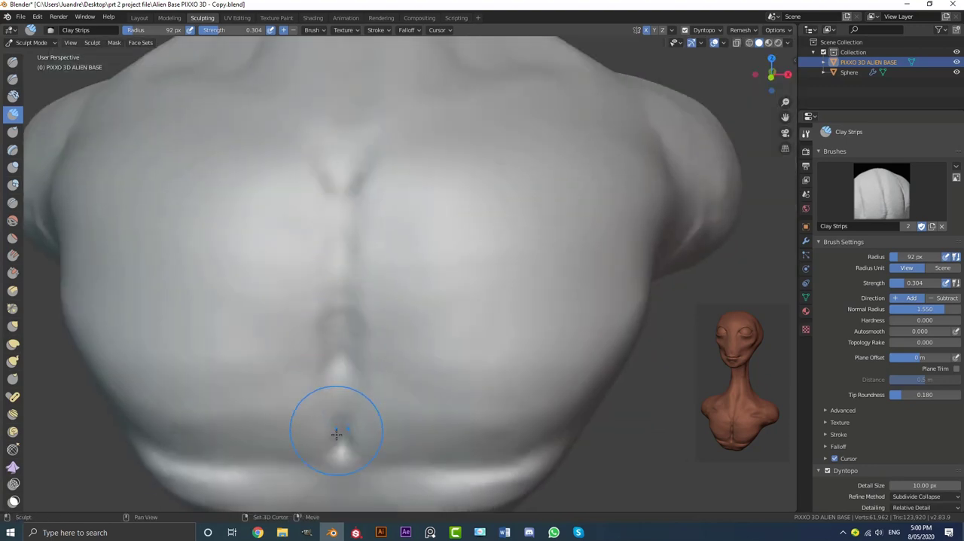
Deepen the central chest groove with a 59 px Crease brush and branch it into a V toward the collarbones
{"action": "scroll", "coordinate": [376, 376], "scroll_direction": "down", "scroll_amount": 2}
{"action": "middle_click_drag", "start_coordinate": [554, 271], "coordinate": [488, 281]}
{"action": "scroll", "coordinate": [411, 301], "scroll_direction": "down", "scroll_amount": 3}
{"action": "middle_click_drag", "start_coordinate": [392, 294], "coordinate": [542, 259]}
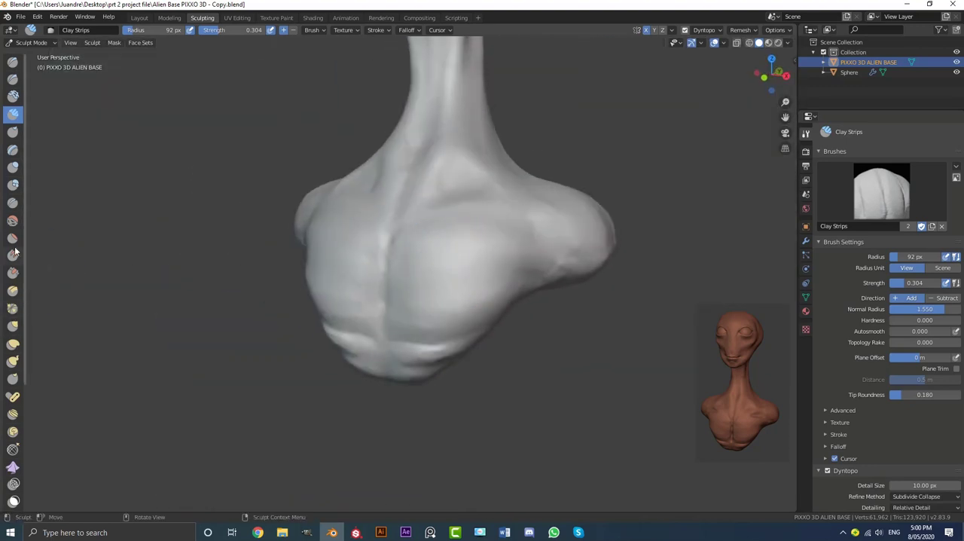
{"action": "left_click", "coordinate": [13, 203]}
{"action": "scroll", "coordinate": [376, 269], "scroll_direction": "up", "scroll_amount": 8}
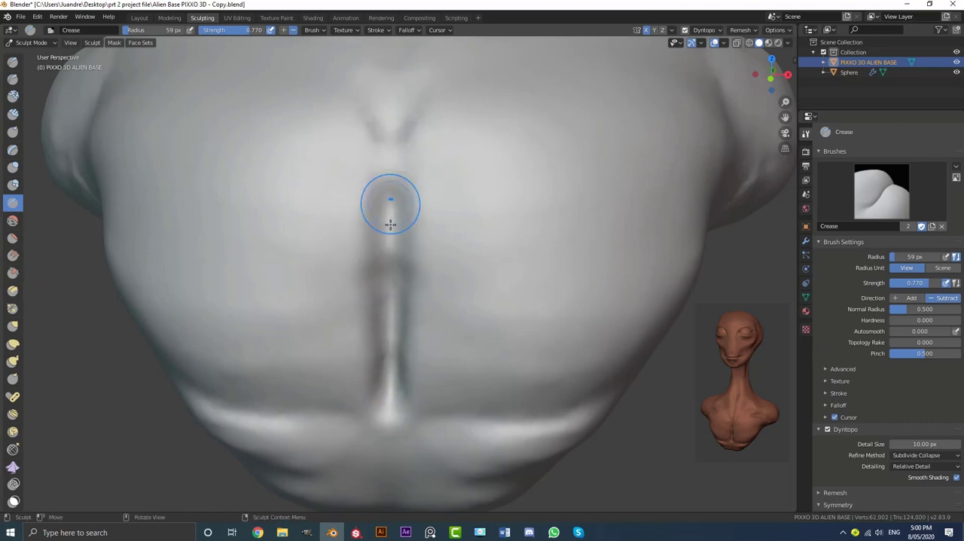
{"action": "scroll", "coordinate": [388, 395], "scroll_direction": "up", "scroll_amount": 4}
{"action": "mouse_move", "coordinate": [390, 224]}
{"action": "left_mouse_down"}
{"action": "mouse_move", "coordinate": [390, 391]}
{"action": "mouse_move", "coordinate": [396, 173]}
{"action": "left_mouse_up"}
{"action": "middle_click_drag", "start_coordinate": [396, 158], "coordinate": [396, 284], "text": "shift"}
{"action": "middle_click_drag", "start_coordinate": [396, 98], "coordinate": [387, 150], "text": "shift"}
{"action": "left_click_drag", "start_coordinate": [387, 150], "coordinate": [464, 80]}
Soften the V-shaped branches on the upper chest and sharpen the lower part of the central groove
{"action": "scroll", "coordinate": [451, 133], "scroll_direction": "down", "scroll_amount": 5}
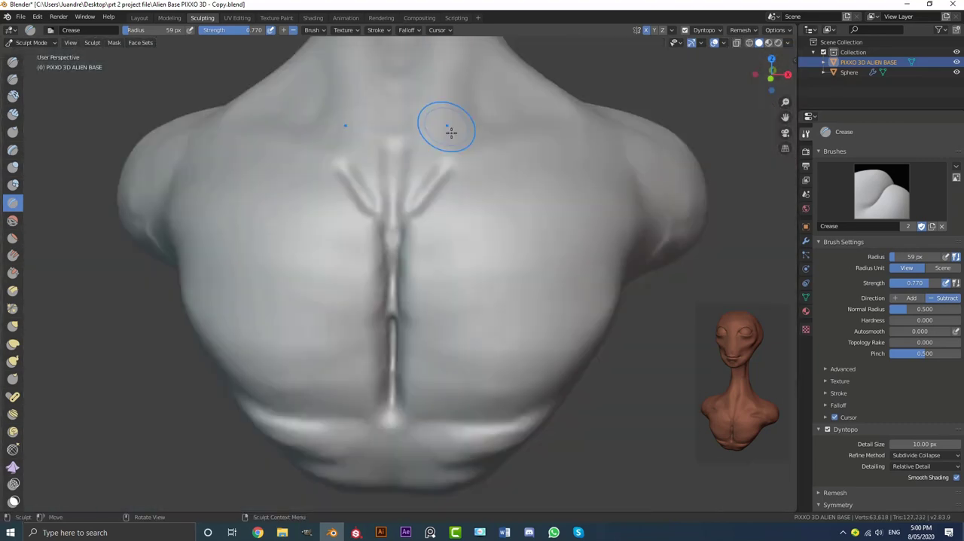
{"action": "middle_click_drag", "start_coordinate": [451, 132], "coordinate": [422, 137]}
{"action": "scroll", "coordinate": [412, 226], "scroll_direction": "up", "scroll_amount": 1}
{"action": "middle_click_drag", "start_coordinate": [407, 286], "coordinate": [404, 174], "text": "shift"}
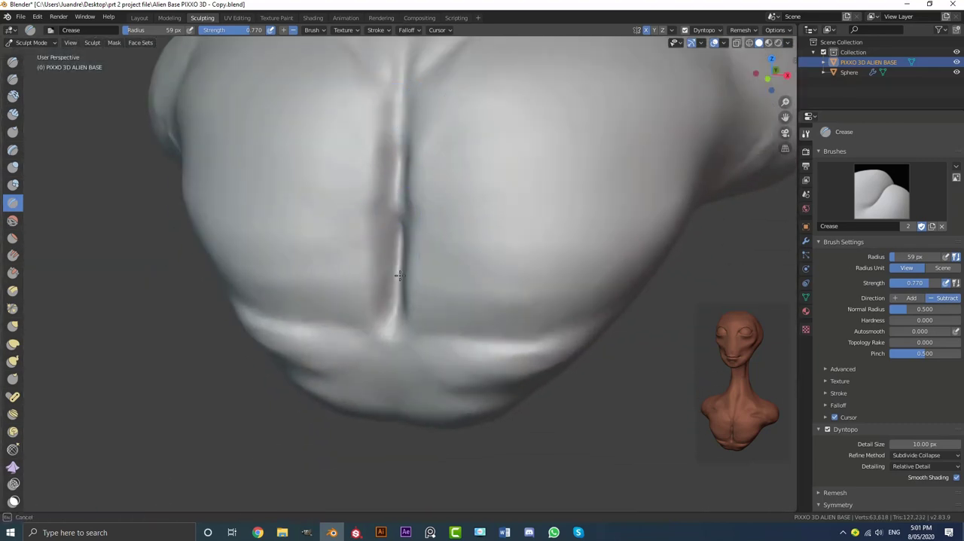
{"action": "left_click_drag", "start_coordinate": [400, 275], "coordinate": [399, 259]}
{"action": "middle_click_drag", "start_coordinate": [399, 260], "coordinate": [374, 201]}
{"action": "scroll", "coordinate": [372, 200], "scroll_direction": "down", "scroll_amount": 2}
{"action": "scroll", "coordinate": [437, 183], "scroll_direction": "down", "scroll_amount": 3}
{"action": "mouse_move", "coordinate": [482, 193]}
{"action": "middle_mouse_down"}
{"action": "mouse_move", "coordinate": [437, 183]}
{"action": "mouse_move", "coordinate": [558, 211]}
{"action": "middle_mouse_up"}
{"action": "scroll", "coordinate": [438, 184], "scroll_direction": "down", "scroll_amount": 4}
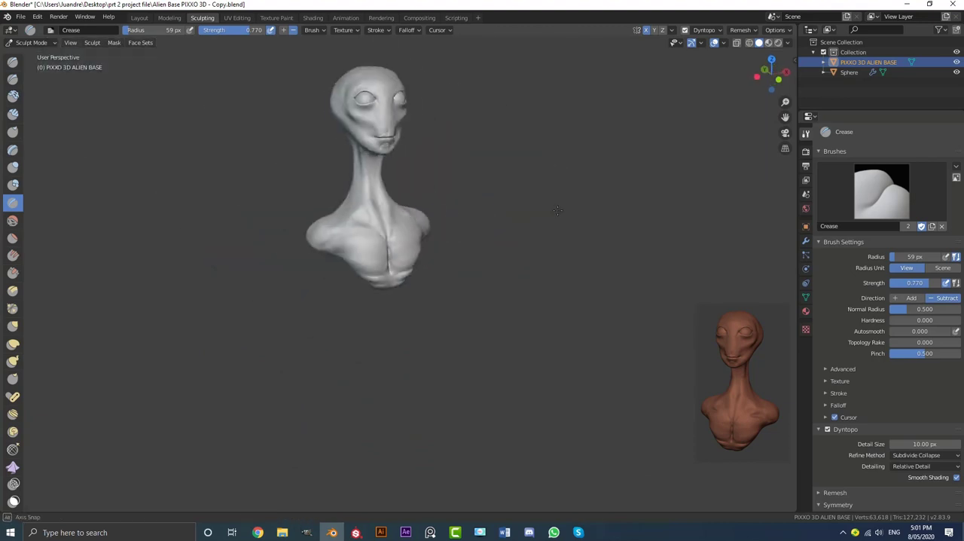
Carve short creases where the upper chest meets the front of the shoulder
{"action": "scroll", "coordinate": [490, 215], "scroll_direction": "up", "scroll_amount": 3}
{"action": "middle_click_drag", "start_coordinate": [491, 216], "coordinate": [457, 241]}
{"action": "scroll", "coordinate": [424, 273], "scroll_direction": "up", "scroll_amount": 6}
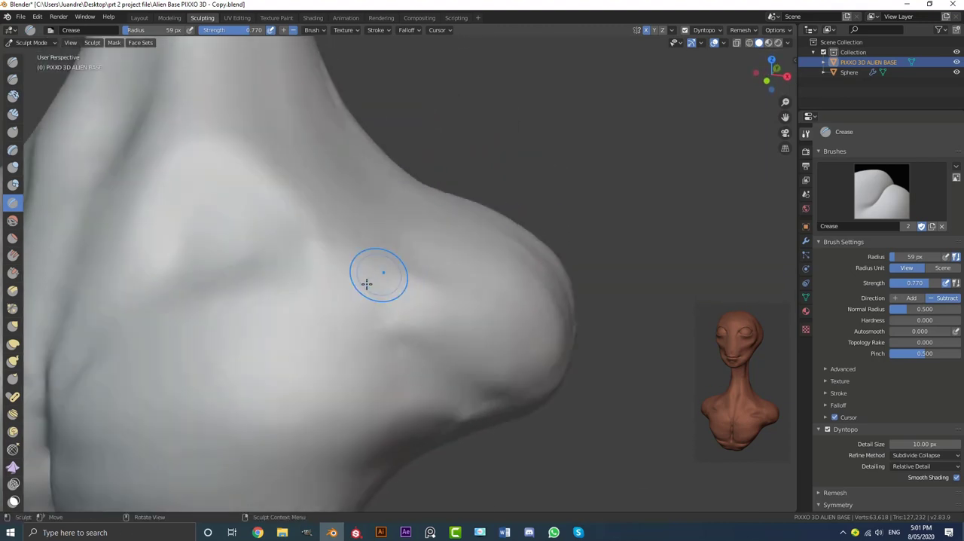
{"action": "left_click_drag", "start_coordinate": [380, 354], "coordinate": [385, 333]}
{"action": "scroll", "coordinate": [380, 339], "scroll_direction": "down", "scroll_amount": 1}
{"action": "mouse_move", "coordinate": [376, 339]}
{"action": "left_mouse_down"}
{"action": "mouse_move", "coordinate": [279, 328]}
{"action": "mouse_move", "coordinate": [332, 339]}
{"action": "left_mouse_up"}
{"action": "scroll", "coordinate": [362, 316], "scroll_direction": "down", "scroll_amount": 2}
{"action": "mouse_move", "coordinate": [391, 301]}
{"action": "middle_mouse_down"}
{"action": "mouse_move", "coordinate": [334, 297]}
{"action": "mouse_move", "coordinate": [381, 296]}
{"action": "middle_mouse_up"}
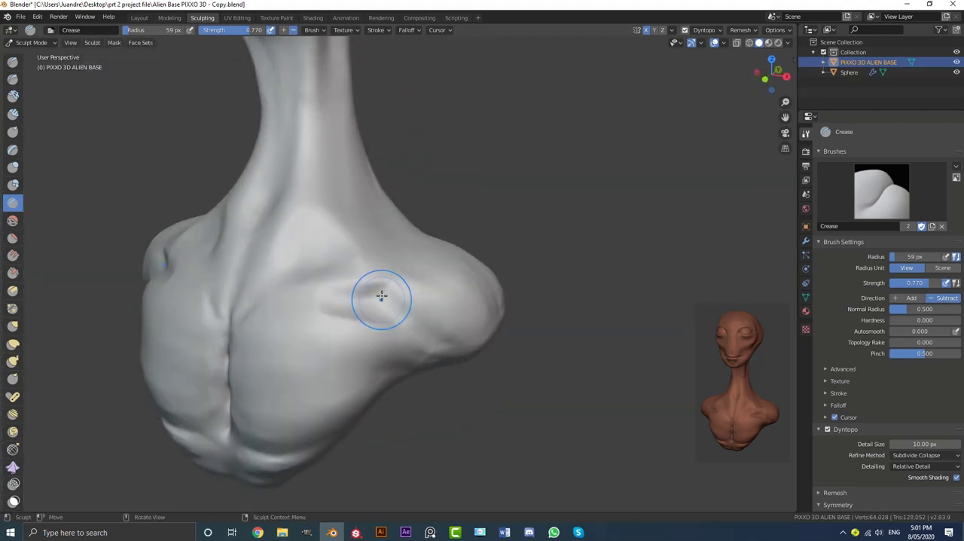
Try to crease a long diagonal fold from the shoulder across the upper chest
{"action": "mouse_move", "coordinate": [324, 288]}
{"action": "middle_mouse_down"}
{"action": "mouse_move", "coordinate": [338, 280]}
{"action": "mouse_move", "coordinate": [314, 249]}
{"action": "middle_mouse_up"}
{"action": "scroll", "coordinate": [315, 249], "scroll_direction": "up", "scroll_amount": 4}
{"action": "mouse_move", "coordinate": [377, 214]}
{"action": "left_mouse_down"}
{"action": "mouse_move", "coordinate": [118, 295]}
{"action": "mouse_move", "coordinate": [261, 216]}
{"action": "left_mouse_up"}
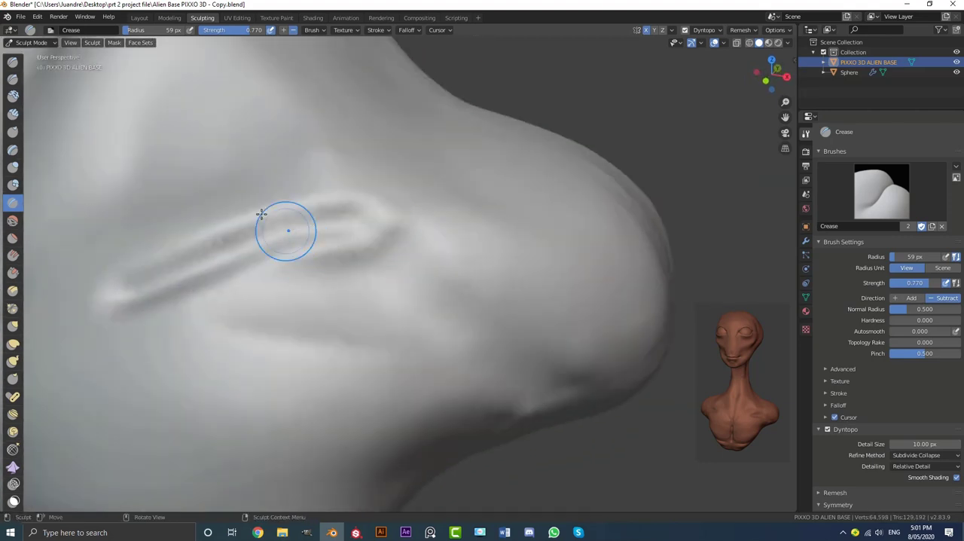
{"action": "key", "text": "ctrl+z"}
Build muscle folds between the upper chest and shoulder with the Clay Strips brush
{"action": "left_click", "coordinate": [11, 116]}
{"action": "middle_click_drag", "start_coordinate": [371, 304], "coordinate": [425, 263]}
{"action": "left_click_drag", "start_coordinate": [211, 311], "coordinate": [232, 284]}
{"action": "mouse_move", "coordinate": [376, 286]}
{"action": "middle_mouse_down"}
{"action": "mouse_move", "coordinate": [301, 309]}
{"action": "mouse_move", "coordinate": [411, 295]}
{"action": "middle_mouse_up"}
{"action": "scroll", "coordinate": [411, 294], "scroll_direction": "down", "scroll_amount": 3}
{"action": "scroll", "coordinate": [411, 294], "scroll_direction": "up", "scroll_amount": 3}
{"action": "left_click_drag", "start_coordinate": [586, 220], "coordinate": [537, 238]}
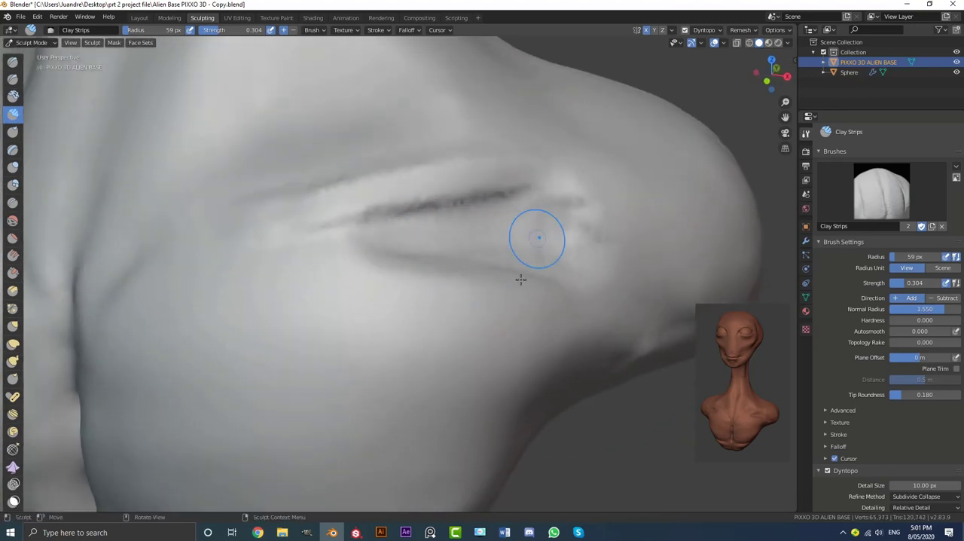
Refine the shoulder and chest folds with more strokes and smooth them into the surrounding muscle
{"action": "mouse_move", "coordinate": [248, 236]}
{"action": "middle_mouse_down"}
{"action": "mouse_move", "coordinate": [383, 301]}
{"action": "mouse_move", "coordinate": [422, 252]}
{"action": "mouse_move", "coordinate": [432, 256]}
{"action": "mouse_move", "coordinate": [318, 266]}
{"action": "mouse_move", "coordinate": [370, 267]}
{"action": "mouse_move", "coordinate": [349, 254]}
{"action": "mouse_move", "coordinate": [450, 270]}
{"action": "mouse_move", "coordinate": [457, 252]}
{"action": "mouse_move", "coordinate": [410, 136]}
{"action": "middle_mouse_up"}
{"action": "scroll", "coordinate": [471, 200], "scroll_direction": "up", "scroll_amount": 3}
{"action": "scroll", "coordinate": [387, 255], "scroll_direction": "down", "scroll_amount": 4}
{"action": "scroll", "coordinate": [349, 253], "scroll_direction": "up", "scroll_amount": 3}
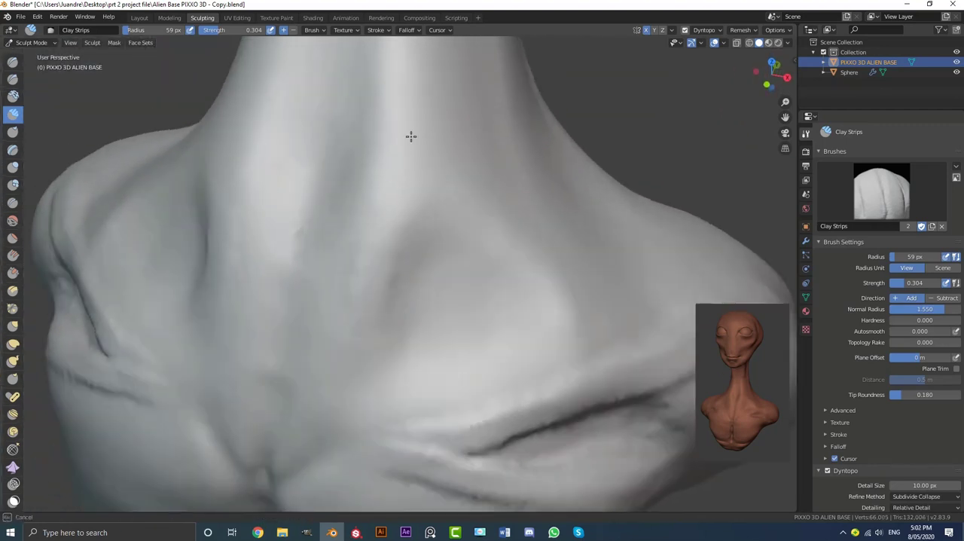
{"action": "scroll", "coordinate": [554, 305], "scroll_direction": "down", "scroll_amount": 3}
{"action": "middle_click_drag", "start_coordinate": [553, 305], "coordinate": [387, 301]}
{"action": "middle_click_drag", "start_coordinate": [542, 326], "coordinate": [538, 355]}
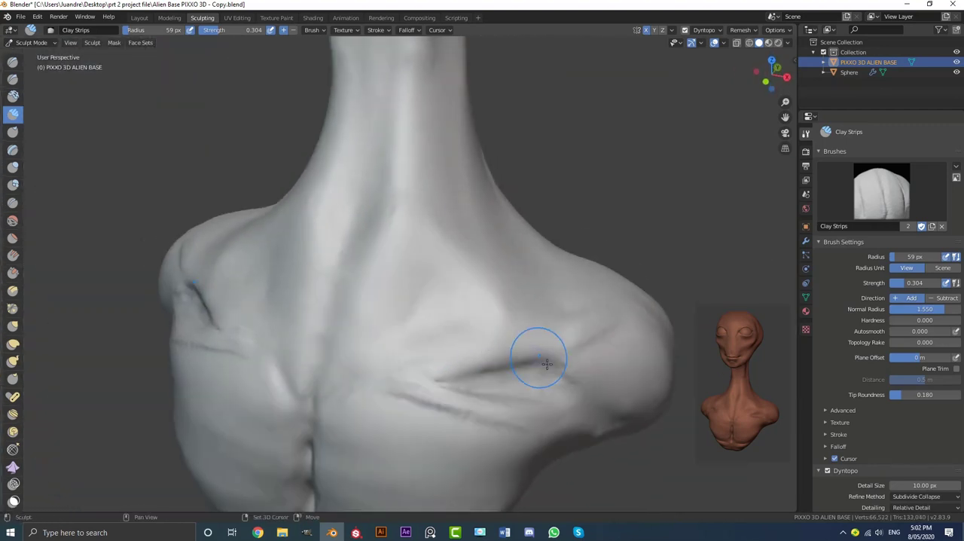
{"action": "mouse_move", "coordinate": [434, 387]}
{"action": "middle_mouse_down"}
{"action": "mouse_move", "coordinate": [461, 343]}
{"action": "mouse_move", "coordinate": [519, 331]}
{"action": "middle_mouse_up"}
{"action": "scroll", "coordinate": [458, 291], "scroll_direction": "down", "scroll_amount": 2}
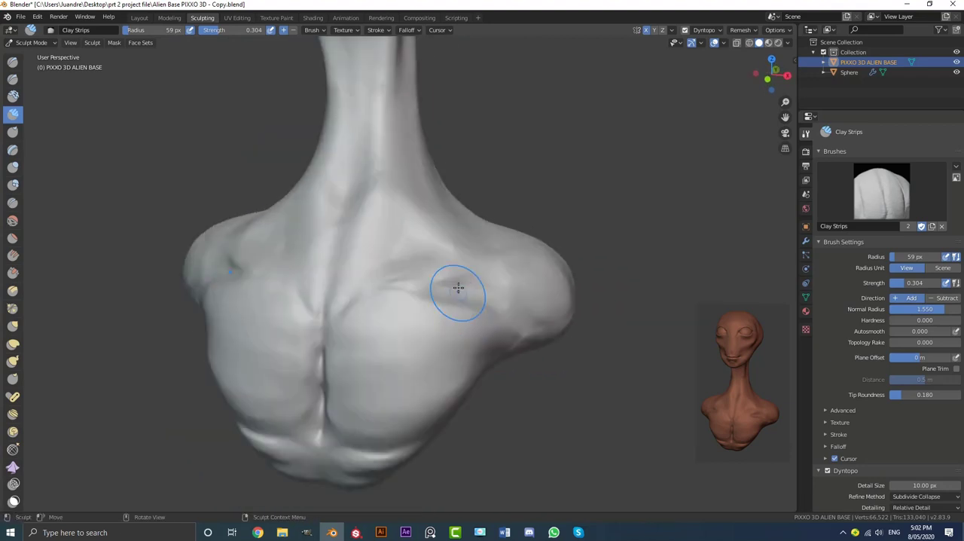
Examine the whole alien bust from the front, three-quarter and side views to review its overall form
{"action": "scroll", "coordinate": [458, 291], "scroll_direction": "down", "scroll_amount": 4}
{"action": "mouse_move", "coordinate": [489, 293]}
{"action": "middle_mouse_down"}
{"action": "mouse_move", "coordinate": [447, 303]}
{"action": "mouse_move", "coordinate": [523, 298]}
{"action": "mouse_move", "coordinate": [464, 353]}
{"action": "mouse_move", "coordinate": [265, 329]}
{"action": "middle_mouse_up"}
{"action": "middle_click_drag", "start_coordinate": [553, 346], "coordinate": [482, 331]}
{"action": "scroll", "coordinate": [520, 327], "scroll_direction": "up", "scroll_amount": 2}
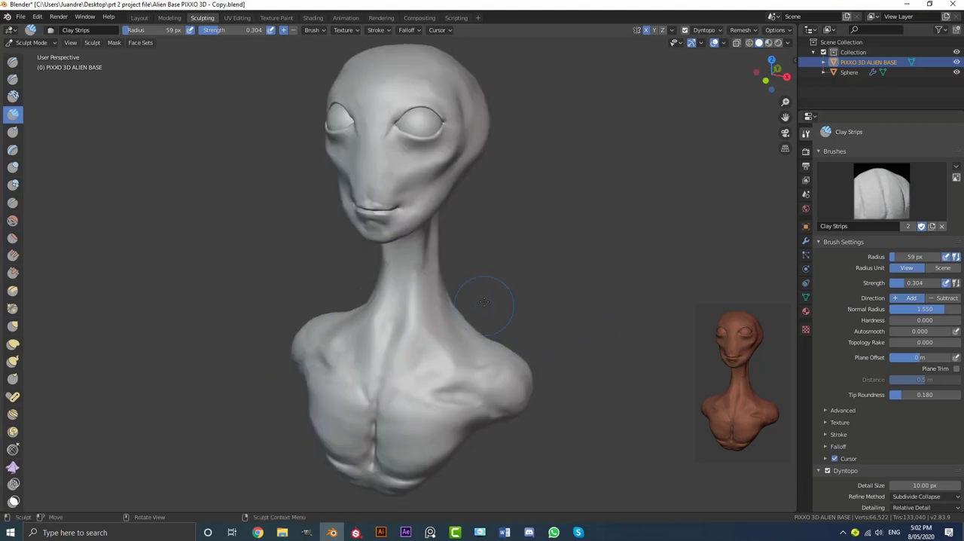
{"action": "mouse_move", "coordinate": [484, 301]}
{"action": "middle_mouse_down"}
{"action": "mouse_move", "coordinate": [413, 275]}
{"action": "mouse_move", "coordinate": [443, 259]}
{"action": "mouse_move", "coordinate": [422, 272]}
{"action": "mouse_move", "coordinate": [452, 267]}
{"action": "mouse_move", "coordinate": [430, 264]}
{"action": "middle_mouse_up"}
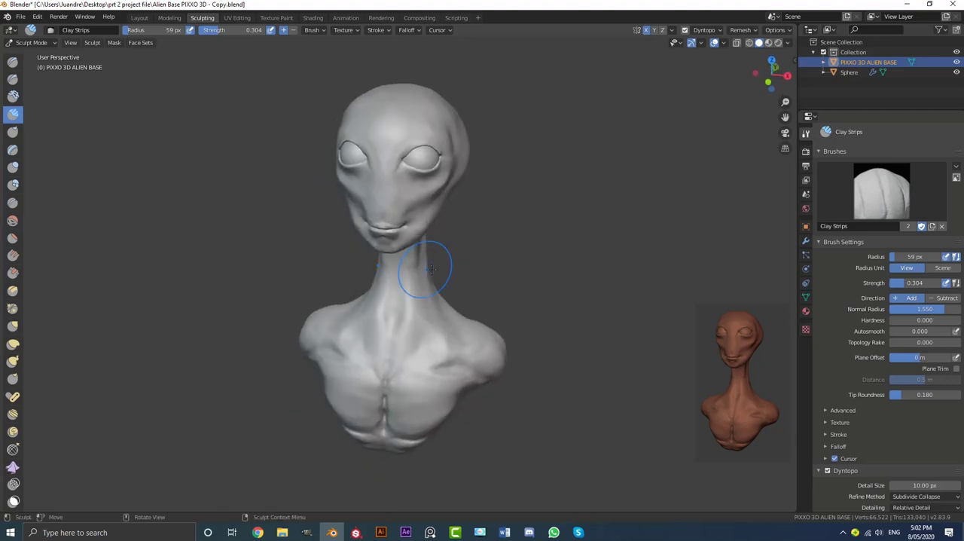
{"action": "scroll", "coordinate": [435, 269], "scroll_direction": "up", "scroll_amount": 2}
{"action": "scroll", "coordinate": [440, 265], "scroll_direction": "down", "scroll_amount": 3}
{"action": "middle_click_drag", "start_coordinate": [440, 264], "coordinate": [470, 260]}
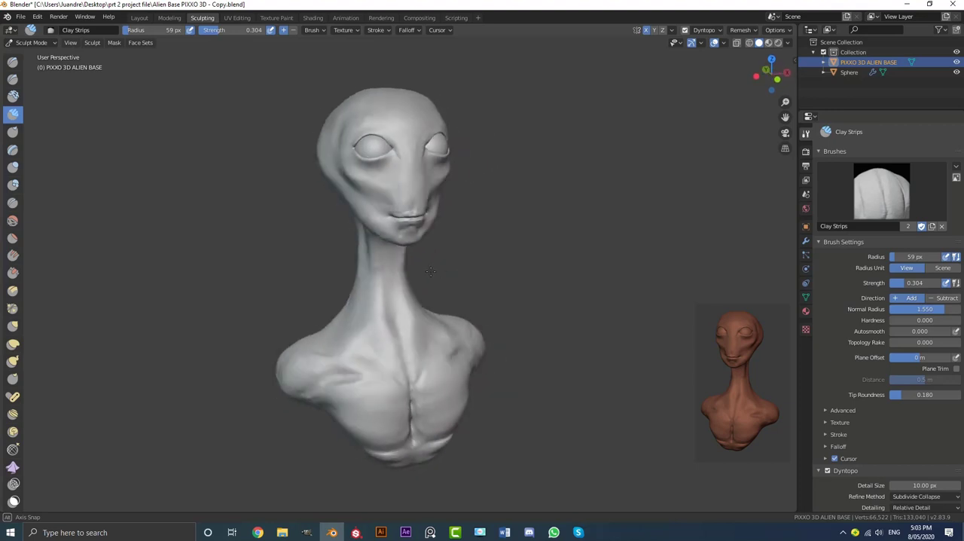
{"action": "mouse_move", "coordinate": [402, 274]}
{"action": "middle_mouse_down"}
{"action": "mouse_move", "coordinate": [426, 269]}
{"action": "mouse_move", "coordinate": [237, 258]}
{"action": "mouse_move", "coordinate": [572, 265]}
{"action": "mouse_move", "coordinate": [491, 270]}
{"action": "mouse_move", "coordinate": [442, 261]}
{"action": "middle_mouse_up"}
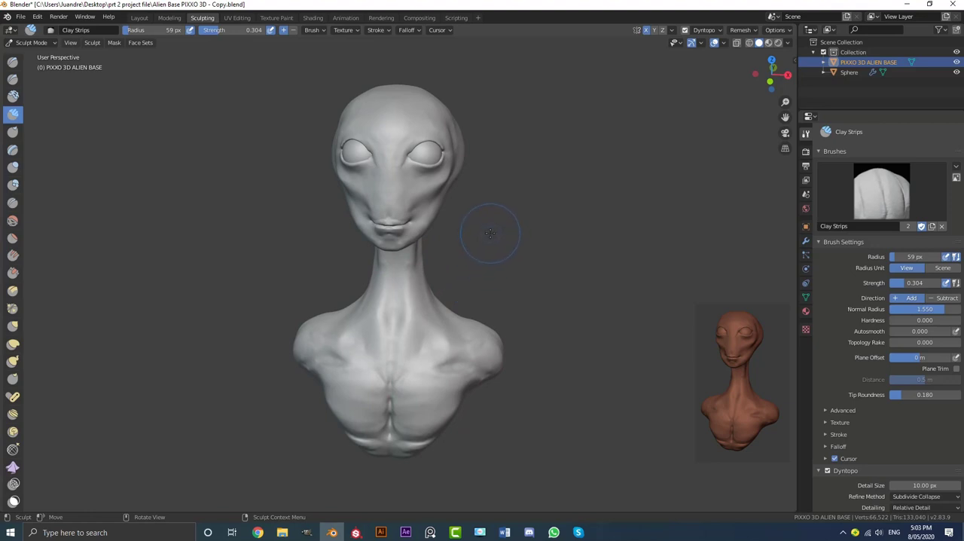
{"action": "middle_click_drag", "start_coordinate": [490, 234], "coordinate": [396, 236]}
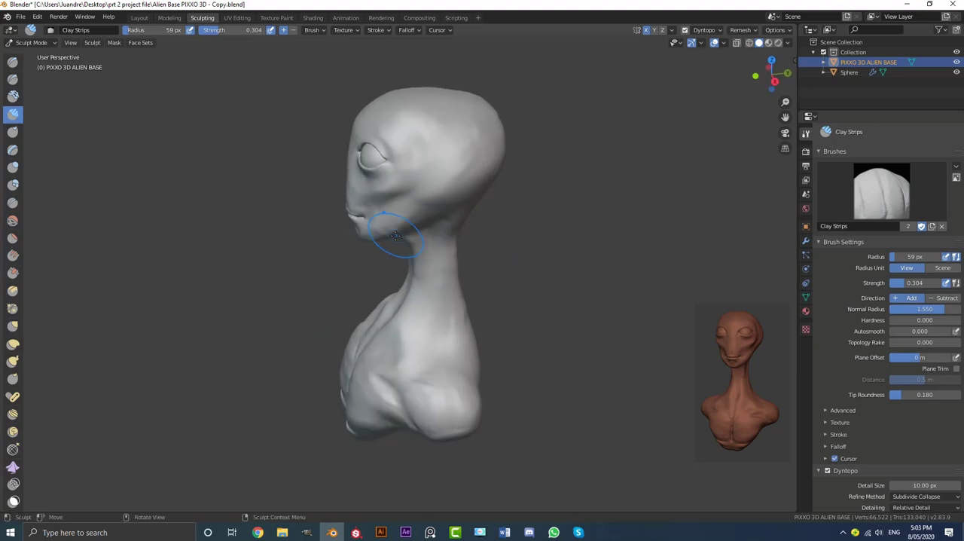
{"action": "mouse_move", "coordinate": [331, 251]}
{"action": "middle_mouse_down"}
{"action": "mouse_move", "coordinate": [509, 250]}
{"action": "mouse_move", "coordinate": [438, 249]}
{"action": "mouse_move", "coordinate": [476, 253]}
{"action": "mouse_move", "coordinate": [413, 259]}
{"action": "middle_mouse_up"}
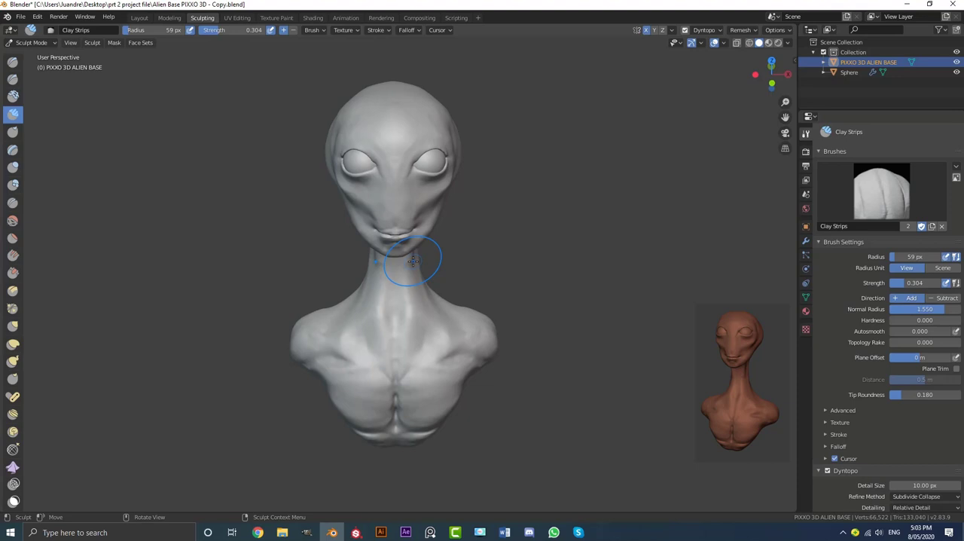
{"action": "middle_click_drag", "start_coordinate": [428, 262], "coordinate": [394, 256]}
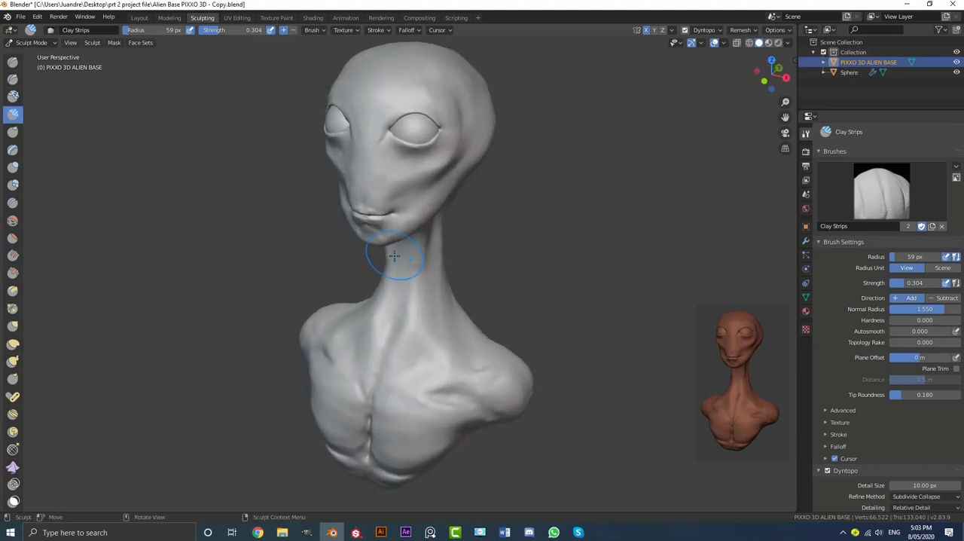
{"action": "middle_click_drag", "start_coordinate": [452, 289], "coordinate": [480, 281]}
{"action": "mouse_move", "coordinate": [378, 232]}
{"action": "middle_mouse_down"}
{"action": "mouse_move", "coordinate": [426, 247]}
{"action": "mouse_move", "coordinate": [397, 255]}
{"action": "mouse_move", "coordinate": [438, 291]}
{"action": "middle_mouse_up"}
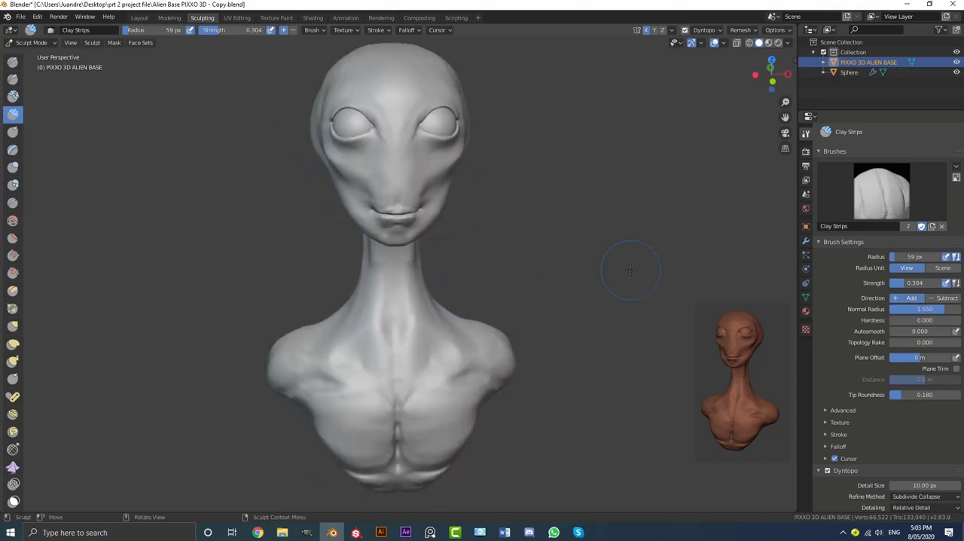